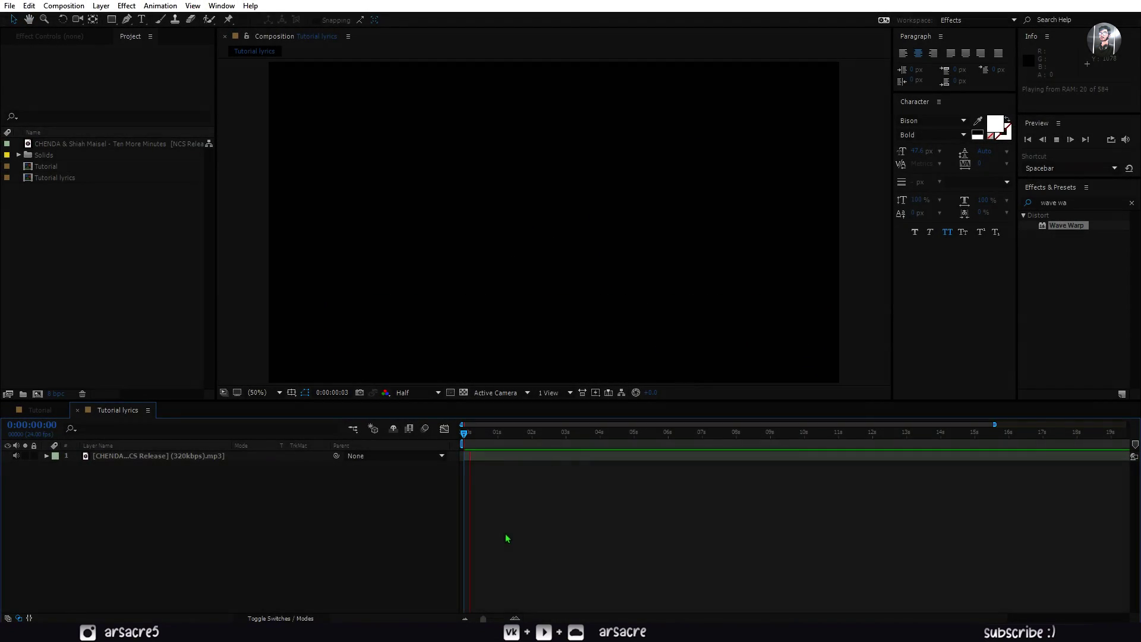
- Clear the effects search and turn on Title/Action Safe guides in the viewer
left_click(147, 305)
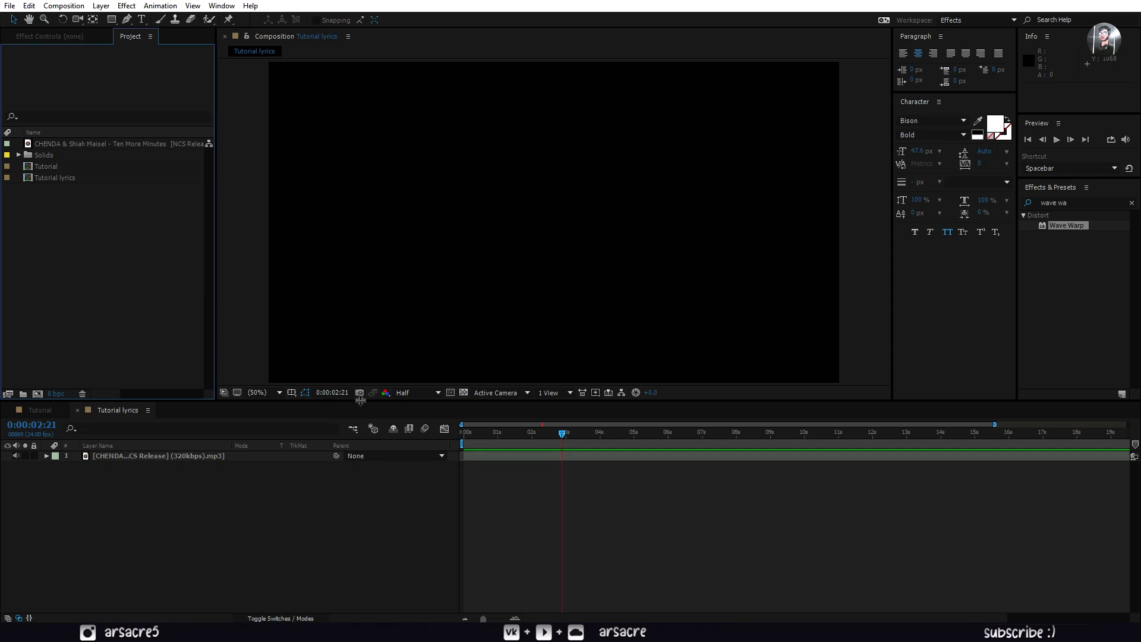
left_click(604, 437)
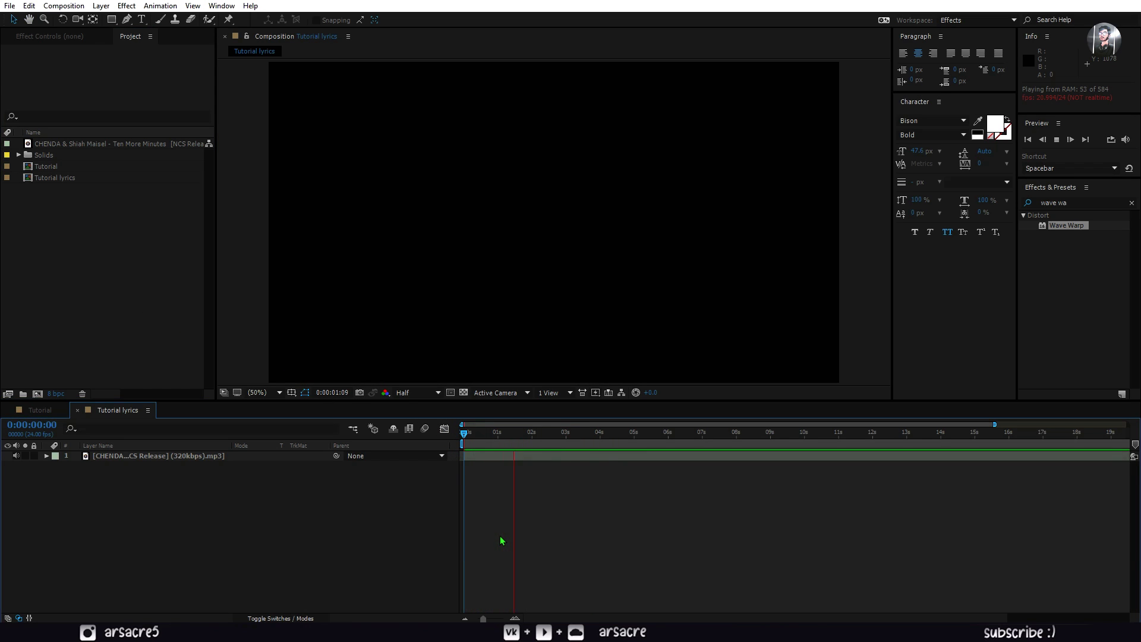
left_click(1130, 201)
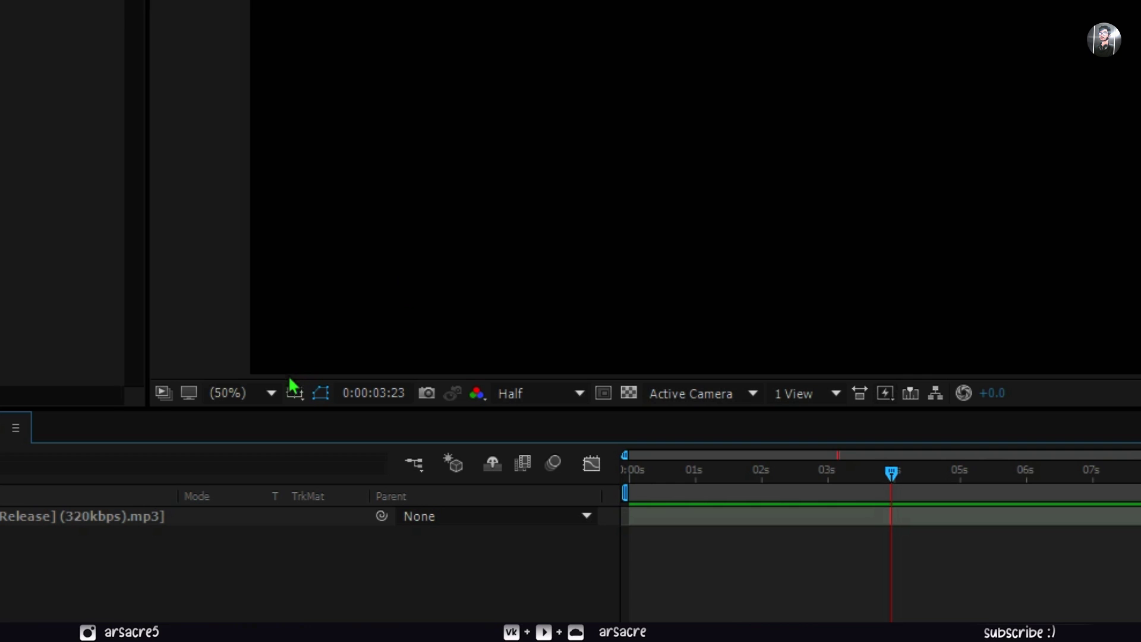
left_click(295, 393)
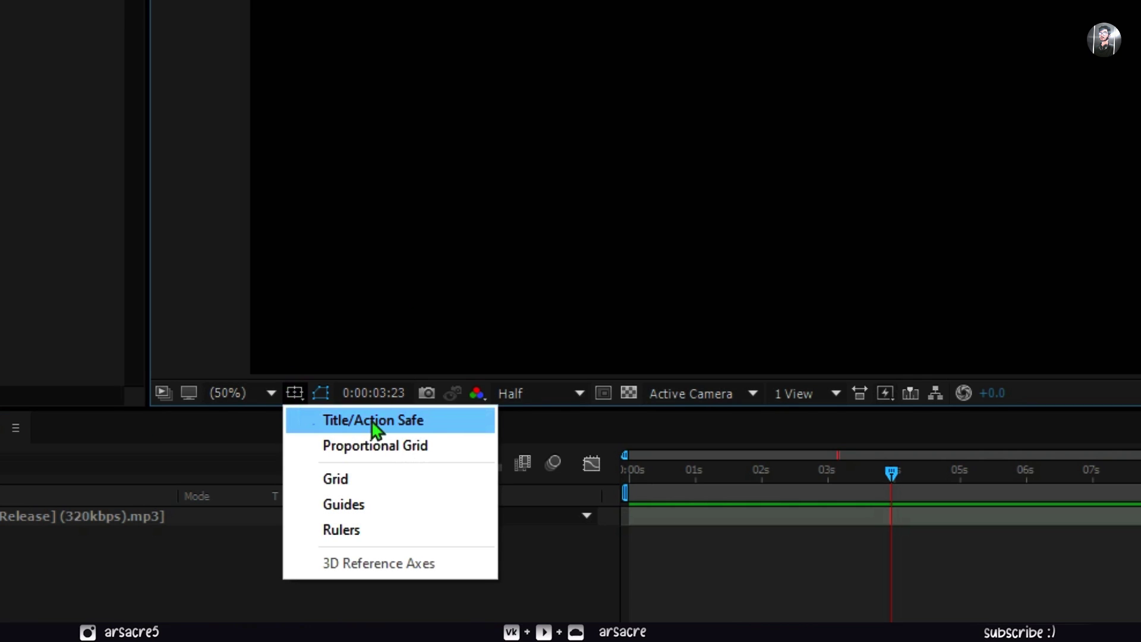
left_click(357, 410)
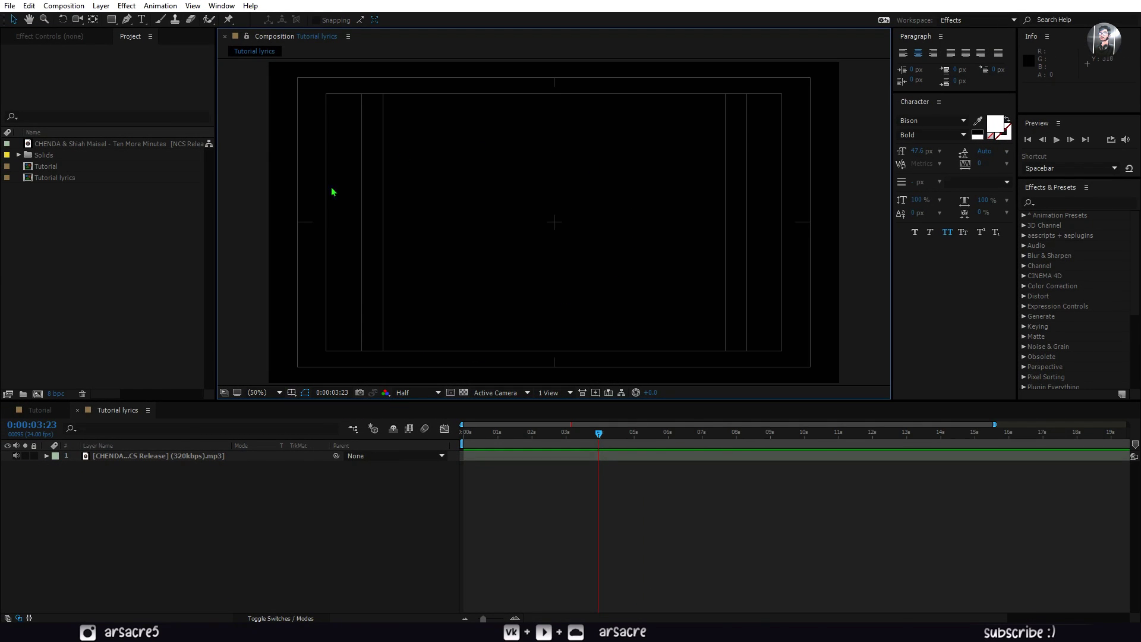
left_click(504, 435)
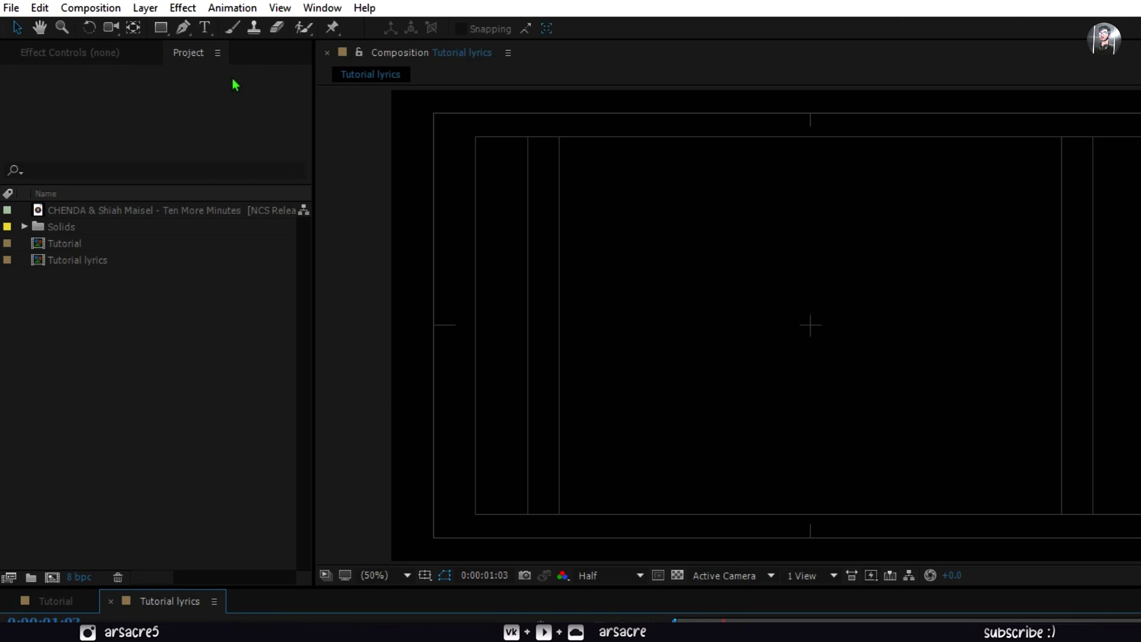
- Create a bold white ALL text layer at 90 px
left_click(205, 27)
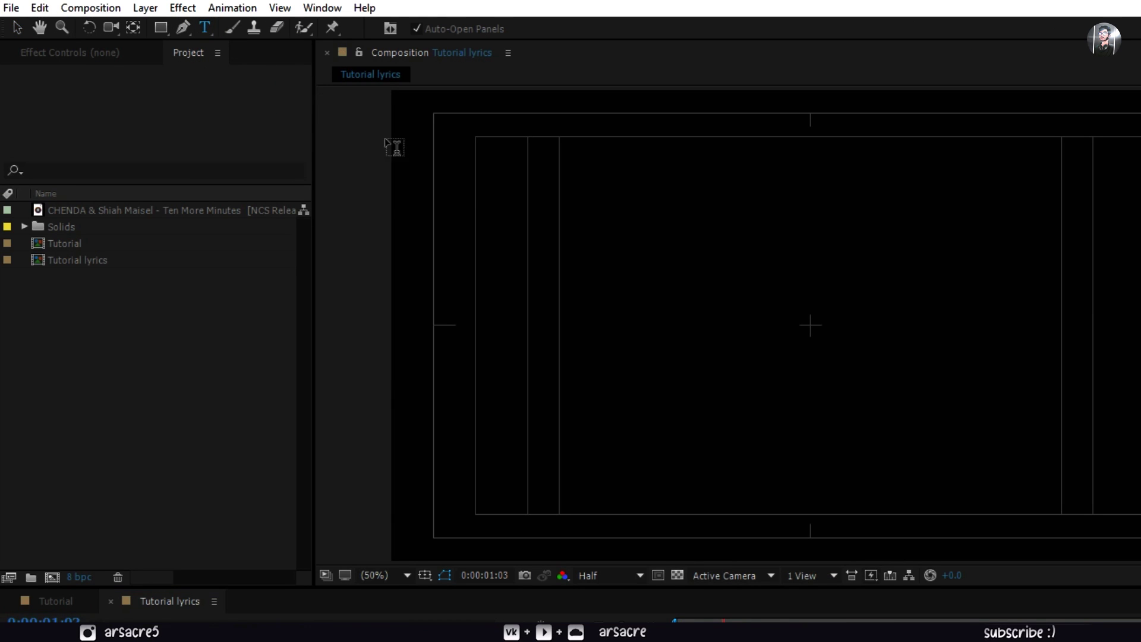
left_click(718, 331)
type("ALL")
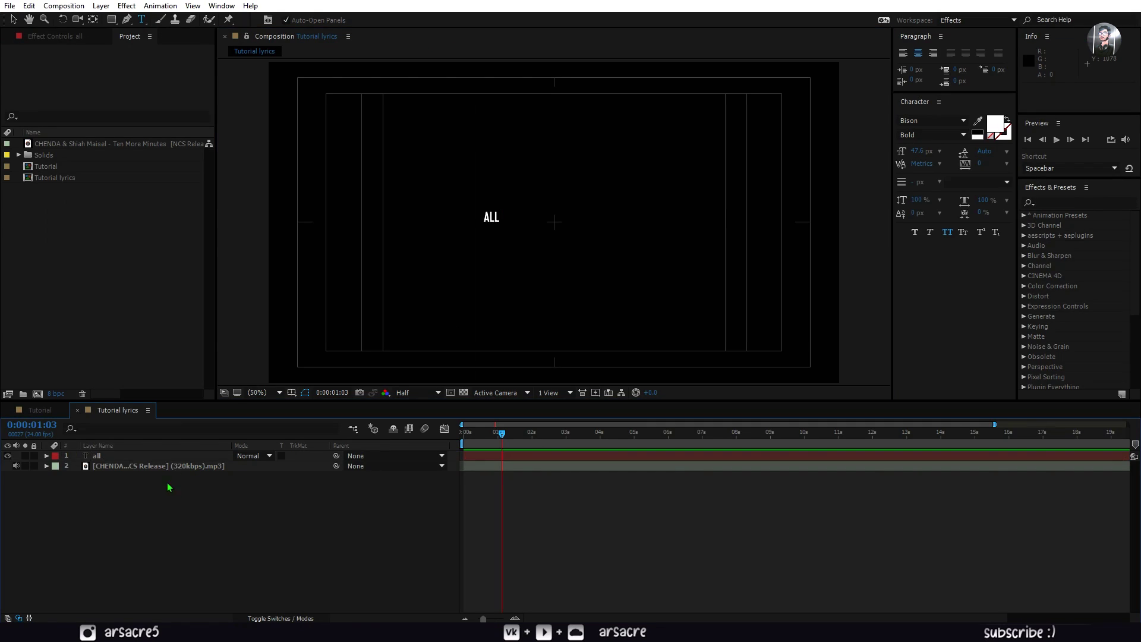
left_click(194, 462)
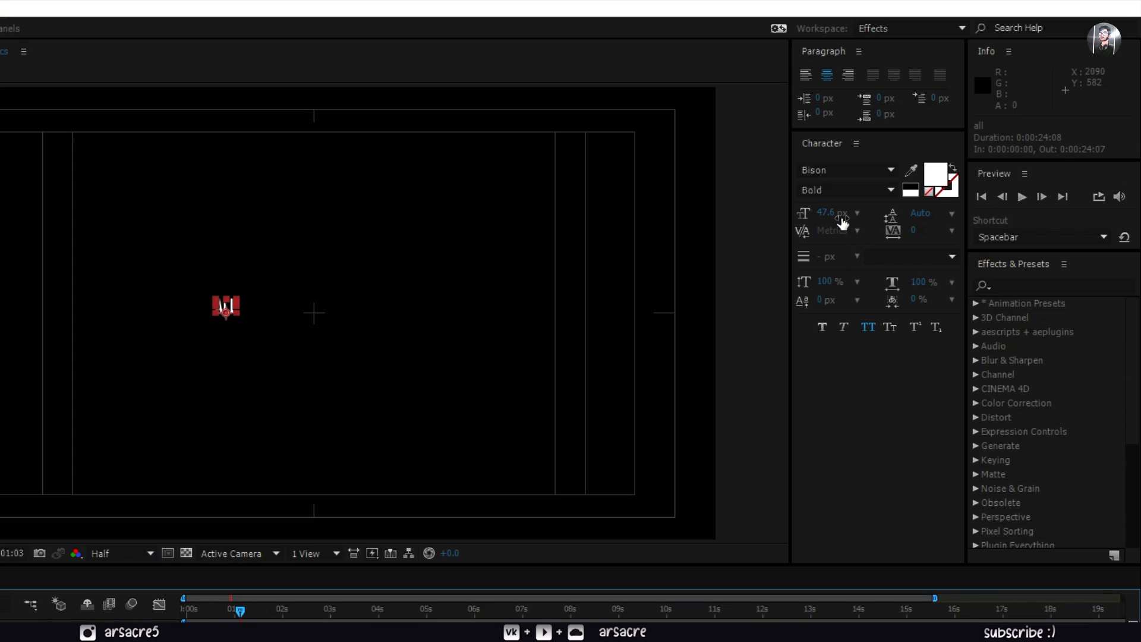
left_click(828, 214)
type("9")
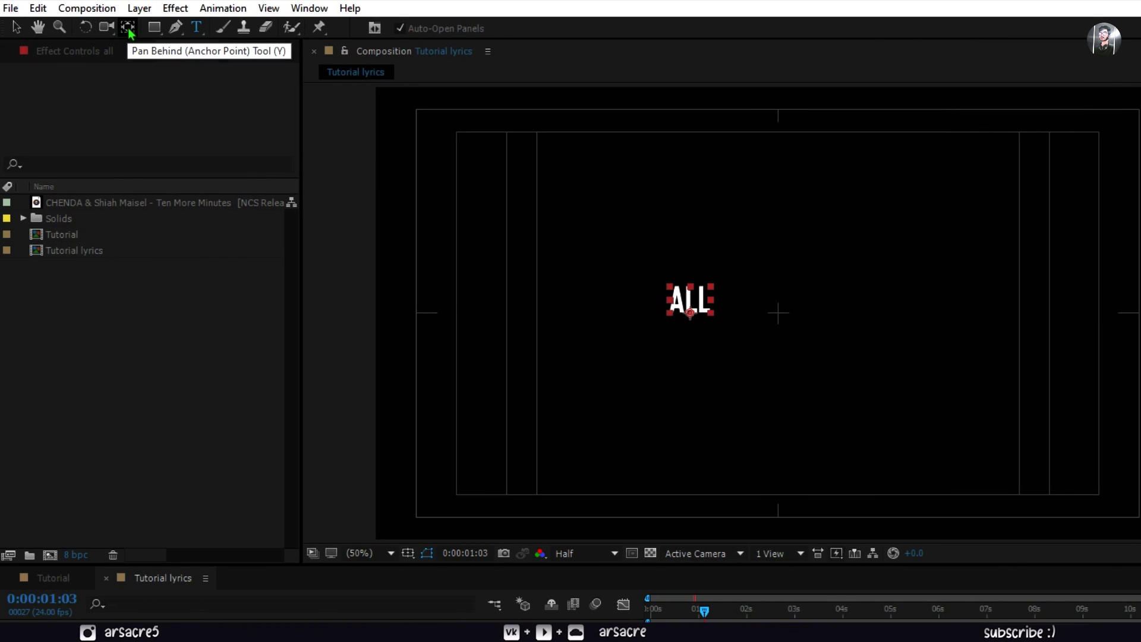
- Centre the ALL layer's anchor point and shift the text left of centre
left_click(128, 28)
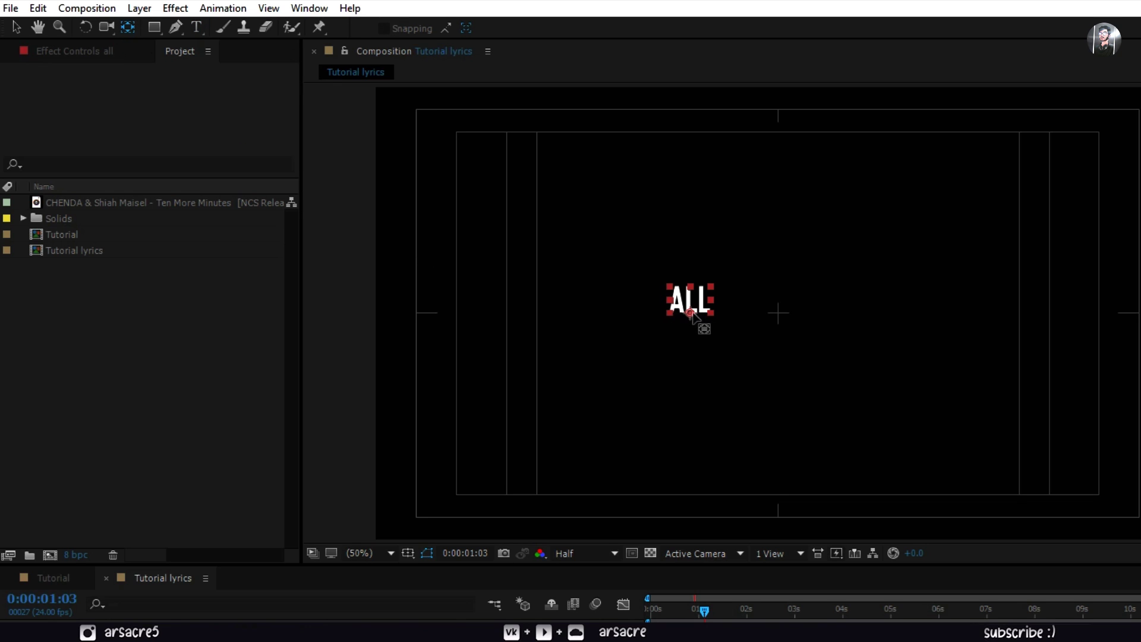
left_click_drag(691, 312, 691, 303)
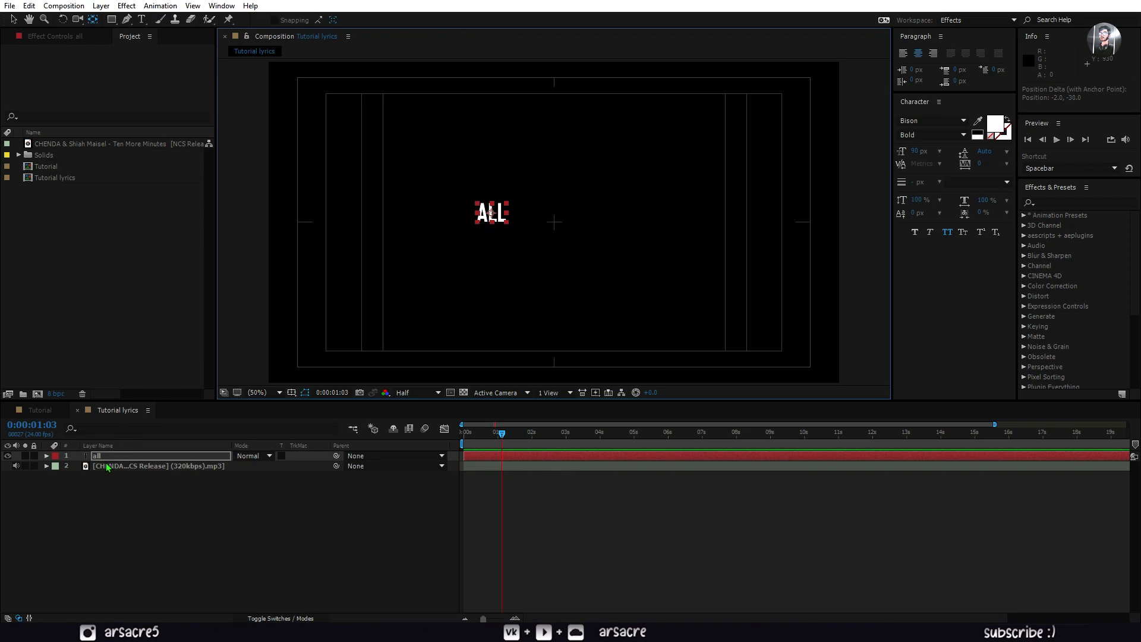
key("Return")
left_click_drag(491, 213, 473, 221)
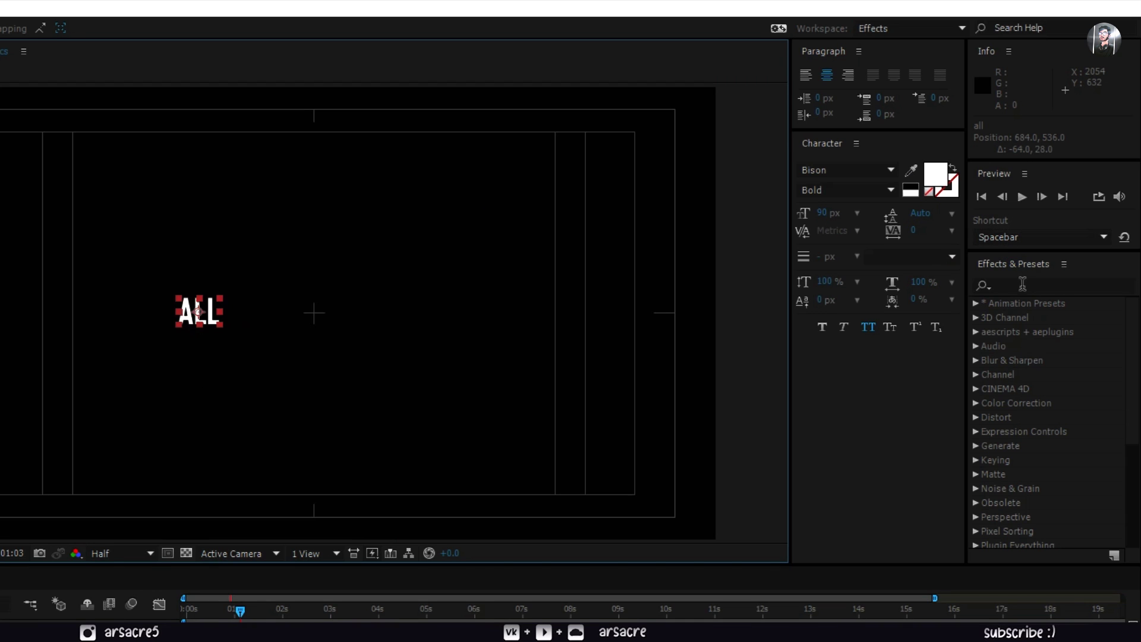
left_click(1052, 201)
type("fade")
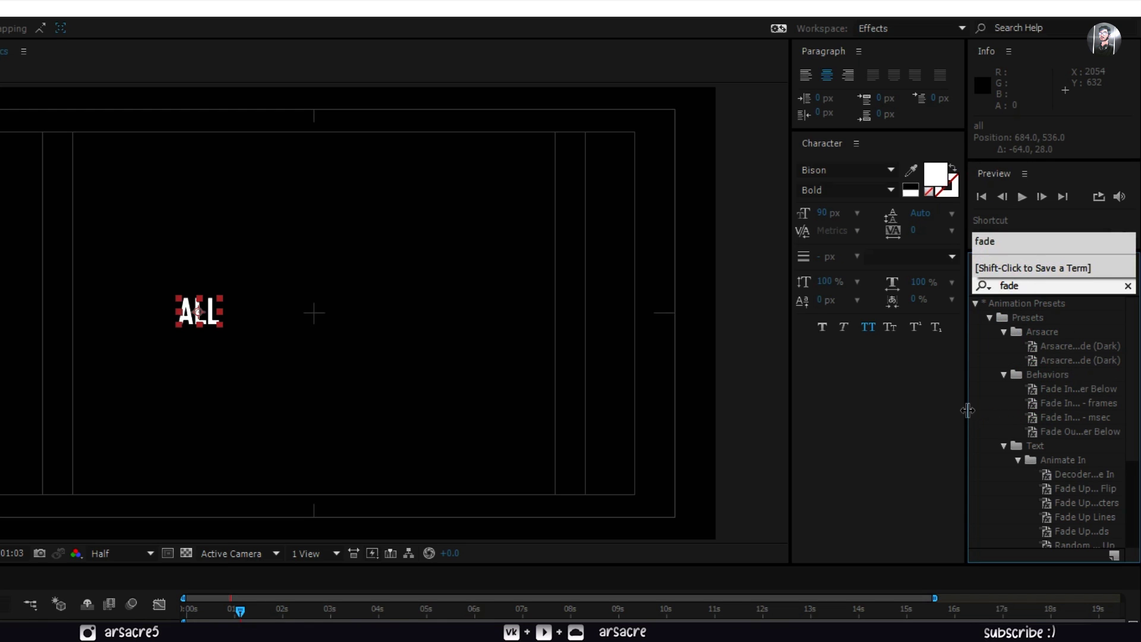
- Apply Fade In+Out - frames to ALL with 6-frame fade durations
key("Return")
left_click_drag(1067, 403, 551, 313)
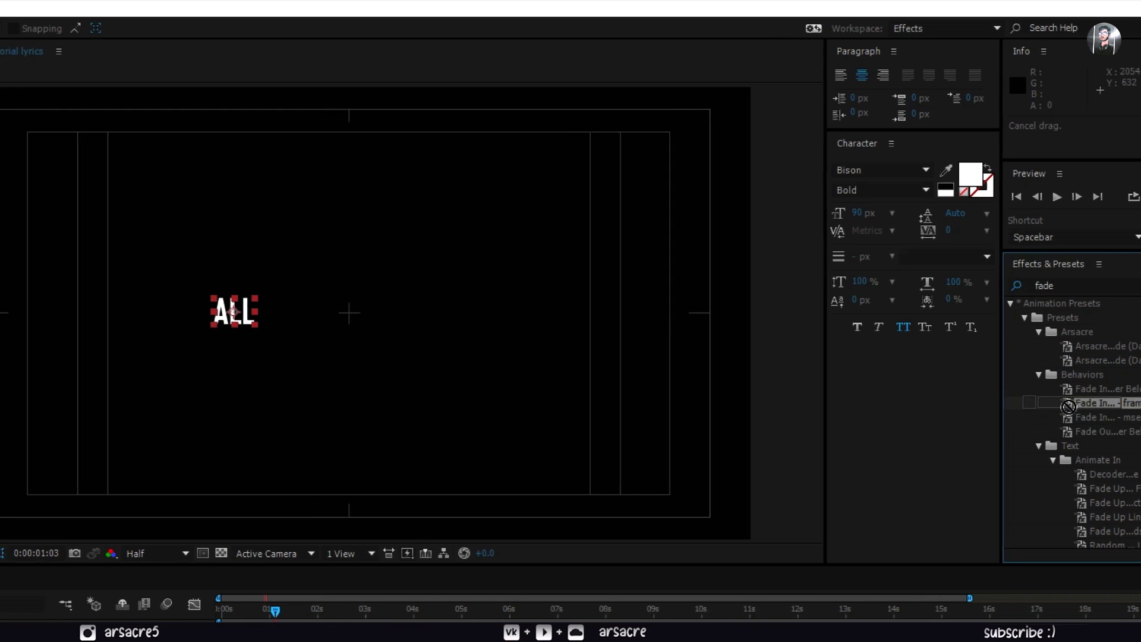
left_click_drag(550, 313, 664, 313)
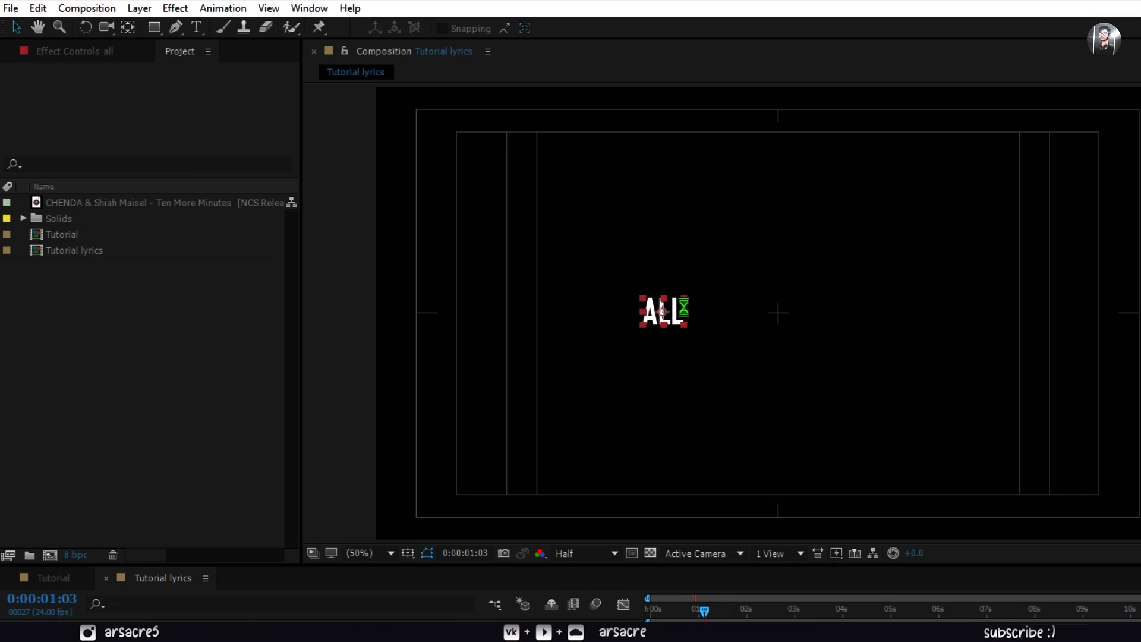
left_click(185, 113)
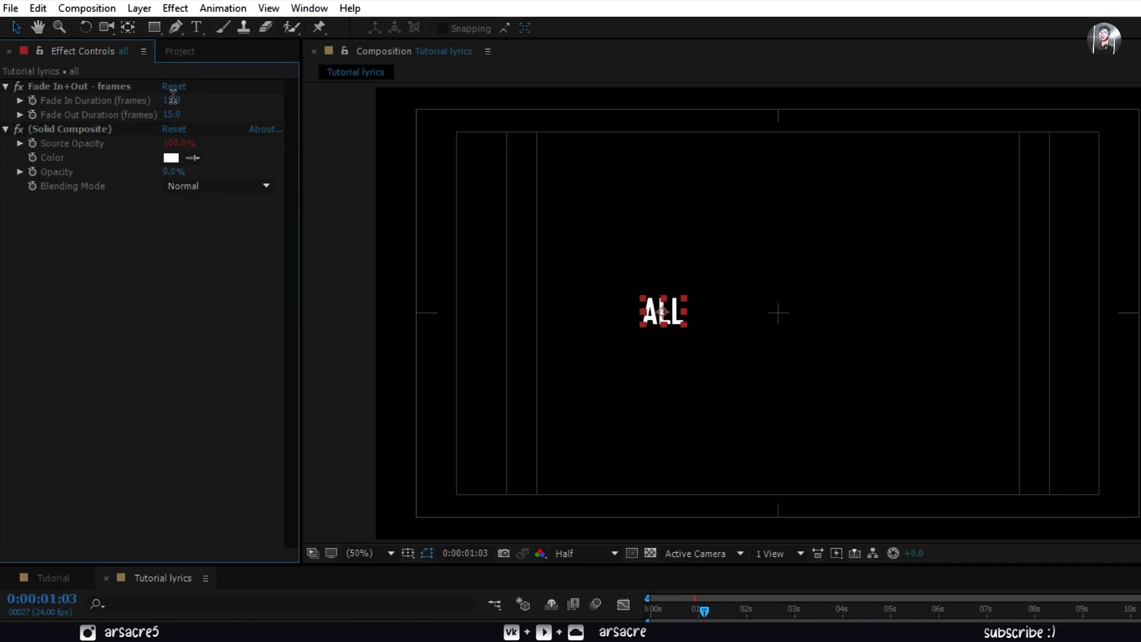
left_click(171, 115)
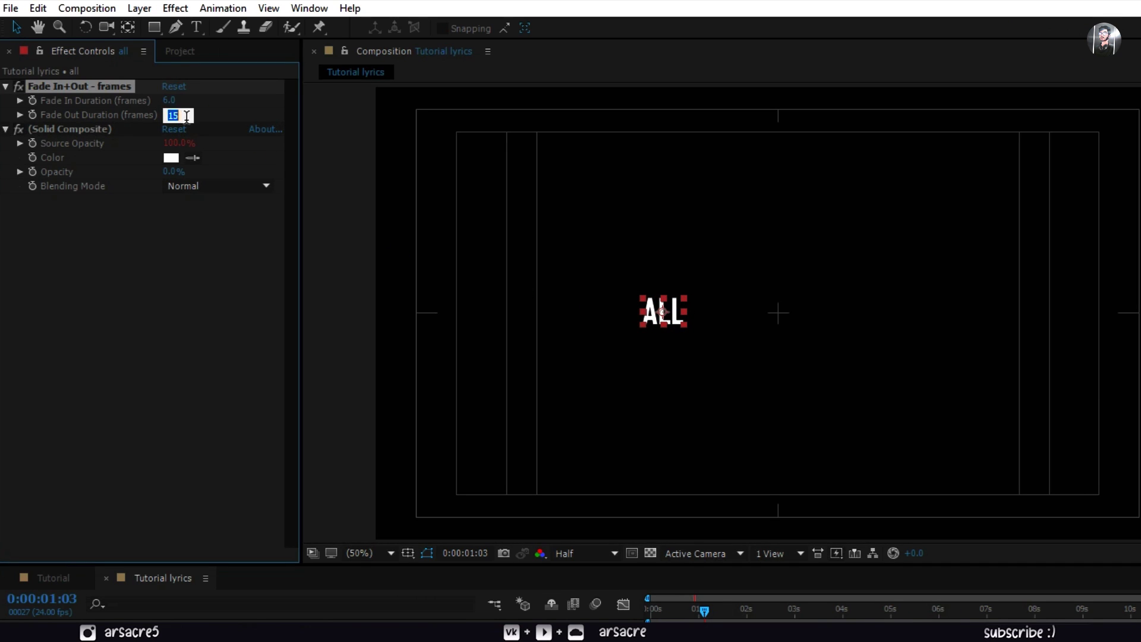
type("6")
key("Return")
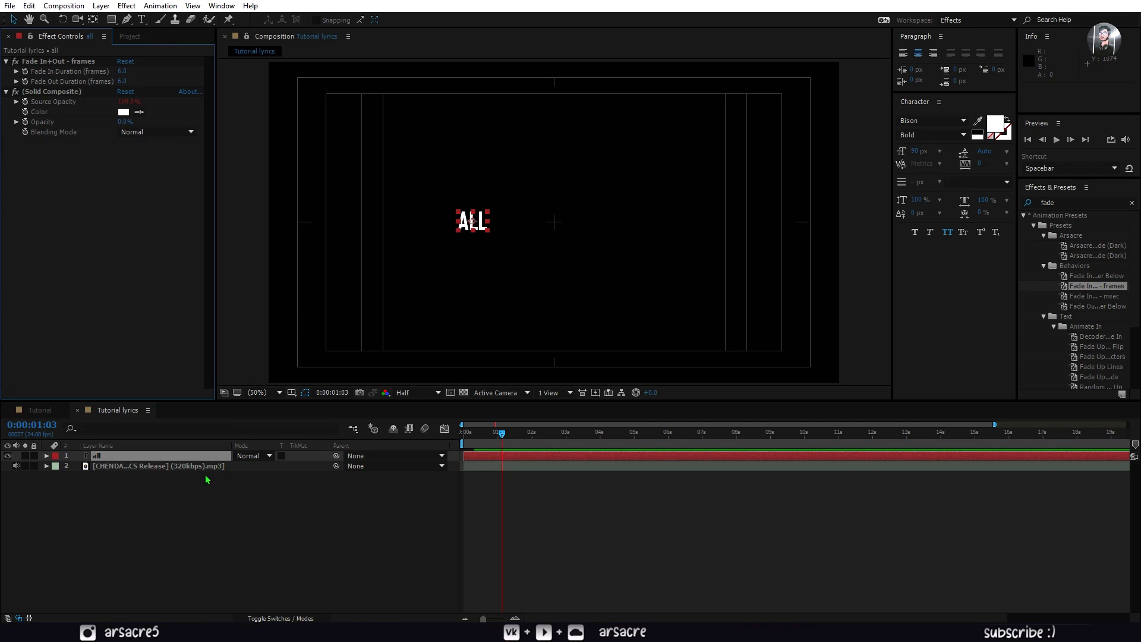
- Select the ALL layer in the timeline and reveal its properties
left_click(206, 479)
left_click(86, 458)
left_click(46, 456)
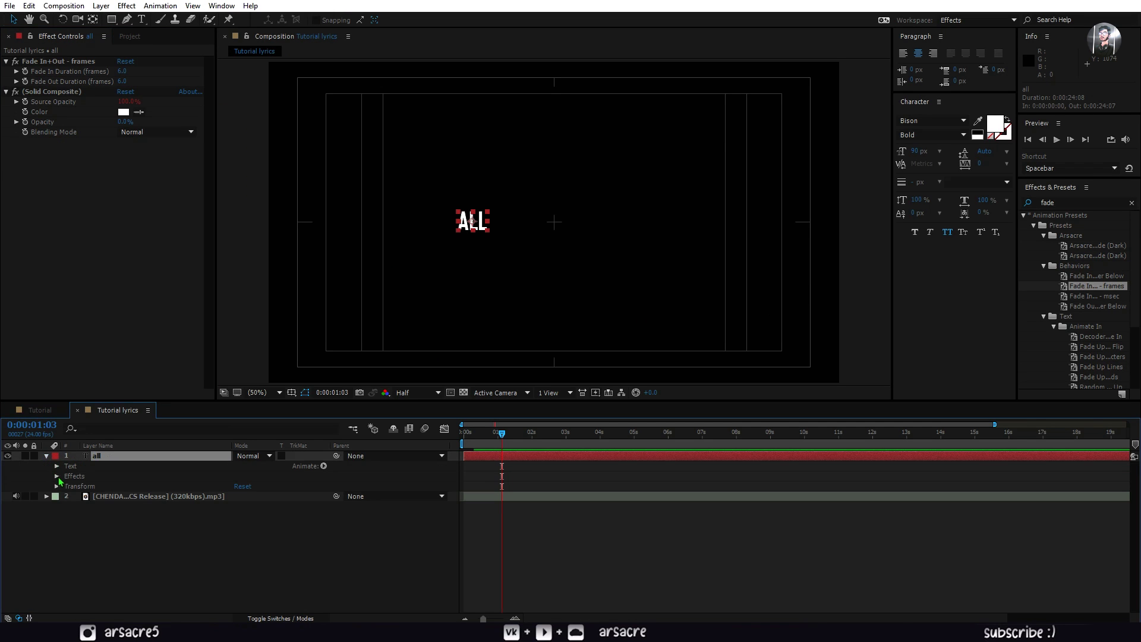
left_click(58, 465)
left_click(57, 466)
- Keyframe ALL's Scale from 0% at frame 21 to about 144% at 0:00:01:03
left_click(56, 485)
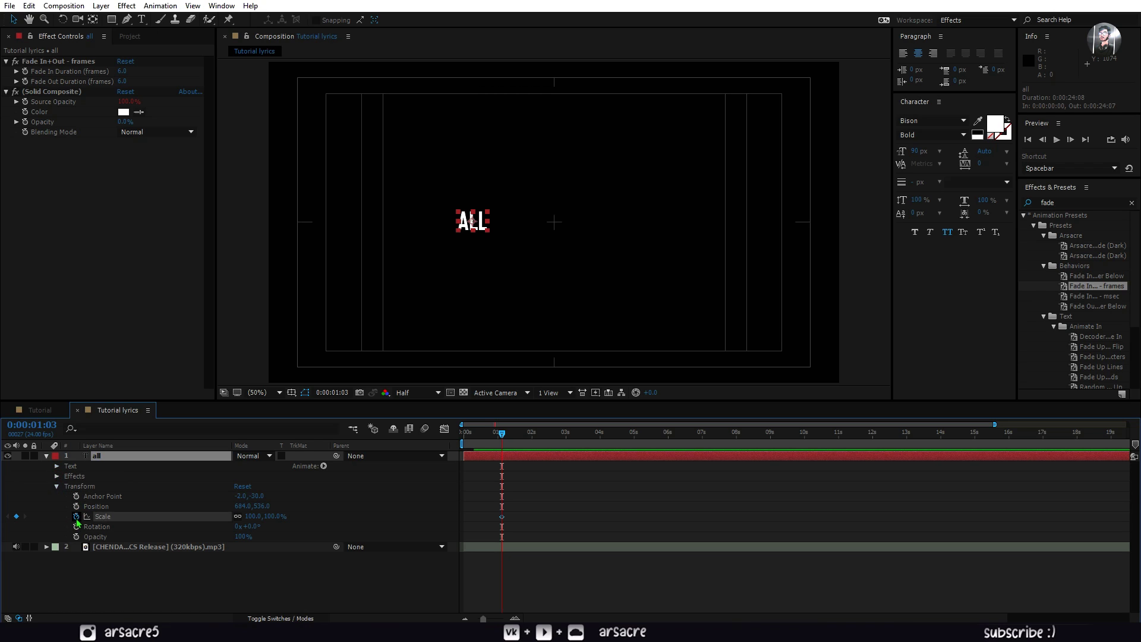
key("u")
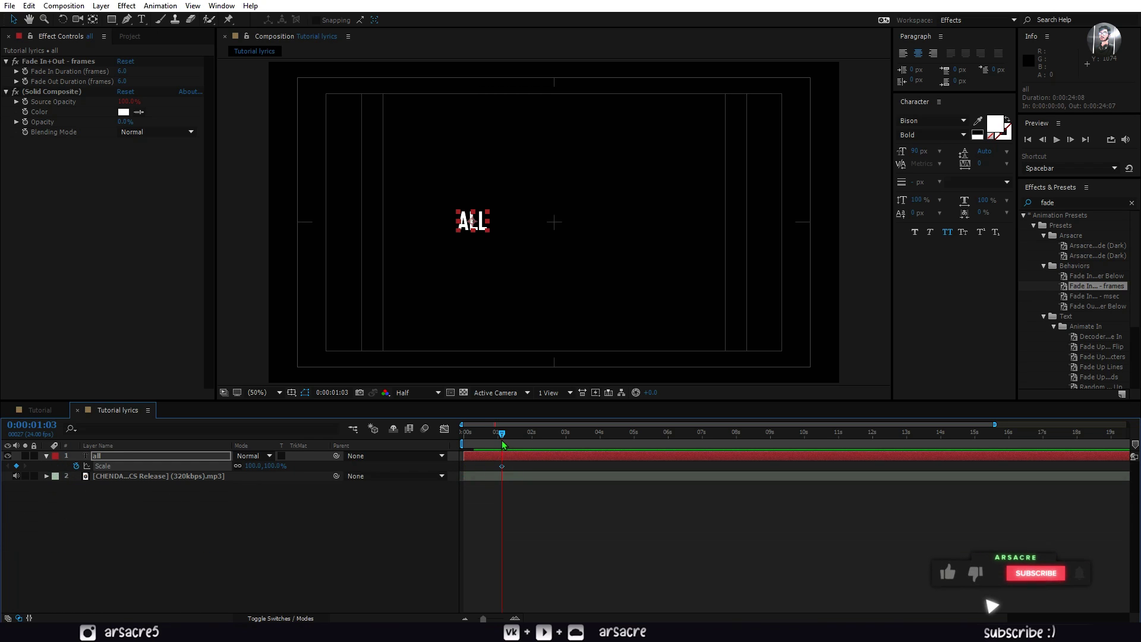
left_click(479, 433)
key("space")
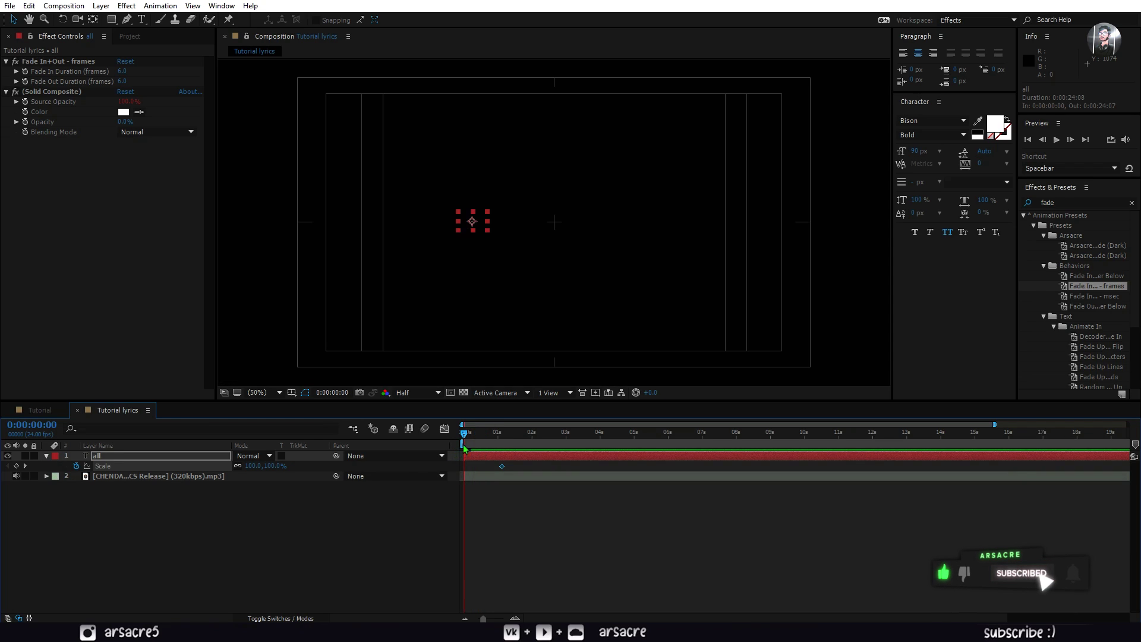
left_click(494, 439)
type("0")
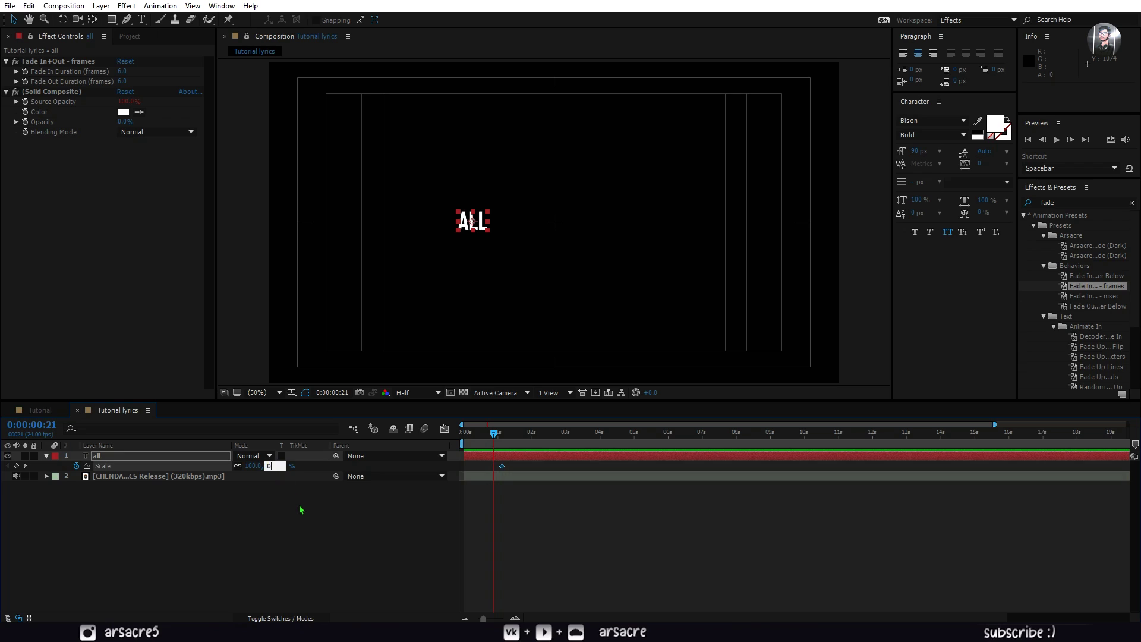
left_click(299, 510)
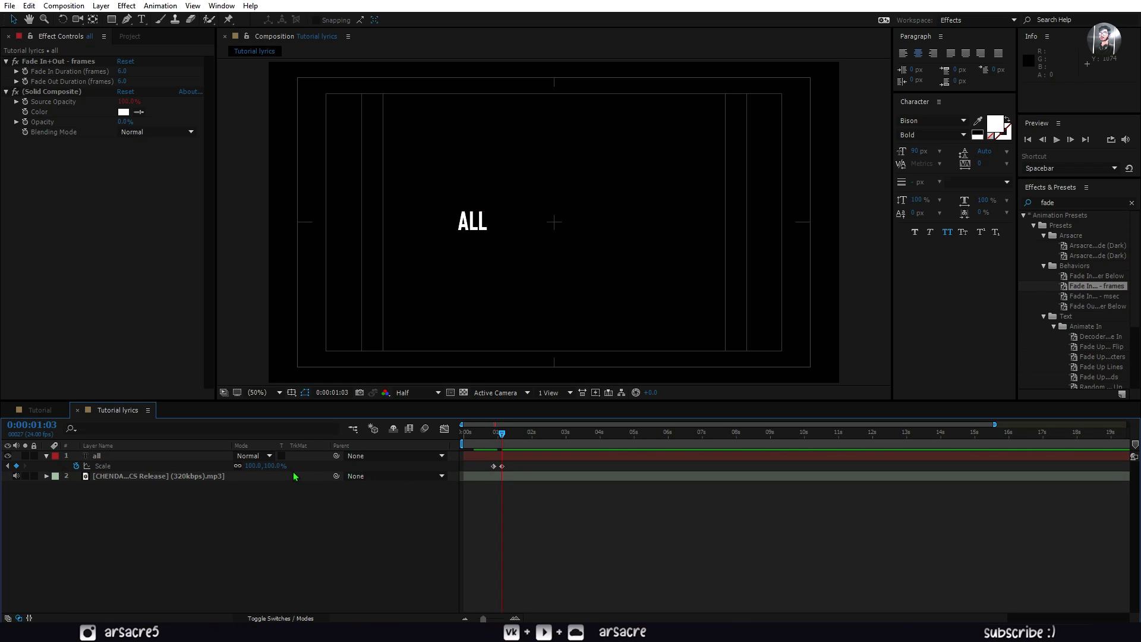
left_click_drag(282, 465, 320, 464)
left_click(462, 227)
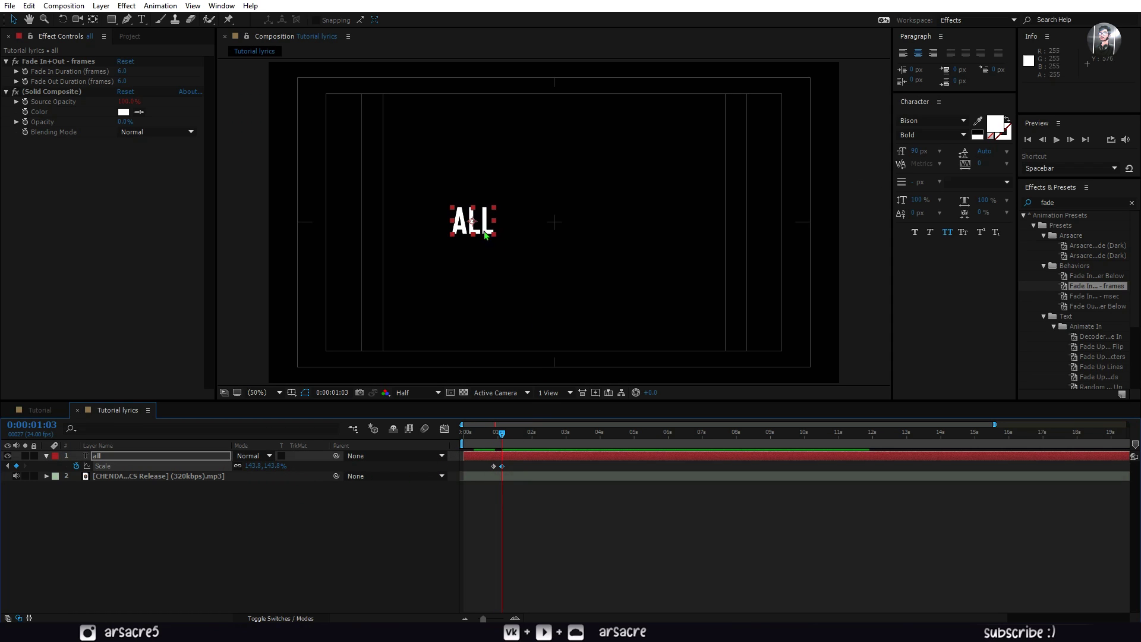
left_click(500, 435)
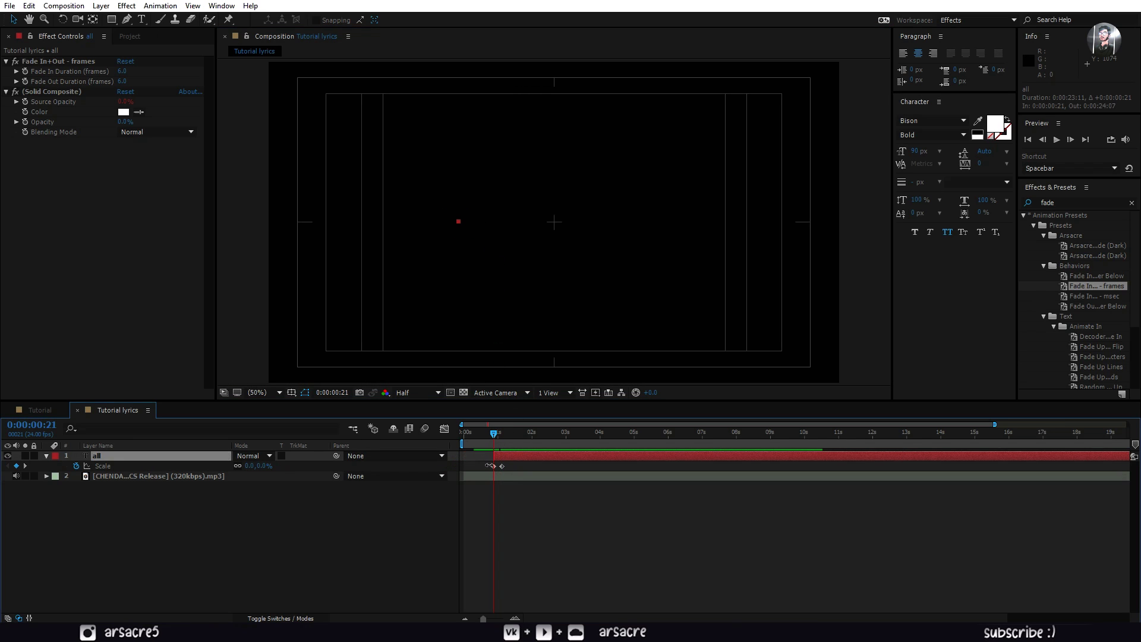
left_click(500, 468)
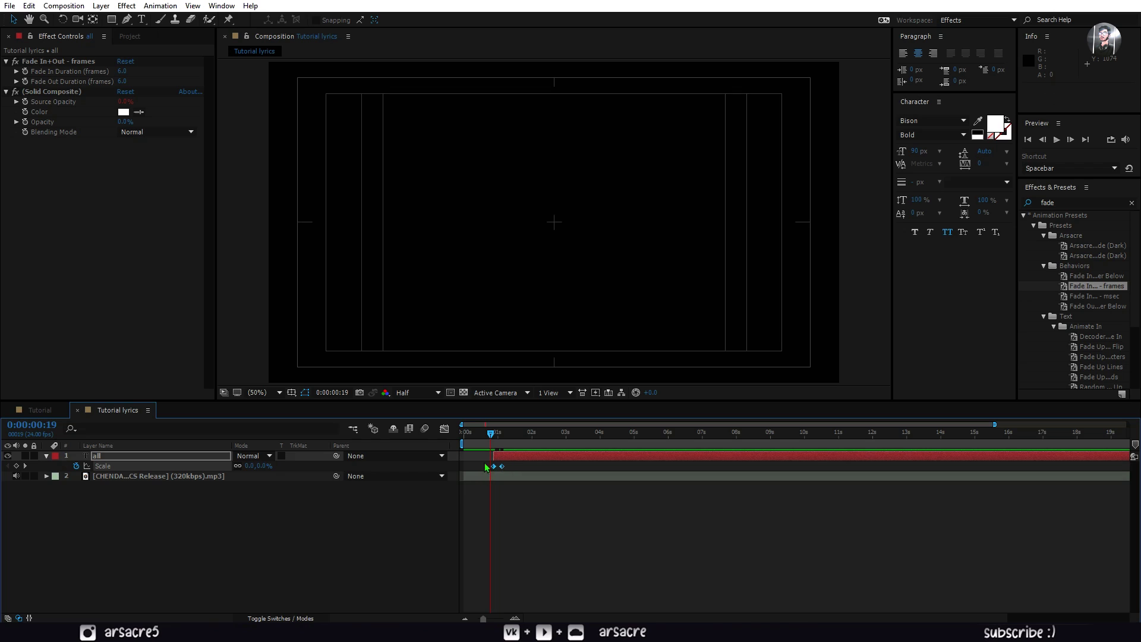
- Apply Easy Ease to the ALL text's Scale keyframes
right_click(502, 469)
mouse_move(552, 612)
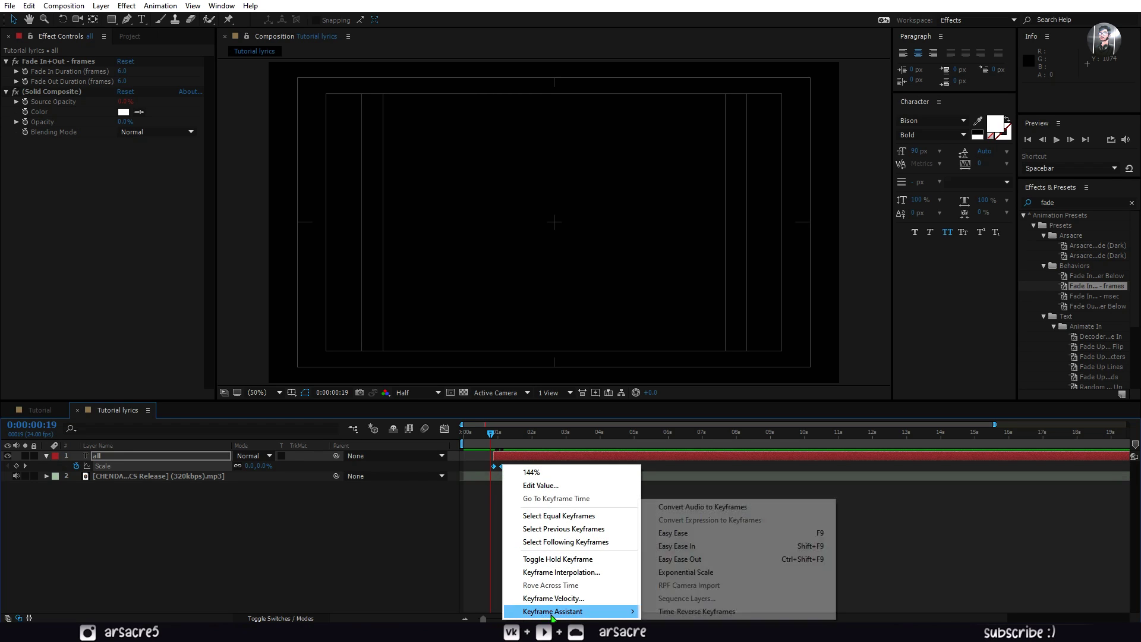
left_click(696, 533)
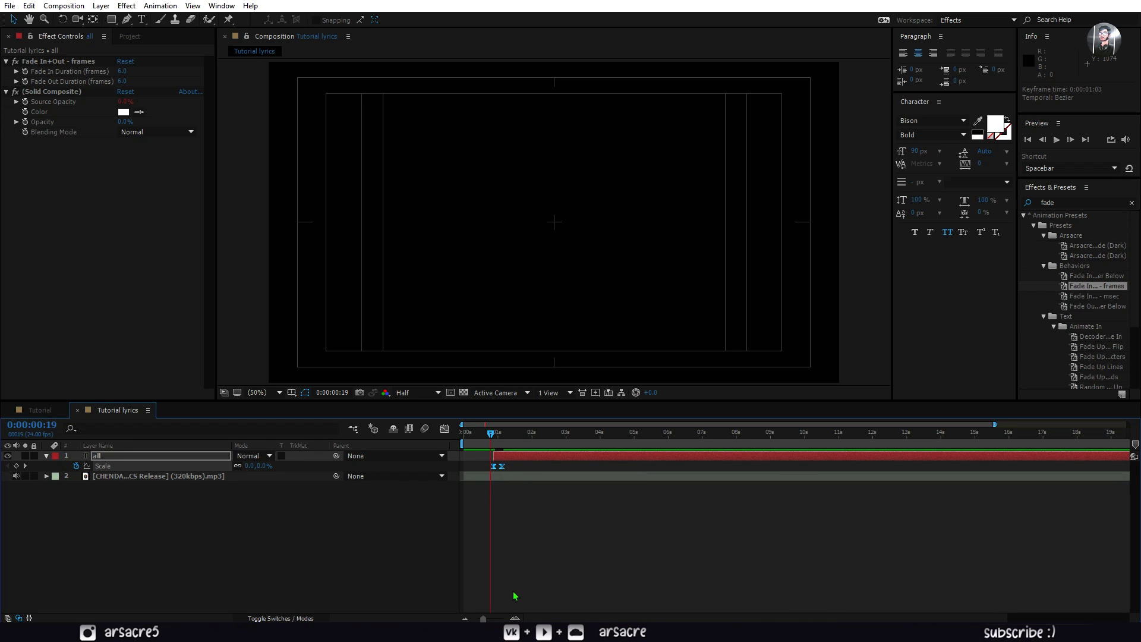
left_click(515, 617)
left_click(444, 428)
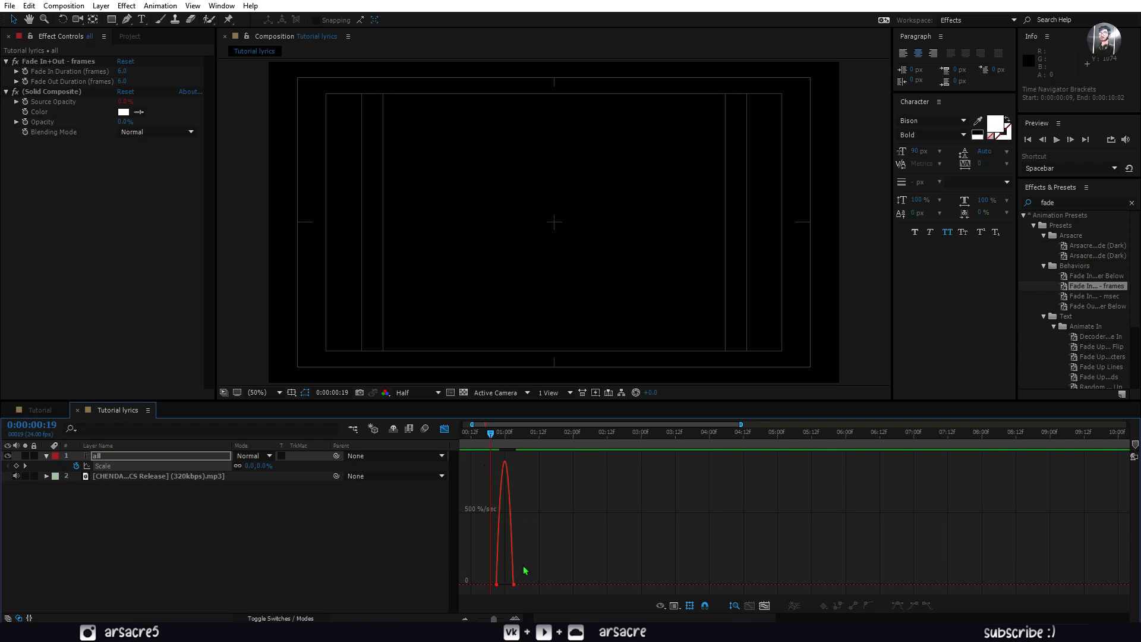
- Steepen the Scale curve in the Speed Graph, then preview the pop
left_click(675, 606)
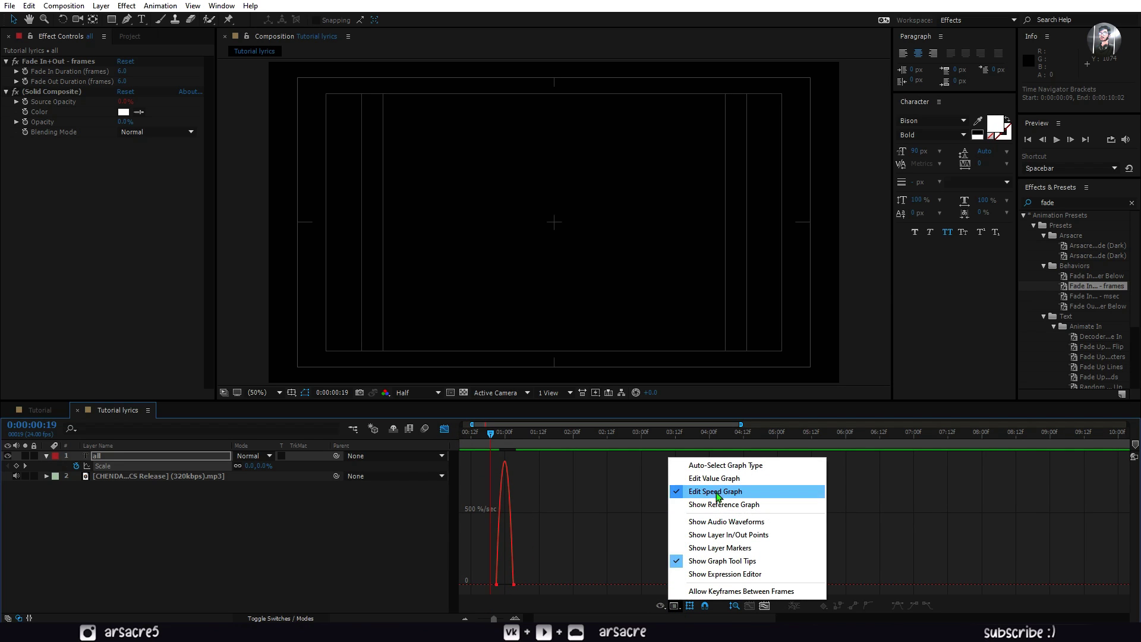
left_click(688, 497)
left_click_drag(535, 560, 492, 597)
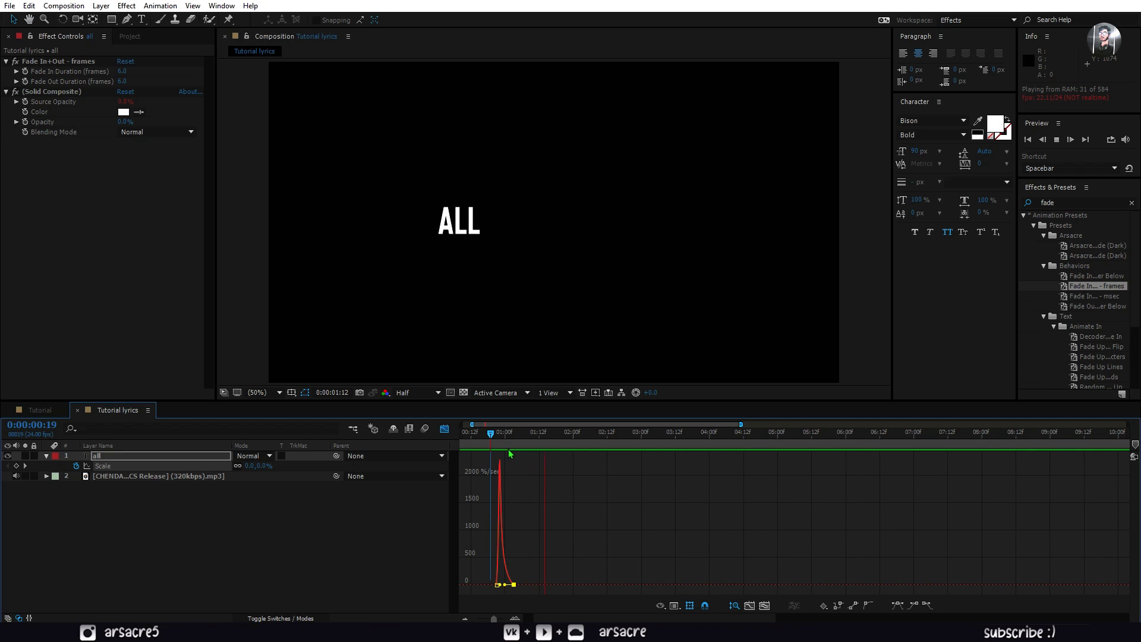
key("space")
key("shift+F3")
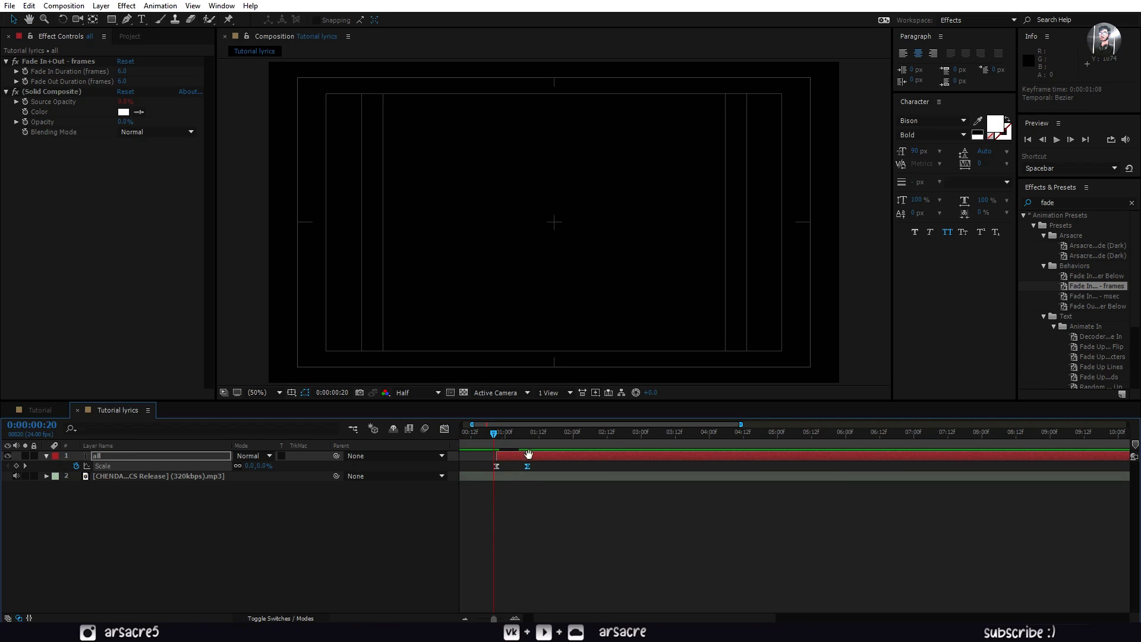
key("space")
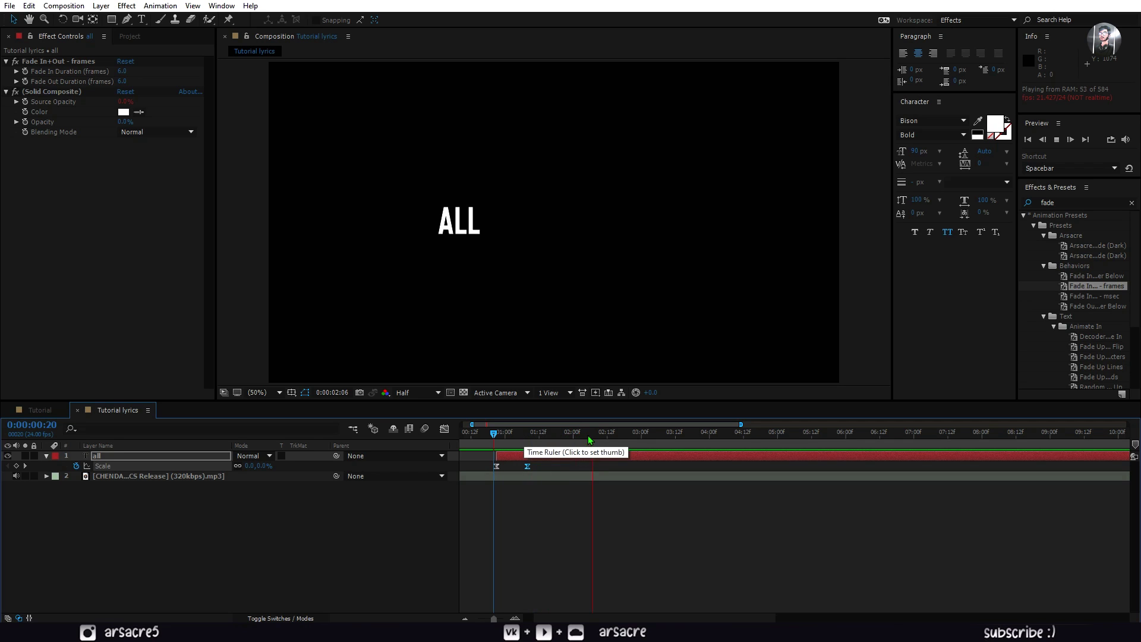
- Trim ALL's out point and duplicate it as the word I beside ALL
key("space")
left_click(504, 455)
key("alt+]")
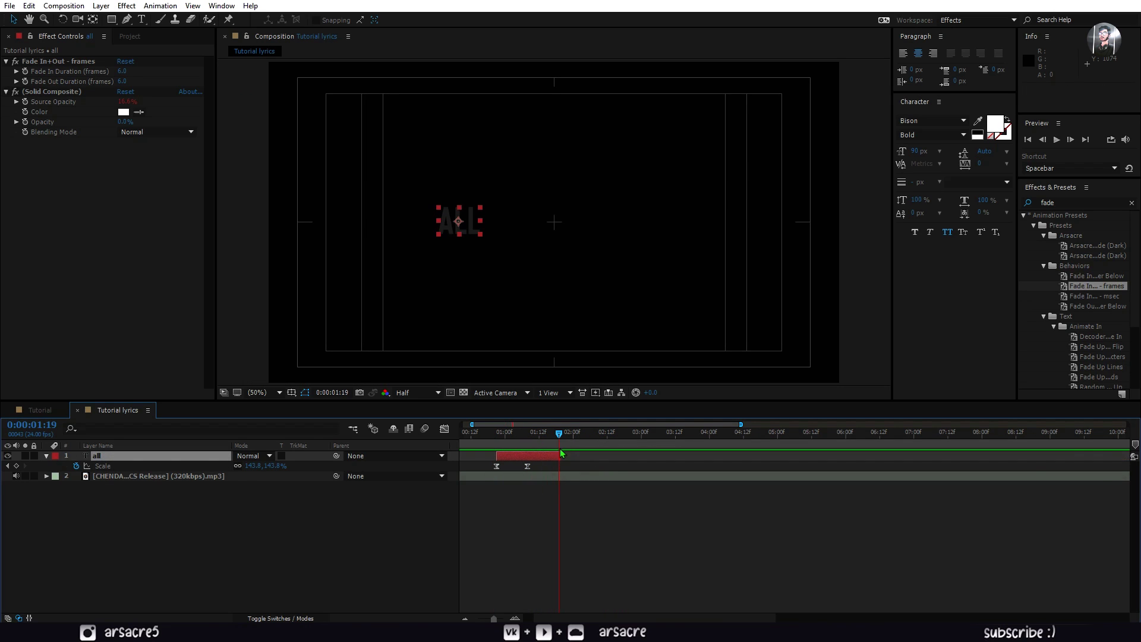
key("i")
key("ctrl+d")
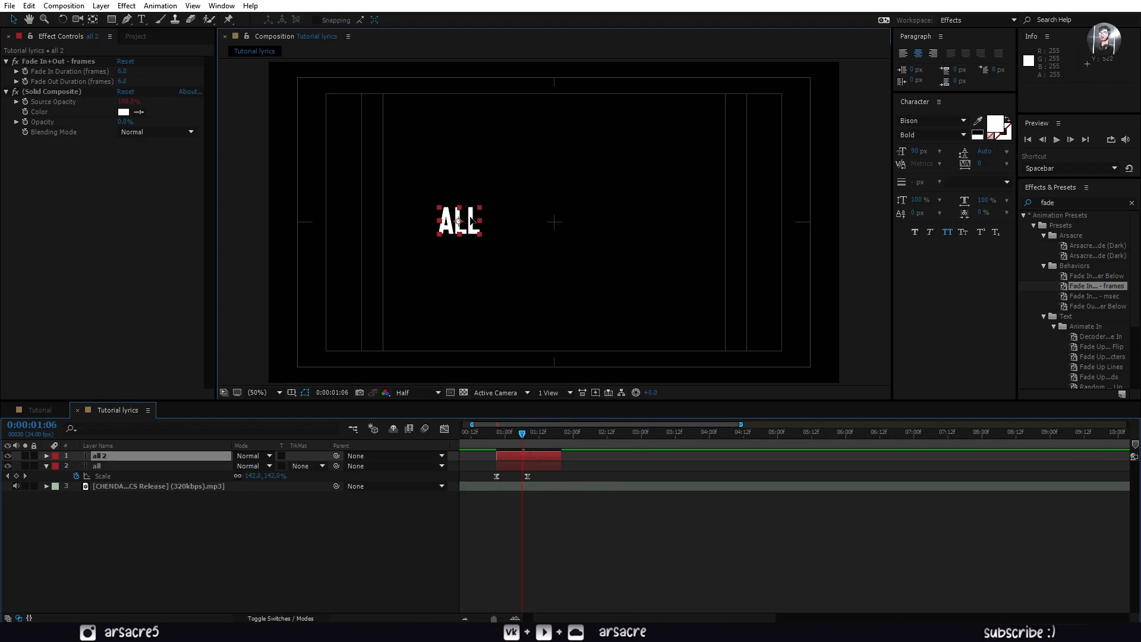
type("I")
key("Return")
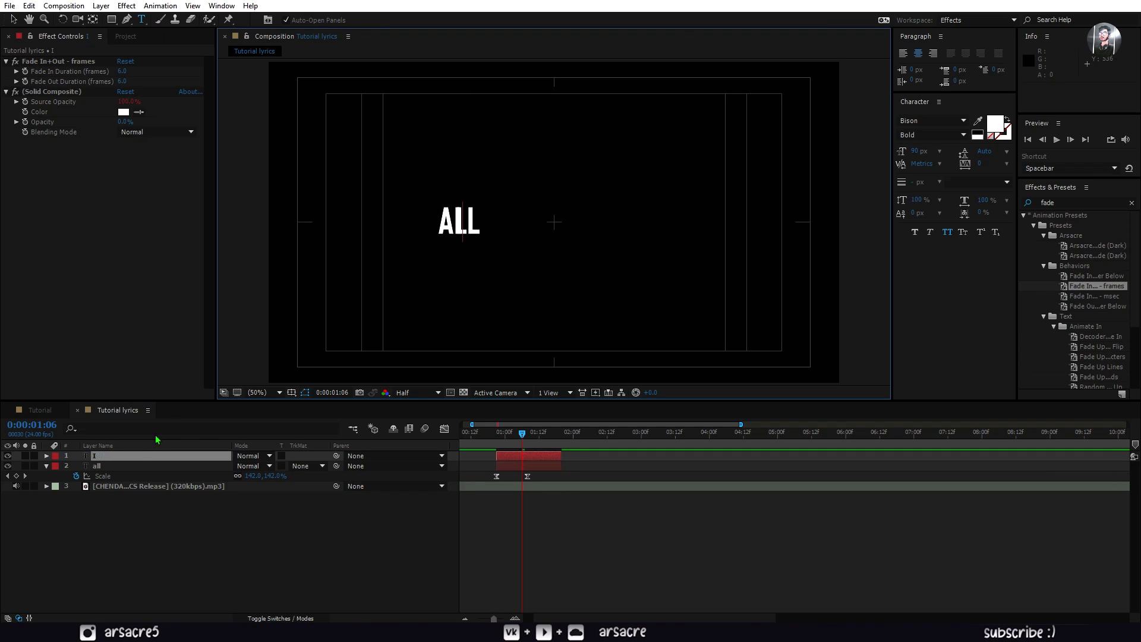
key("Return")
key("v")
left_click_drag(462, 226, 498, 224)
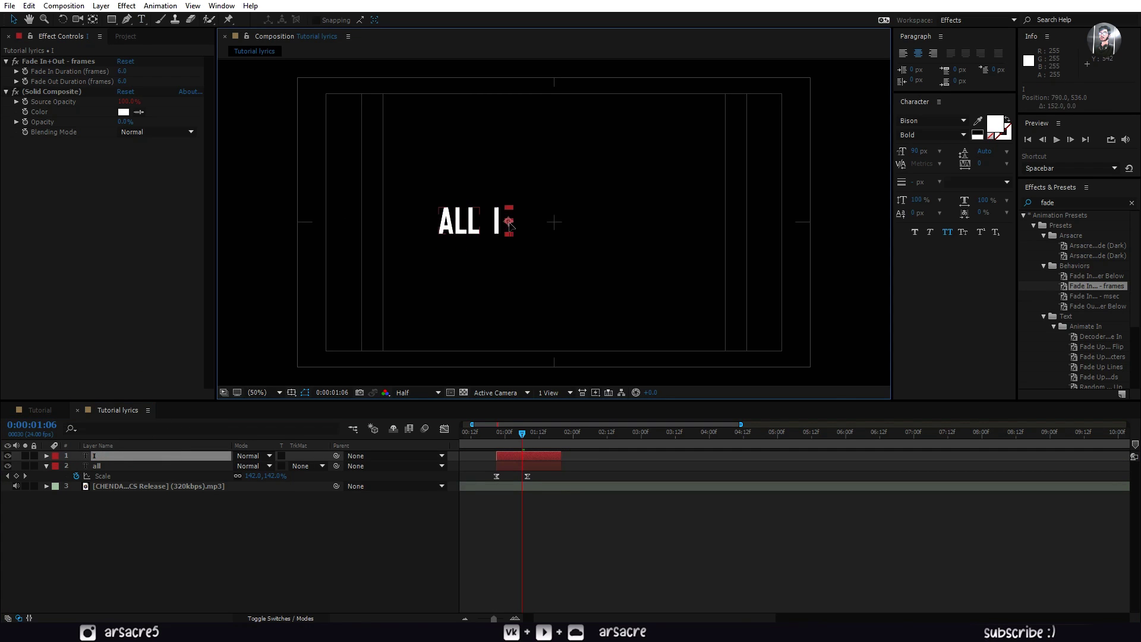
- Duplicate I, retype the copy as NEED, and place it after I
key("ctrl+d")
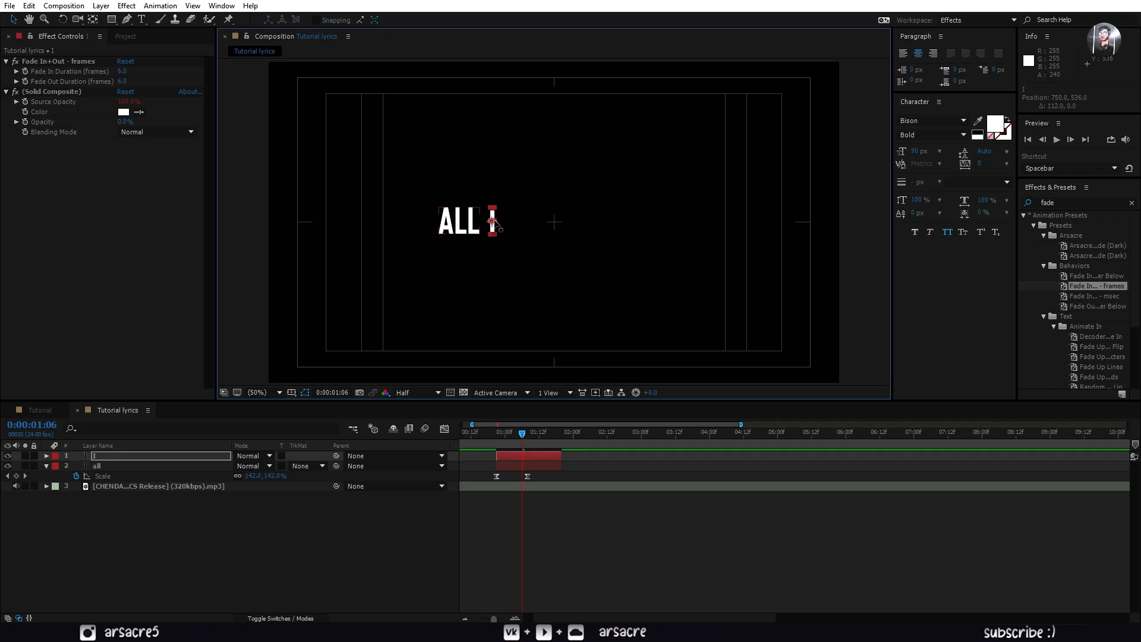
left_click_drag(491, 224, 511, 227)
key("Return")
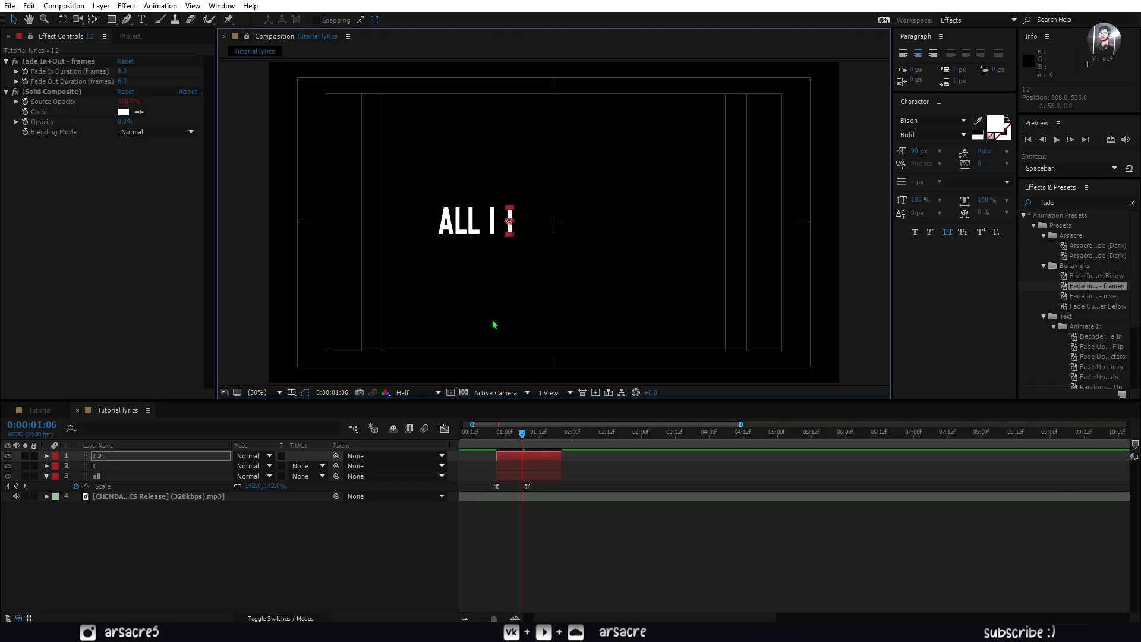
key("Delete")
left_click(189, 456)
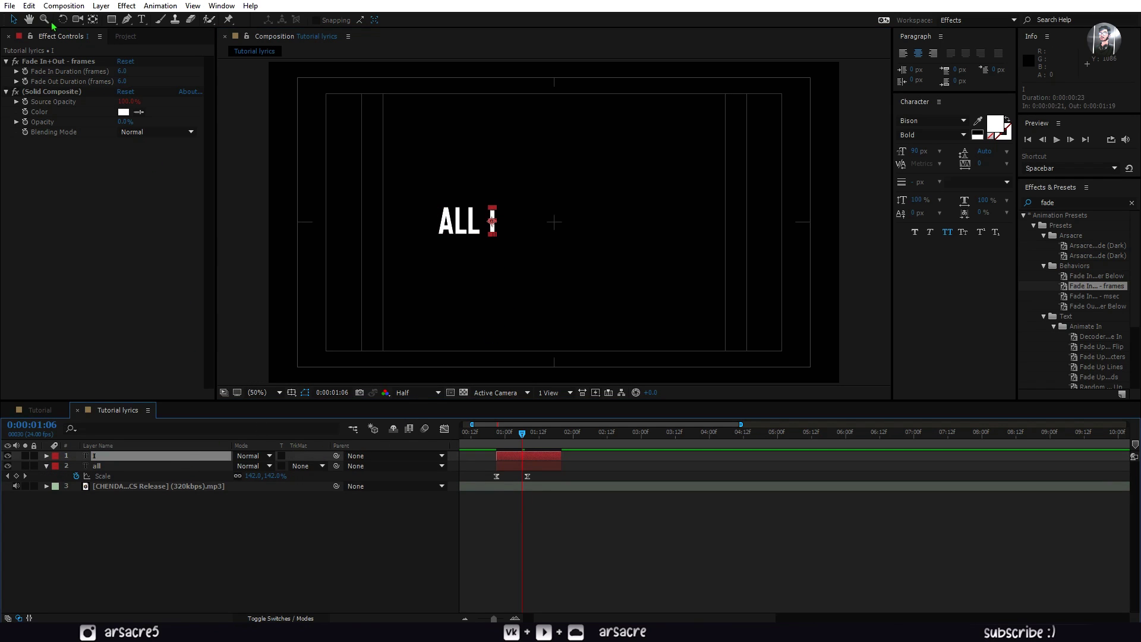
left_click(29, 6)
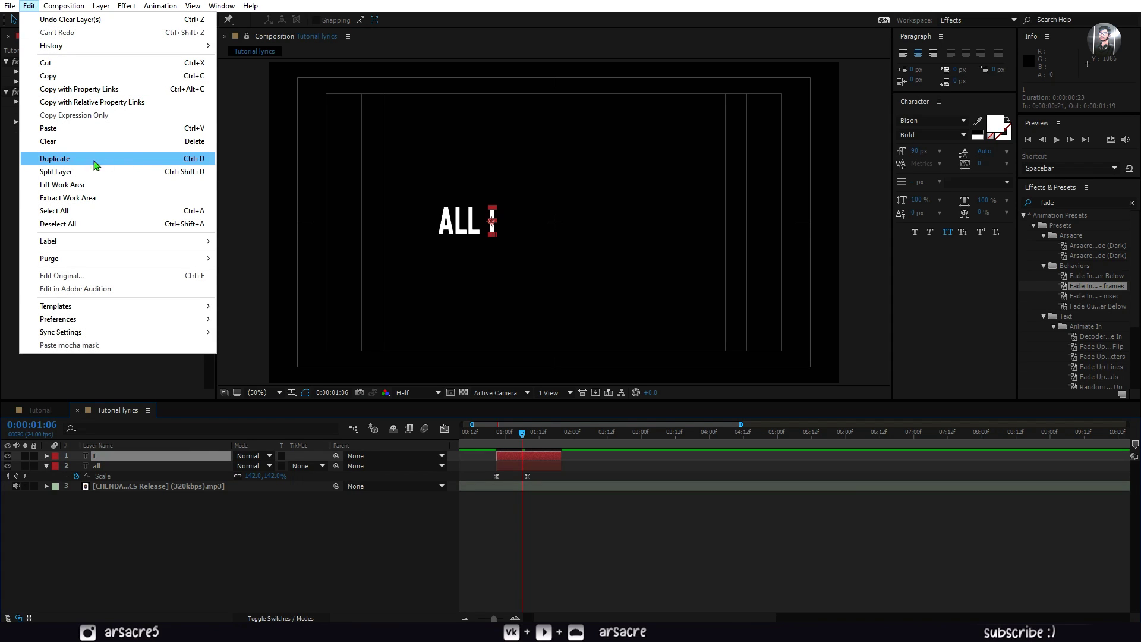
left_click(113, 158)
left_click_drag(492, 223, 514, 229)
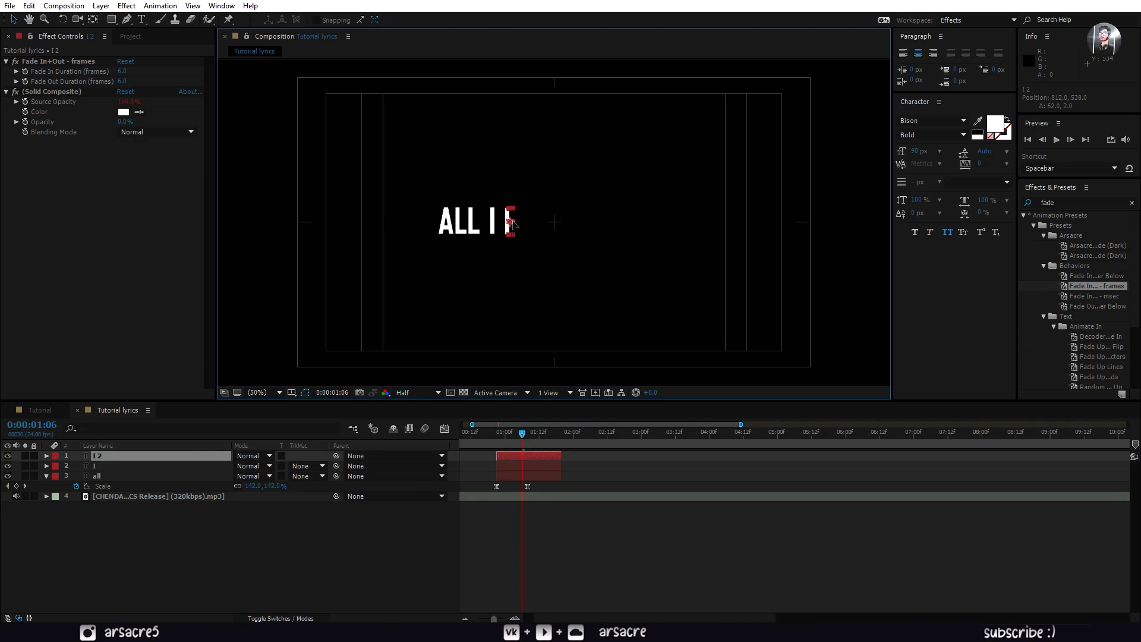
type("a")
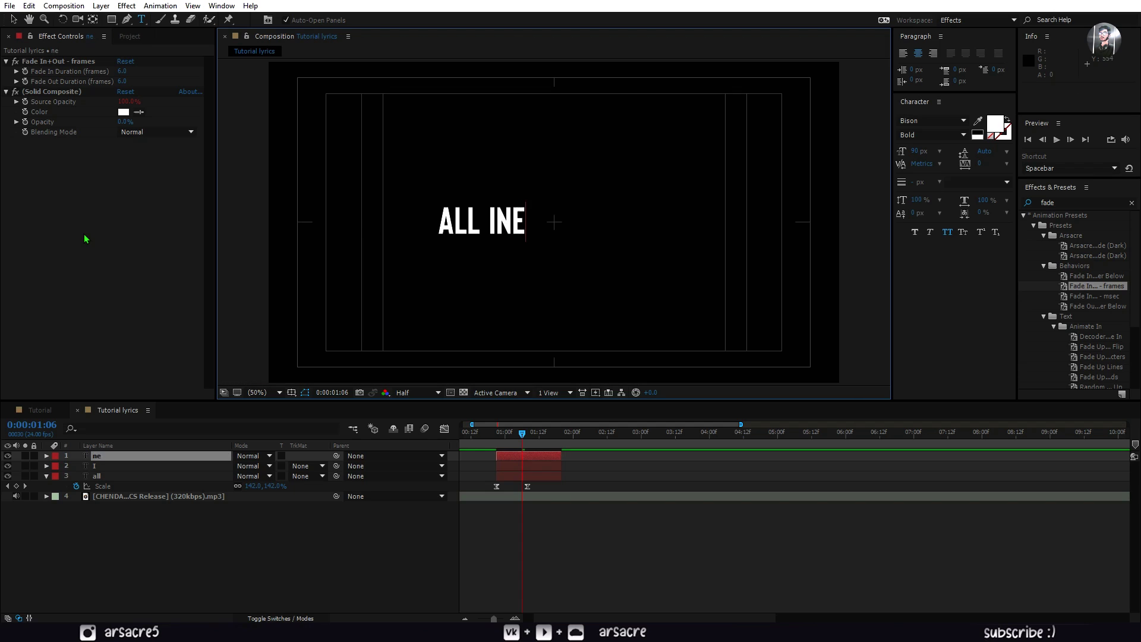
left_click(171, 509)
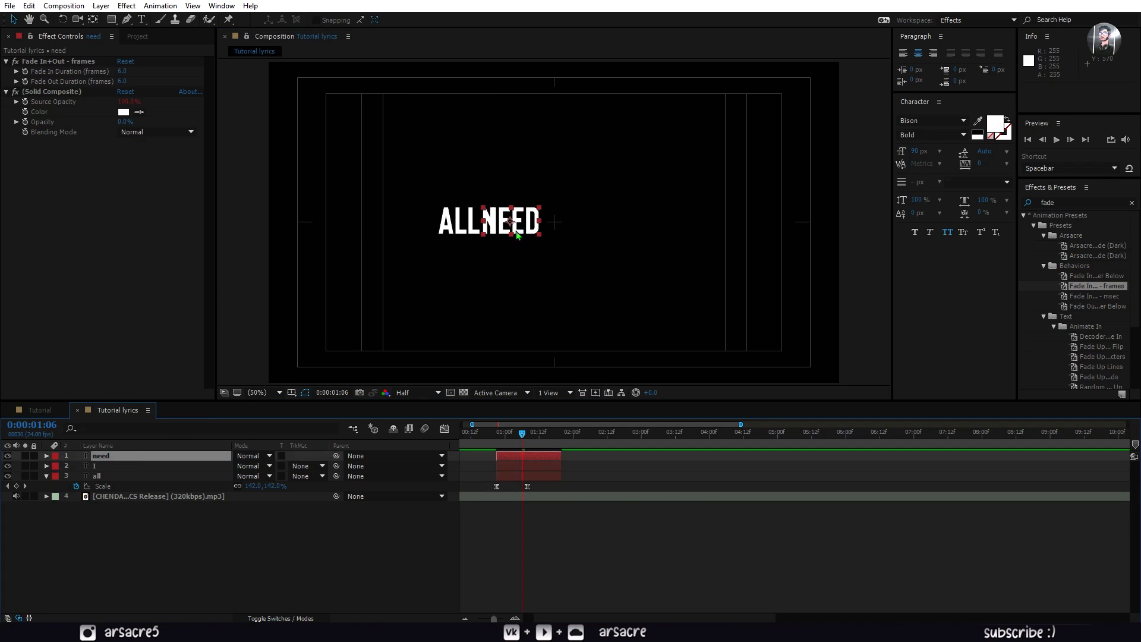
left_click_drag(516, 232, 538, 227)
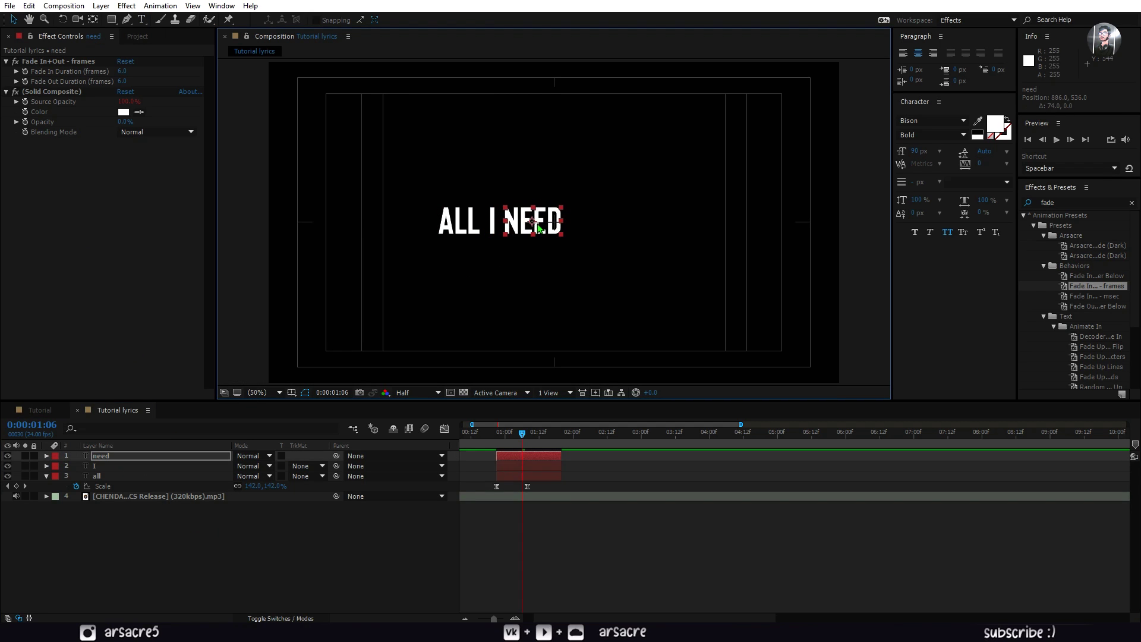
- Add IS after NEED, then shift the whole ALL I NEED IS line right
key("ctrl+d")
left_click_drag(524, 210, 600, 226)
double_click(588, 230)
type("i")
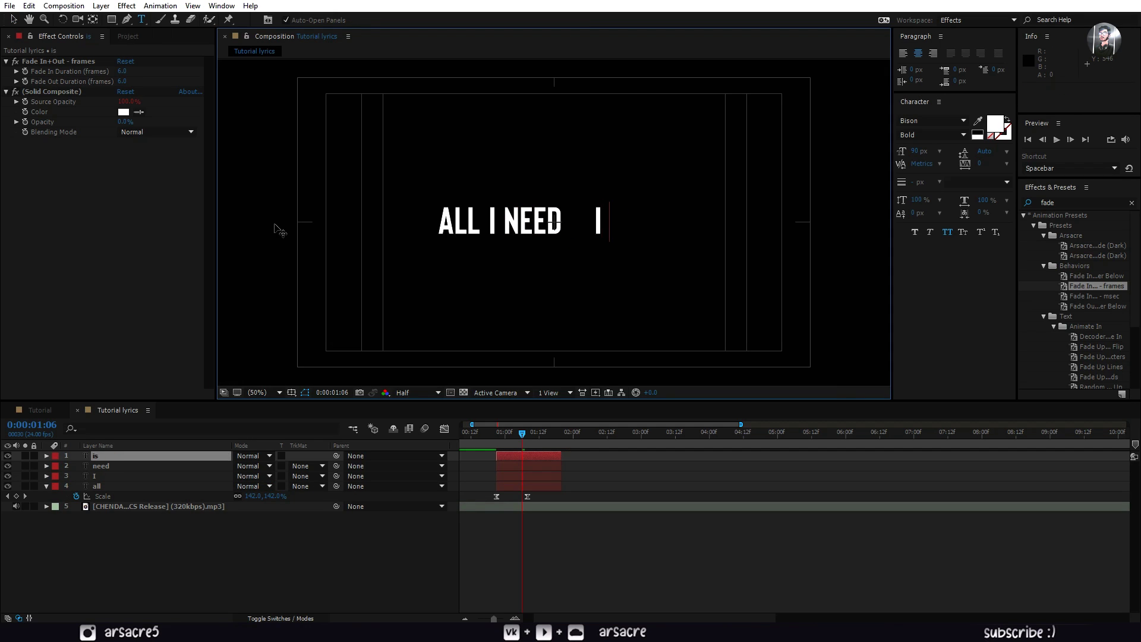
type("s")
key("Escape")
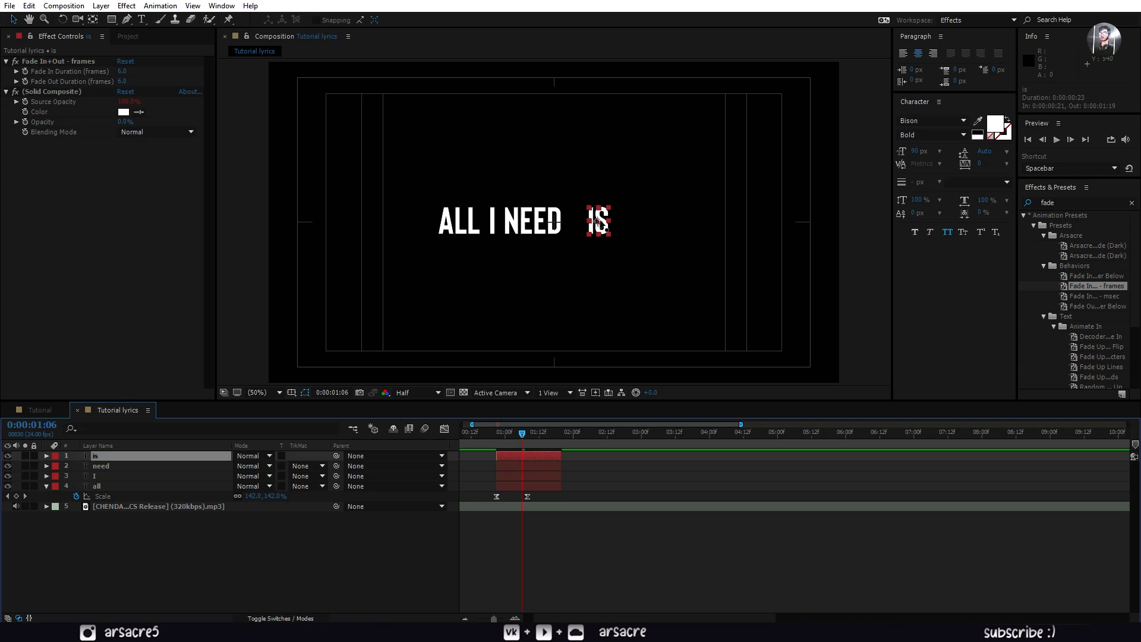
left_click_drag(596, 222, 580, 222)
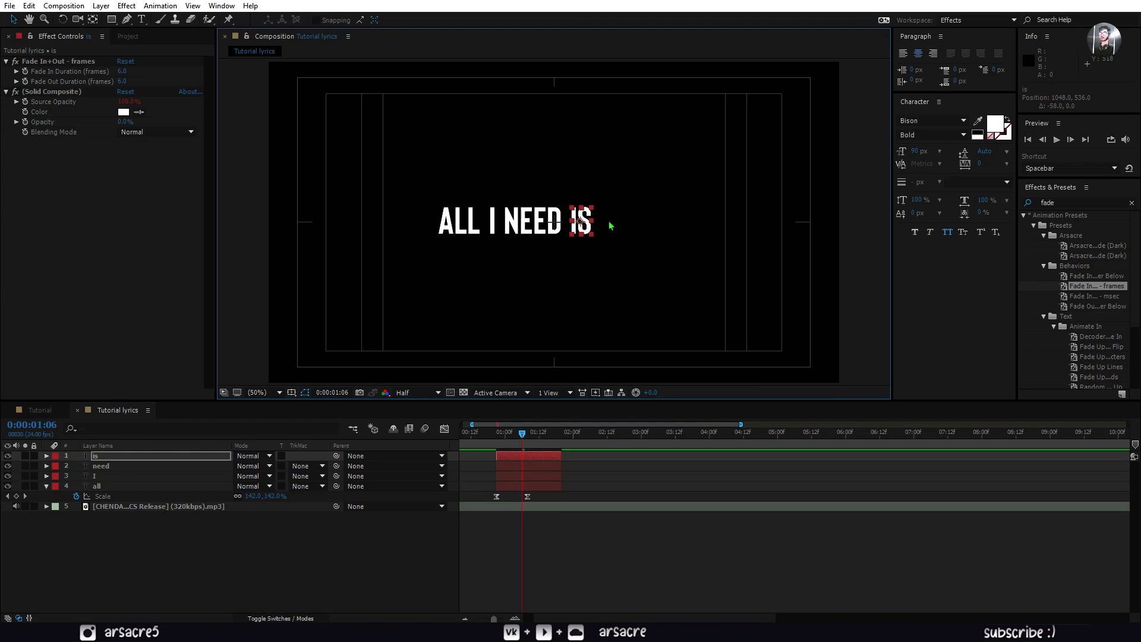
left_click_drag(649, 233, 406, 209)
left_click_drag(539, 219, 571, 222)
- Stagger the I, NEED and IS layers so the words appear one after another
key("space")
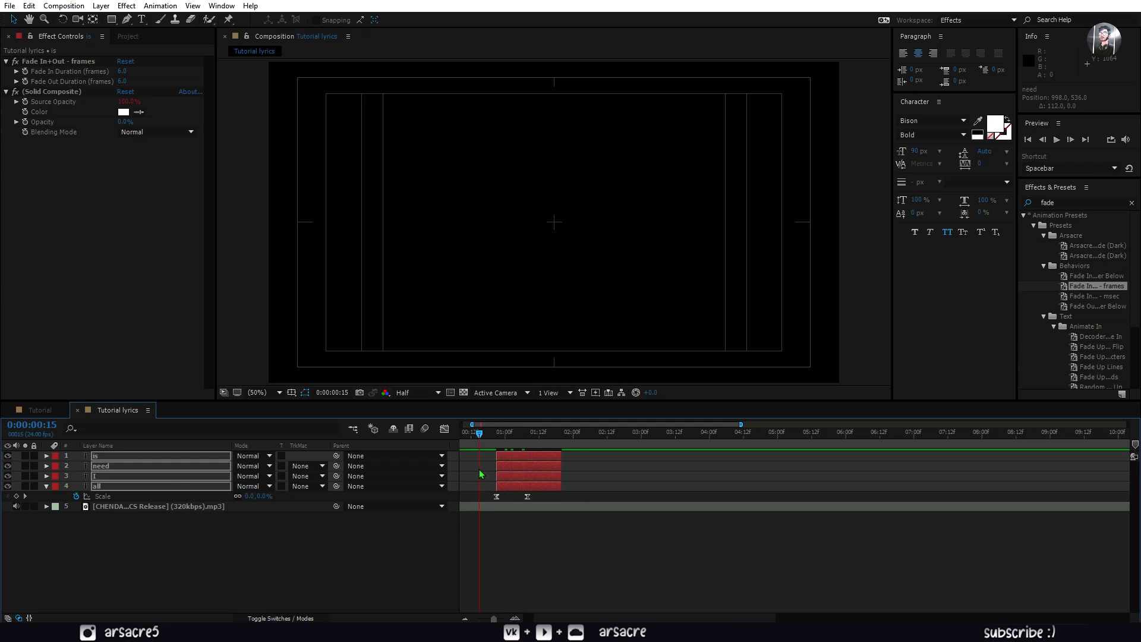
left_click(511, 433)
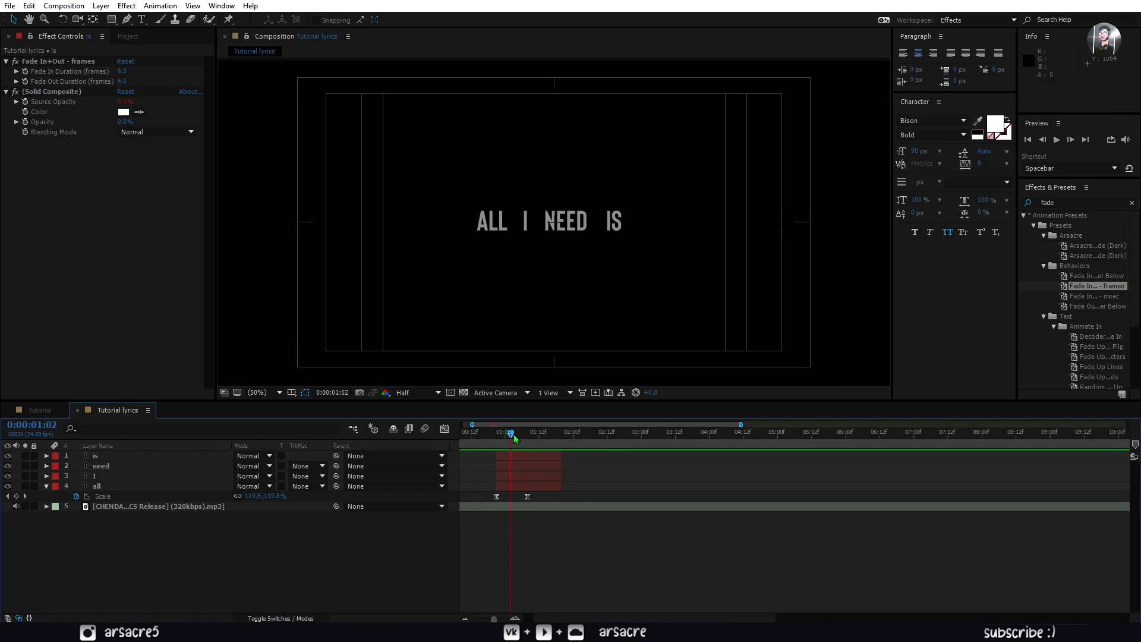
mouse_move(524, 475)
left_mouse_down()
mouse_move(571, 457)
mouse_move(552, 468)
left_mouse_up()
key("space")
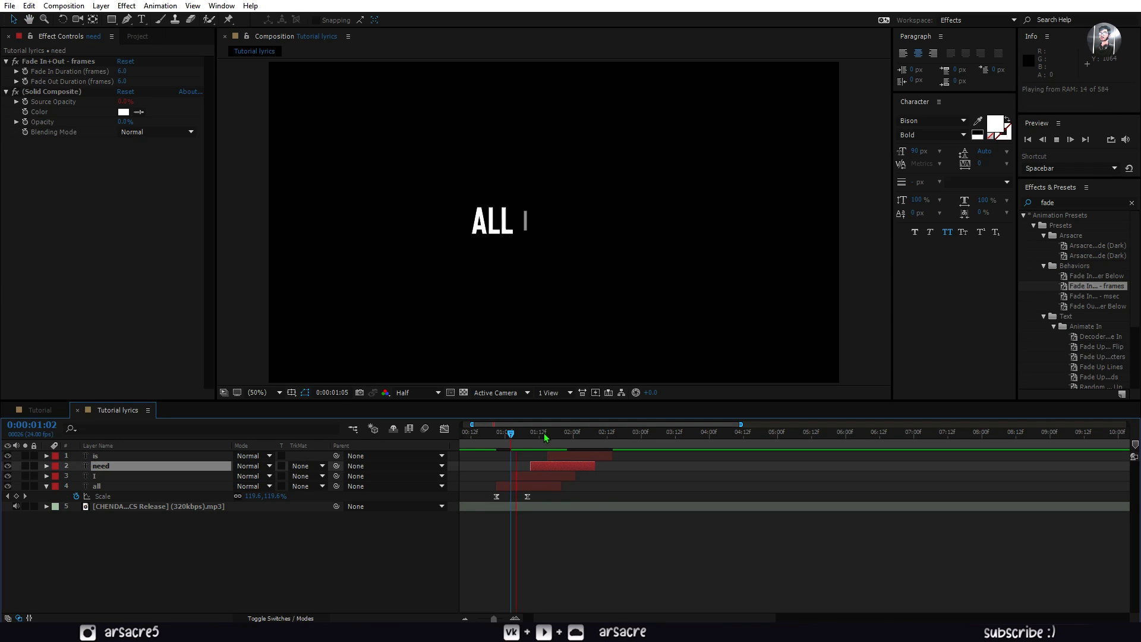
left_click(520, 435)
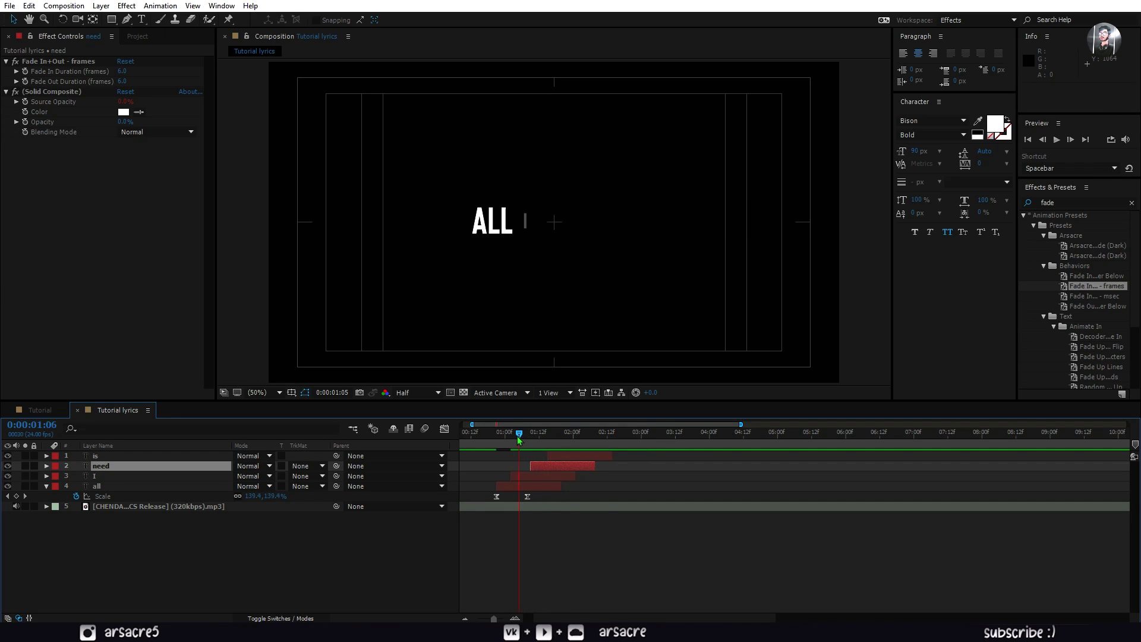
left_click_drag(519, 433, 513, 435)
left_click(567, 486)
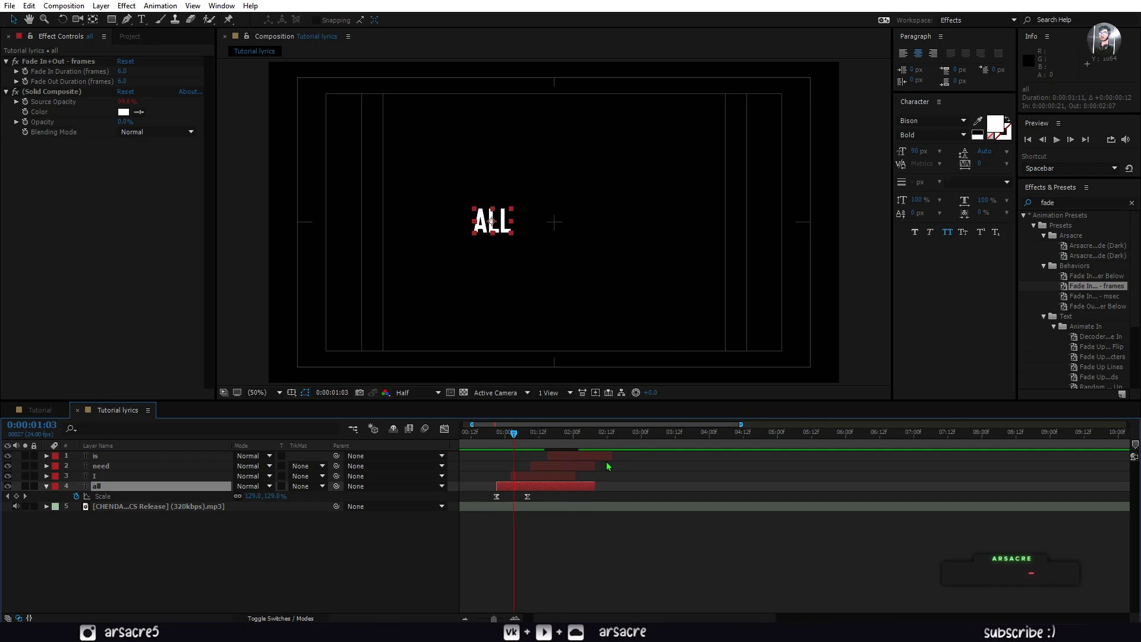
left_click(603, 458)
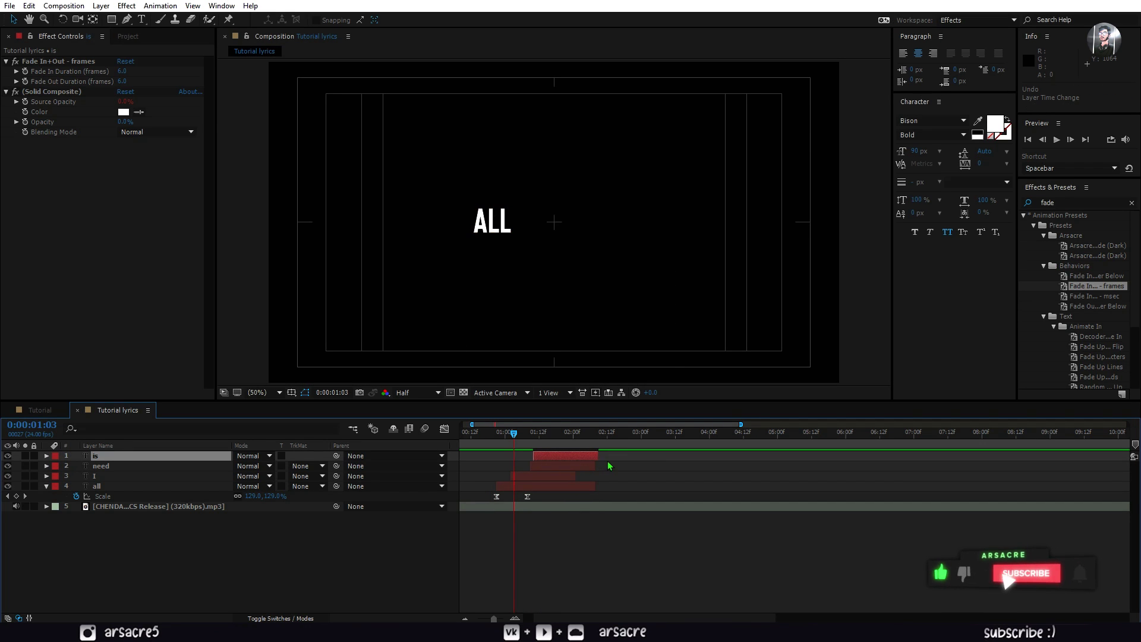
left_click_drag(598, 462, 608, 458)
left_click(553, 476)
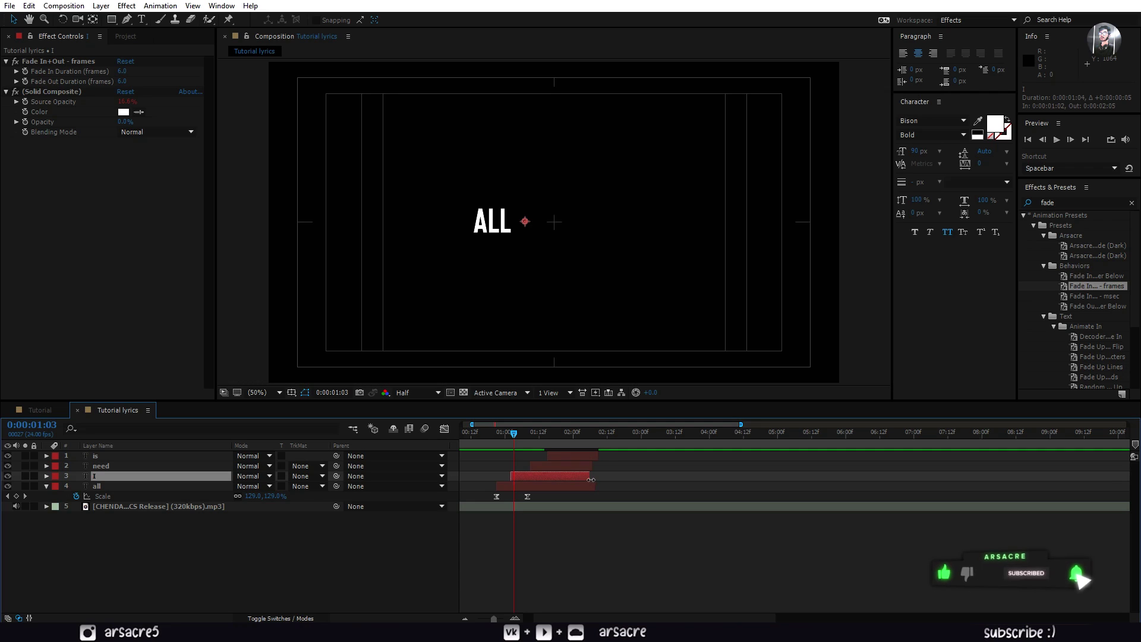
key("space")
key("space")
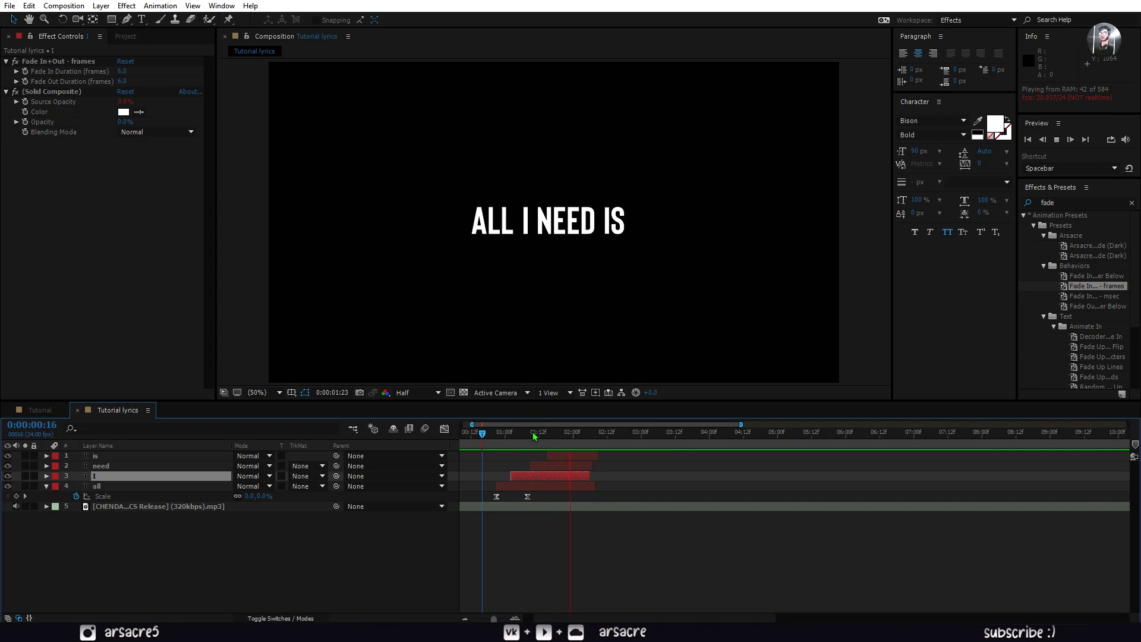
left_click(536, 466)
- Duplicate the IS layer and set the playhead to about 0:00:02:07
left_click(560, 456)
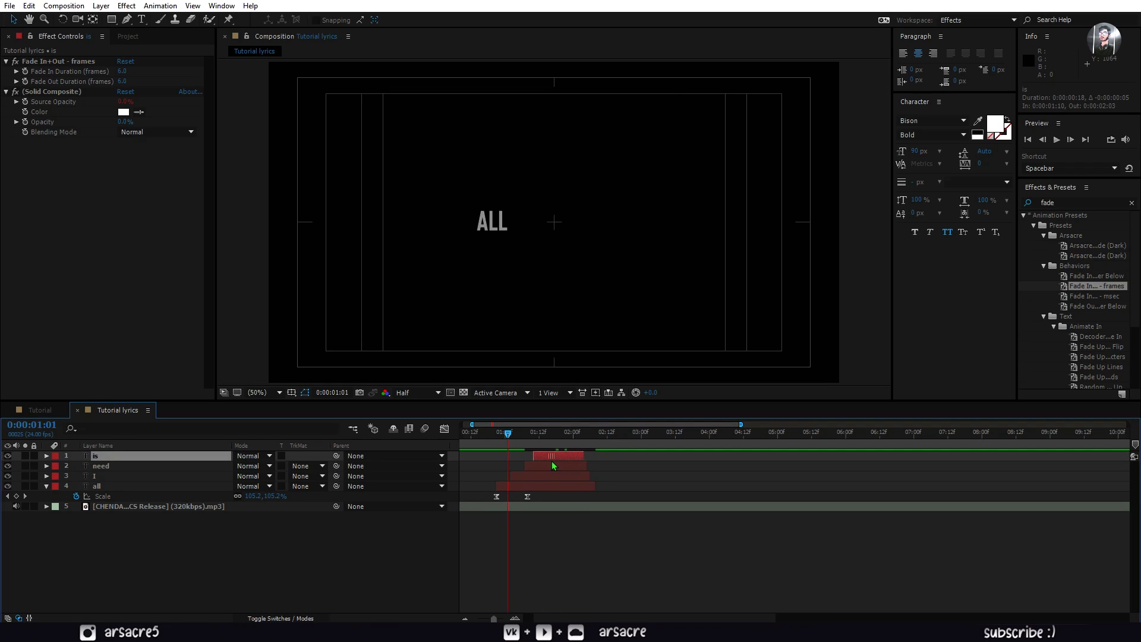
key("space")
left_click(547, 434)
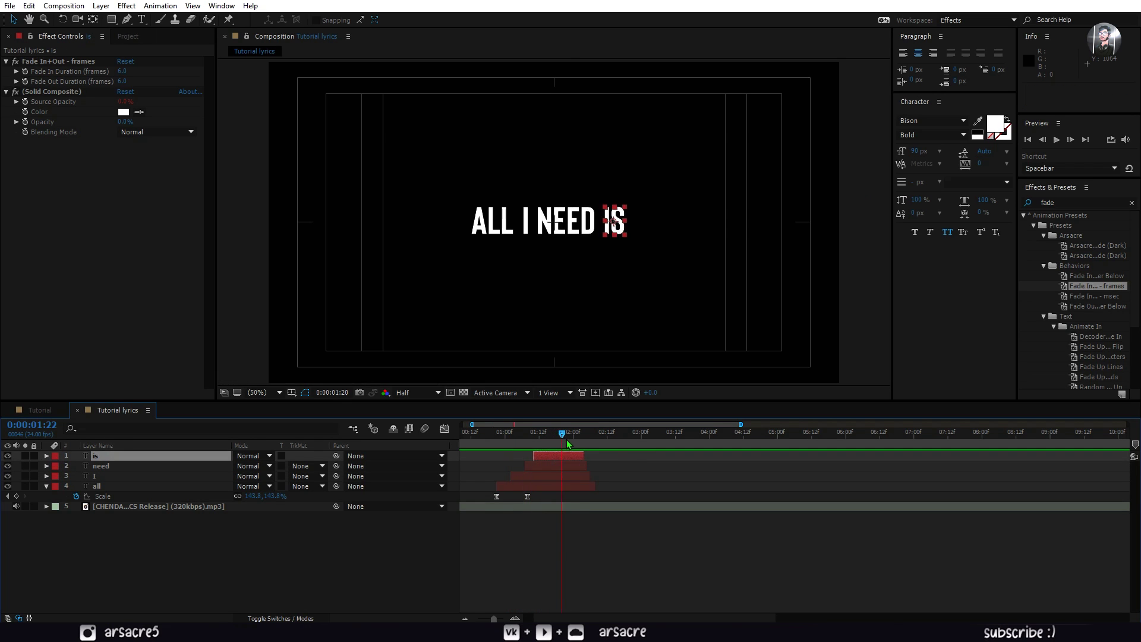
left_click_drag(567, 443, 579, 446)
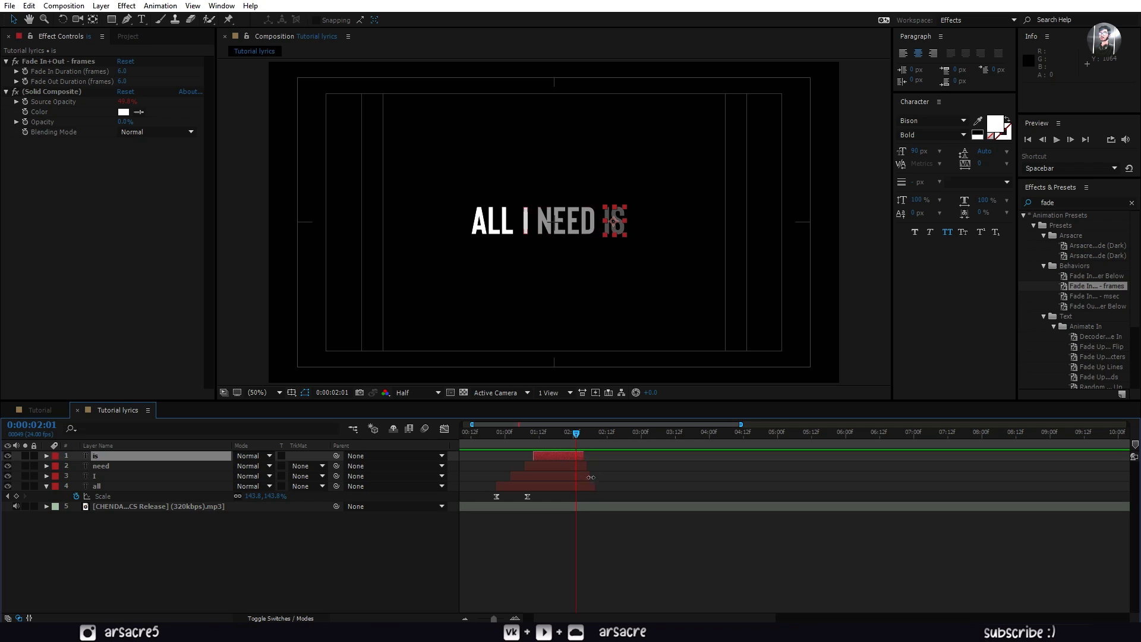
left_click(592, 487)
left_click(589, 476)
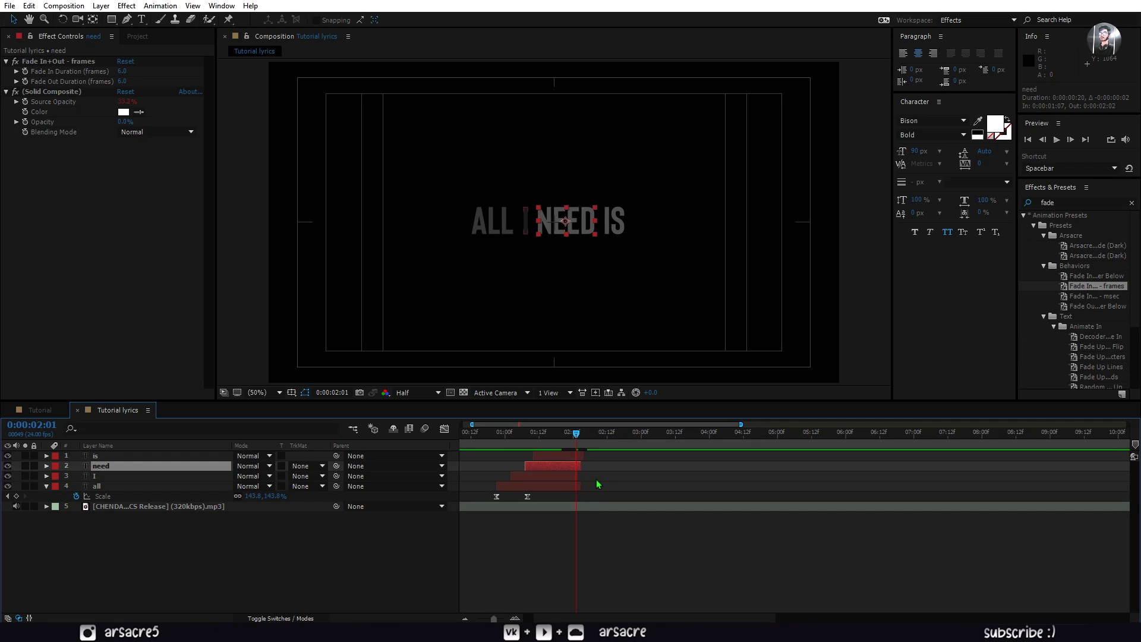
left_click(598, 484)
left_click(575, 456)
key("ctrl+d")
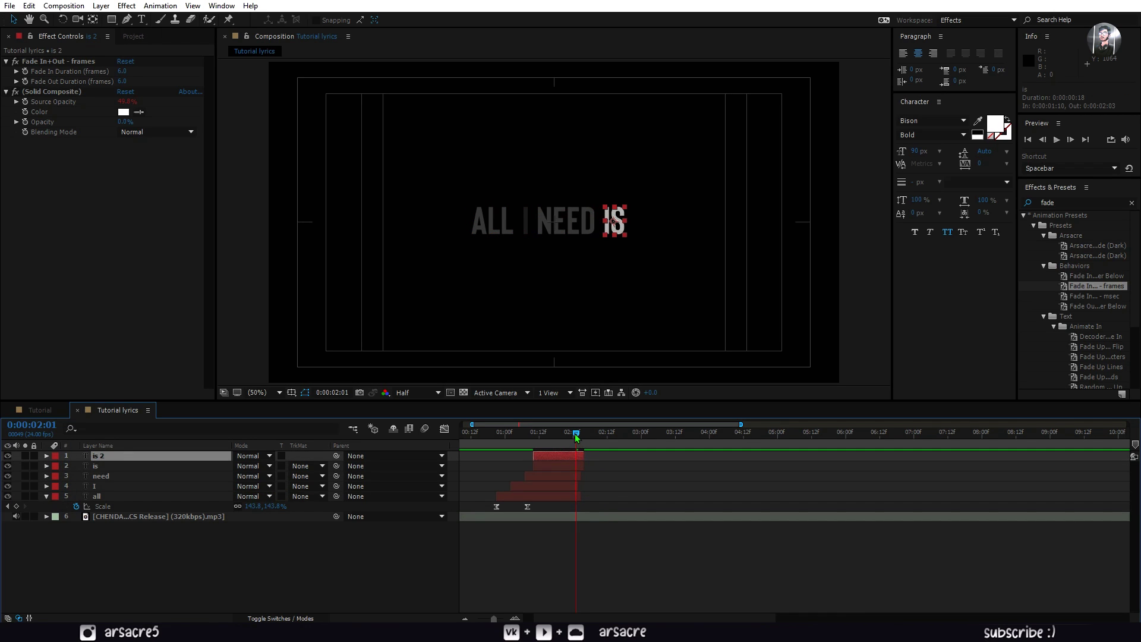
left_click_drag(578, 434, 593, 433)
- Retype the copy as 10 and scale it from about 507% down to 243%
double_click(614, 222)
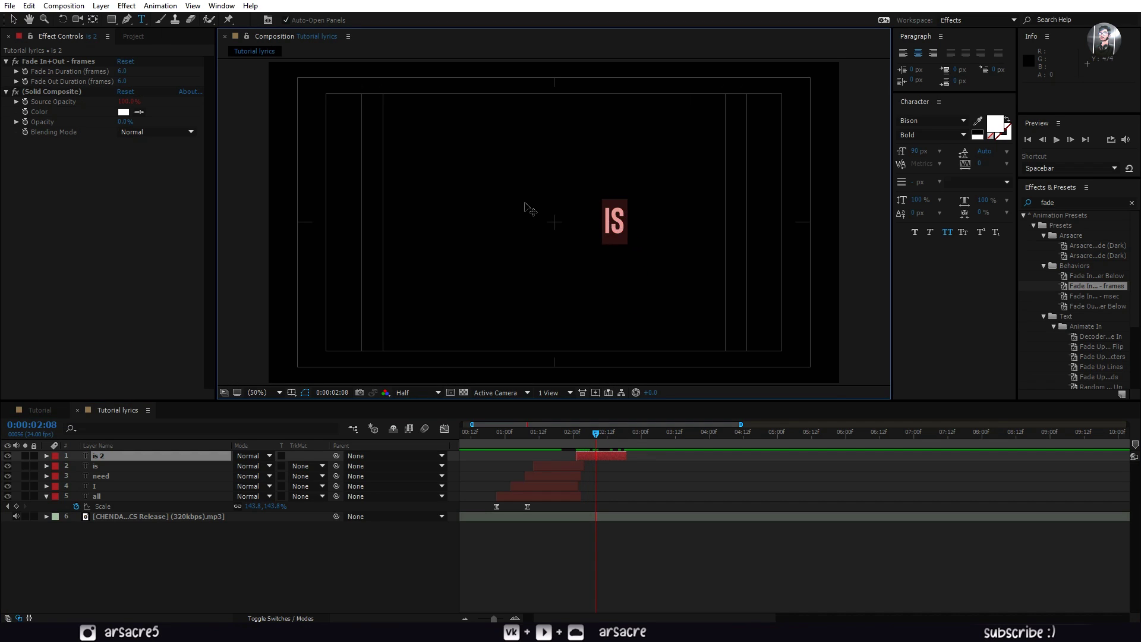
type("10")
left_click(609, 454)
key("u")
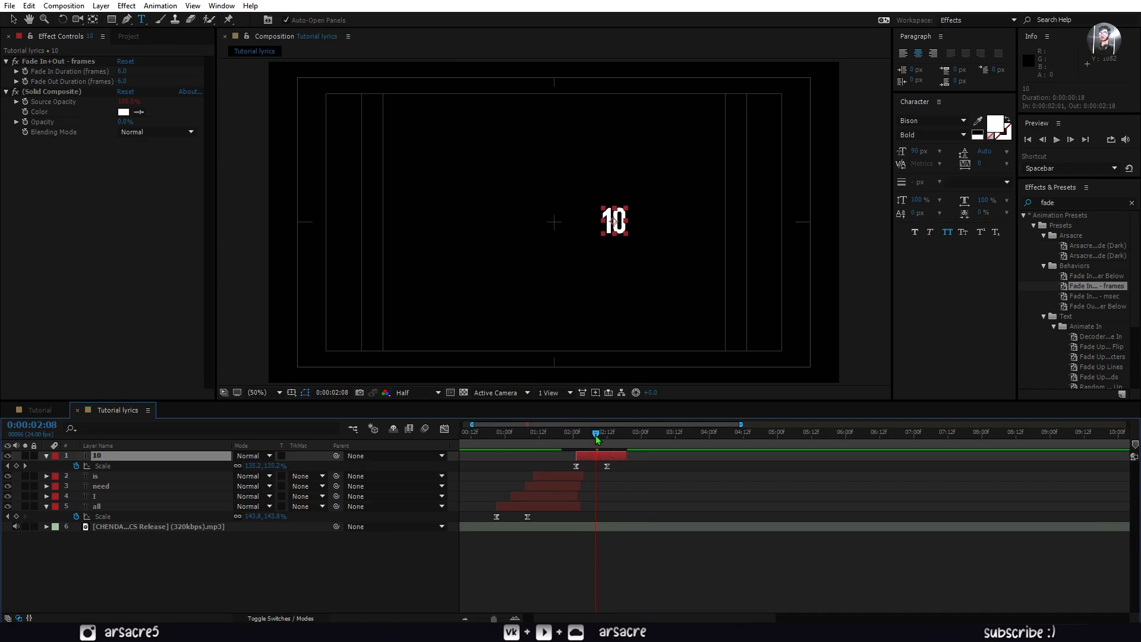
left_click(606, 442)
mouse_move(279, 465)
left_mouse_down()
mouse_move(600, 231)
mouse_move(494, 231)
left_mouse_up()
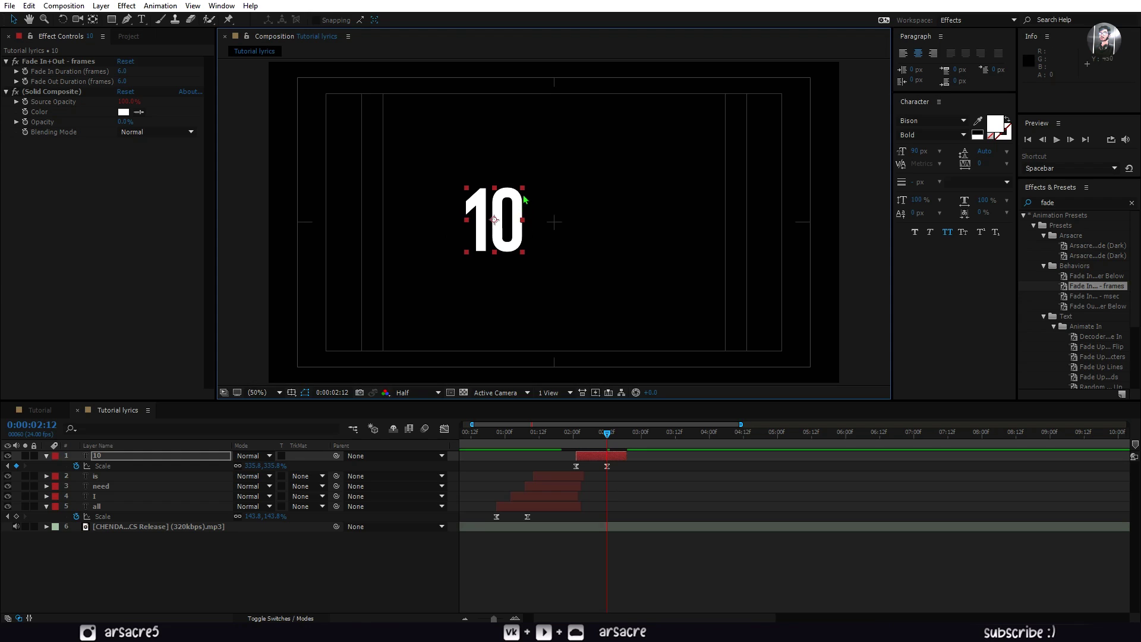
left_click_drag(525, 189, 511, 222)
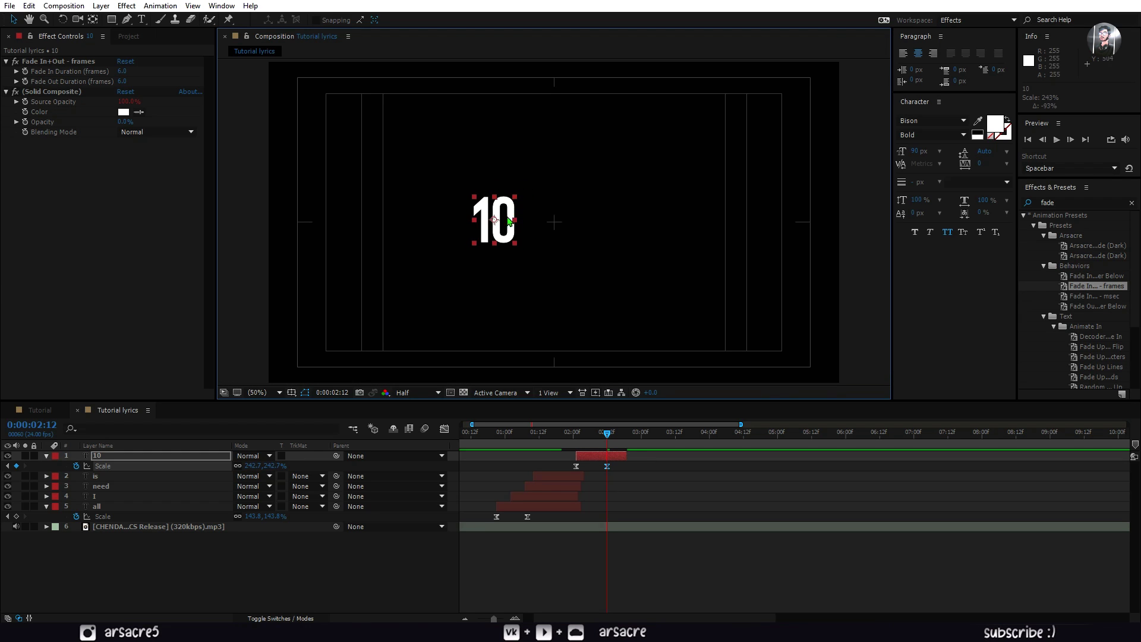
- Enlarge 10's starting scale in the speed graph and preview from 2:01
key("j")
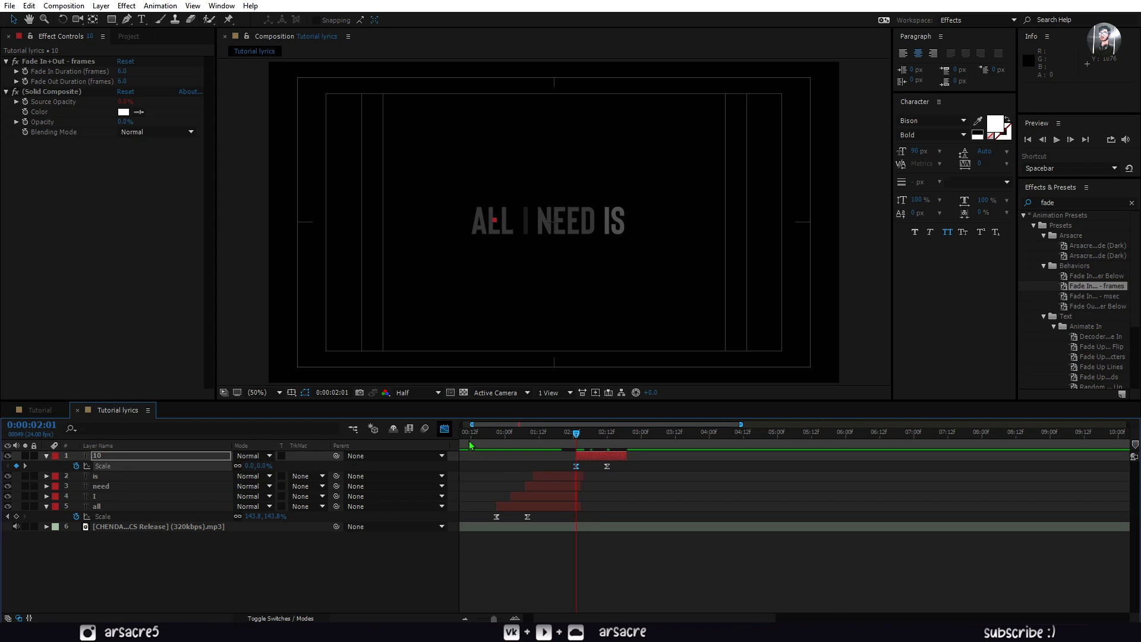
key("shift+F3")
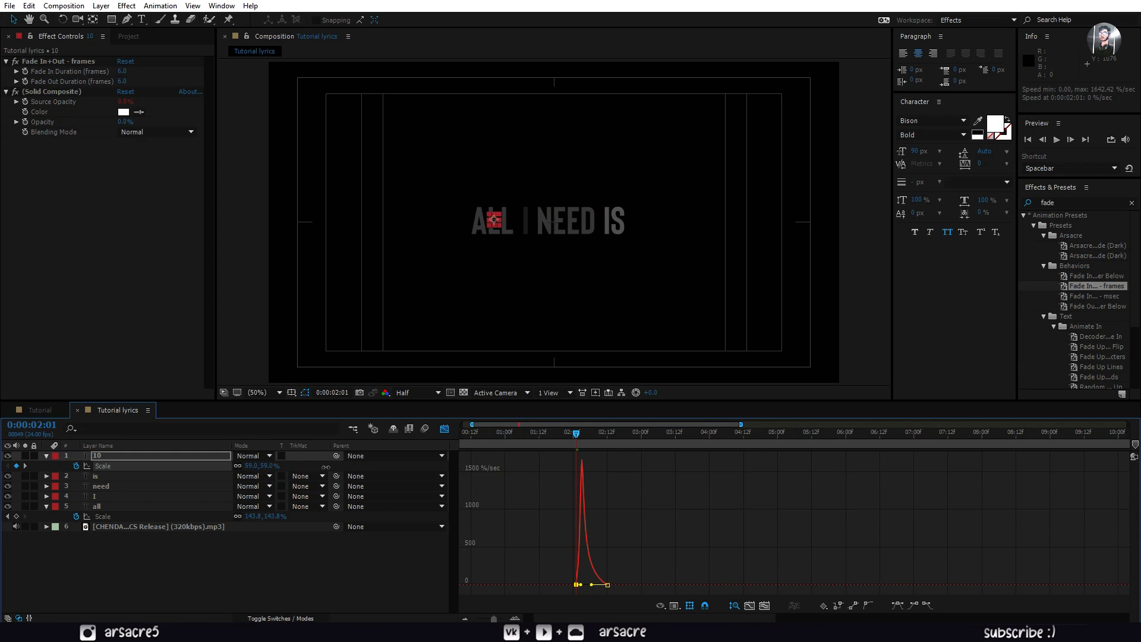
left_click_drag(252, 465, 356, 465)
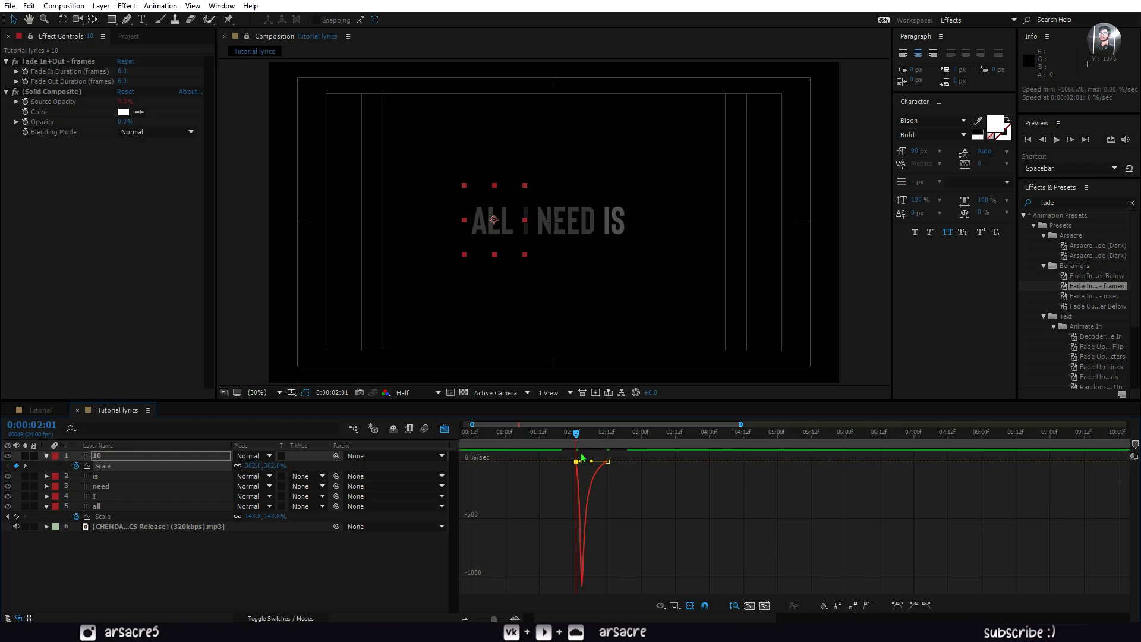
key("shift+F3")
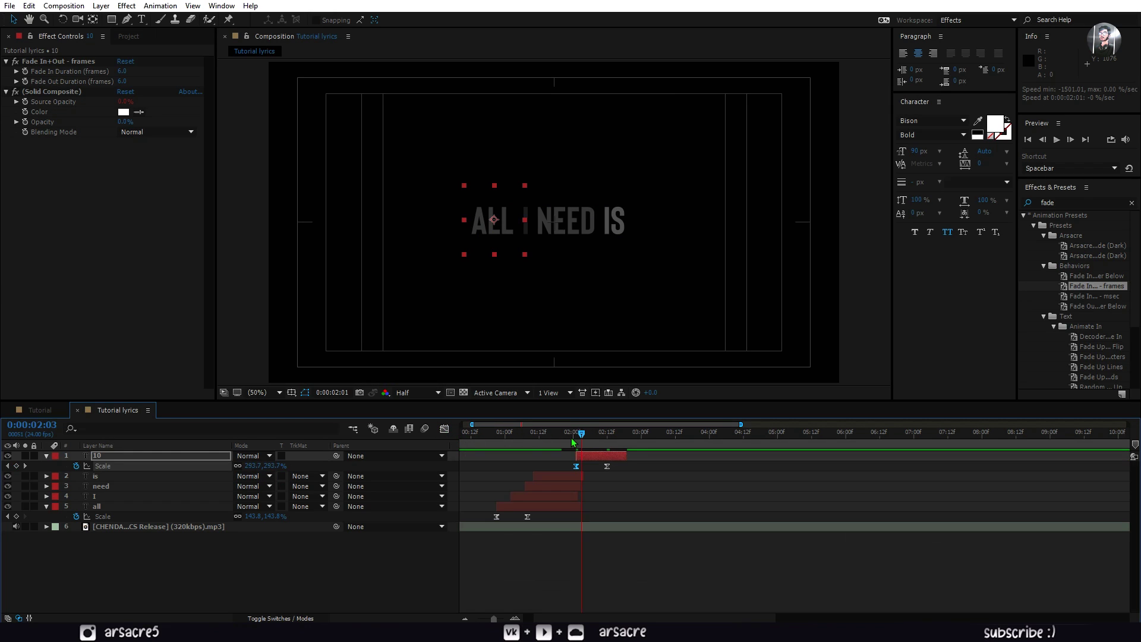
key("space")
left_click_drag(564, 433, 552, 437)
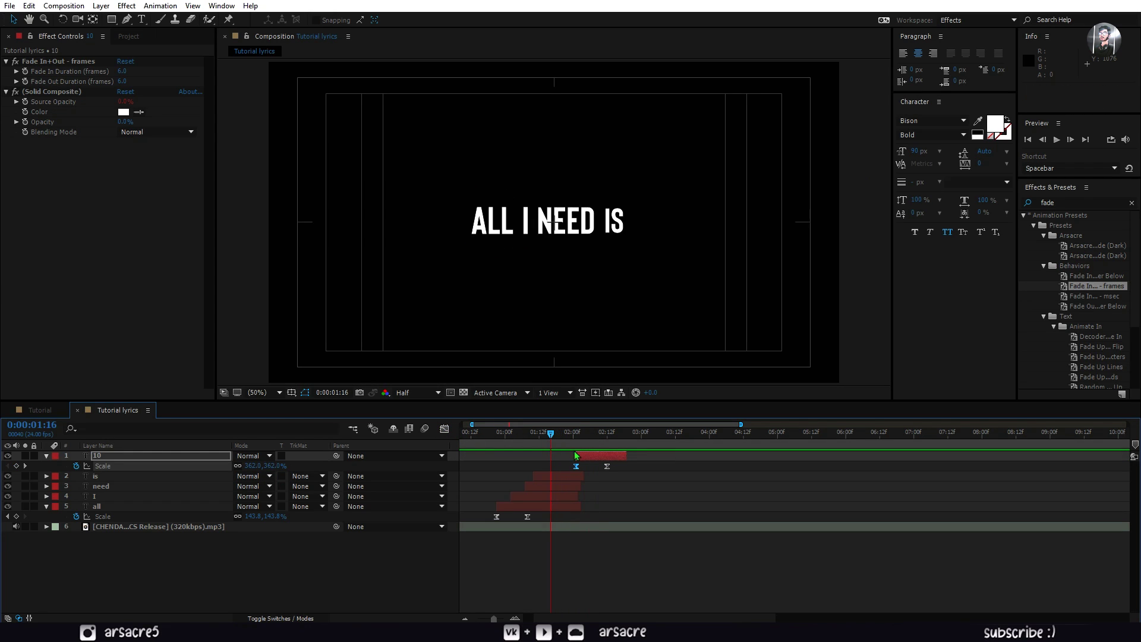
left_click(575, 435)
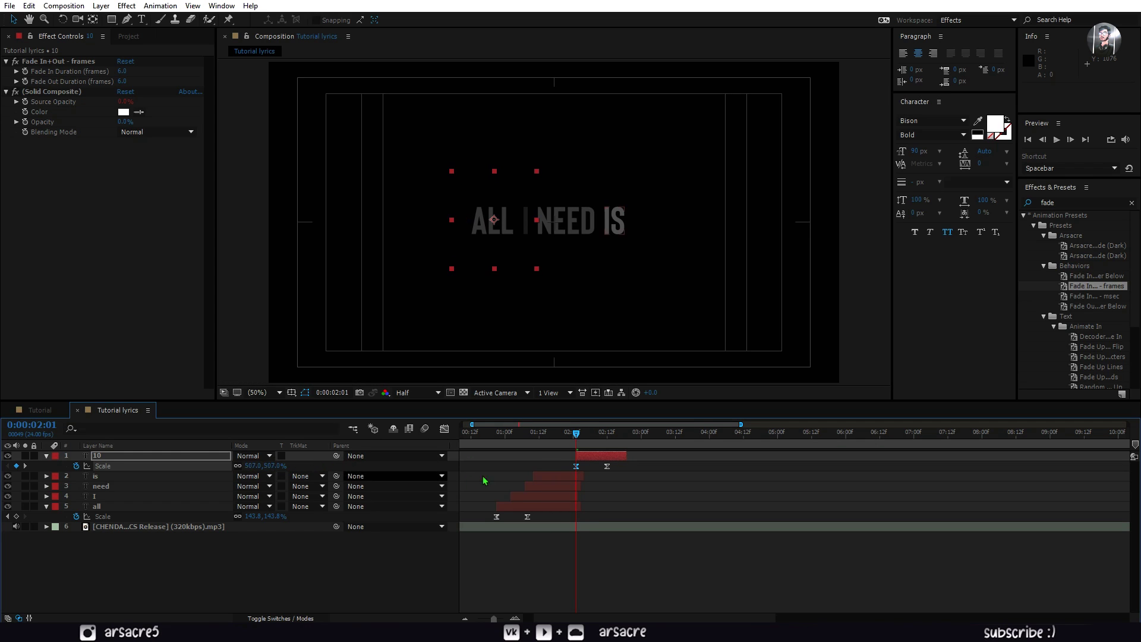
mouse_move(582, 438)
left_mouse_down()
mouse_move(547, 435)
mouse_move(580, 459)
mouse_move(574, 437)
mouse_move(587, 435)
left_mouse_up()
- Duplicate 10 as the word MORE and place it to the right of 10
key("ctrl+d")
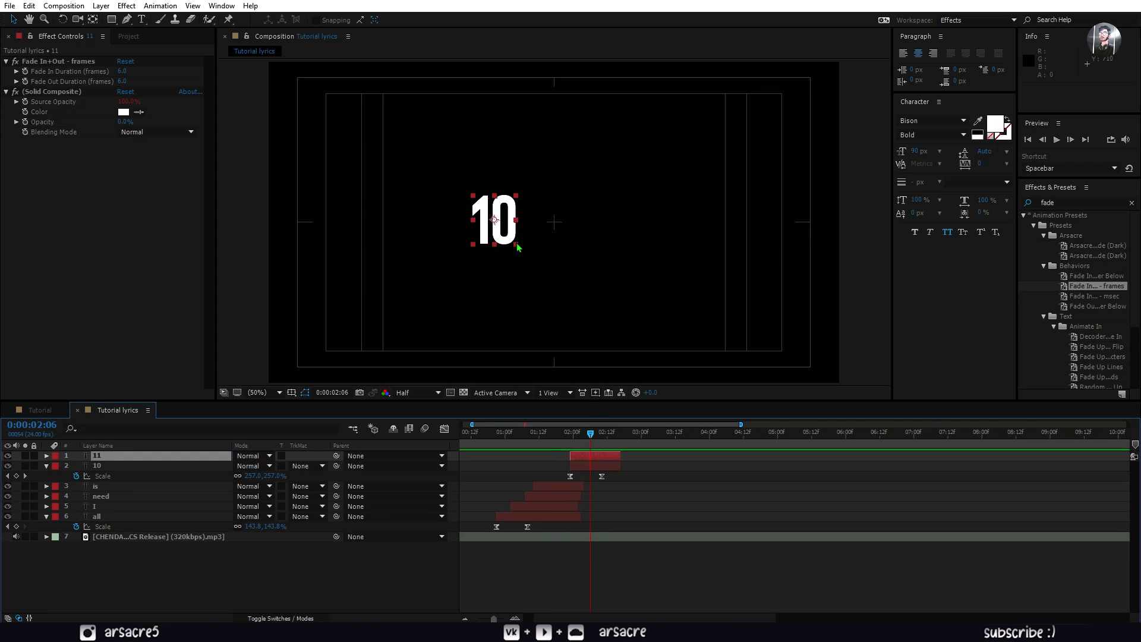
left_click_drag(512, 229, 559, 228)
type("more")
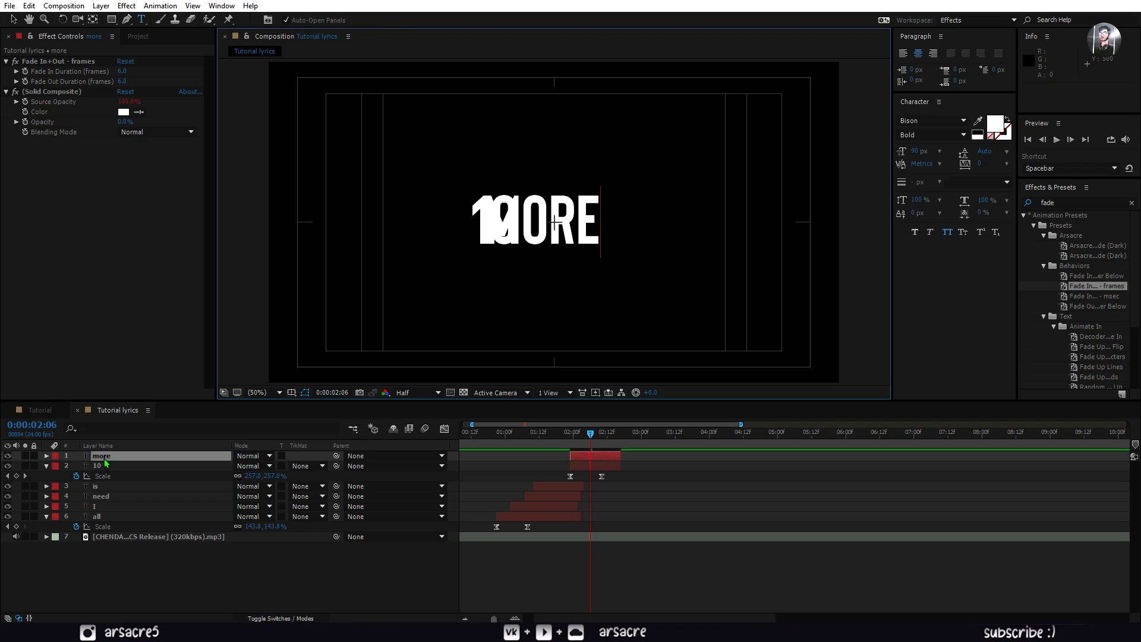
key("v")
left_click_drag(570, 230, 591, 237)
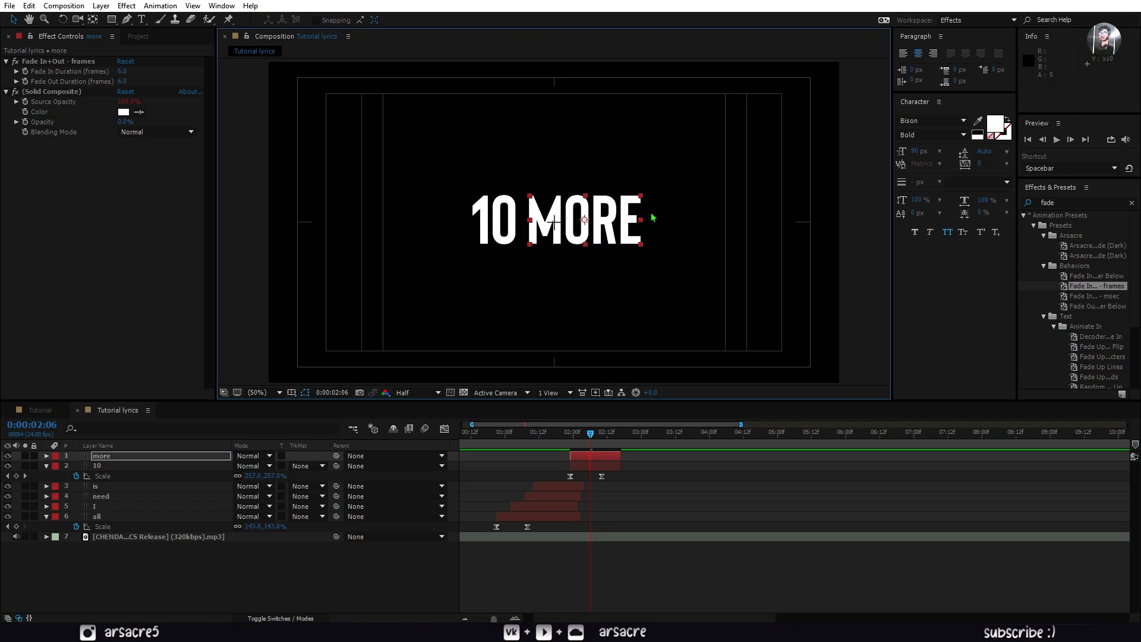
left_click_drag(659, 218, 465, 243)
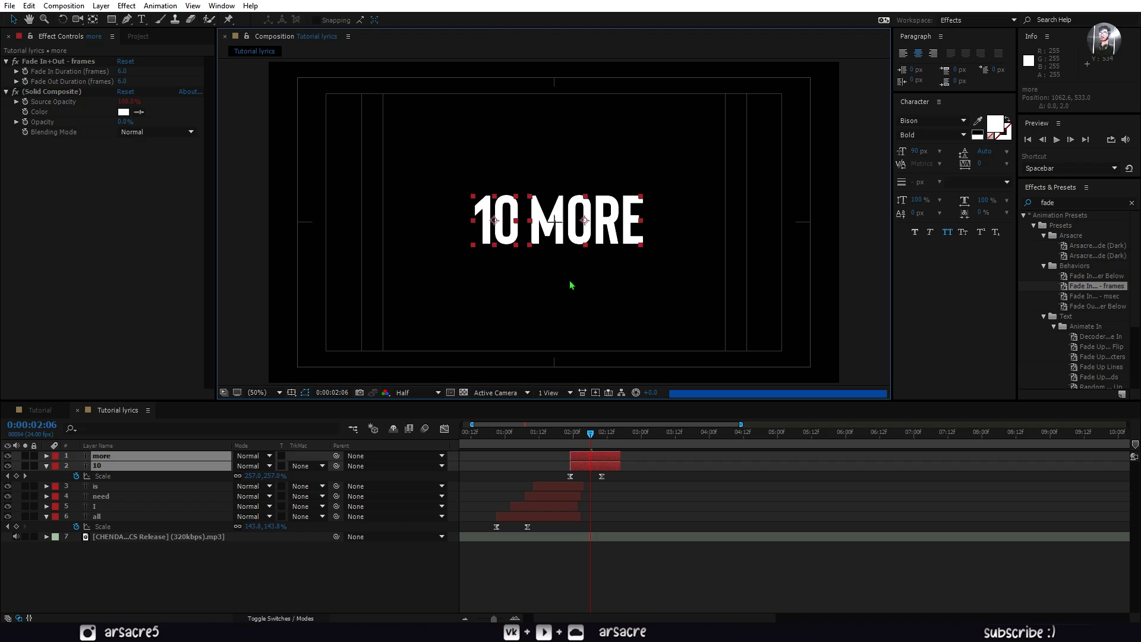
- Start the MORE layer a few frames later and preview to 2:11
left_click_drag(584, 454, 596, 454)
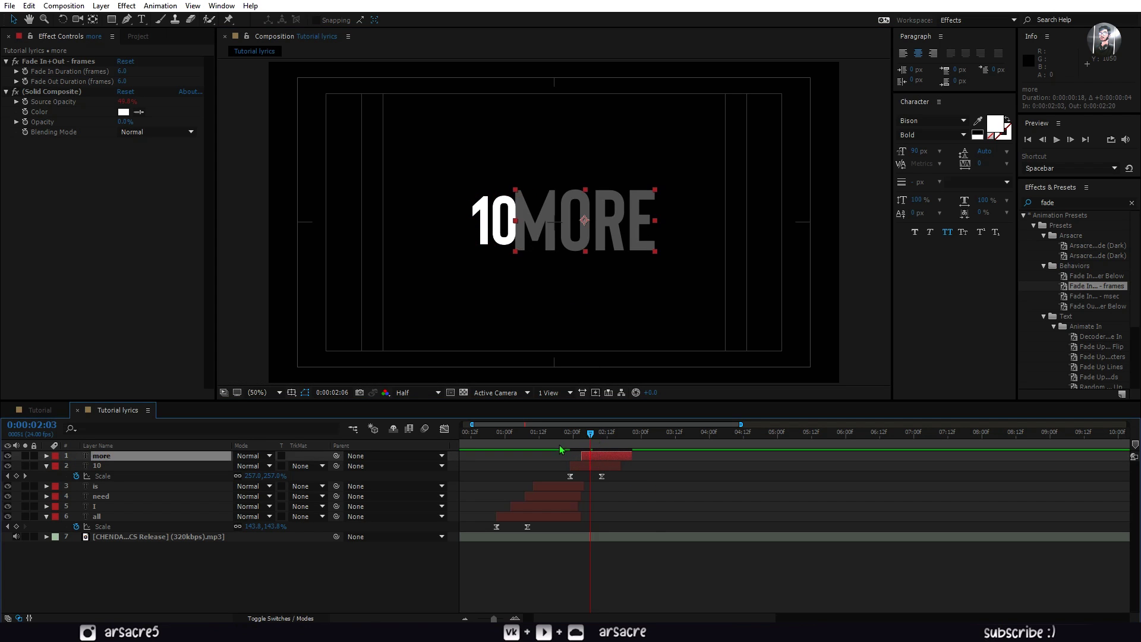
key("space")
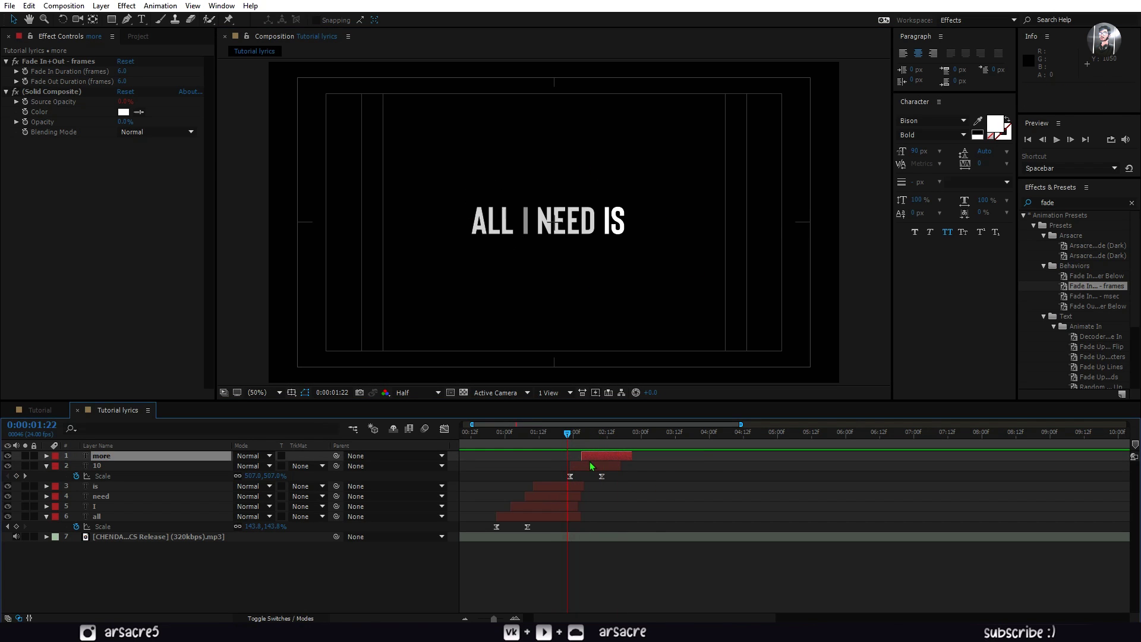
left_click(590, 466)
key("space")
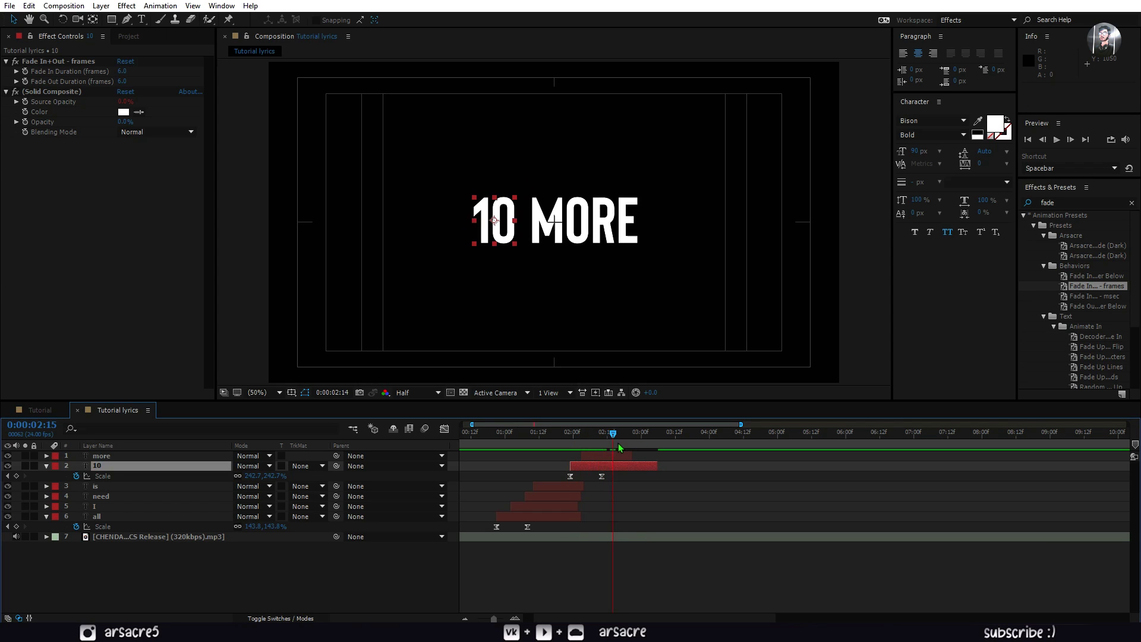
left_click(611, 445)
left_click_drag(610, 445, 604, 445)
left_click(613, 458)
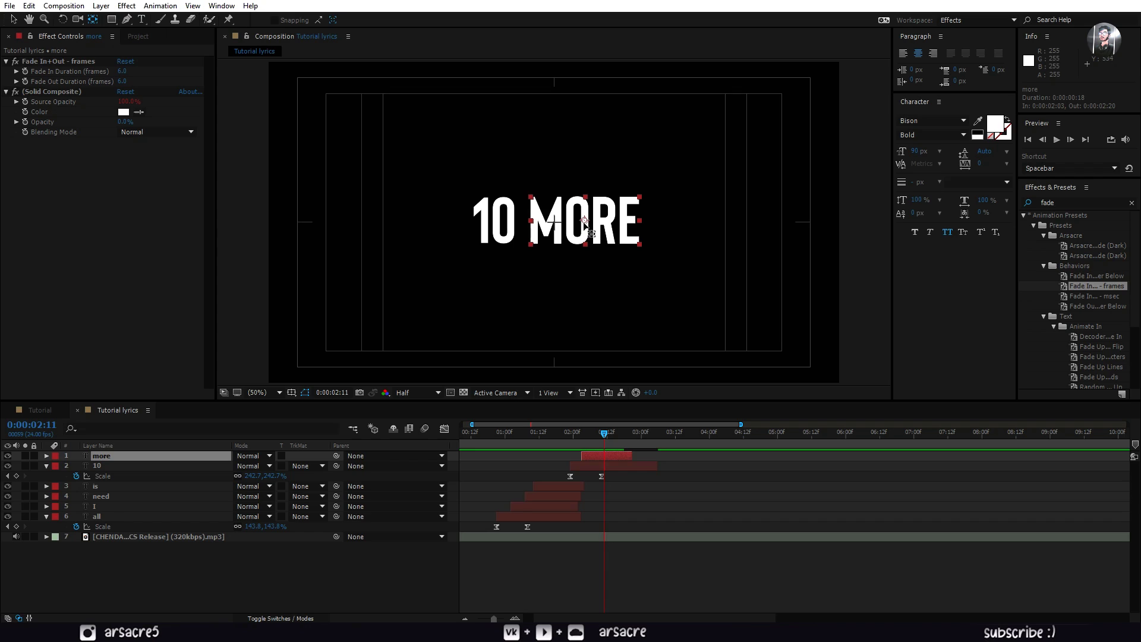
- Shift the MORE and 10 anchor points and slightly lower MORE's starting scale
left_click_drag(586, 231, 543, 241)
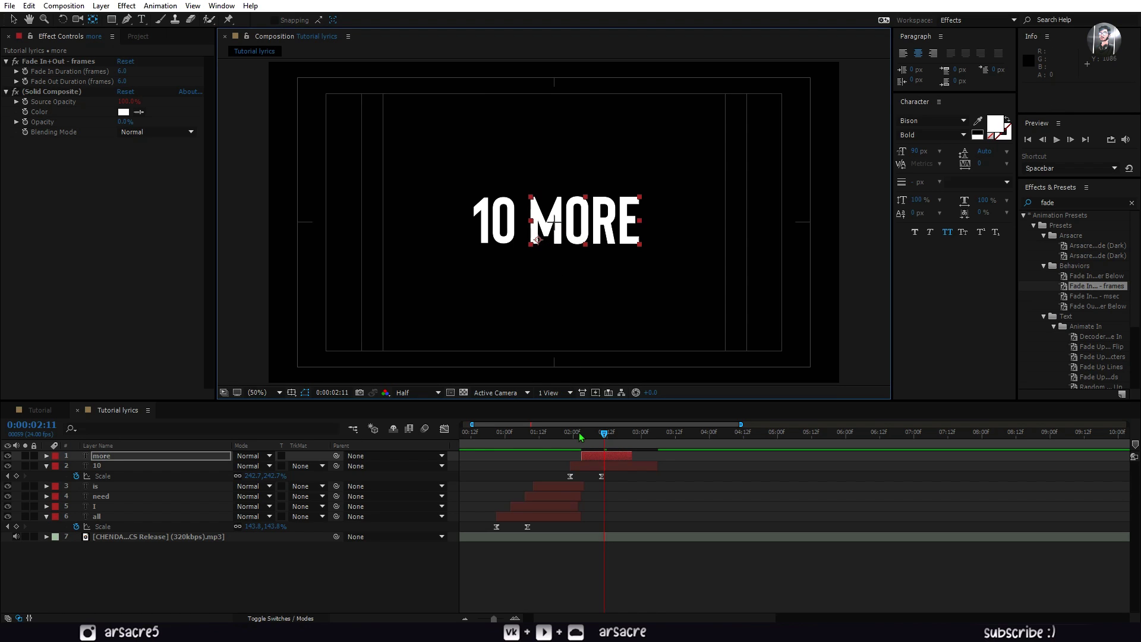
left_click(579, 463)
left_click_drag(493, 225, 513, 241)
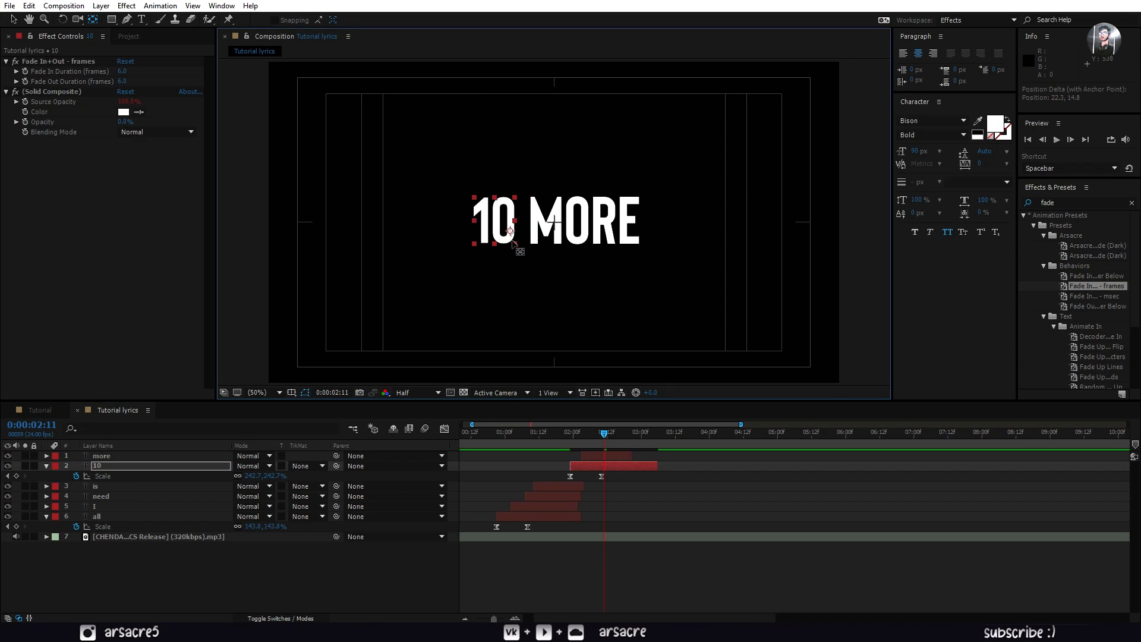
left_click(498, 431)
key("space")
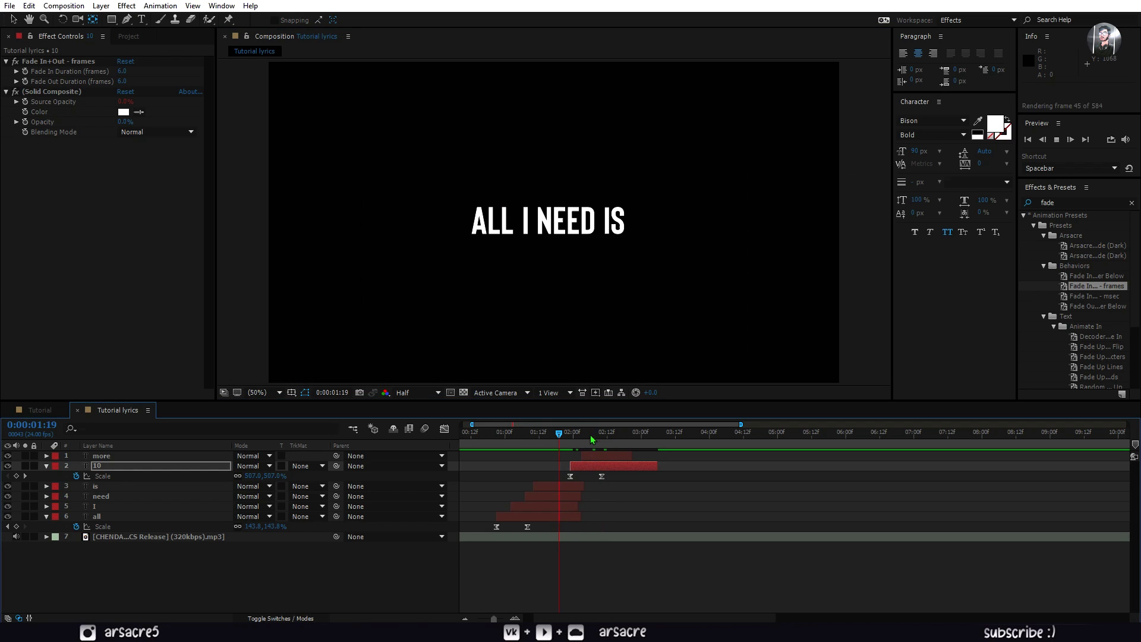
left_click_drag(583, 436, 581, 446)
left_click(584, 446)
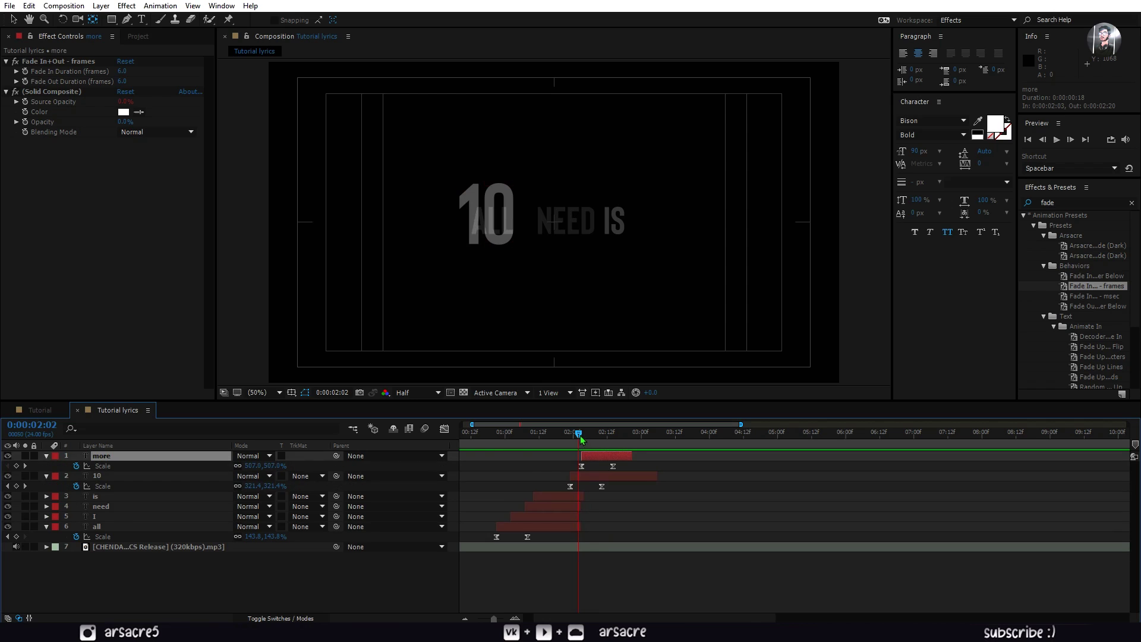
left_click_drag(258, 464, 225, 467)
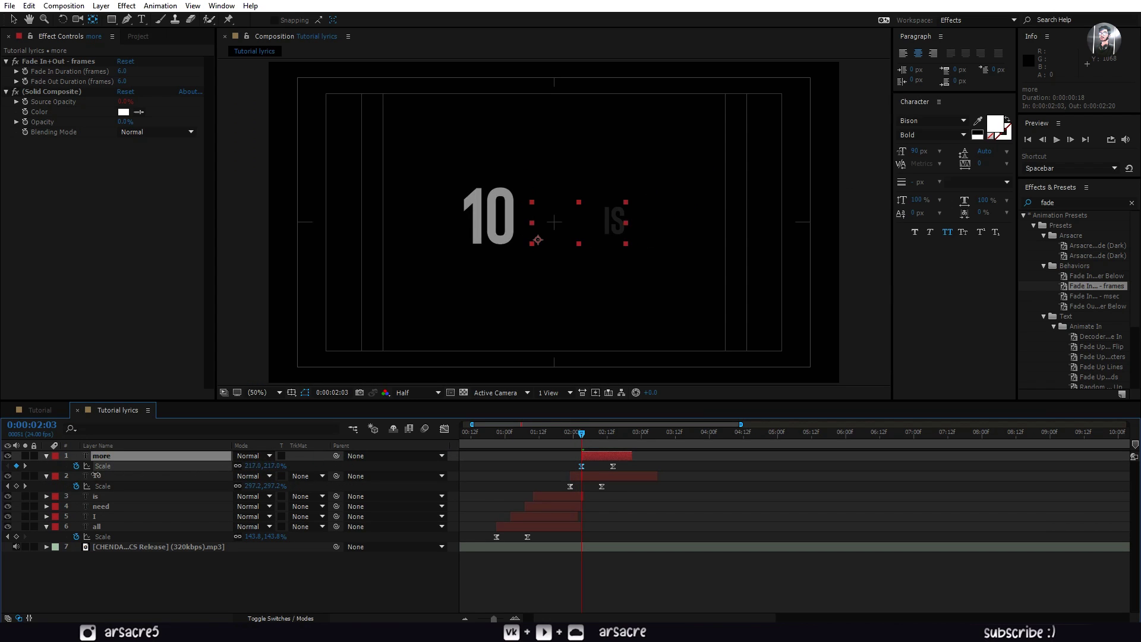
- At 0:00:02:22, scale MORE to about 380% and 10 to about 388%
key("space")
left_click(576, 433)
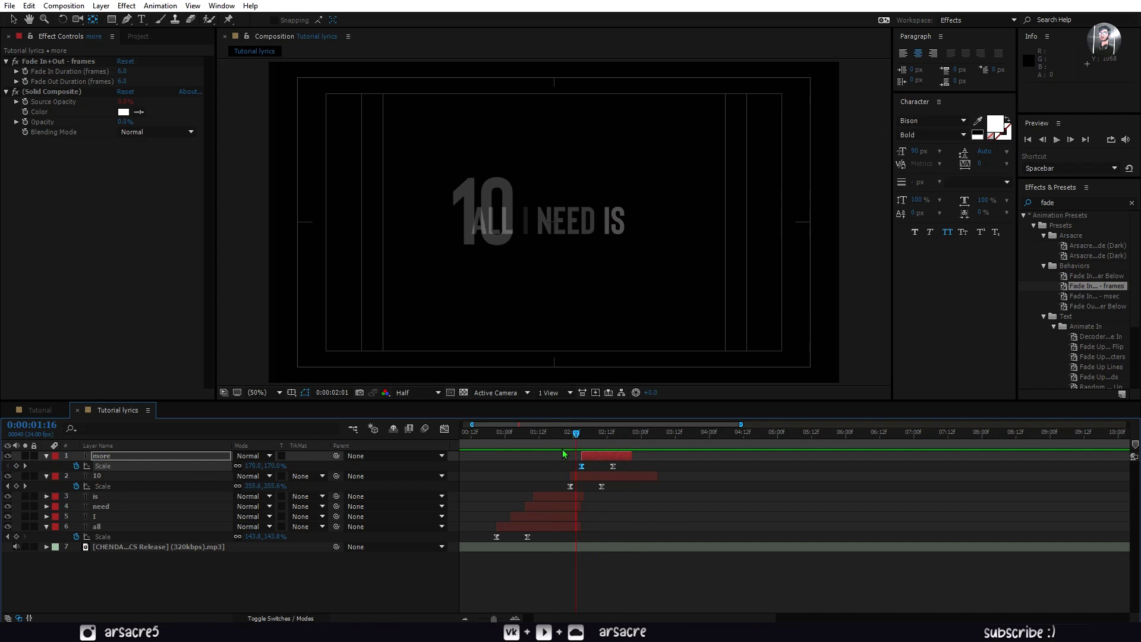
key("space")
key("space")
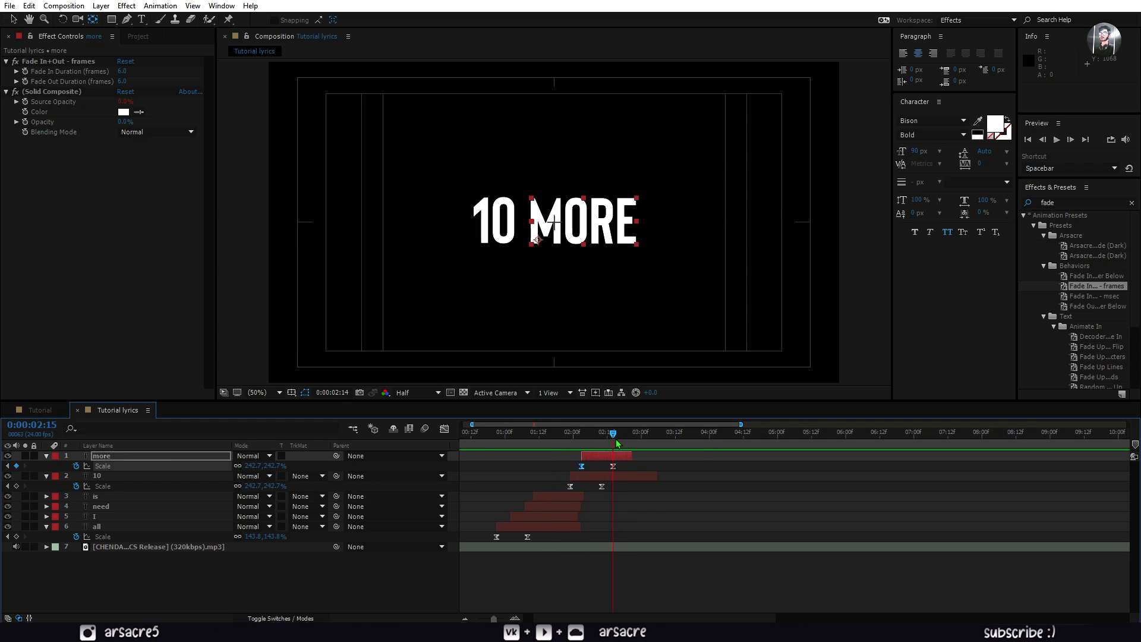
left_click(618, 437)
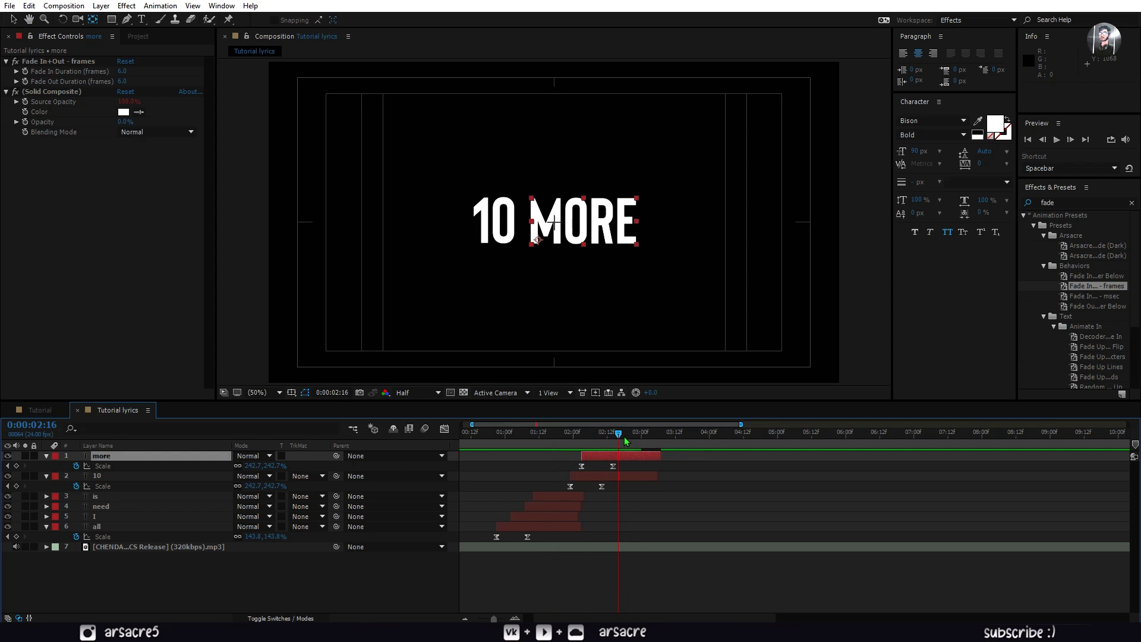
left_click_drag(625, 439, 635, 446)
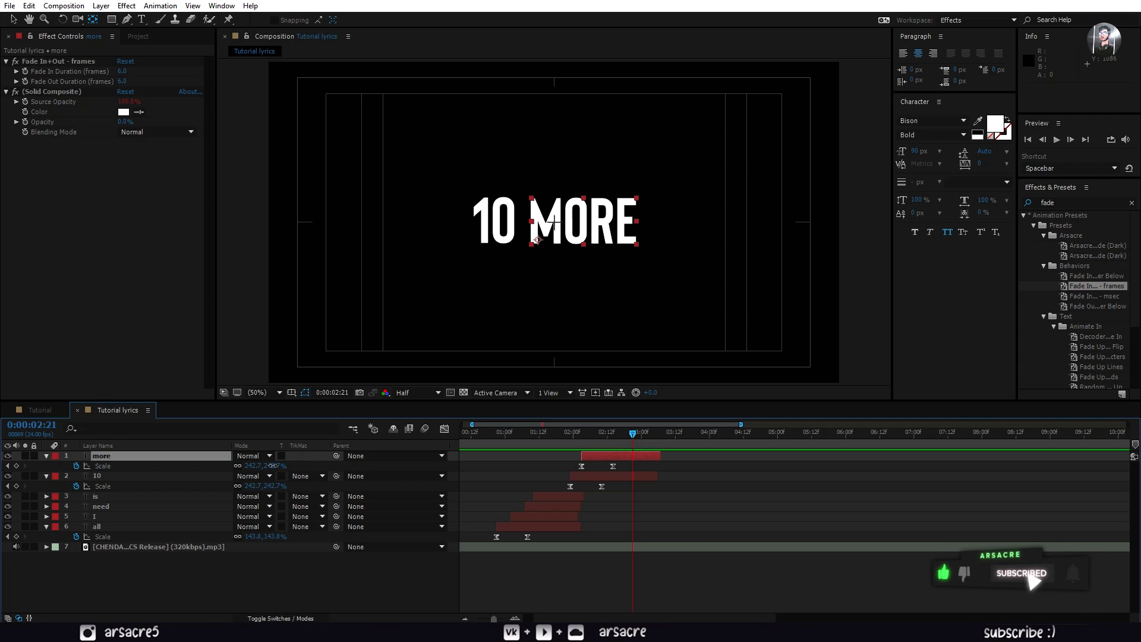
left_click_drag(272, 466, 504, 473)
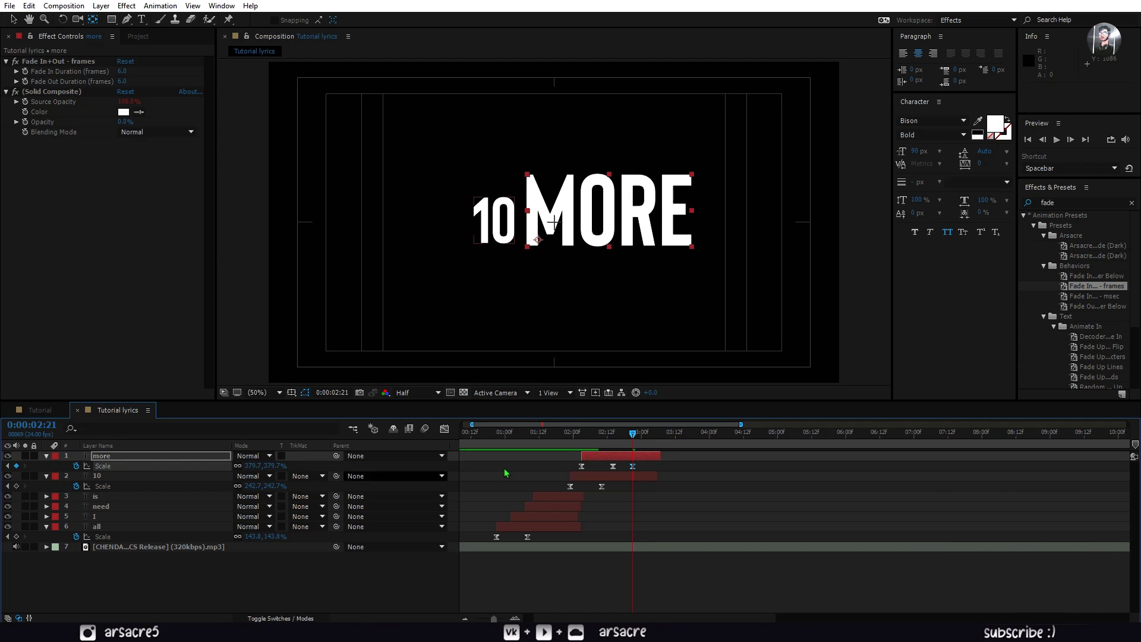
left_click_drag(268, 486, 394, 495)
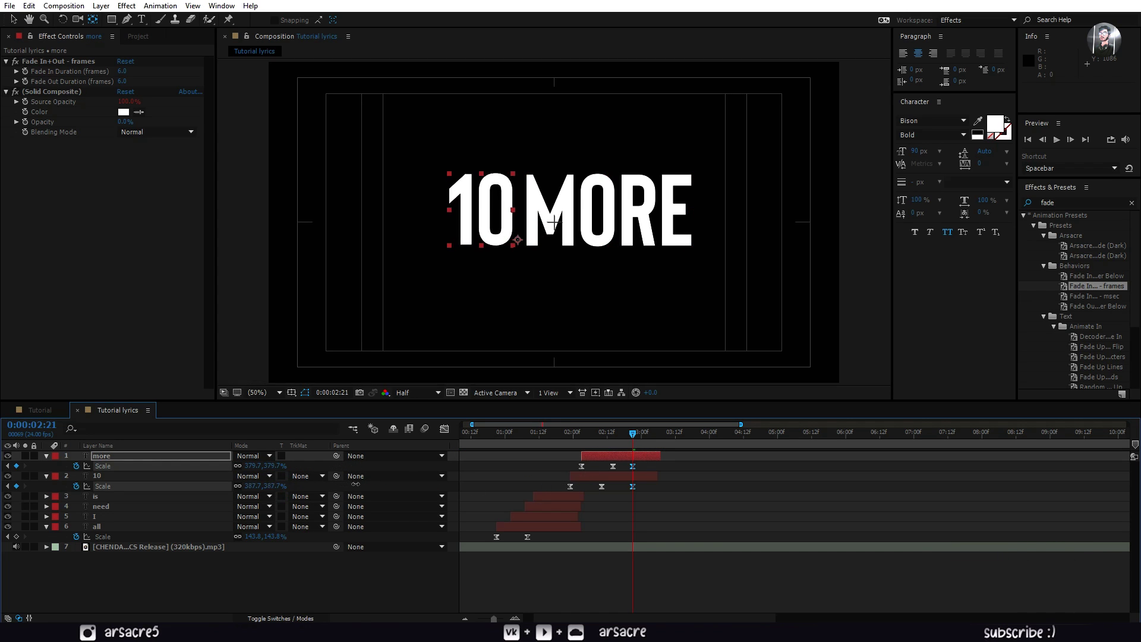
left_click(632, 472)
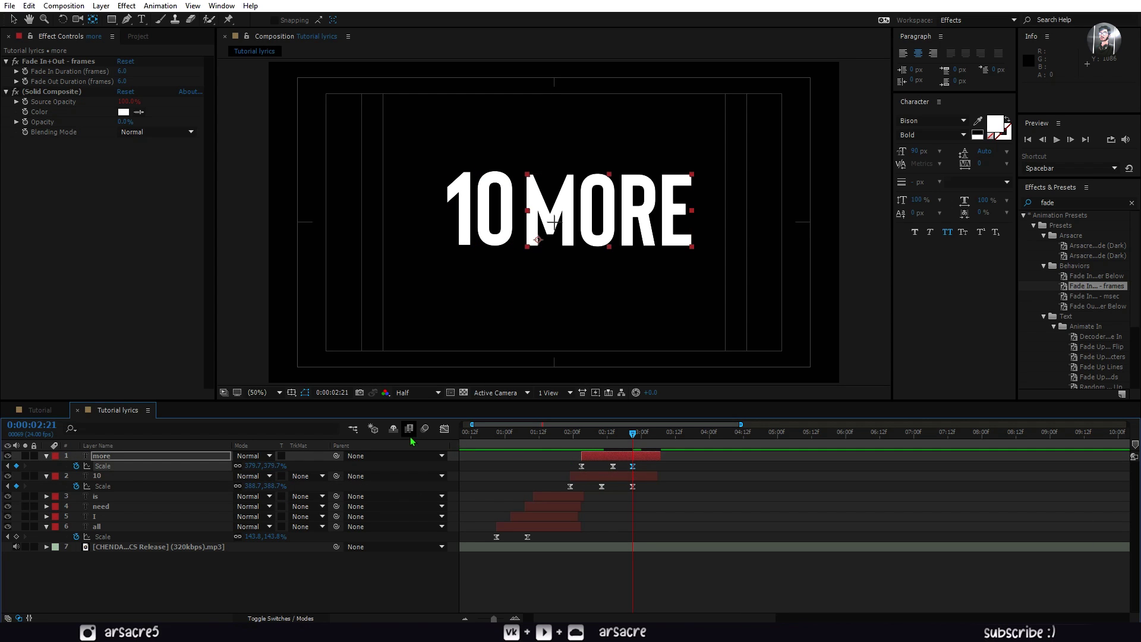
- Sharpen the MORE and 10 scale speed curves into spikes in the Graph Editor
left_click(444, 429)
left_click_drag(617, 586, 631, 588)
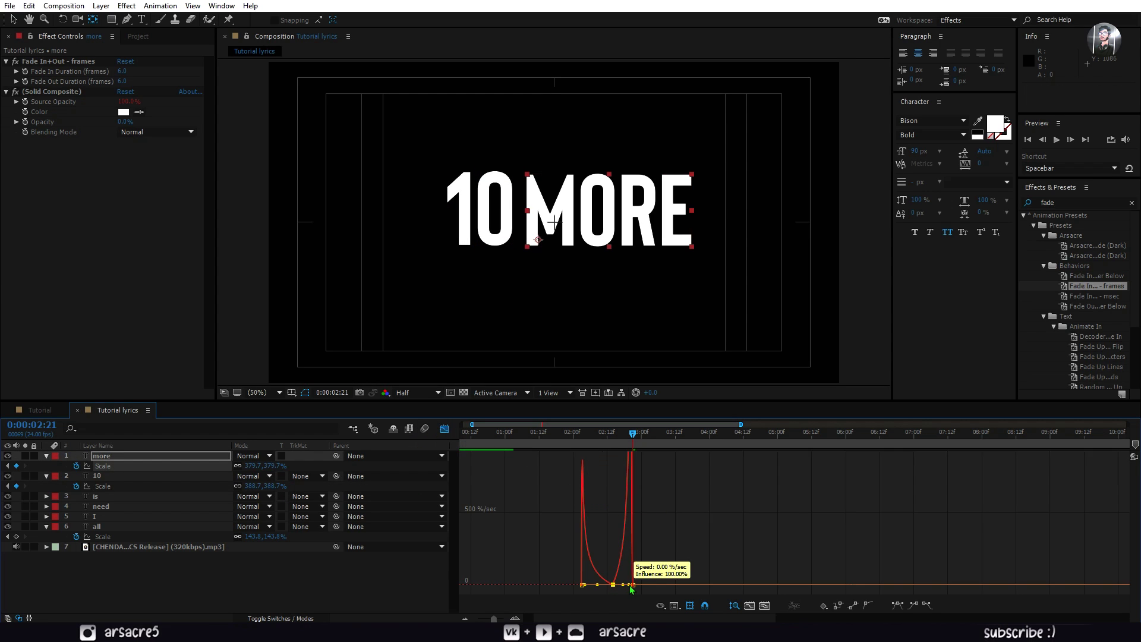
key("ctrl+Down")
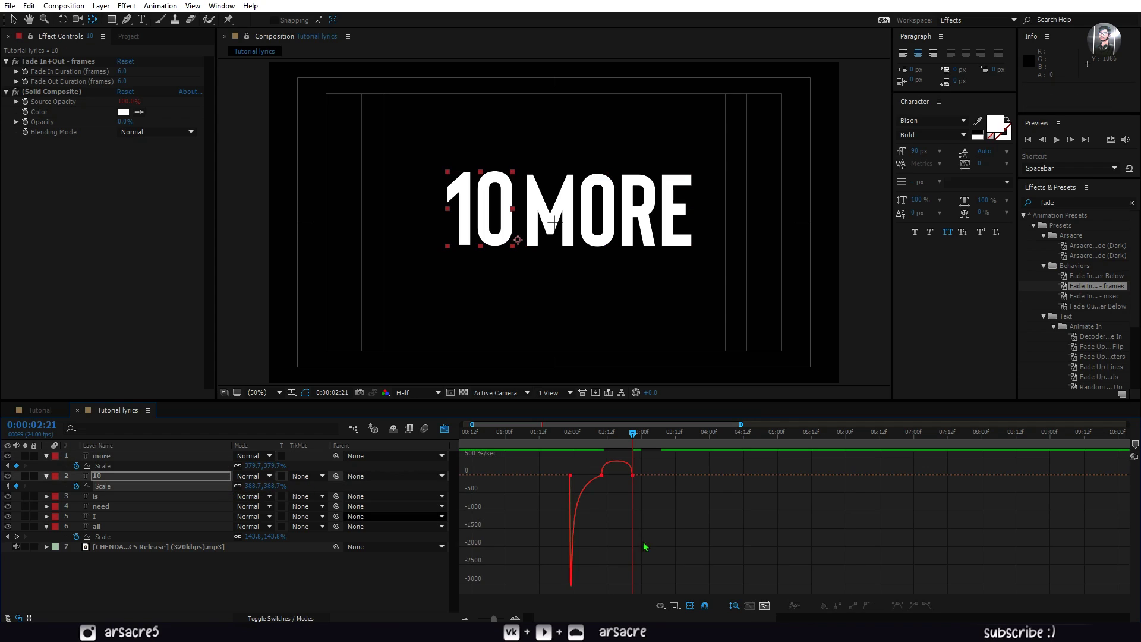
left_click_drag(626, 475, 624, 471)
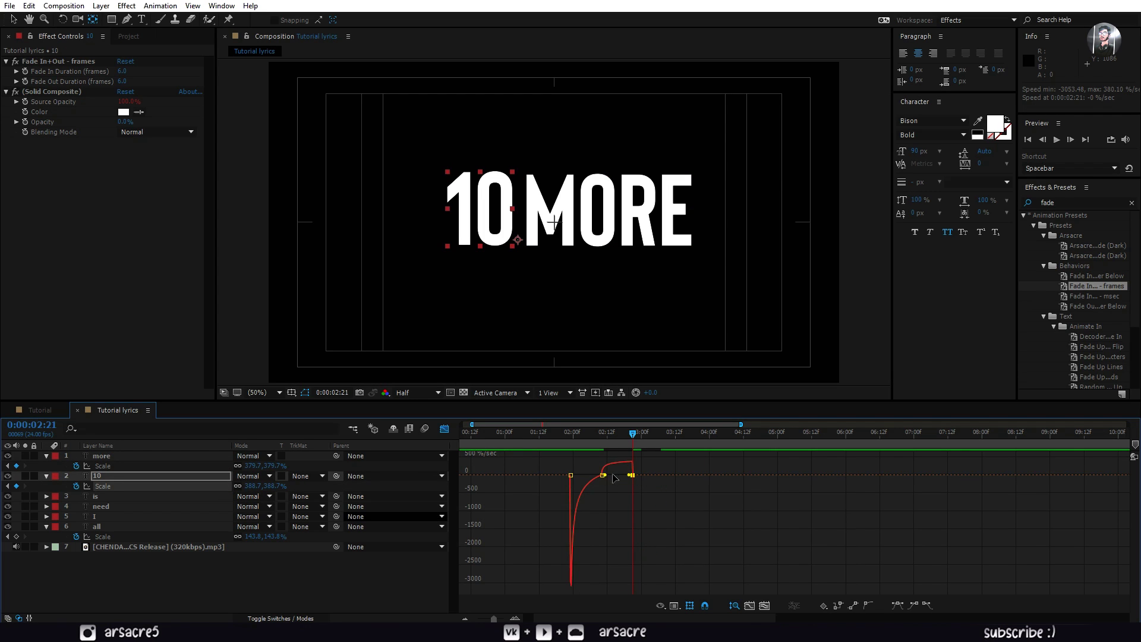
- Preview the 10 MORE pop, then go back to the layer bars with MORE selected
left_click(564, 431)
key("space")
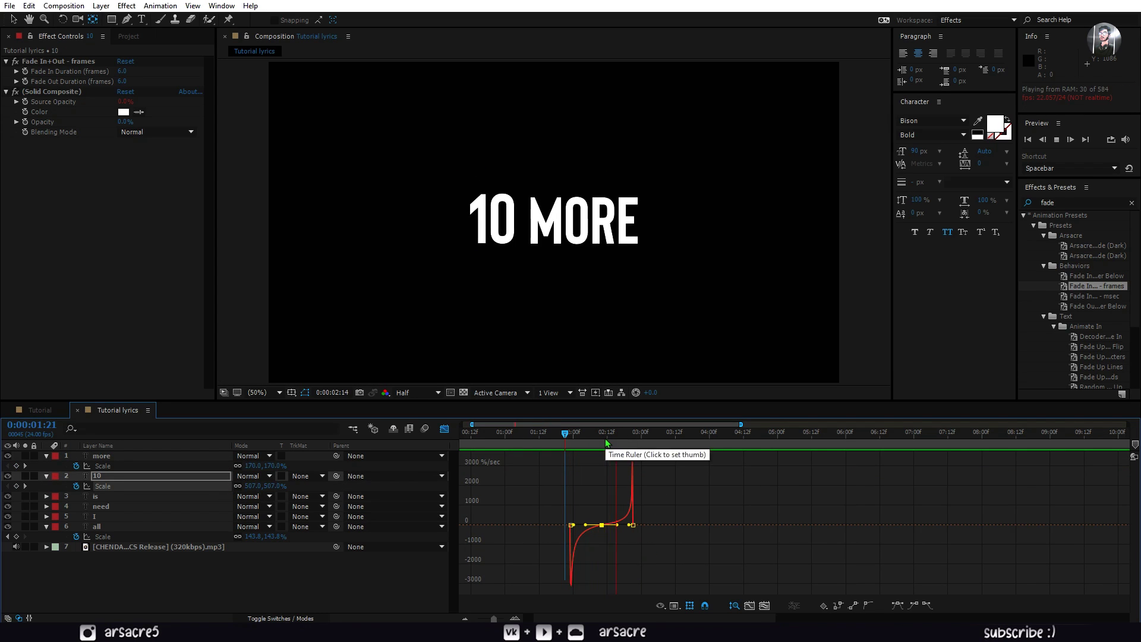
left_click(603, 437)
left_click(445, 428)
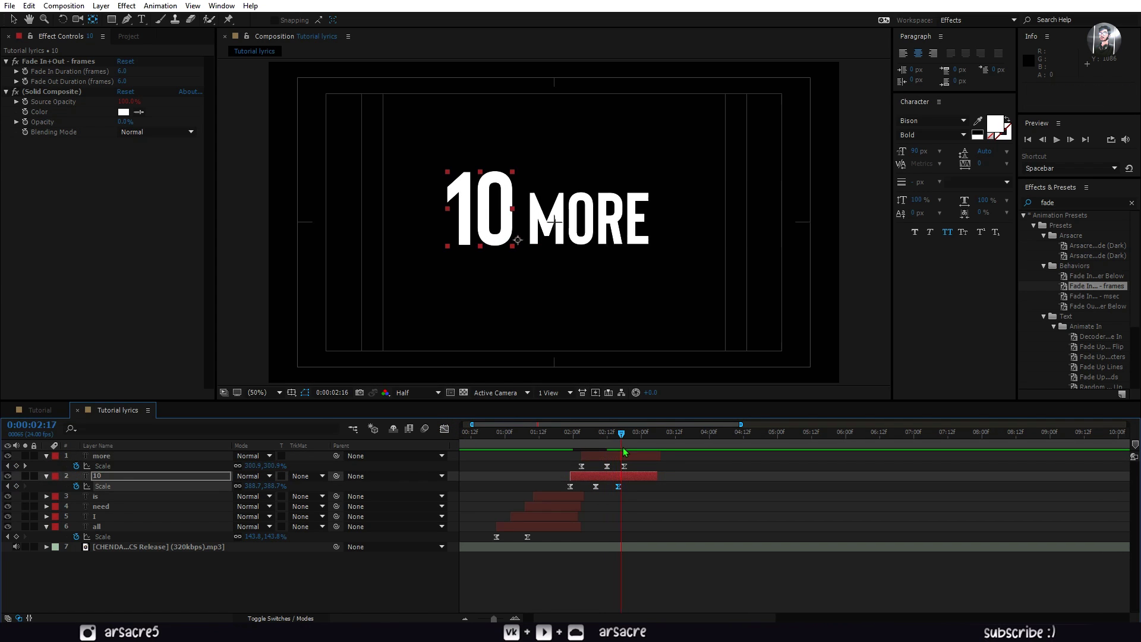
left_click(644, 455)
- Duplicate the ALL layer and time the copy to start right after MORE
left_click(513, 527)
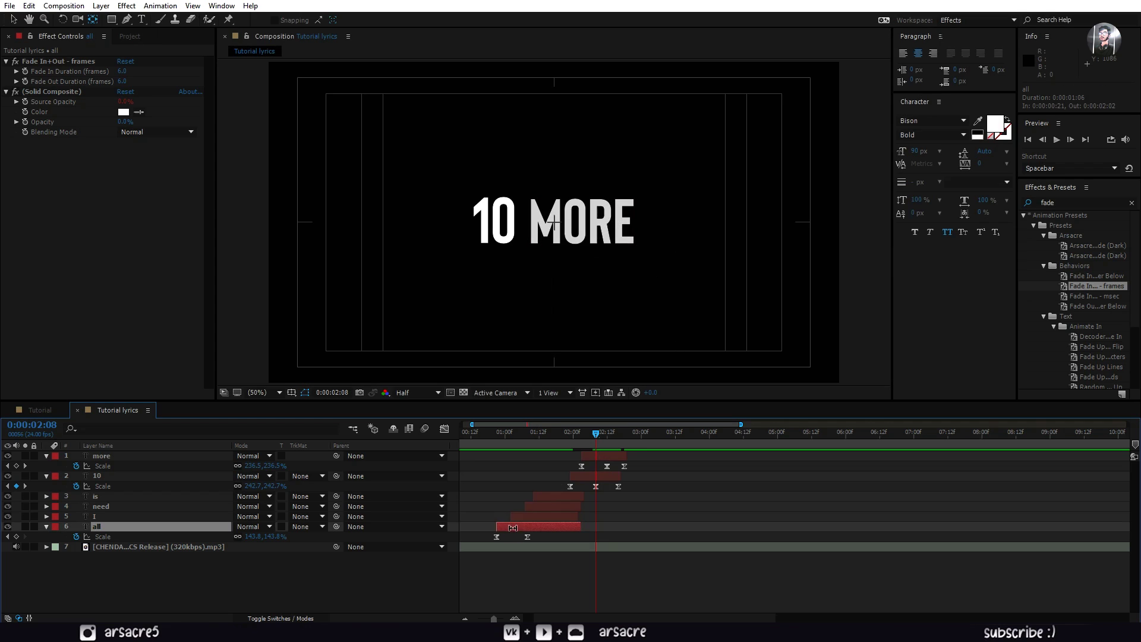
key("ctrl+d")
left_click_drag(143, 526, 134, 453)
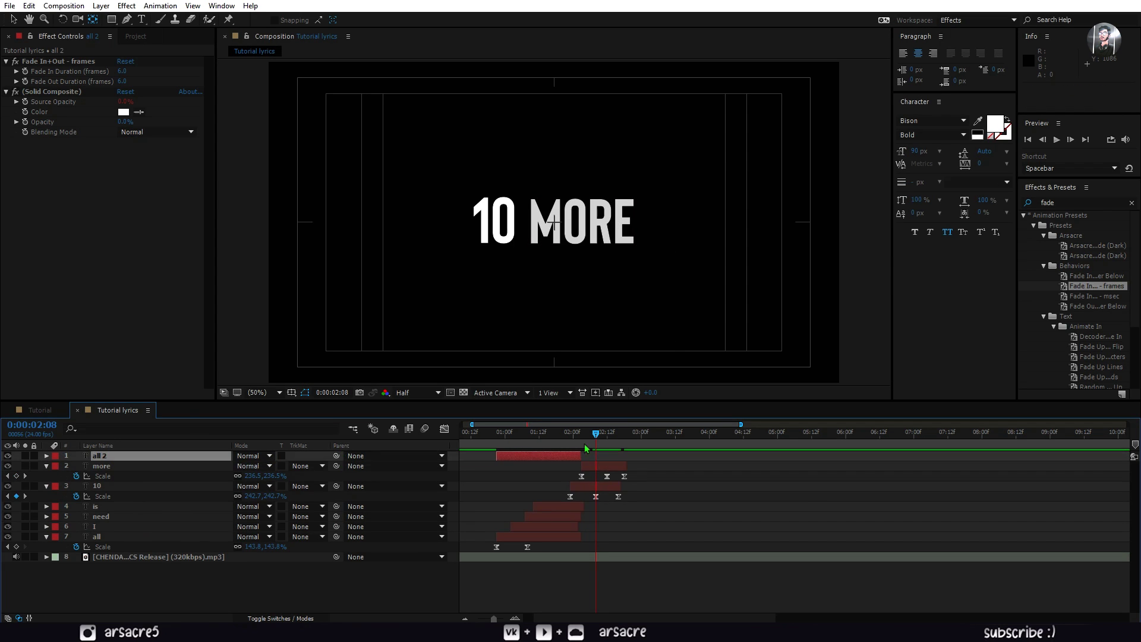
key("space")
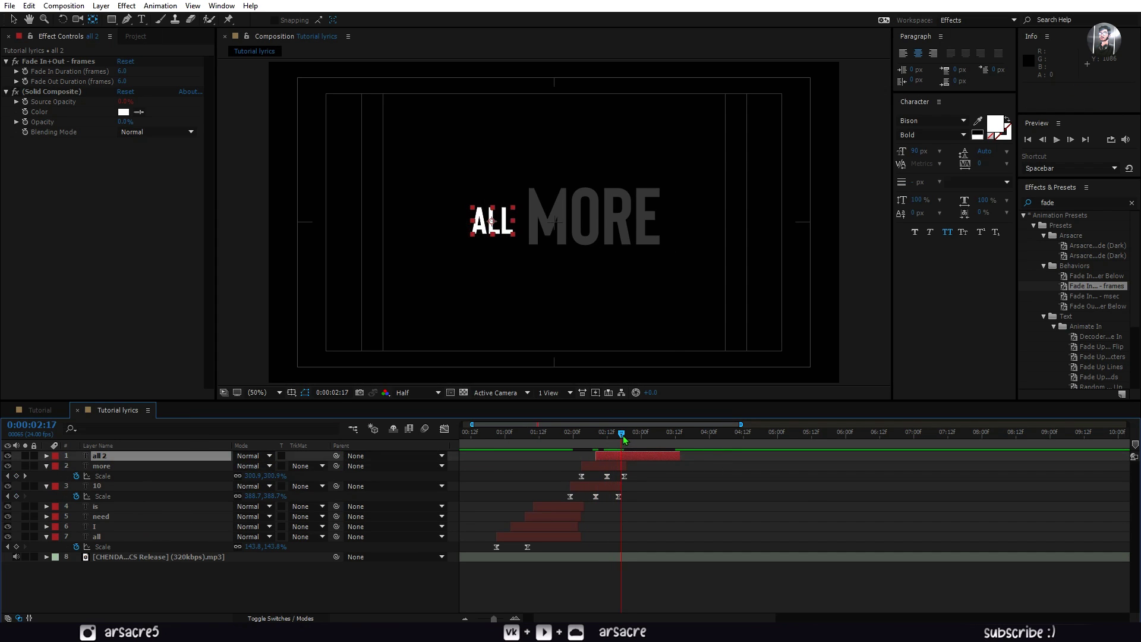
left_click_drag(602, 456, 628, 455)
key("space")
key("space")
- Change the copy's text to MINUTES and raise its Scale keyframe to about 203%
double_click(659, 455)
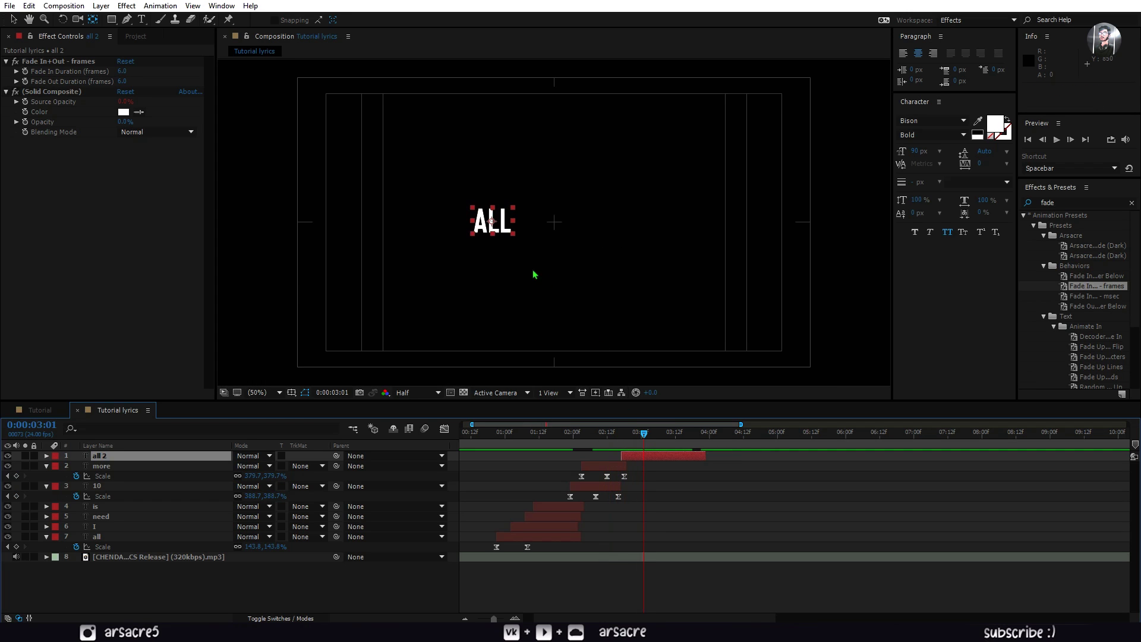
type("mtes")
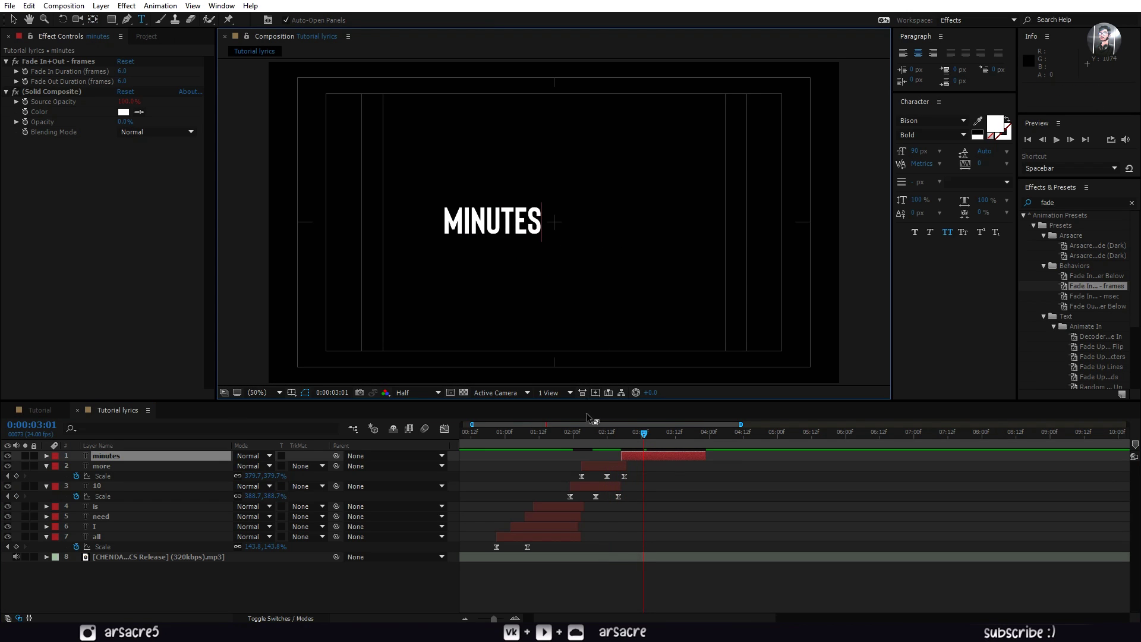
key("Escape")
key("u")
key("k")
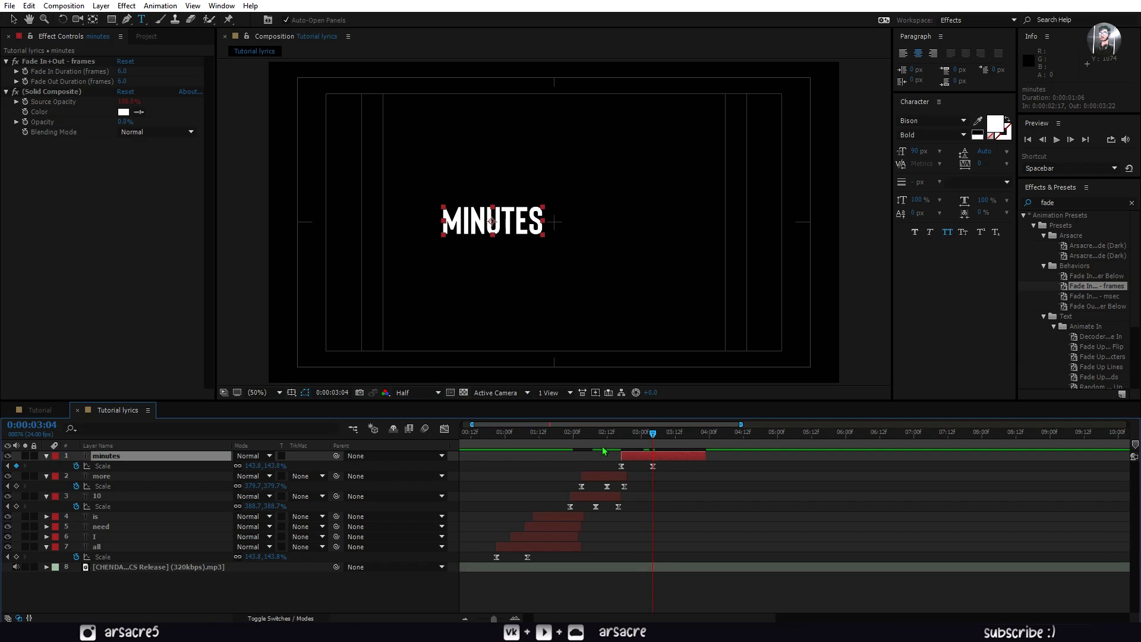
left_click_drag(265, 465, 1010, 107)
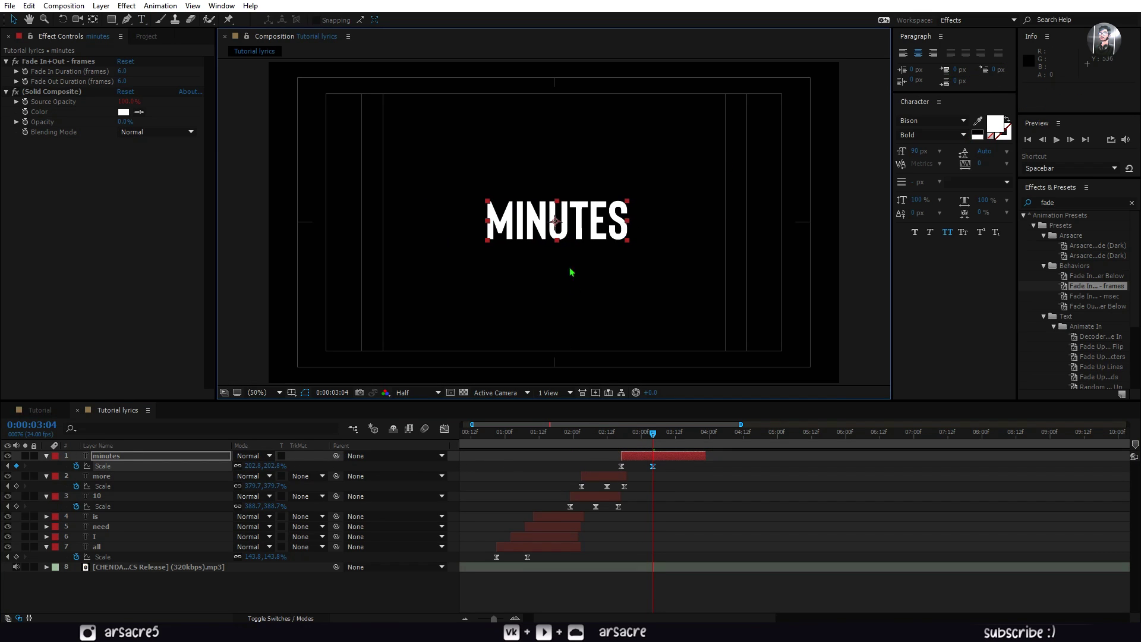
- Preview the lyric sequence from 10 MORE into MINUTES
left_click(611, 434)
left_click(630, 460)
key("space")
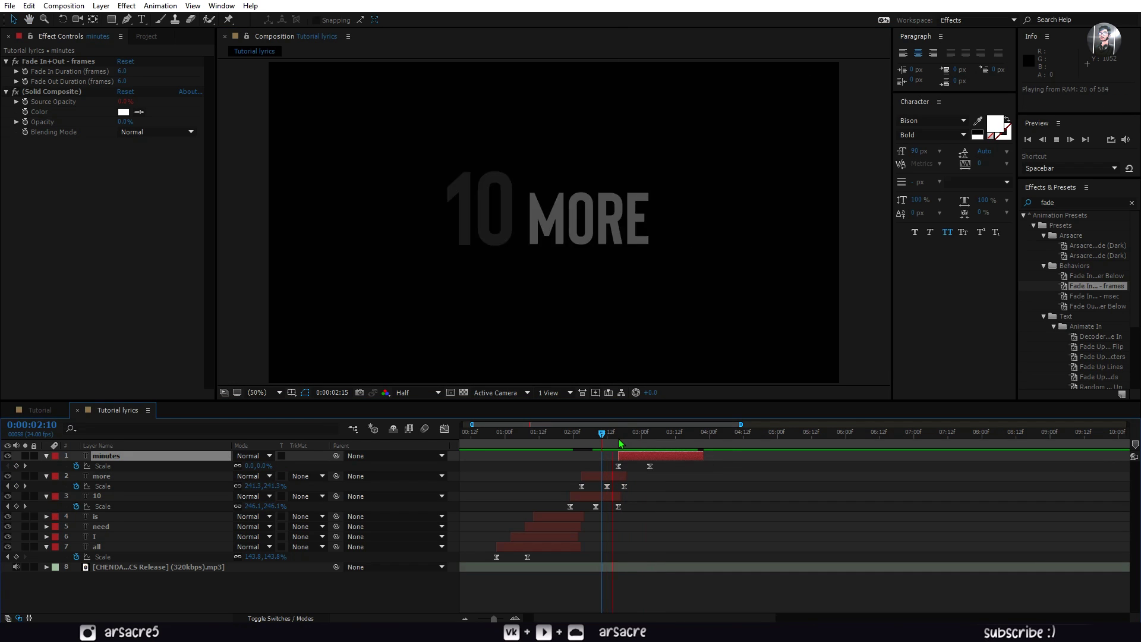
left_click(629, 459)
key("space")
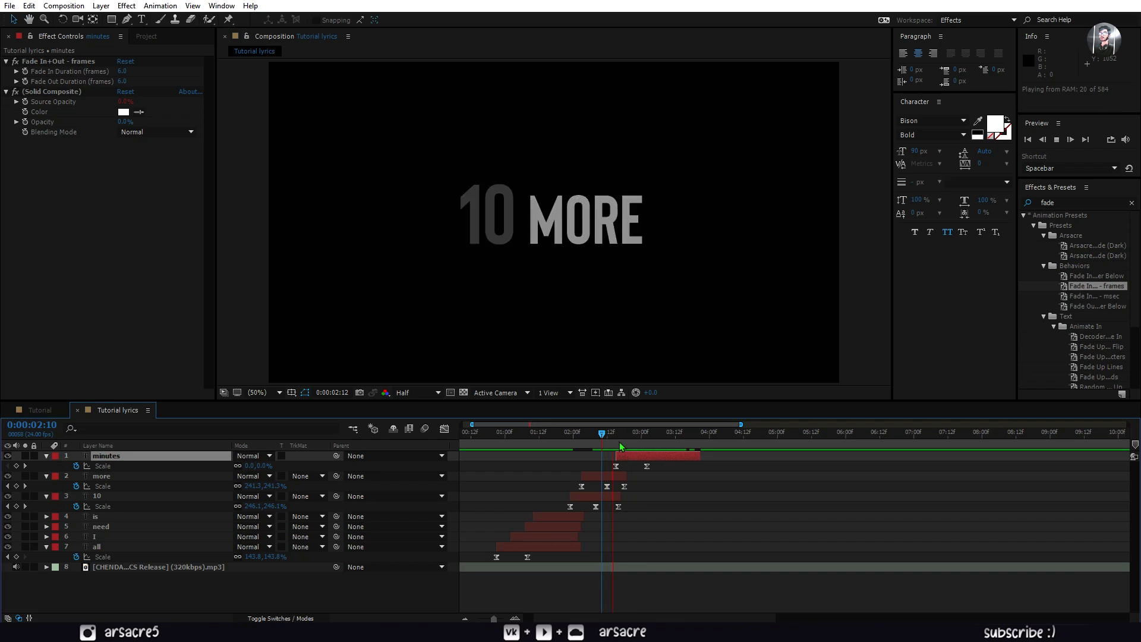
key("space")
- Create a new adjustment layer named Transition Wave
right_click(529, 490)
mouse_move(595, 497)
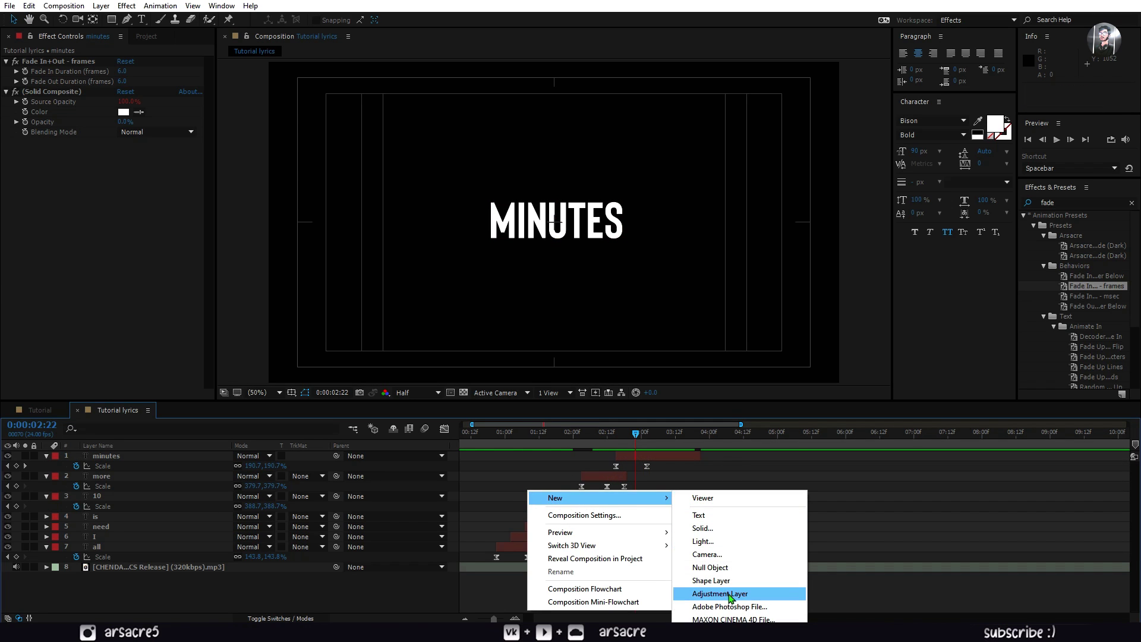
left_click(745, 594)
type("Transition Wave")
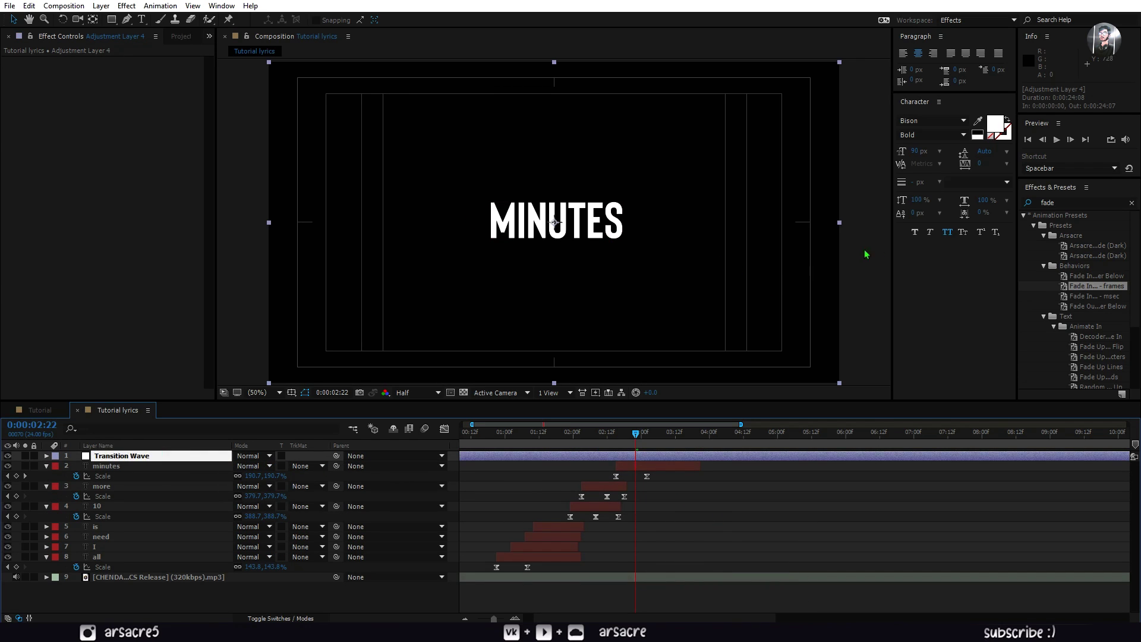
key("Return")
- Apply Wave Warp to Transition Wave, angled at 157° with a wider wave width
left_click(1016, 263)
type("wave")
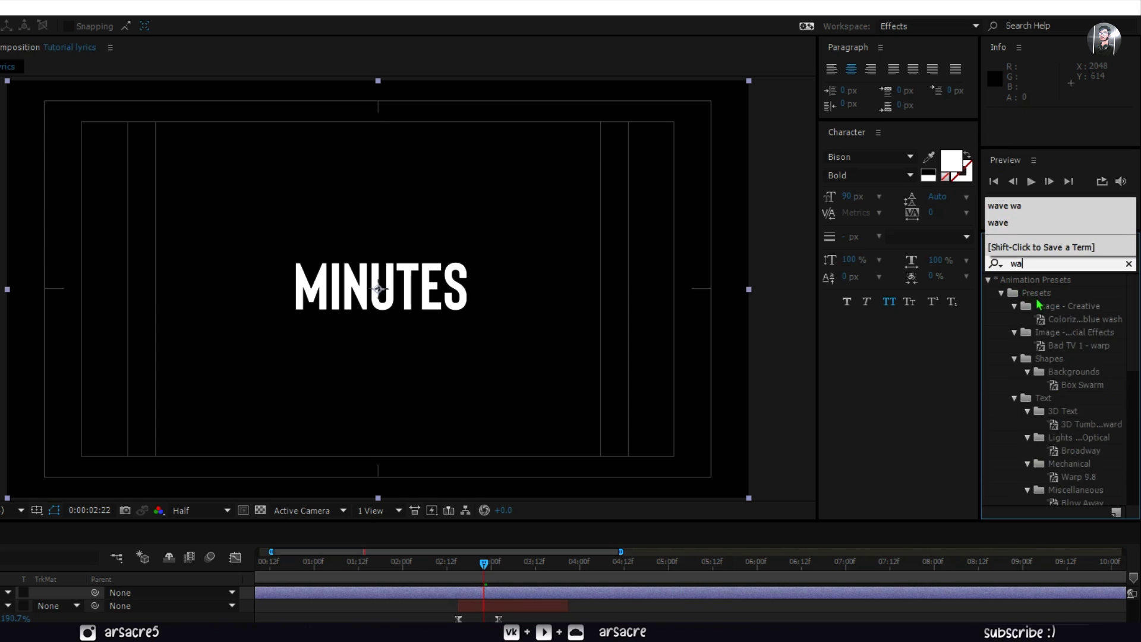
left_click_drag(1045, 292, 1052, 293)
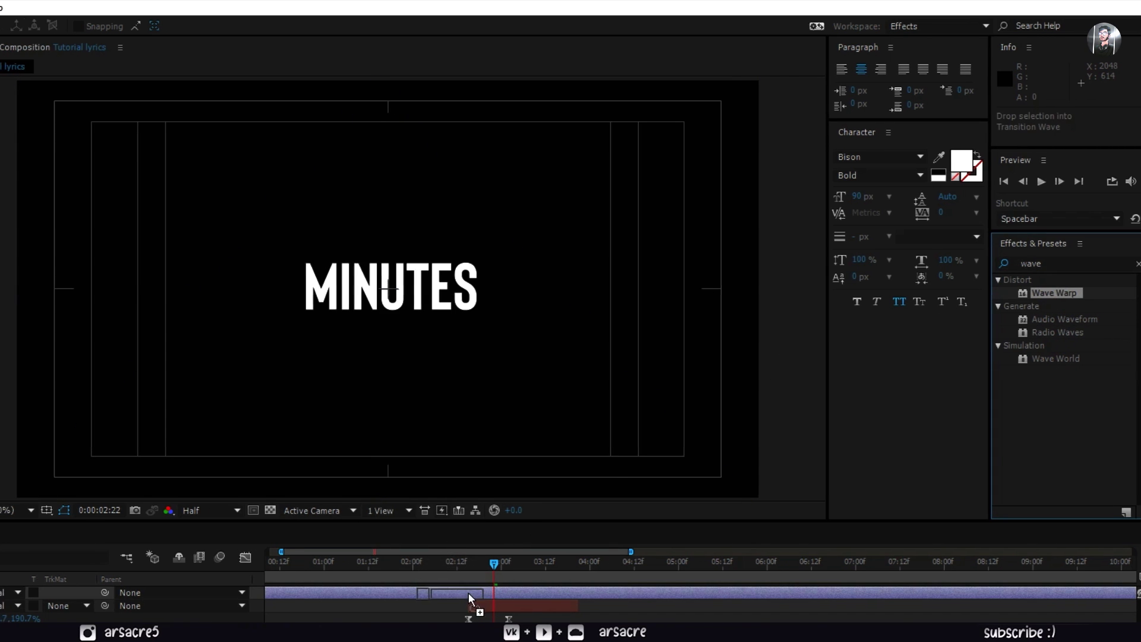
left_click_drag(466, 563, 378, 294)
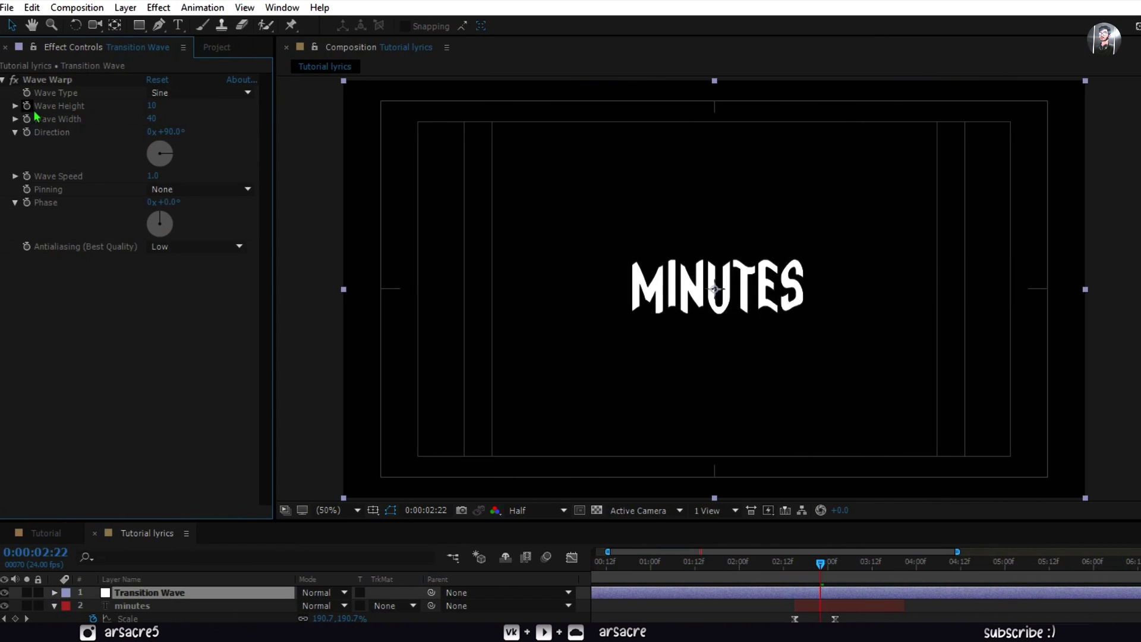
left_click_drag(173, 136, 186, 130)
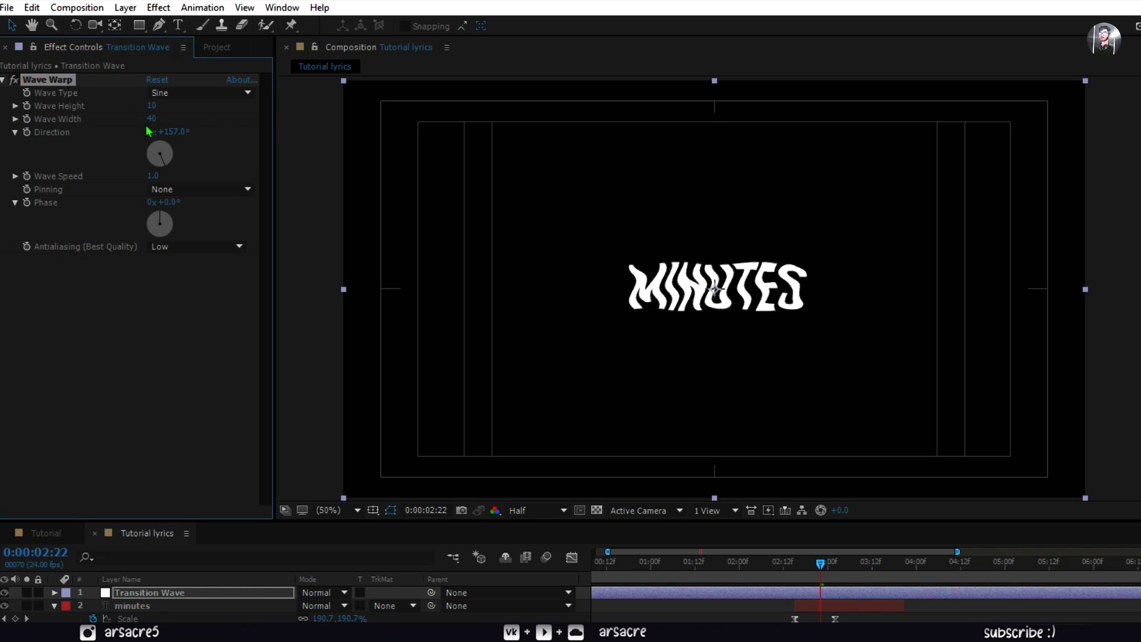
left_click_drag(163, 118, 419, 118)
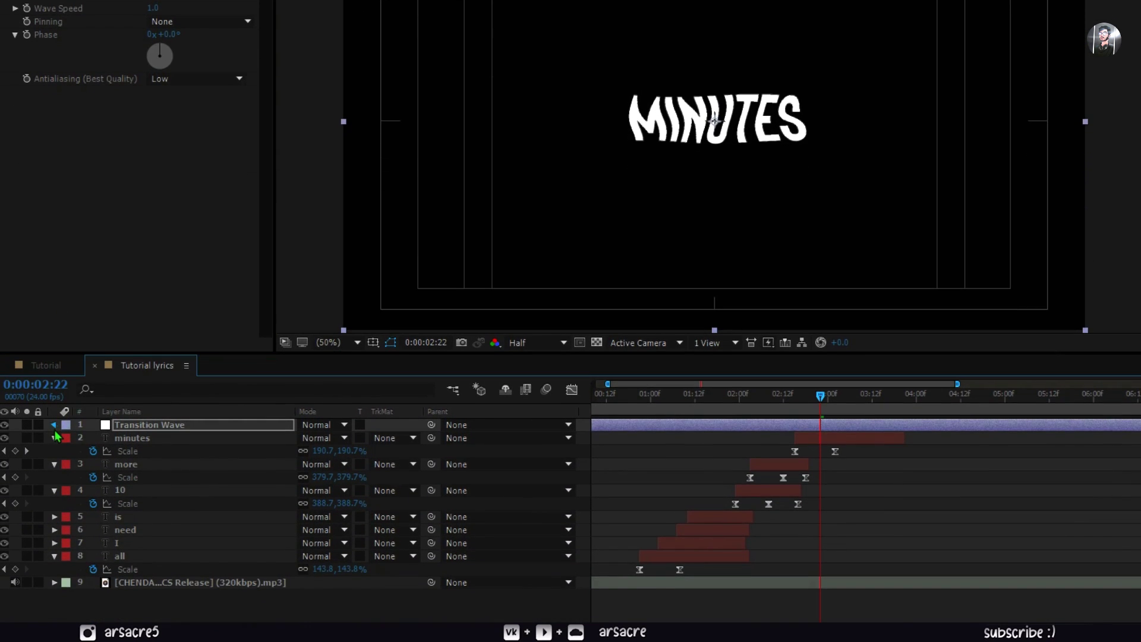
- Keyframe Wave Height to 0 around 3:02 so MINUTES unwarps
left_click(54, 424)
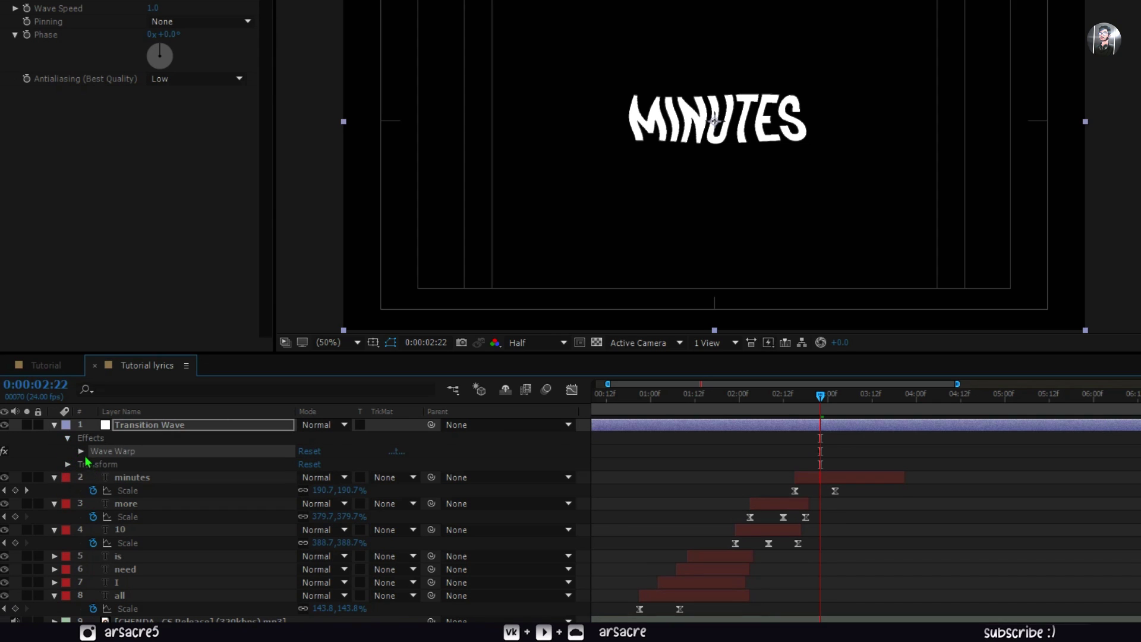
left_click(80, 451)
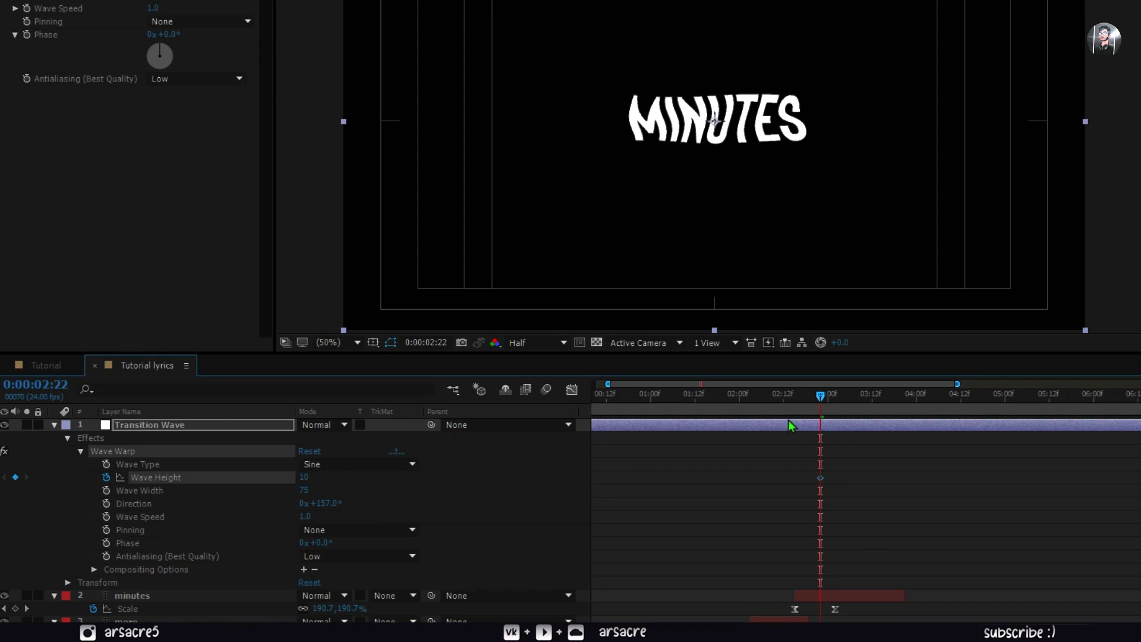
left_click(786, 393)
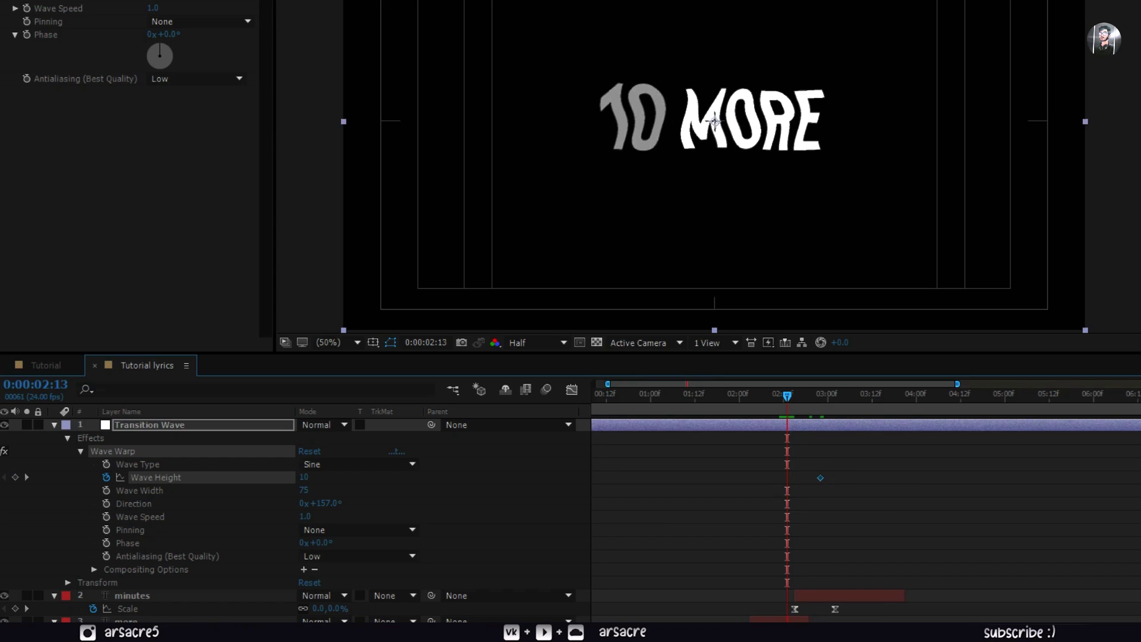
key("equal")
left_click_drag(845, 478, 786, 478)
type("0")
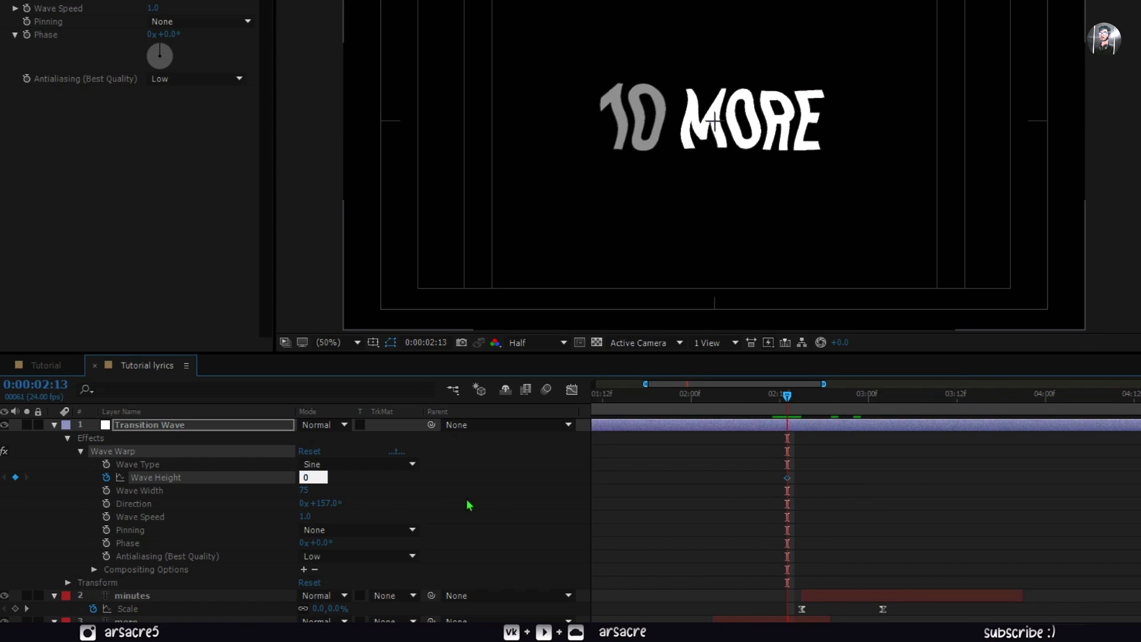
key("Return")
left_click_drag(787, 396, 800, 397)
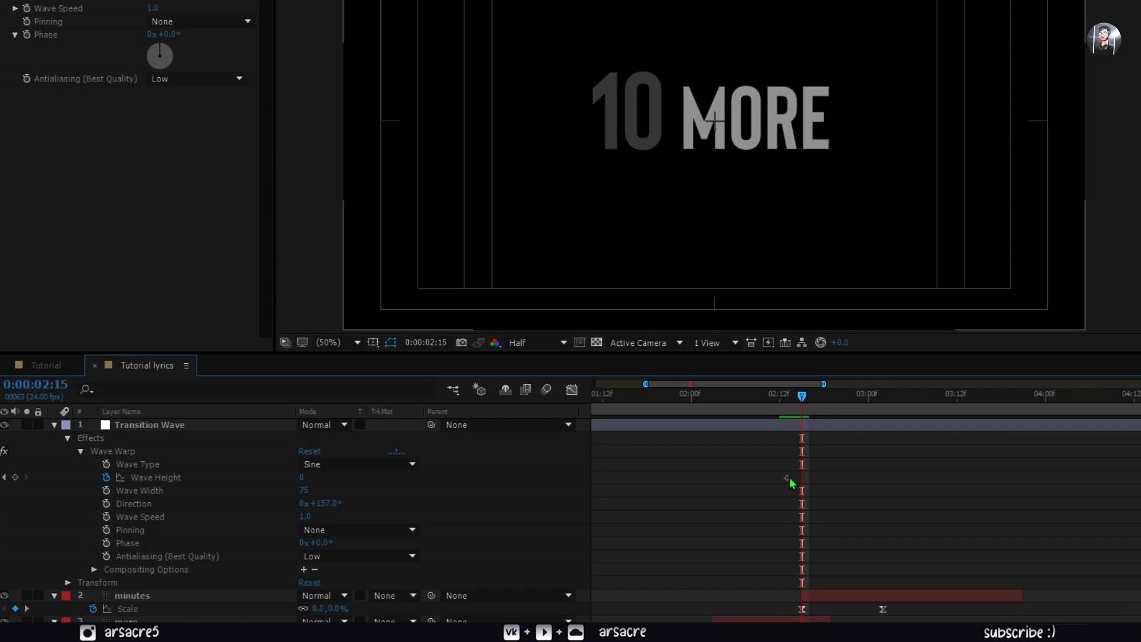
left_click_drag(788, 479, 764, 479)
- Adjust the peak wave height and width, previewing the warp through MINUTES
left_click_drag(303, 482, 348, 487)
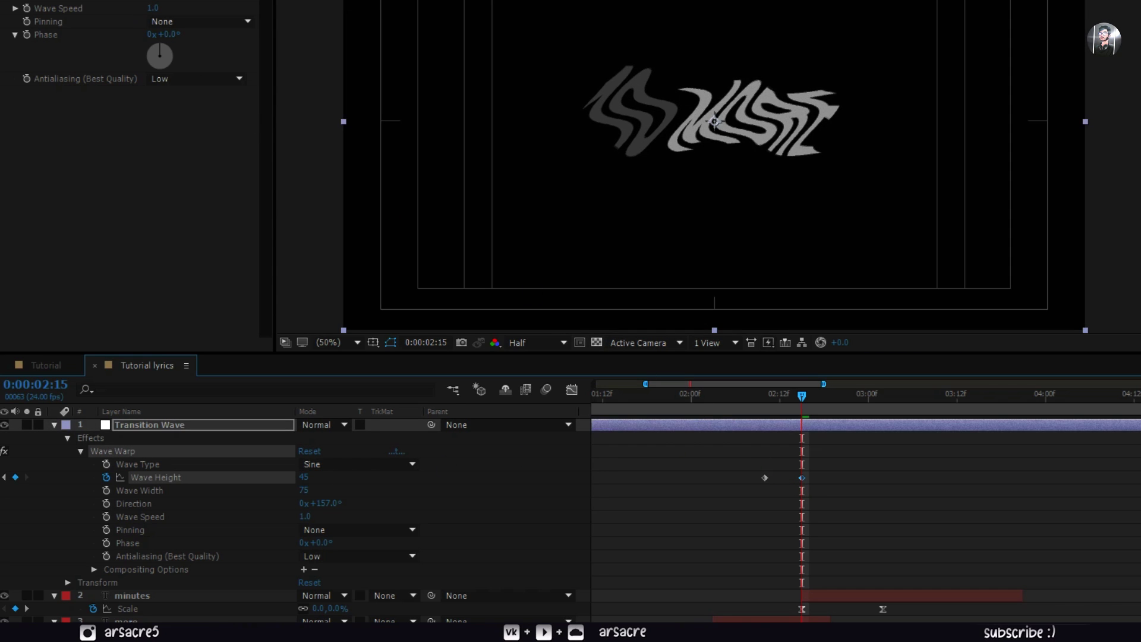
left_click_drag(303, 490, 317, 490)
left_click(824, 395)
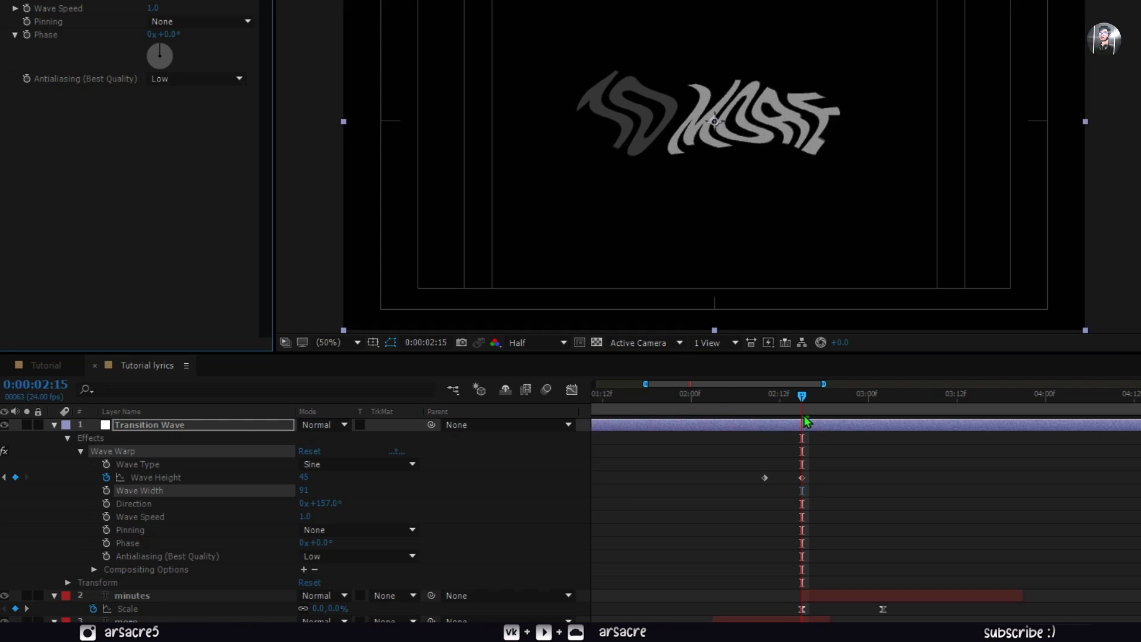
left_click_drag(843, 408, 883, 408)
type("0")
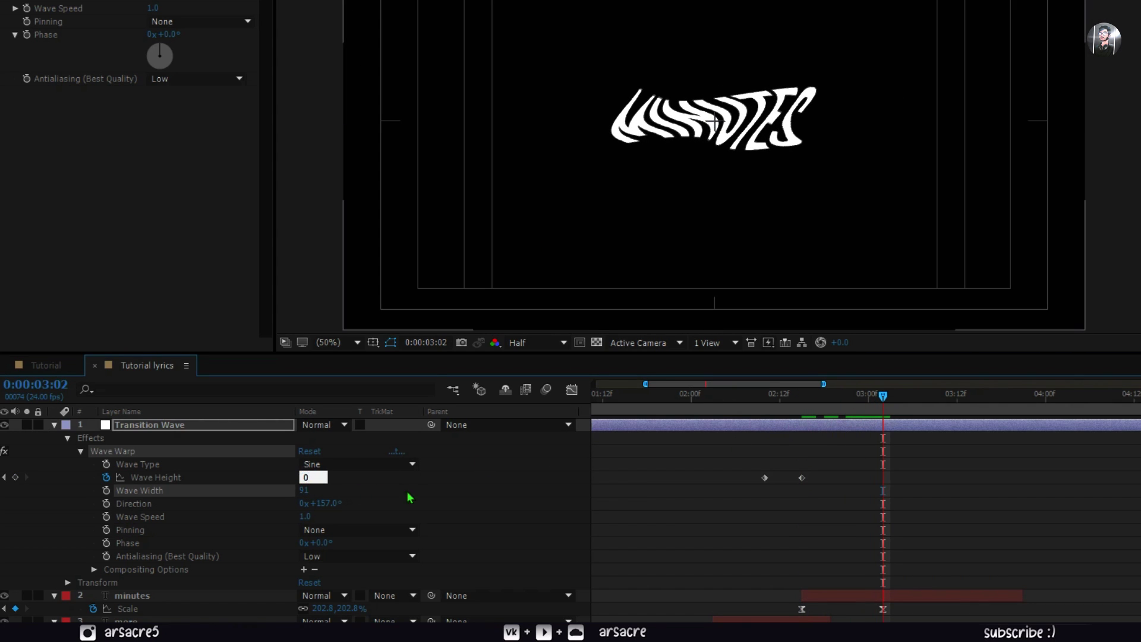
key("Return")
- Apply Easy Ease to the three Wave Height keyframes
left_click_drag(926, 460, 674, 498)
key("F9")
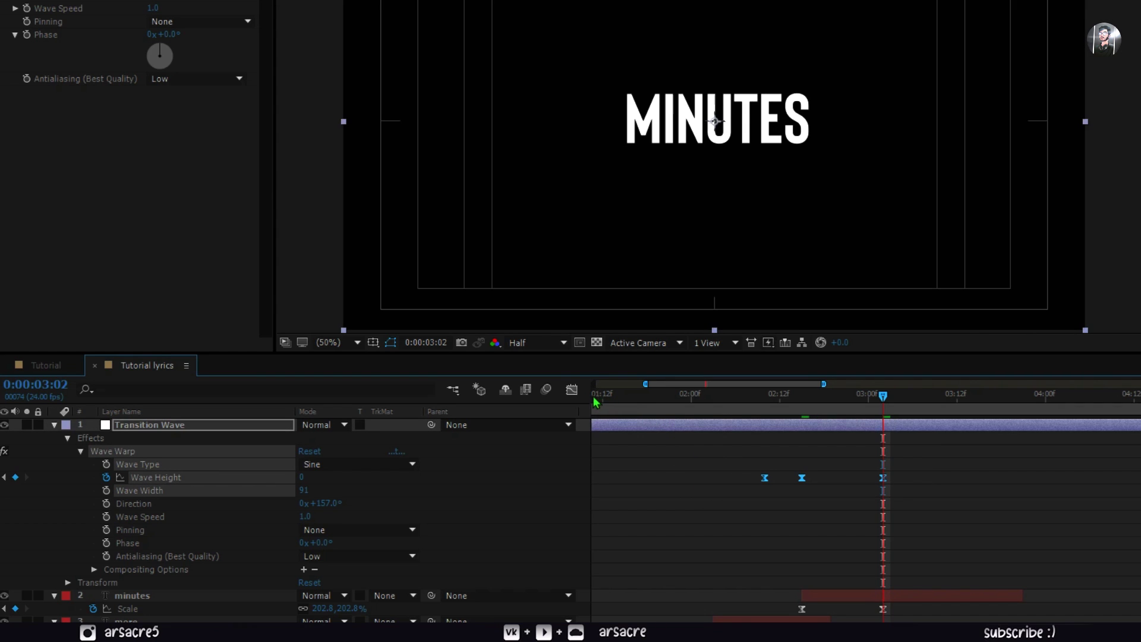
left_click(571, 390)
- Push the first Wave Height keyframe's influence to 100% for a sharp speed spike
left_click(430, 486)
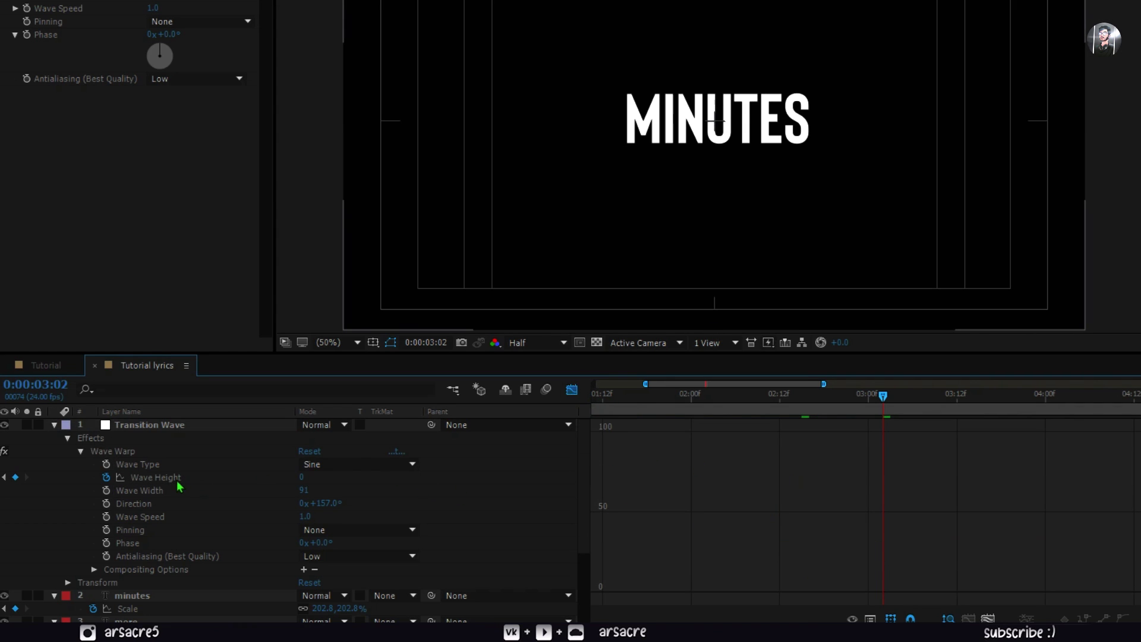
left_click(155, 477)
left_click(764, 542)
left_click_drag(772, 547, 797, 556)
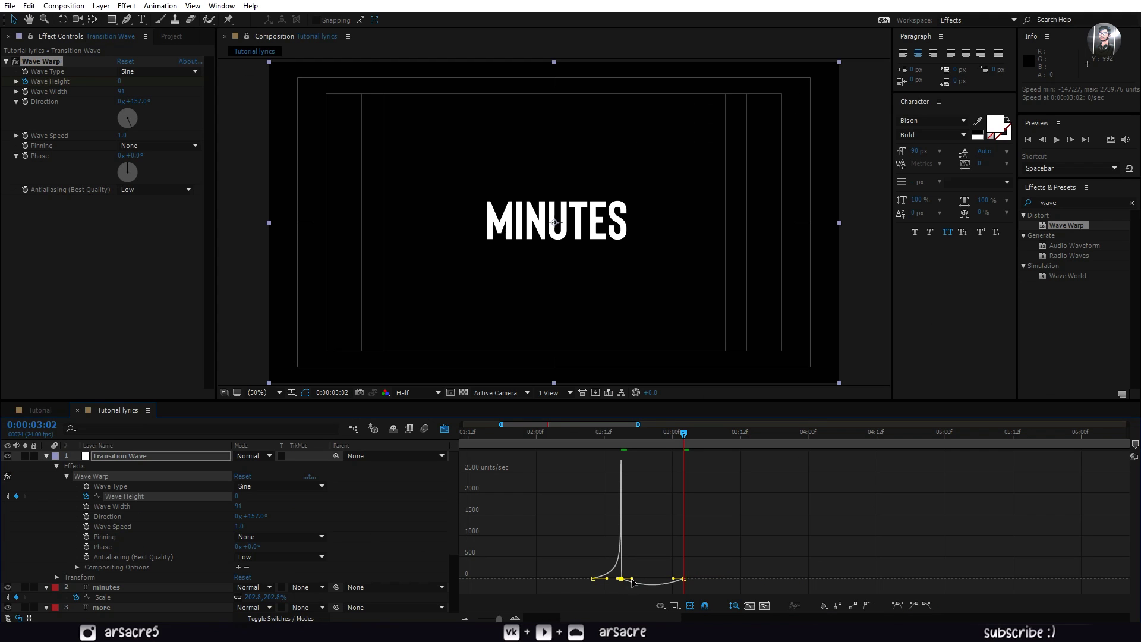
left_click_drag(805, 593, 839, 591)
left_click_drag(650, 583, 653, 584)
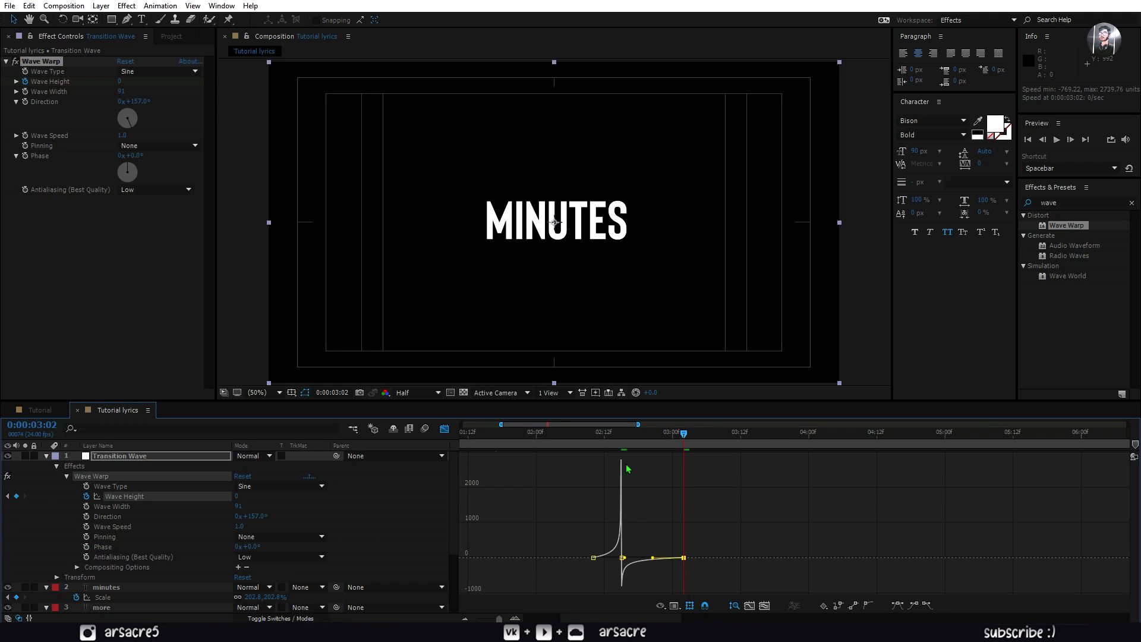
mouse_move(613, 443)
left_mouse_down()
mouse_move(685, 456)
mouse_move(614, 445)
left_mouse_up()
key("shift+F3")
scroll(630, 550, "down", 2)
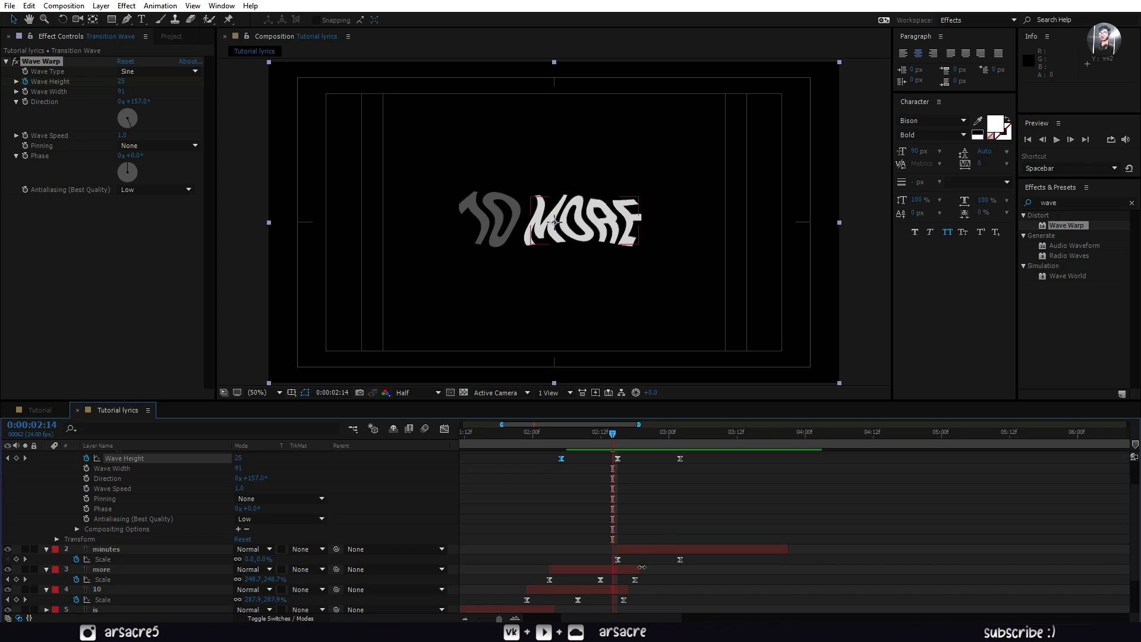
- From 2:10, try a Triangle wave with raised height and wave width 99
left_click(640, 567)
left_click(579, 589)
mouse_move(614, 441)
left_mouse_down()
mouse_move(600, 436)
mouse_move(640, 436)
mouse_move(685, 460)
mouse_move(659, 436)
left_mouse_up()
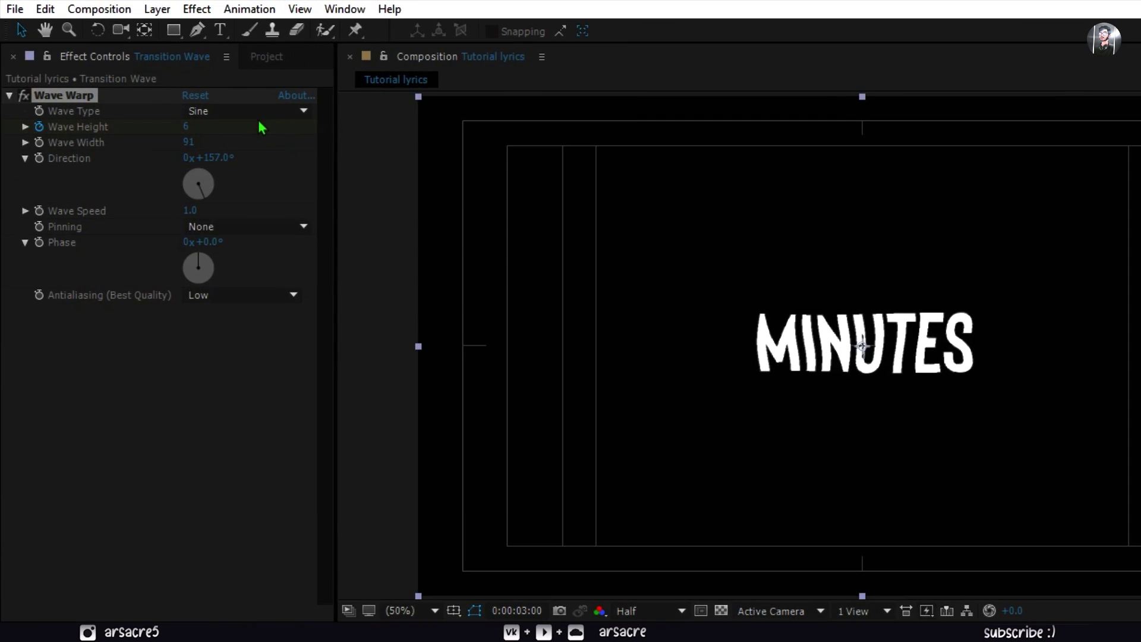
left_click(179, 80)
left_click(246, 176)
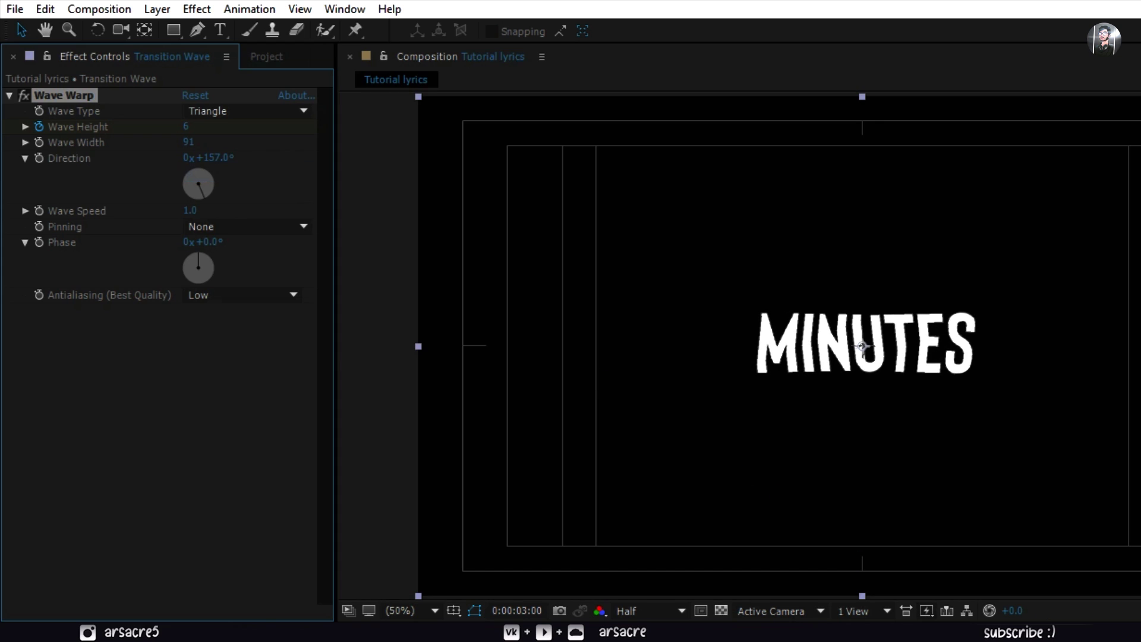
mouse_move(185, 127)
left_mouse_down()
mouse_move(205, 126)
mouse_move(188, 127)
left_mouse_up()
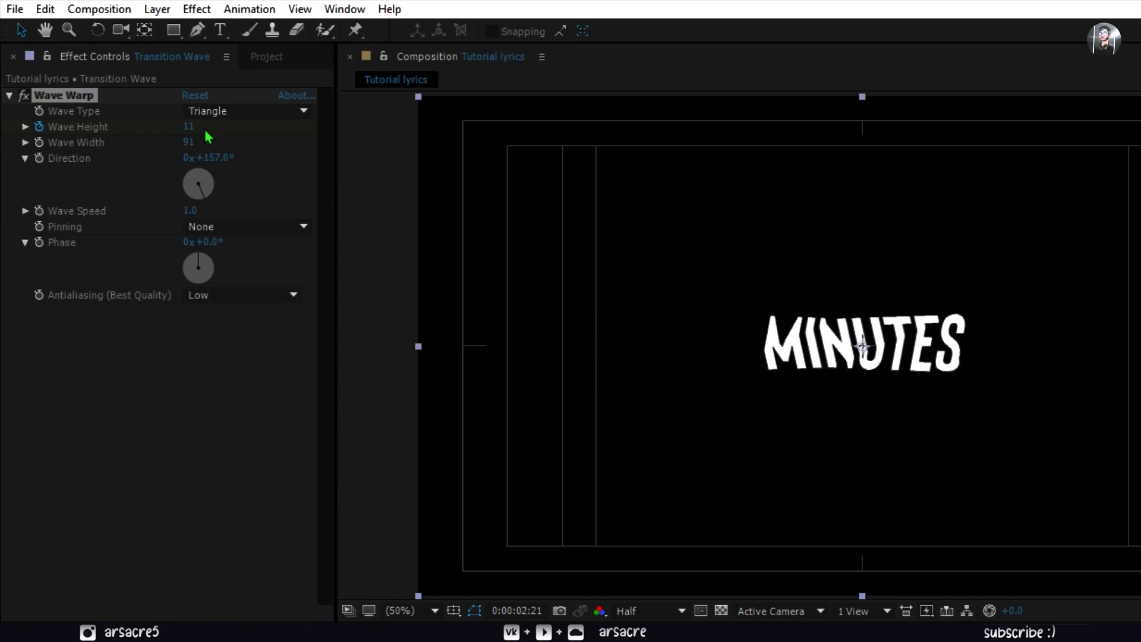
left_click_drag(188, 143, 234, 145)
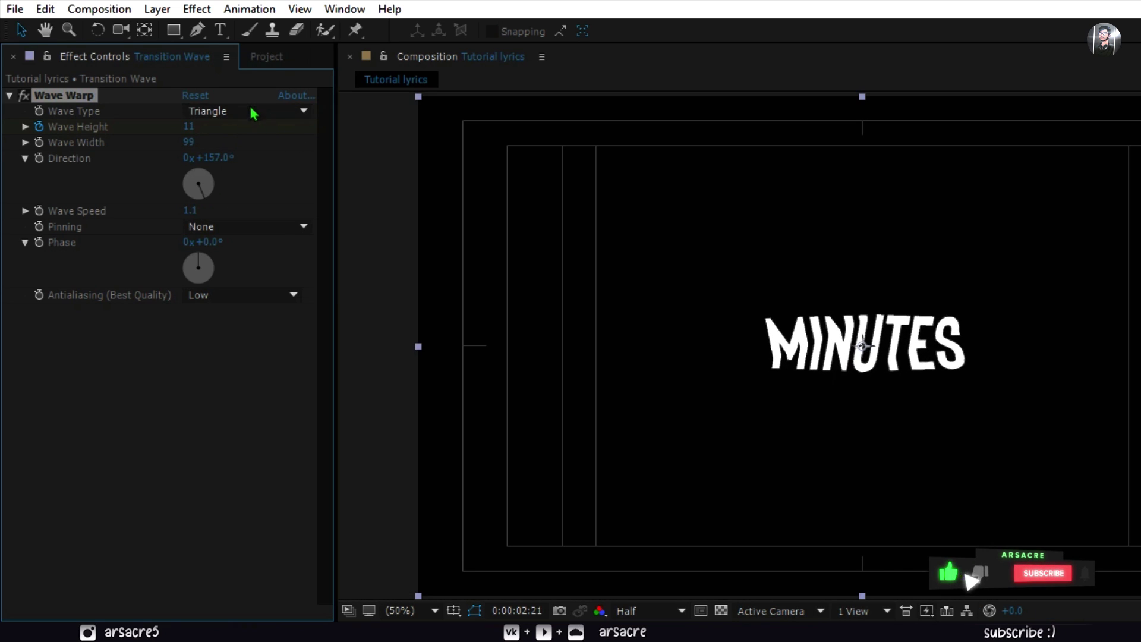
- Try the Semicircle wave type, then settle on Circle
left_click(253, 111)
left_click(254, 234)
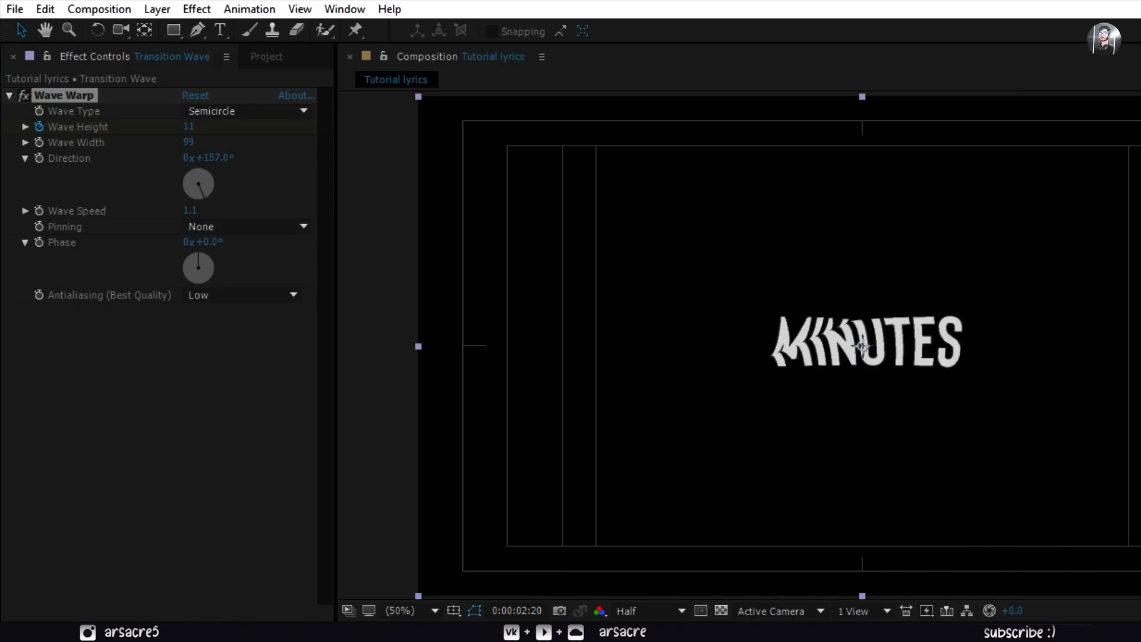
left_click(249, 114)
left_click(241, 212)
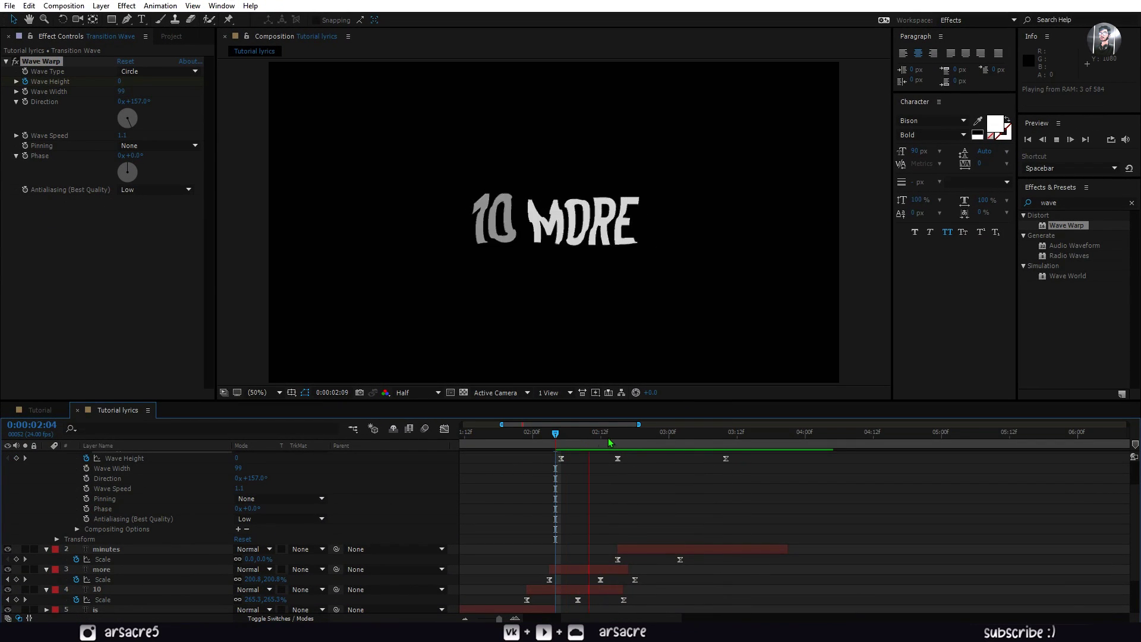
key("space")
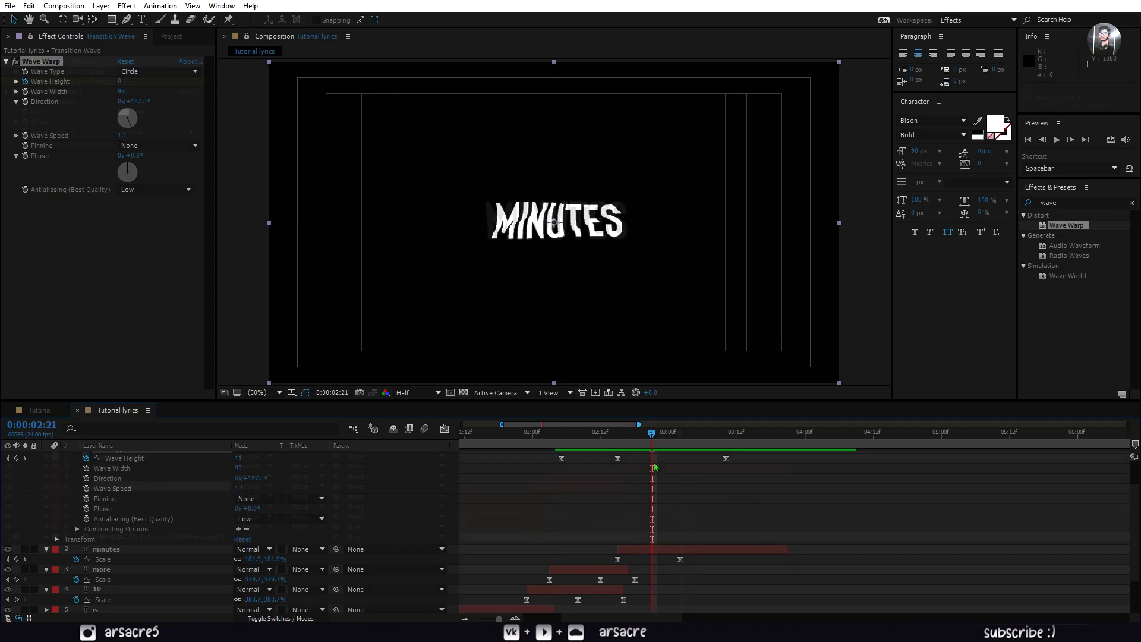
- Duplicate the minutes, more and 10 layers, reorder the copies, and shift them later
key("u")
left_click(147, 484, "shift")
key("ctrl+d")
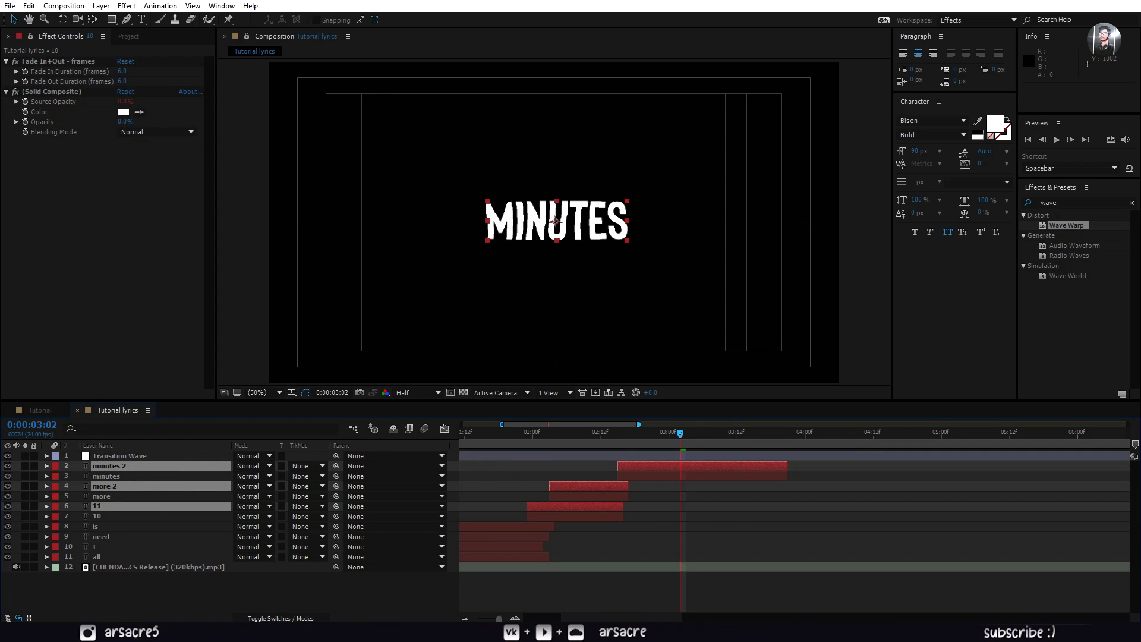
key("ctrl+bracketright")
key("ctrl+bracketright")
left_click_drag(557, 489, 811, 491)
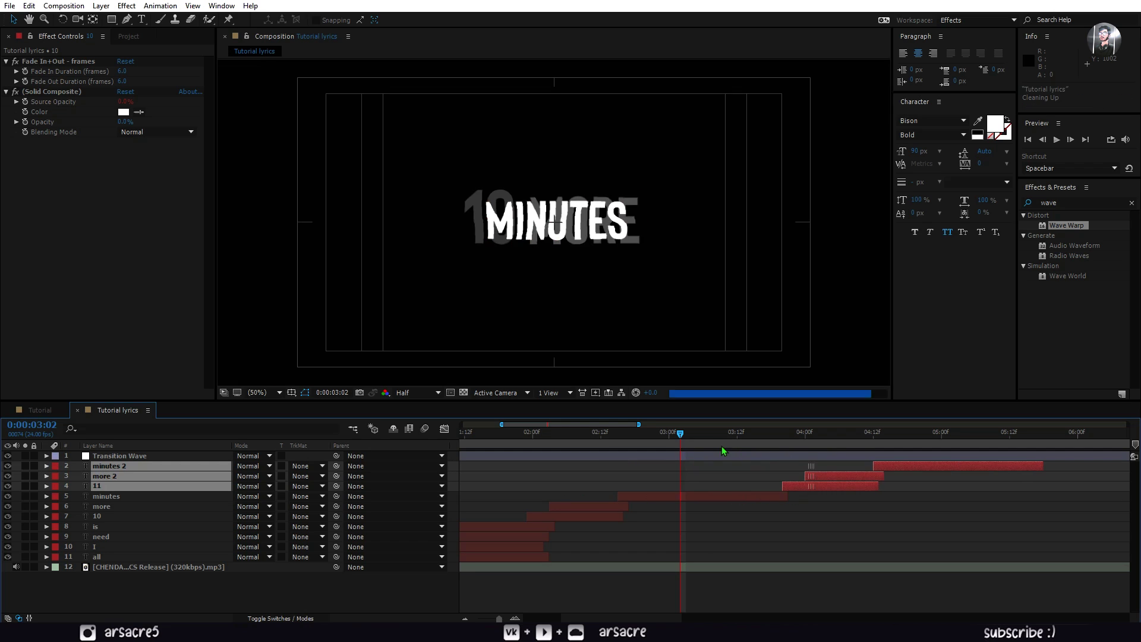
left_click(657, 436)
key("space")
- Step through Transition Wave's three Wave Height keyframes, landing on the middle one
left_click(556, 456)
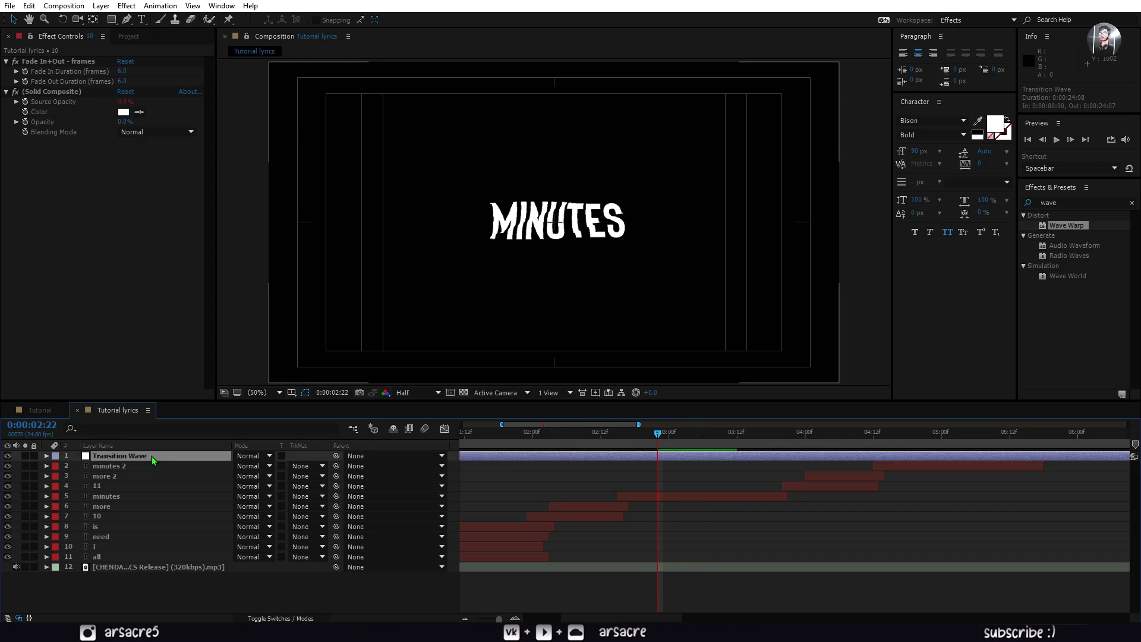
key("u")
left_click(726, 443)
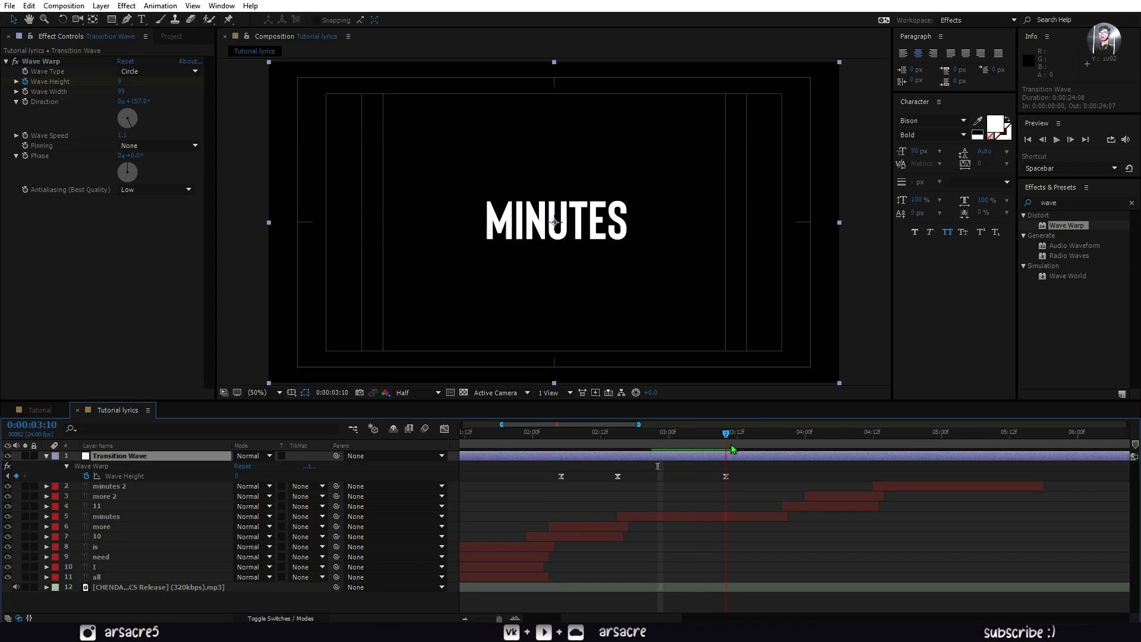
left_click(561, 438)
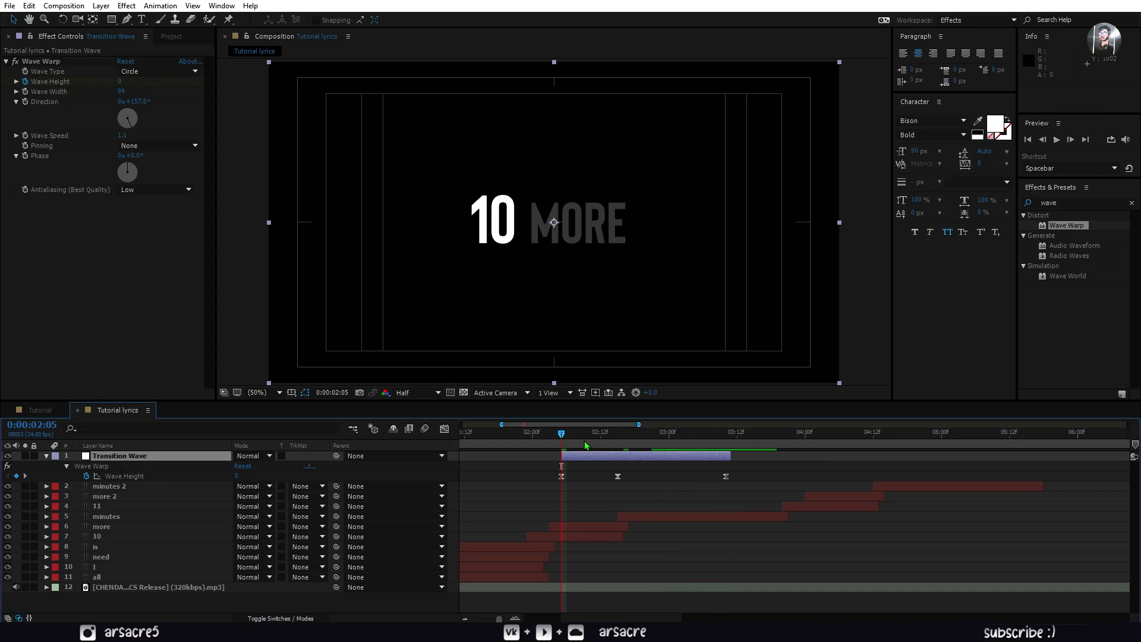
left_click(623, 443)
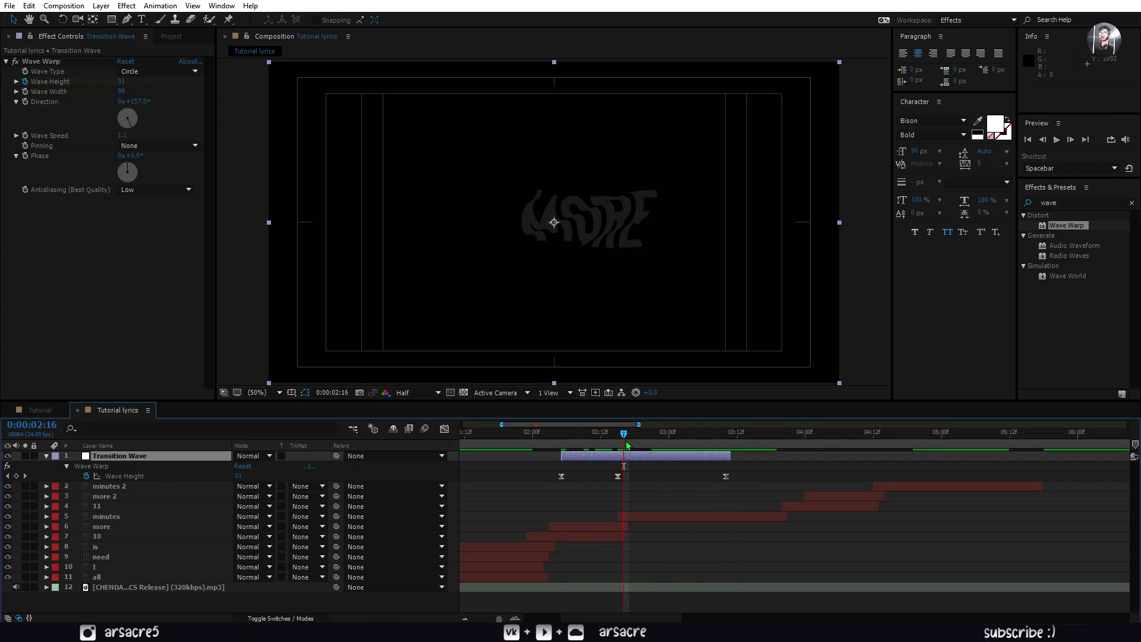
left_click_drag(627, 445, 620, 449)
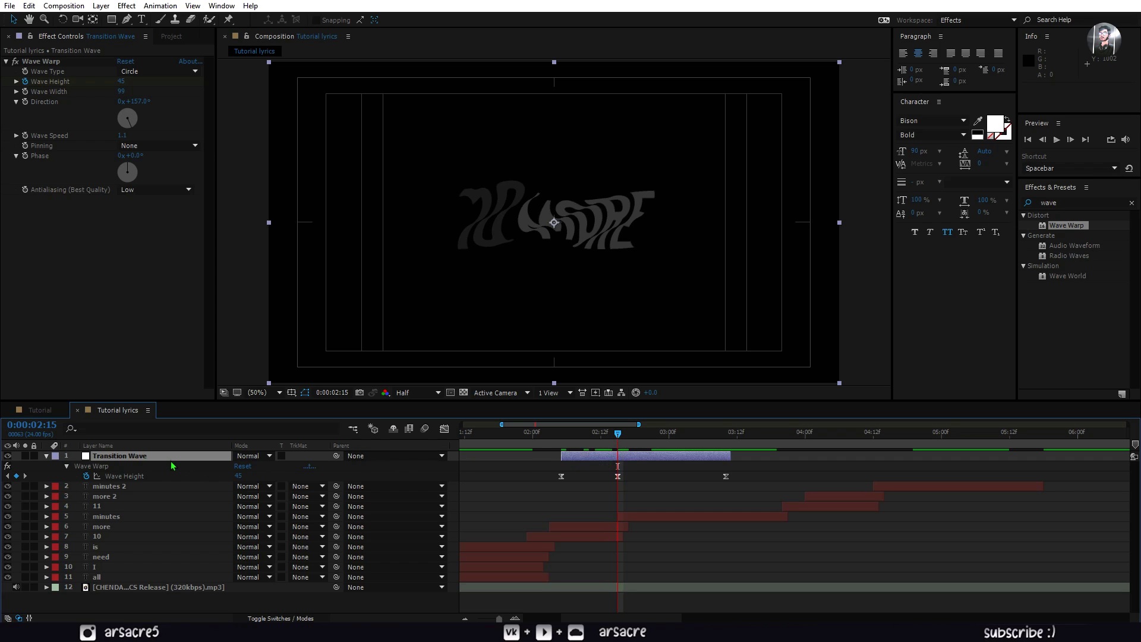
- Duplicate Transition Wave as Transition Wave 2, place it later, and preview
left_click(30, 7)
left_click(53, 156)
left_click_drag(709, 472, 746, 477)
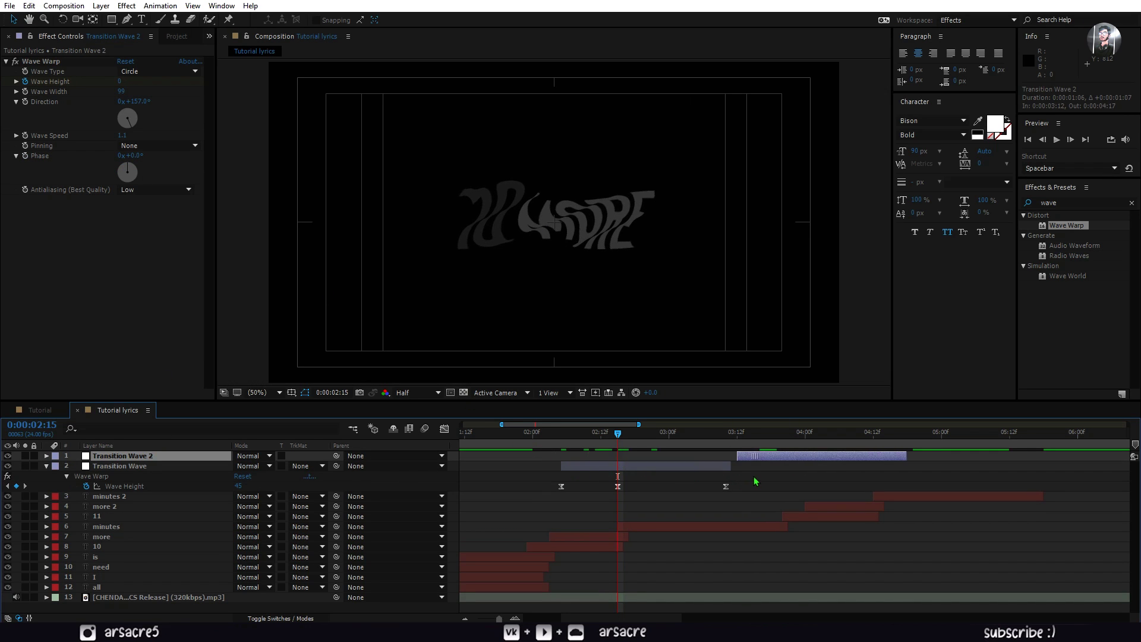
key("u")
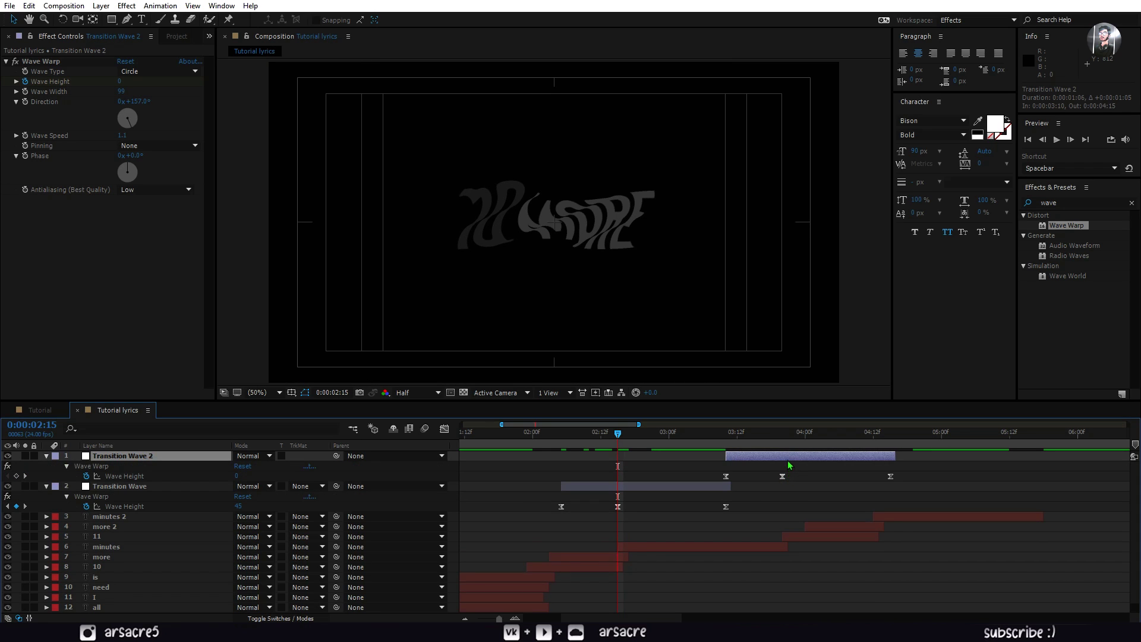
left_click_drag(785, 458, 674, 436)
left_click(781, 445)
key("space")
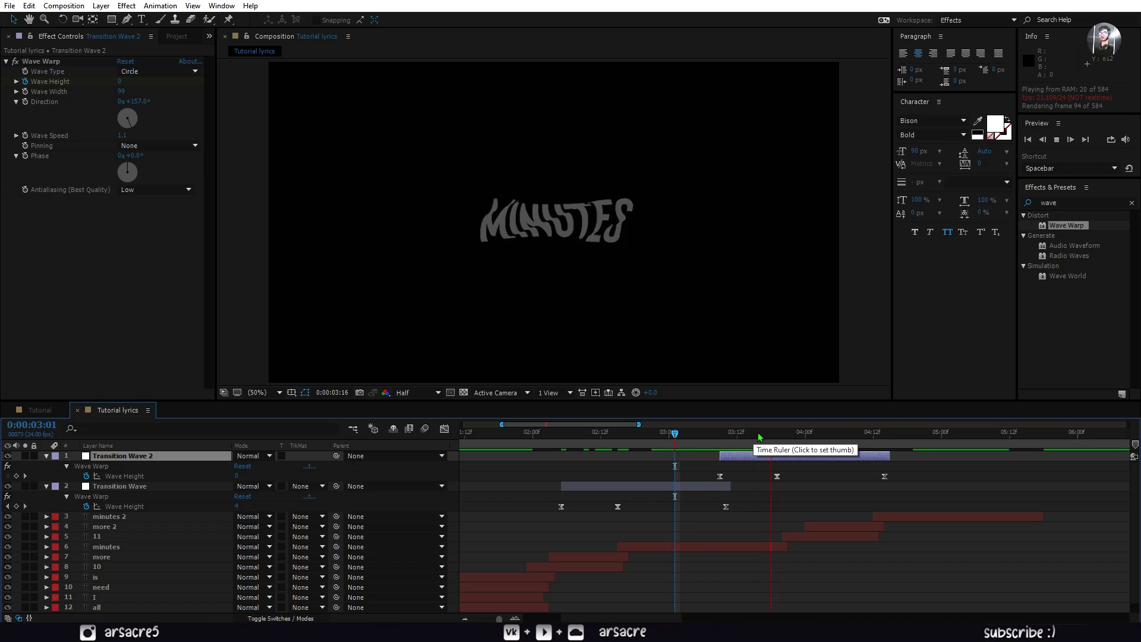
key("space")
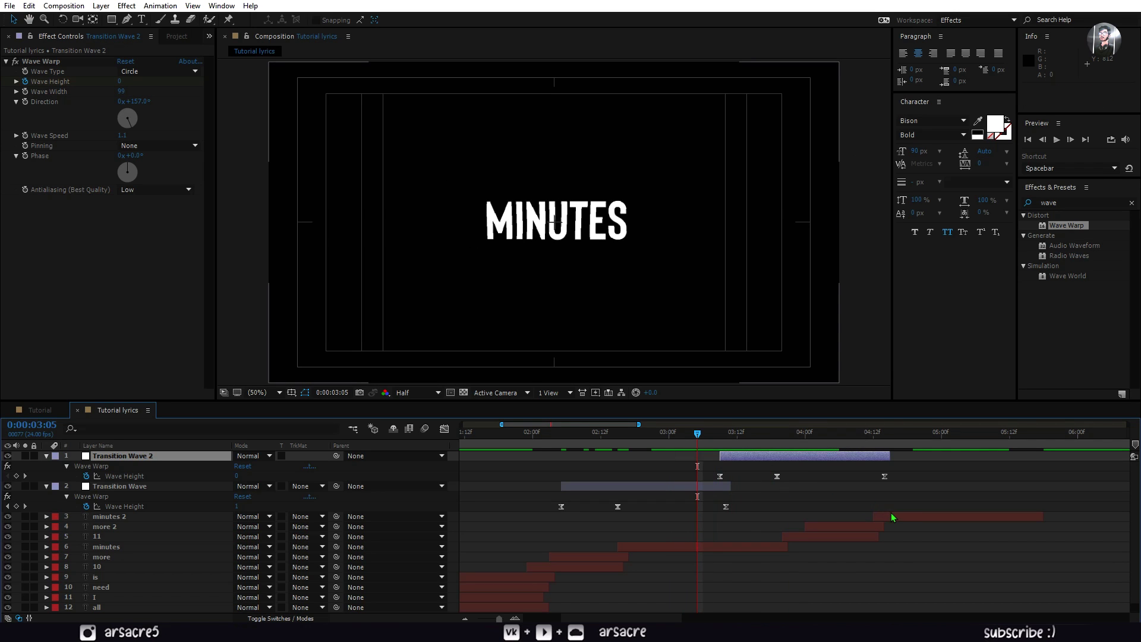
- Shift the three copied lyric layers earlier and trim the minutes layers' ends
mouse_move(890, 512)
left_mouse_down()
mouse_move(834, 538)
mouse_move(725, 546)
left_mouse_up()
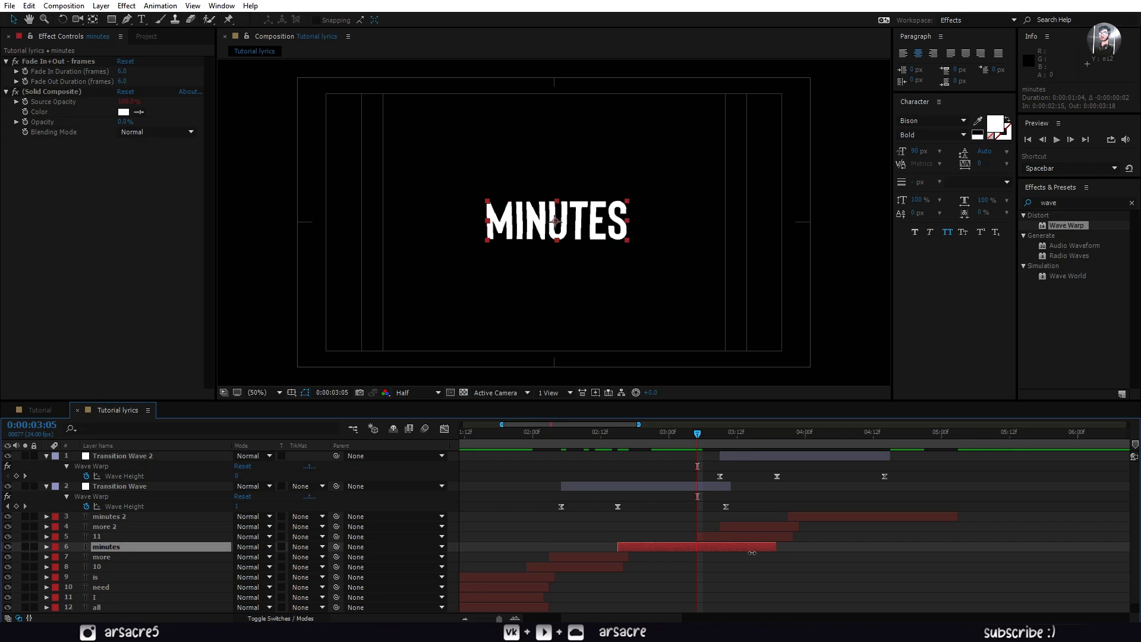
left_click_drag(956, 517, 932, 519)
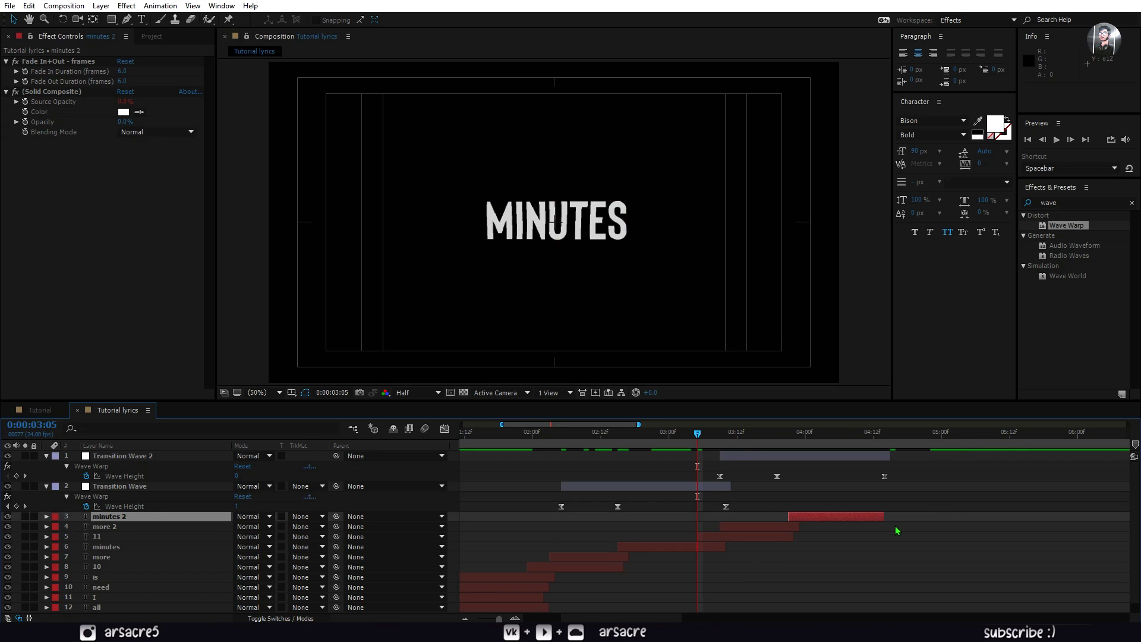
left_click_drag(728, 545, 702, 547)
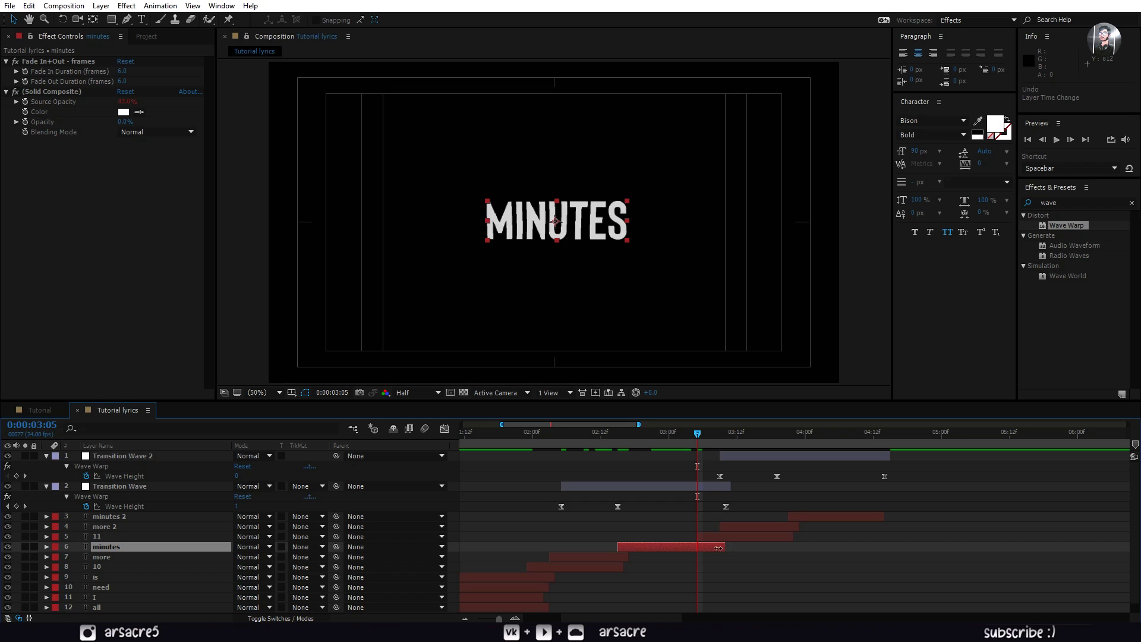
- Move Transition Wave 2 a few frames earlier and preview the timing
left_click_drag(739, 456, 688, 438)
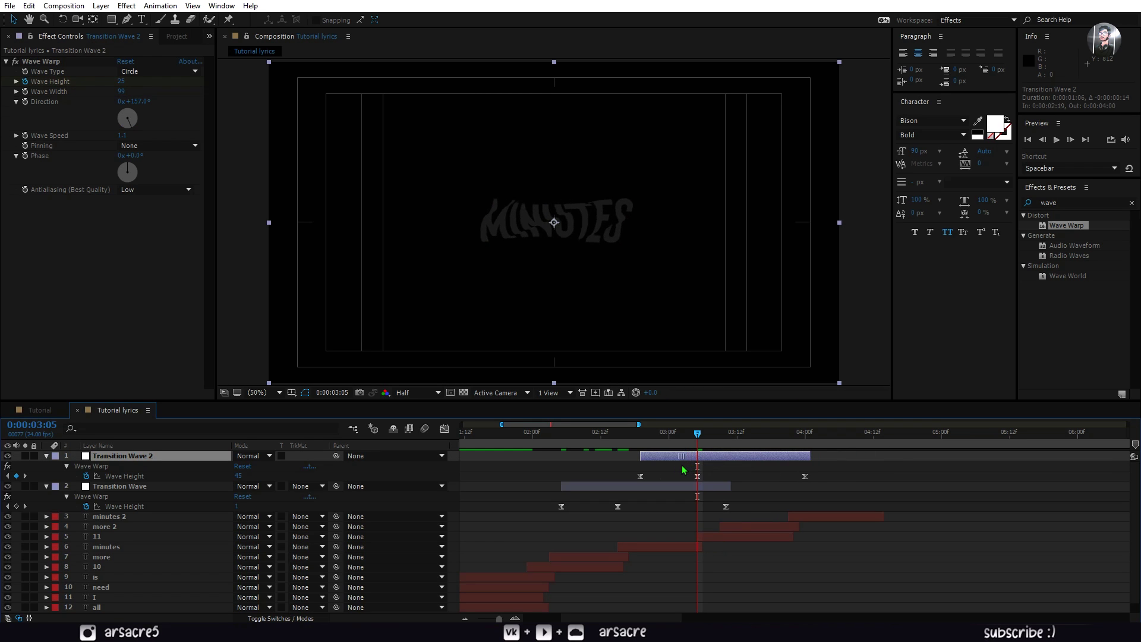
key("space")
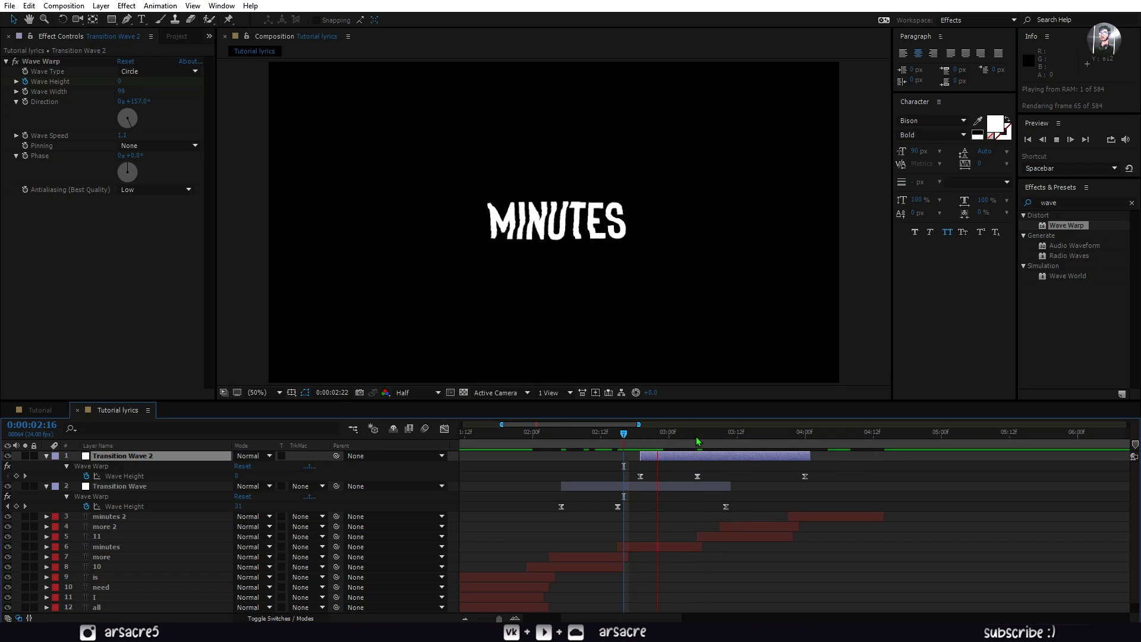
left_click(698, 437)
- Add Transition Wave 3 later in time, then collapse and deselect all layers
key("ctrl+d")
left_click(157, 72)
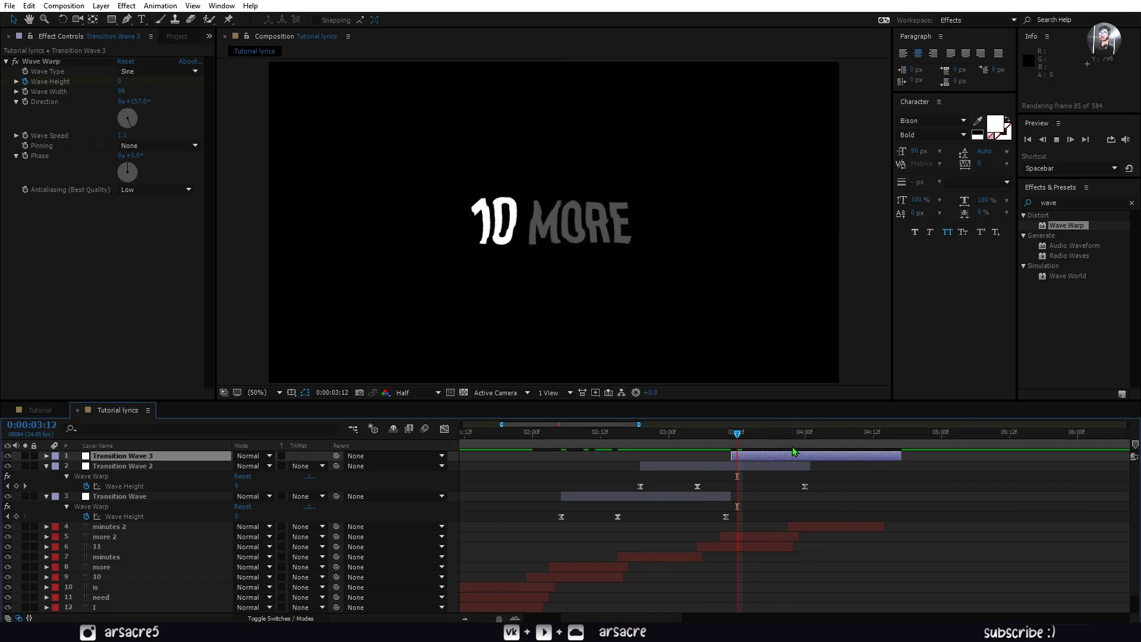
left_click_drag(713, 456, 765, 457)
key("ctrl+a")
key("u")
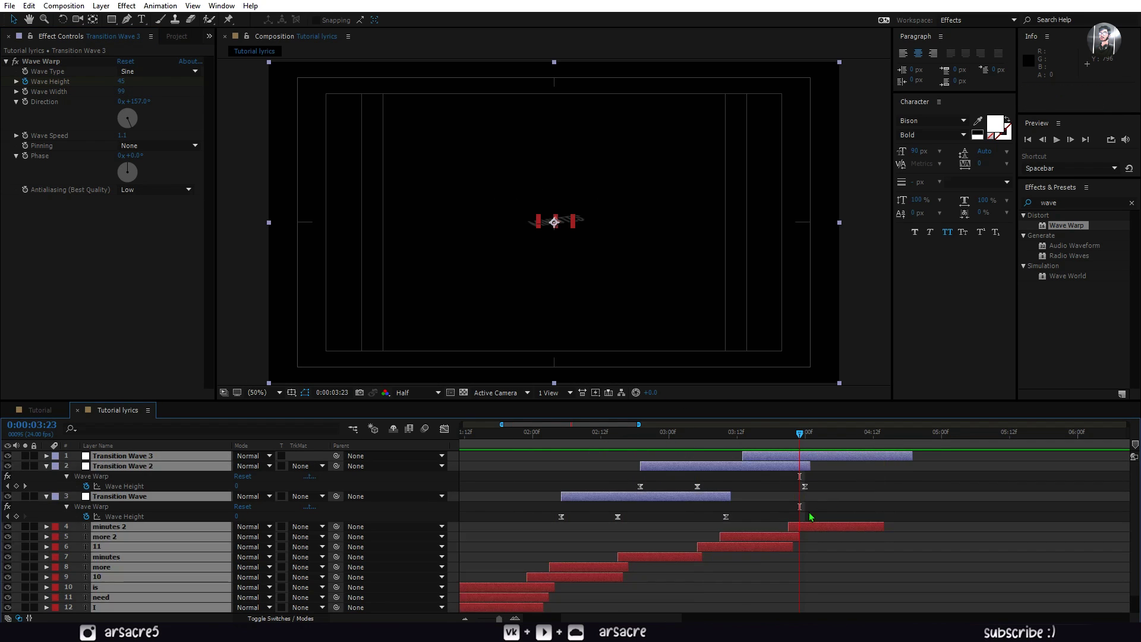
left_click(569, 595)
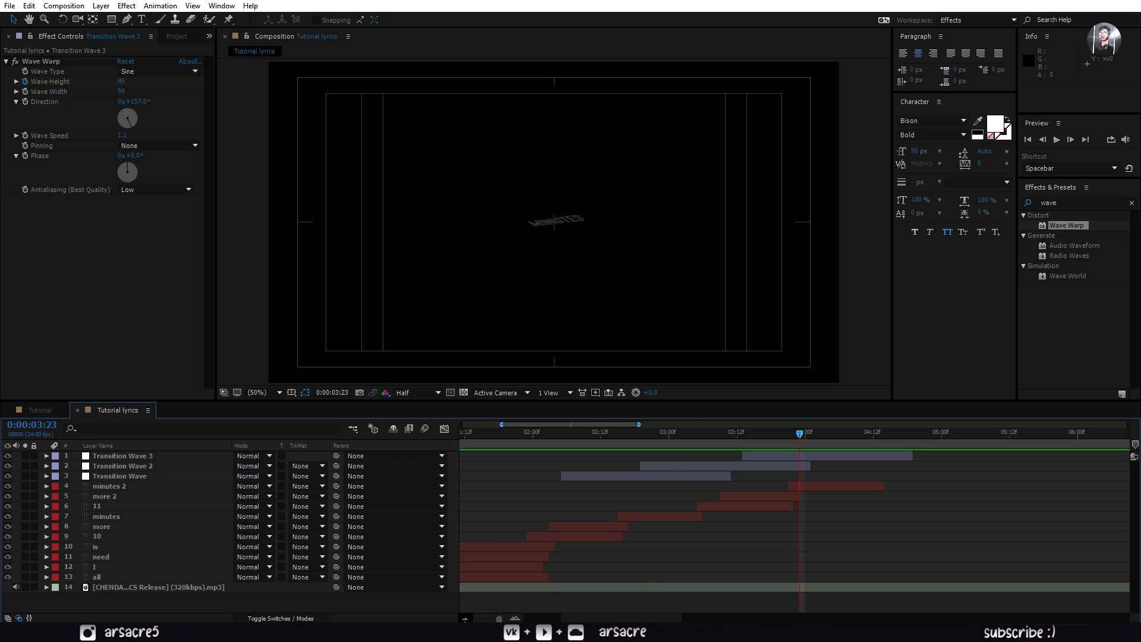
key("minus")
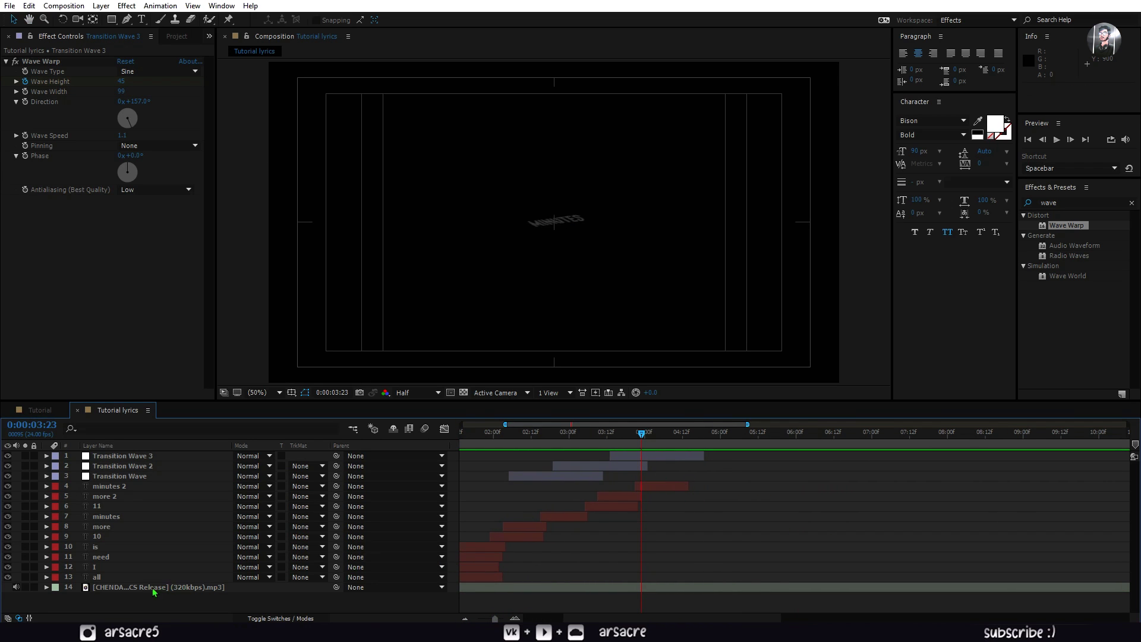
- Duplicate the all layer, start it at the playhead among the words, and retype it 'you'
left_click(106, 576)
key("ctrl+d")
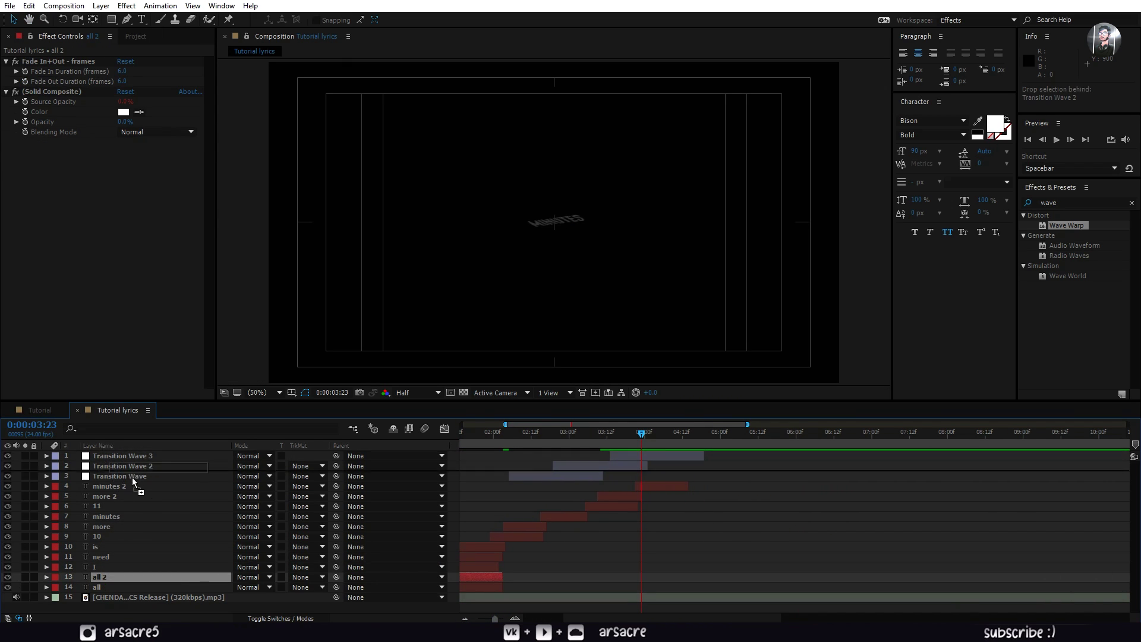
left_click_drag(118, 460, 133, 484)
key("bracketleft")
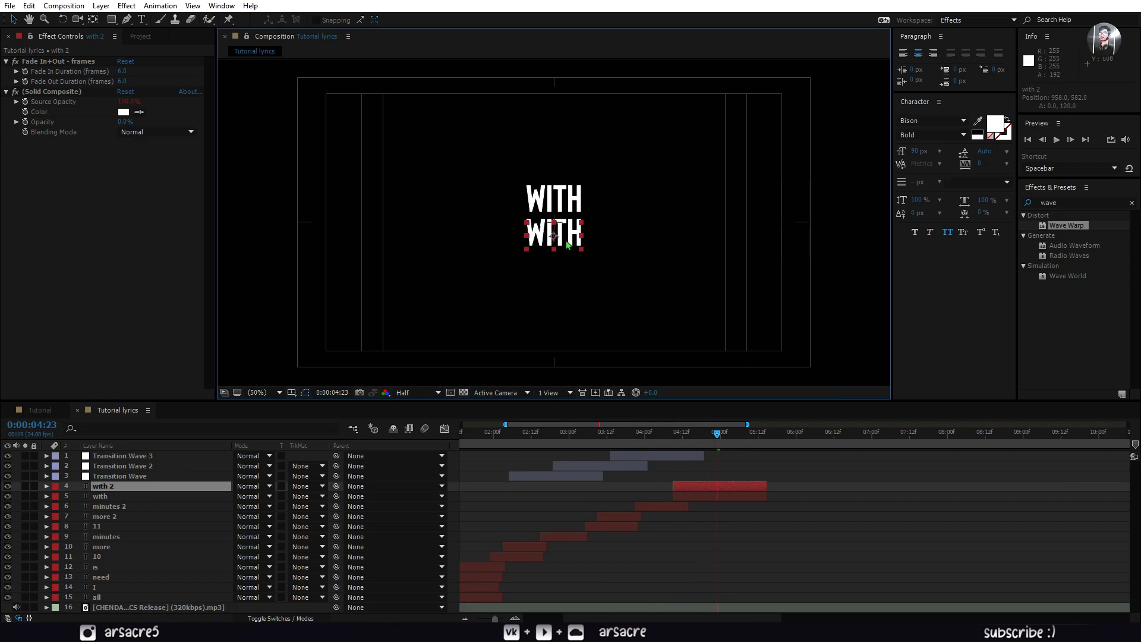
double_click(567, 245)
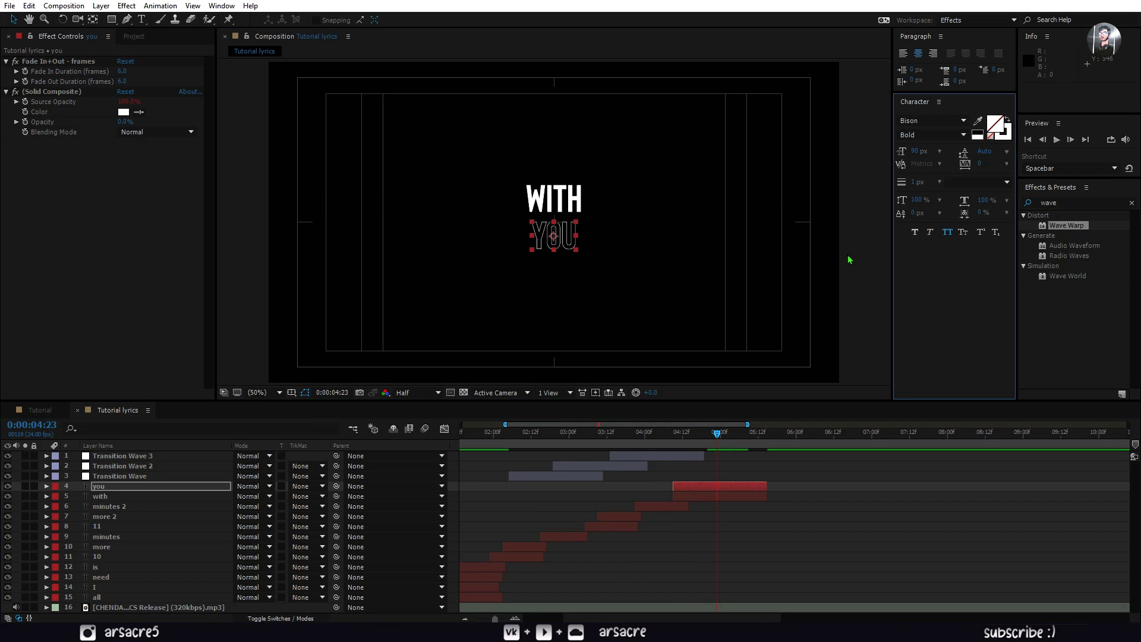
type("you")
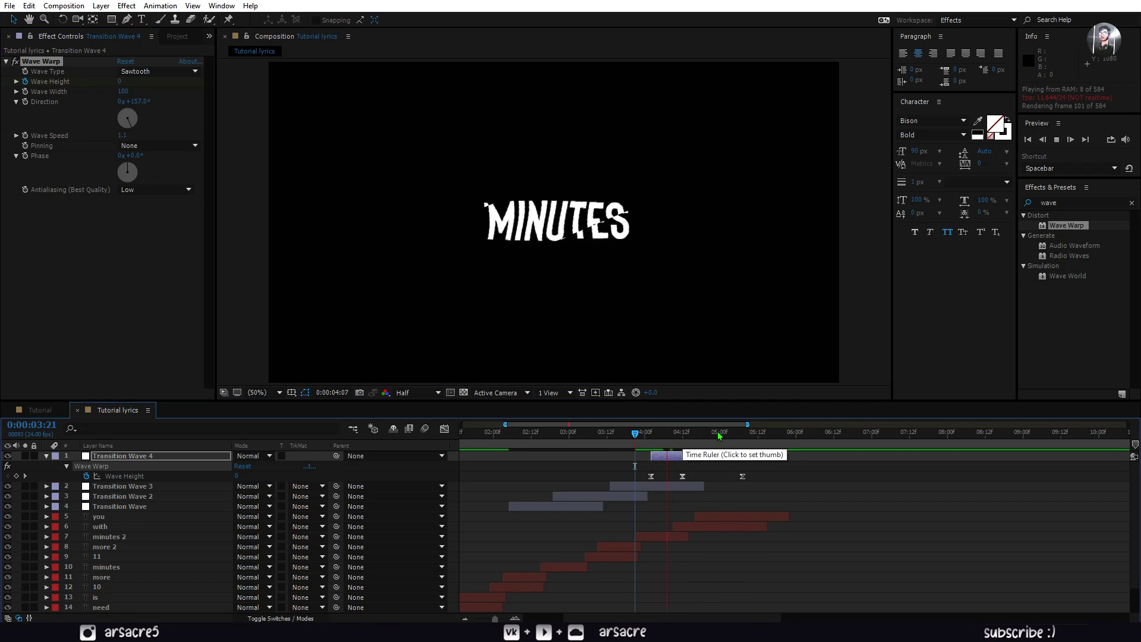
left_click(661, 445)
- Duplicate Transition Wave again, reveal Scale for you and with, and start a Pen heart
key("ctrl+d")
left_click(747, 528)
key("space")
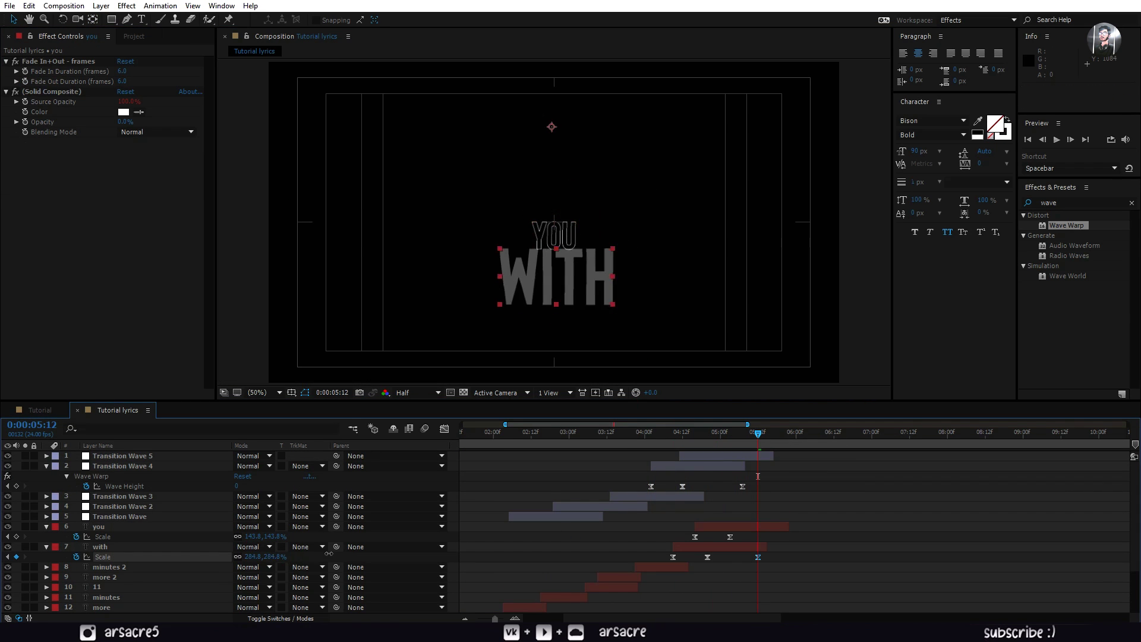
key("s")
left_click(444, 429)
left_click(444, 429)
key("apostrophe")
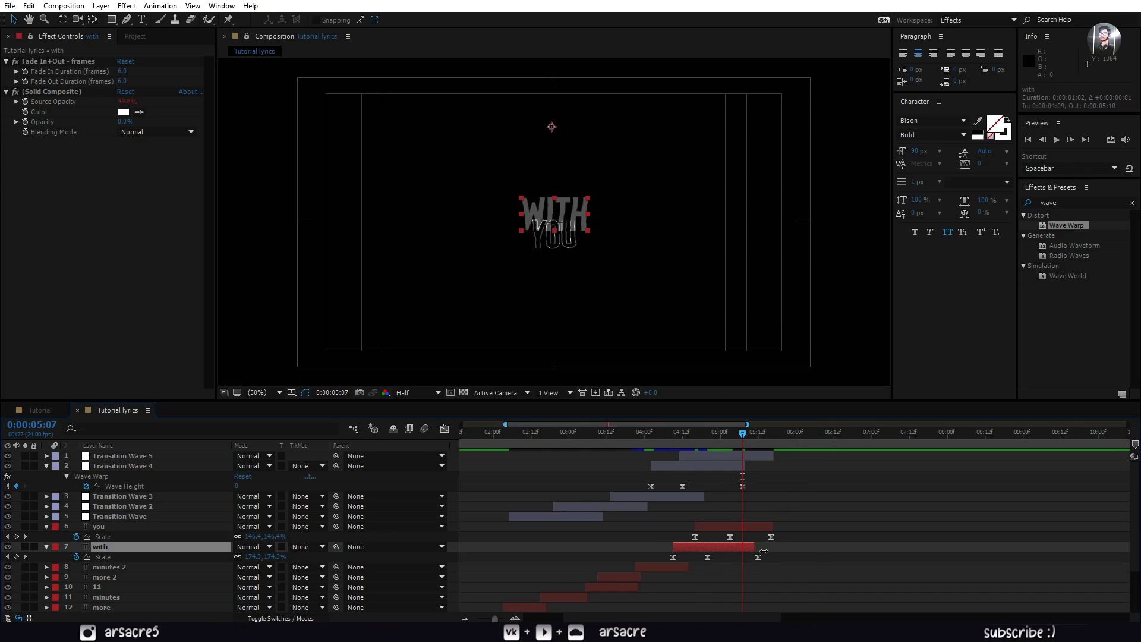
key("space")
left_click(128, 20)
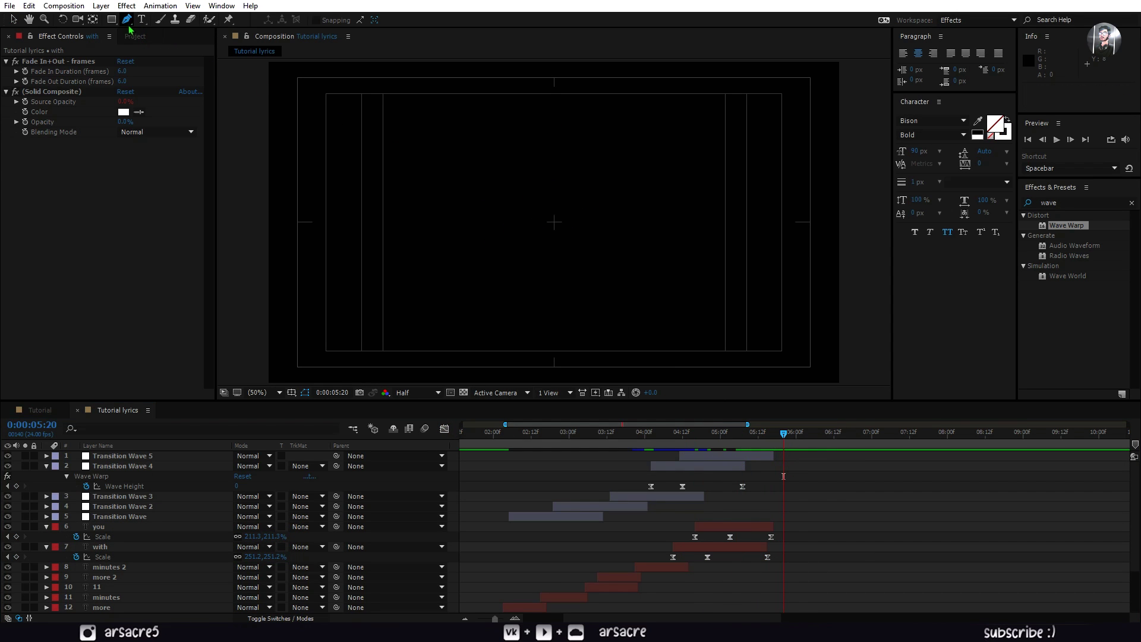
left_click(552, 265)
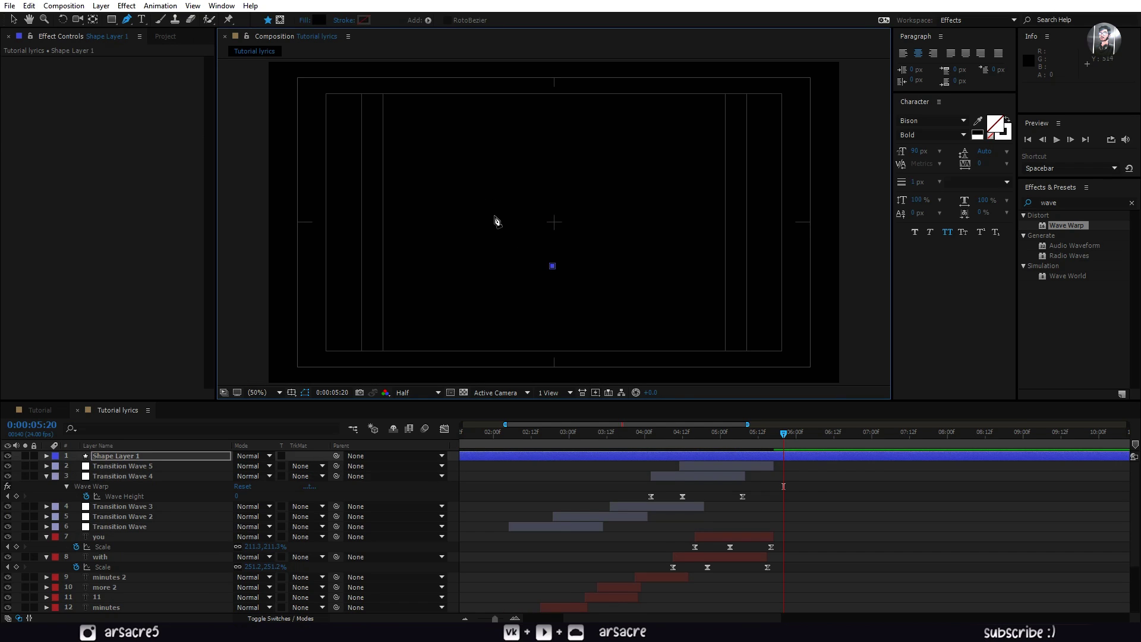
- Place the heart's left, top-dip and right points and close the path at the bottom
left_click_drag(494, 209, 495, 181)
mouse_move(551, 184)
left_mouse_down()
mouse_move(552, 173)
mouse_move(559, 214)
left_mouse_up()
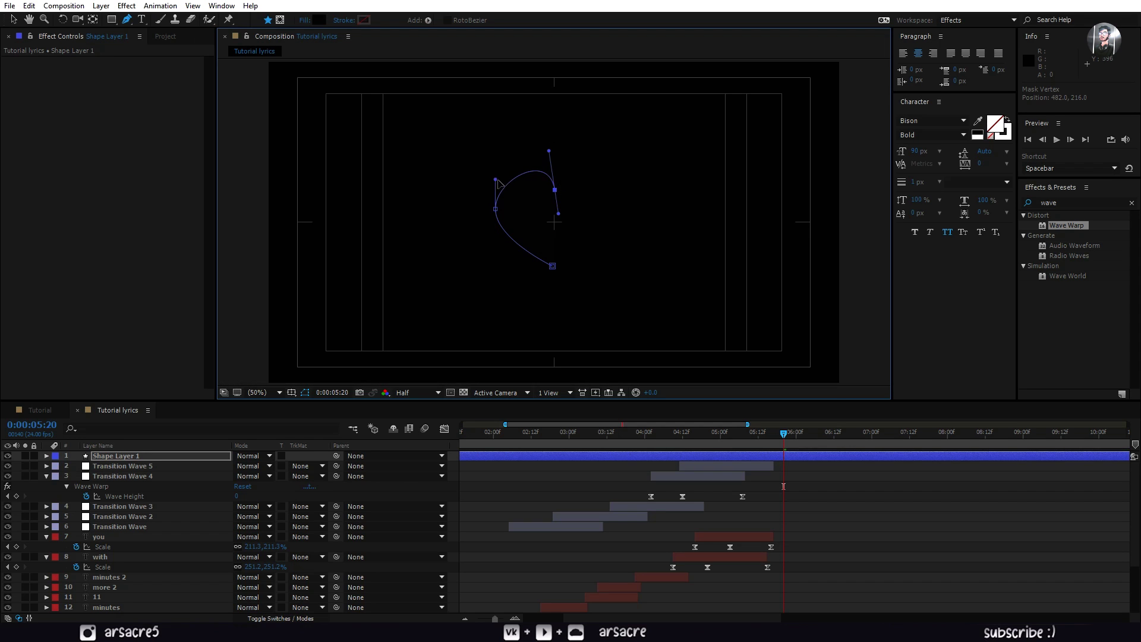
left_click_drag(611, 205, 610, 223)
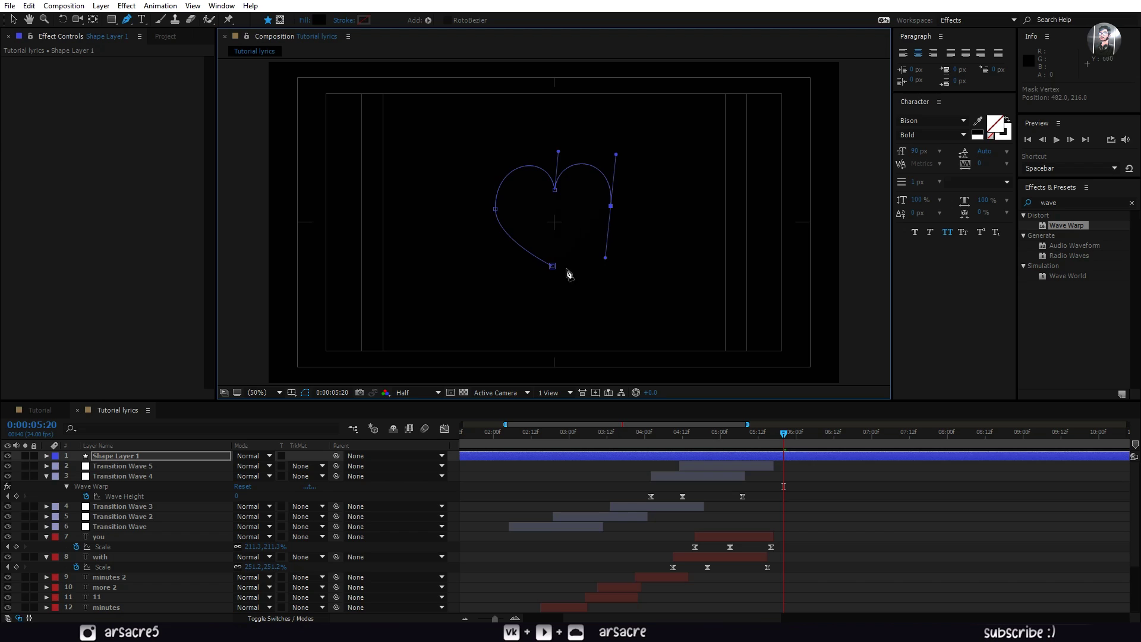
left_click(552, 265)
- Reshape the heart's curves and narrow its sides
left_click_drag(493, 164, 488, 176)
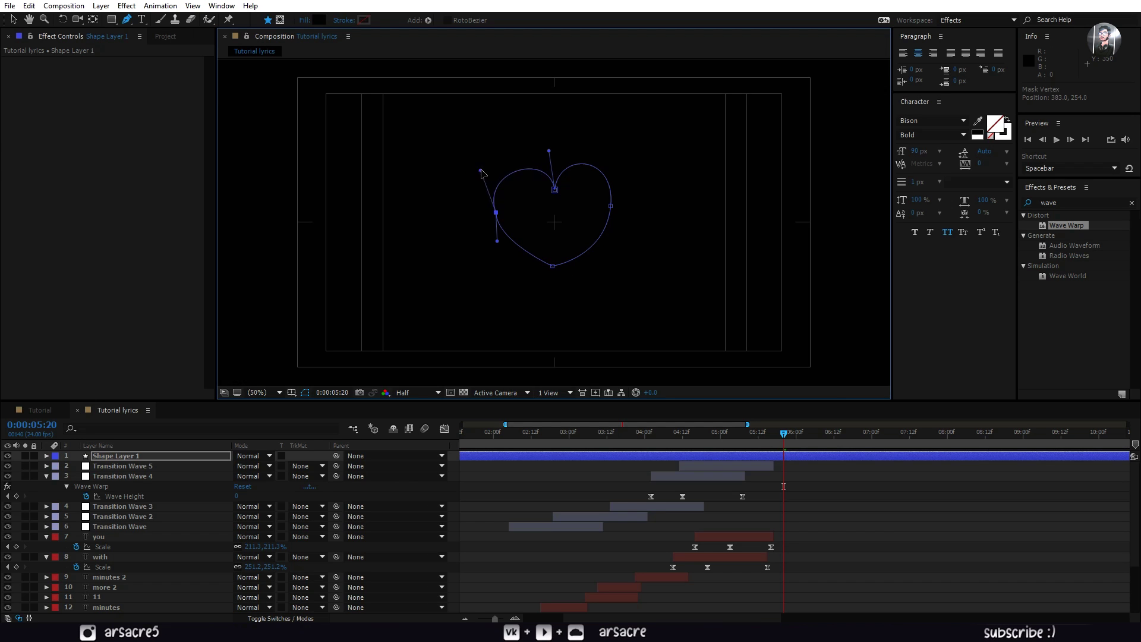
left_click_drag(497, 240, 502, 238)
left_click_drag(605, 258, 591, 257)
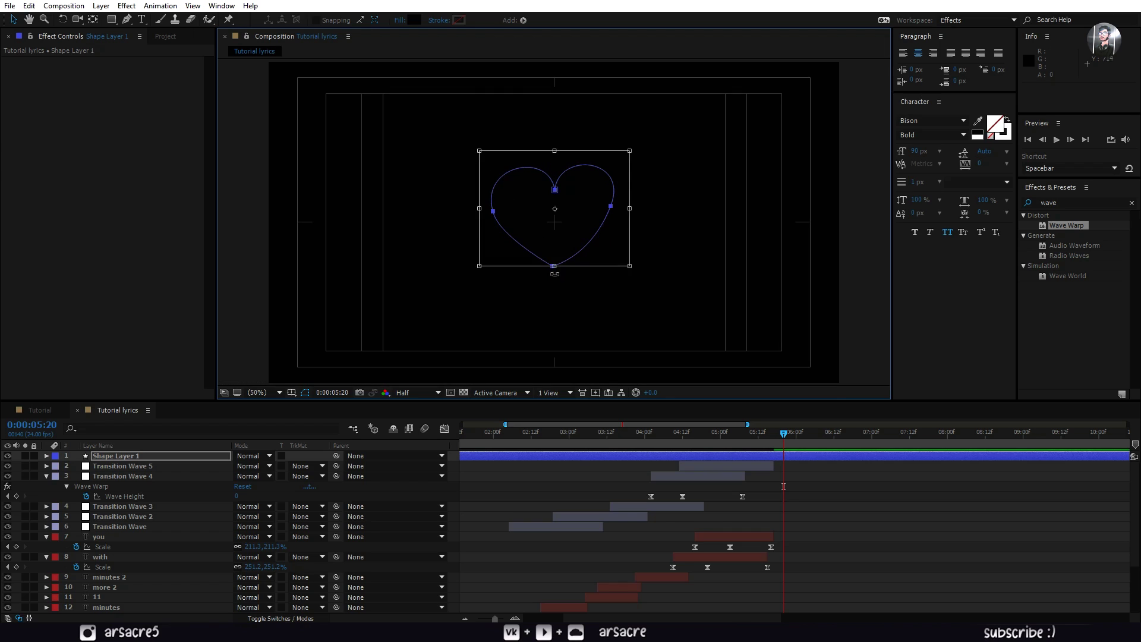
left_click_drag(492, 211, 497, 205)
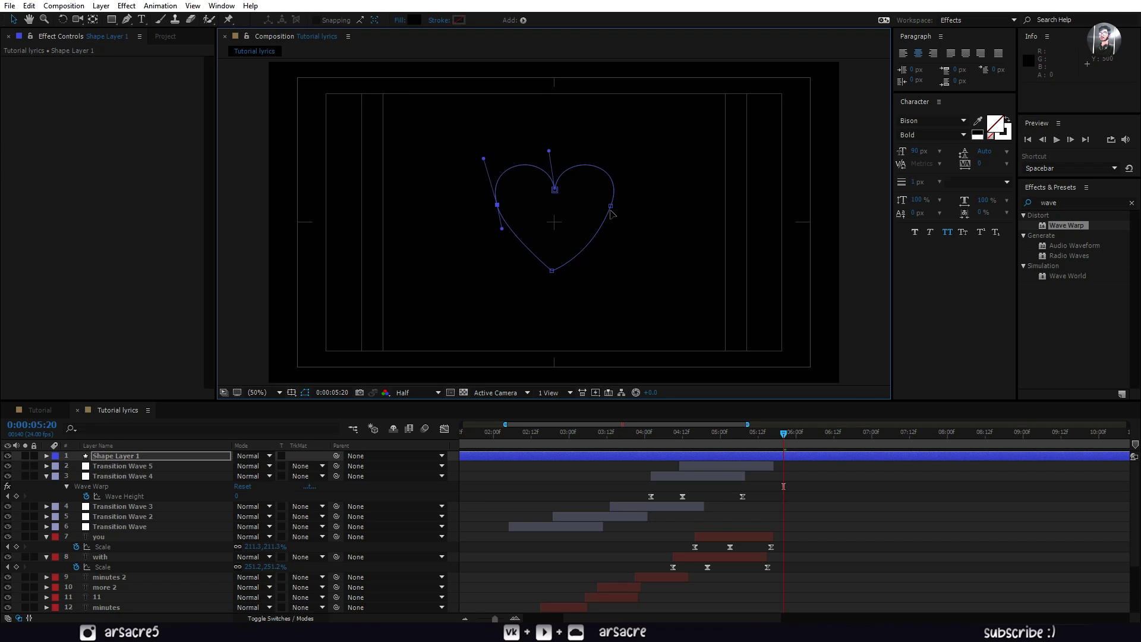
left_click_drag(611, 205, 602, 217)
left_click_drag(550, 267, 550, 260)
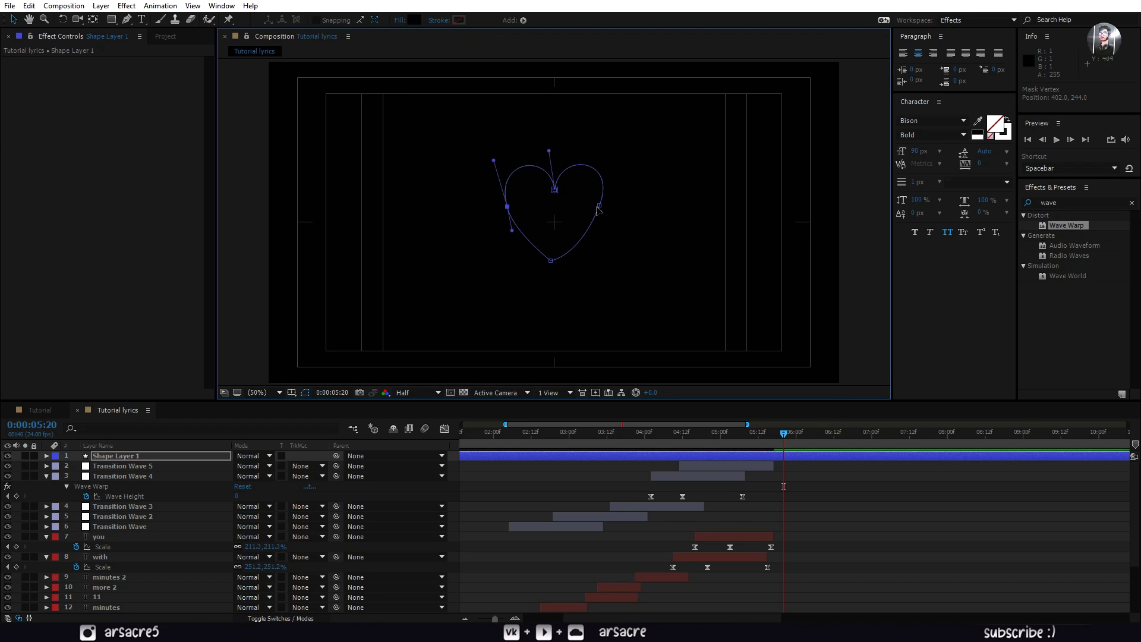
left_click_drag(602, 217, 599, 206)
left_click_drag(562, 251, 552, 253)
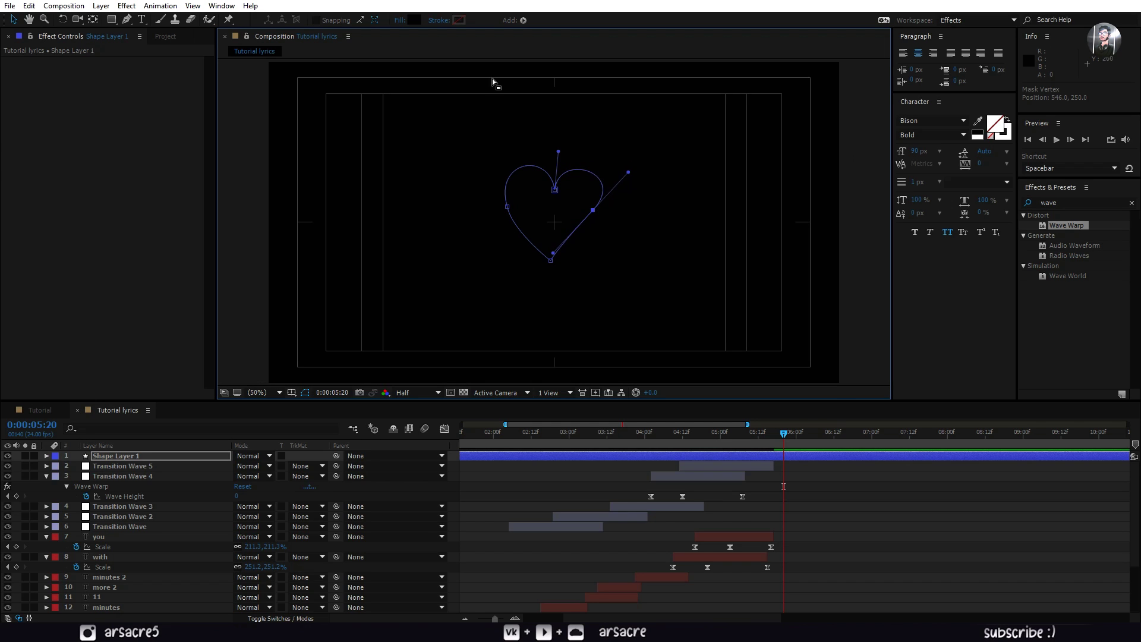
- Fill the heart red (ED6565) and trim its layer to start later
left_click(414, 21)
left_click(92, 284)
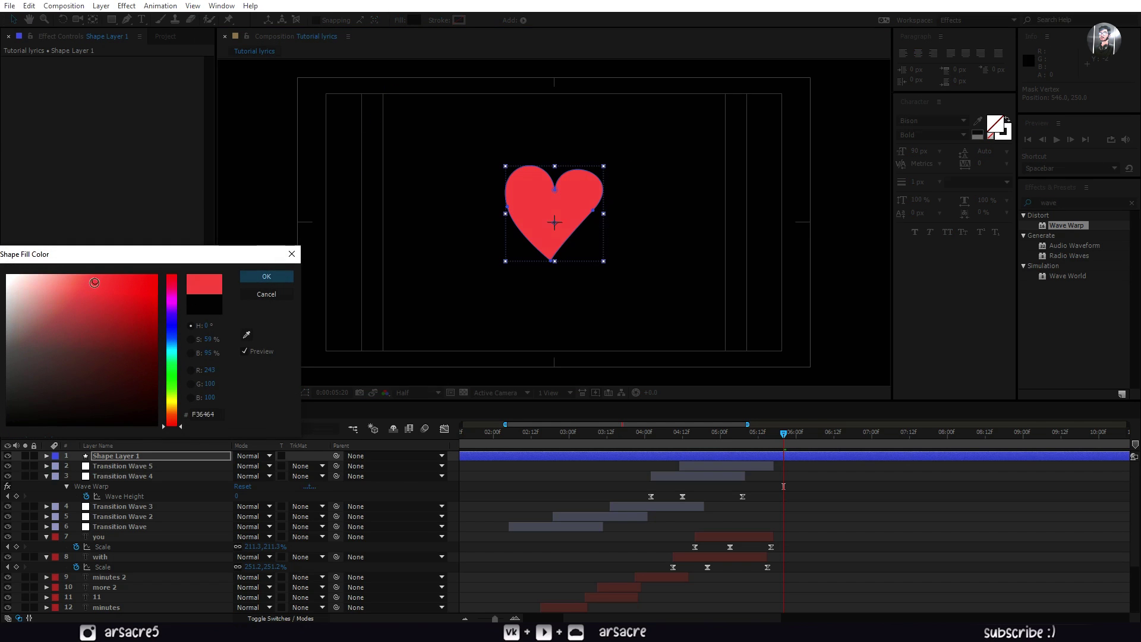
left_click(264, 279)
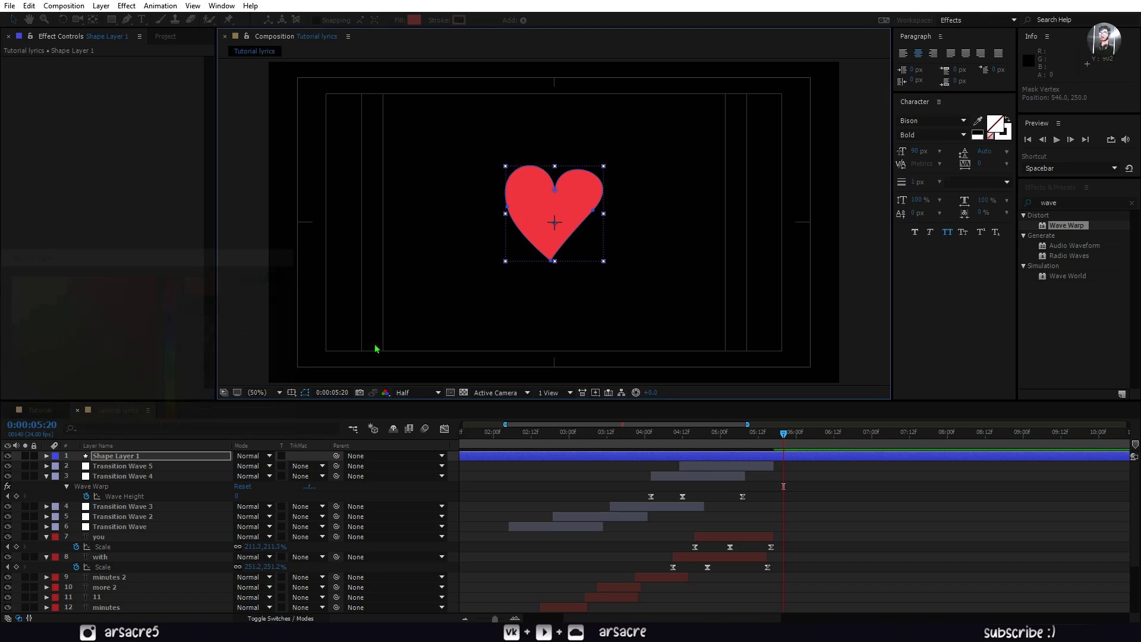
left_click(384, 460)
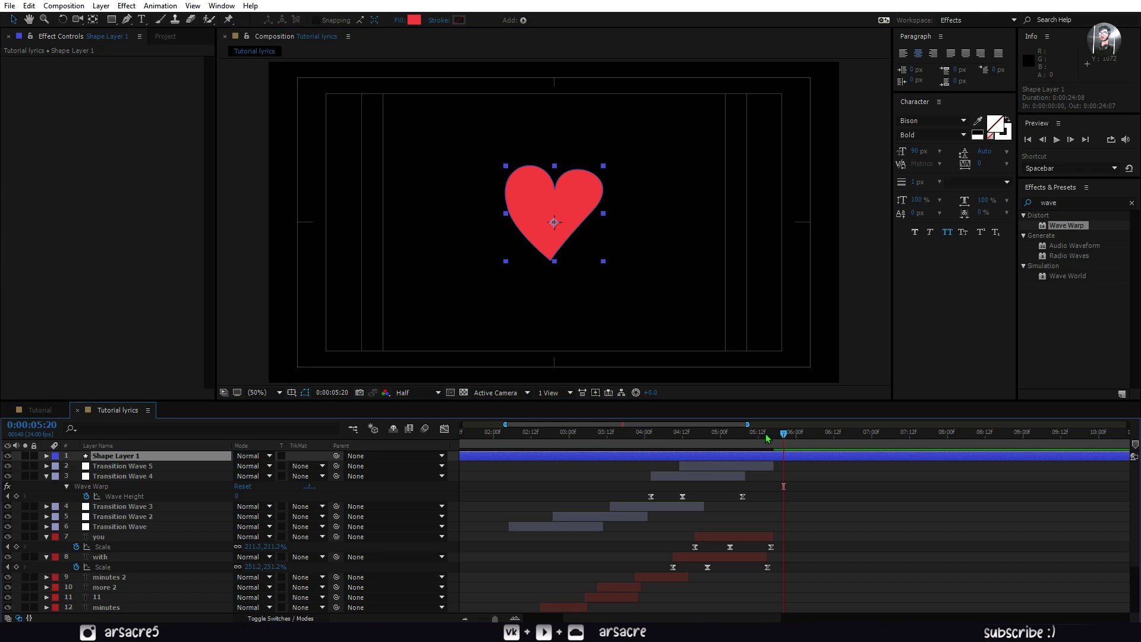
left_click_drag(767, 436, 826, 443)
key("alt+bracketleft")
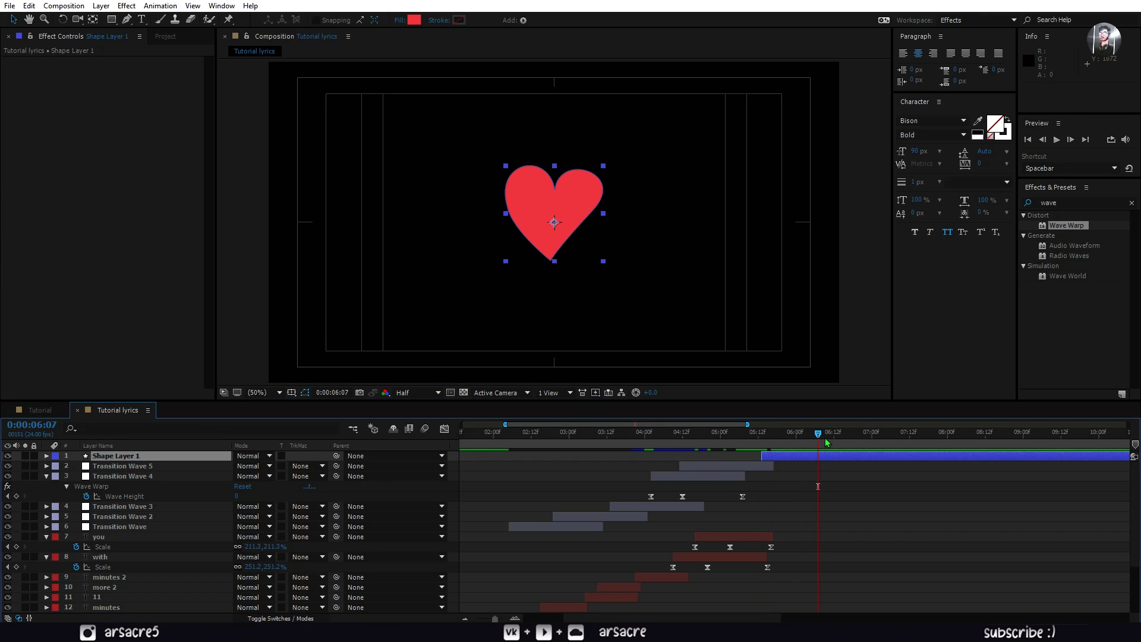
- Trim the heart layer to end at WITH and start its Scale keyframes at 0%
key("alt+bracketright")
left_click(763, 438)
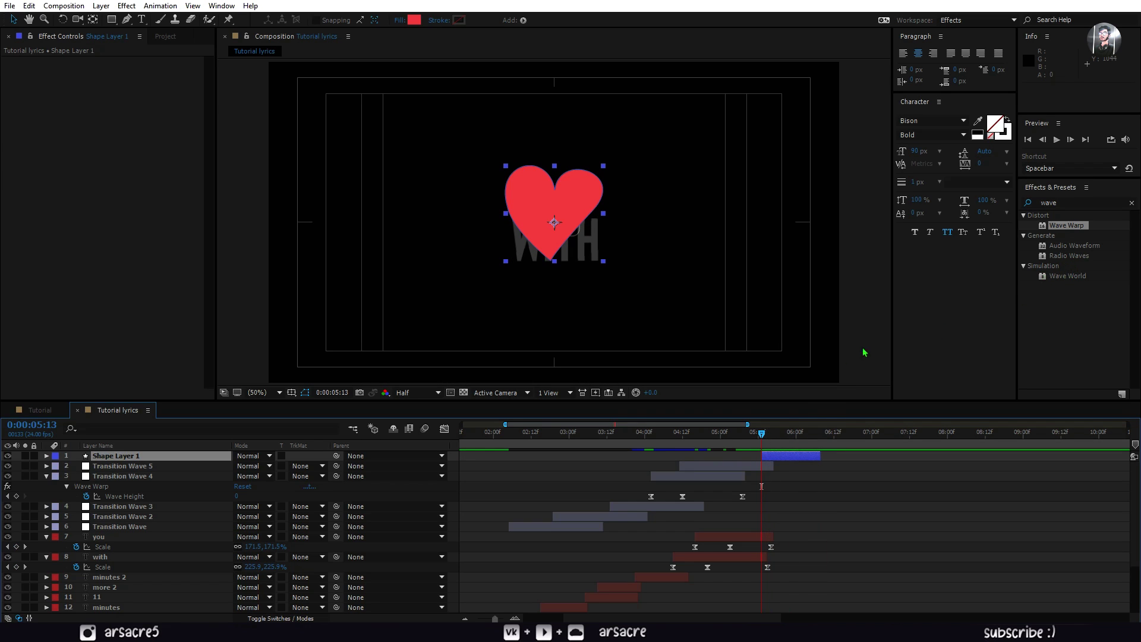
key("alt+shift+s")
left_click(89, 473)
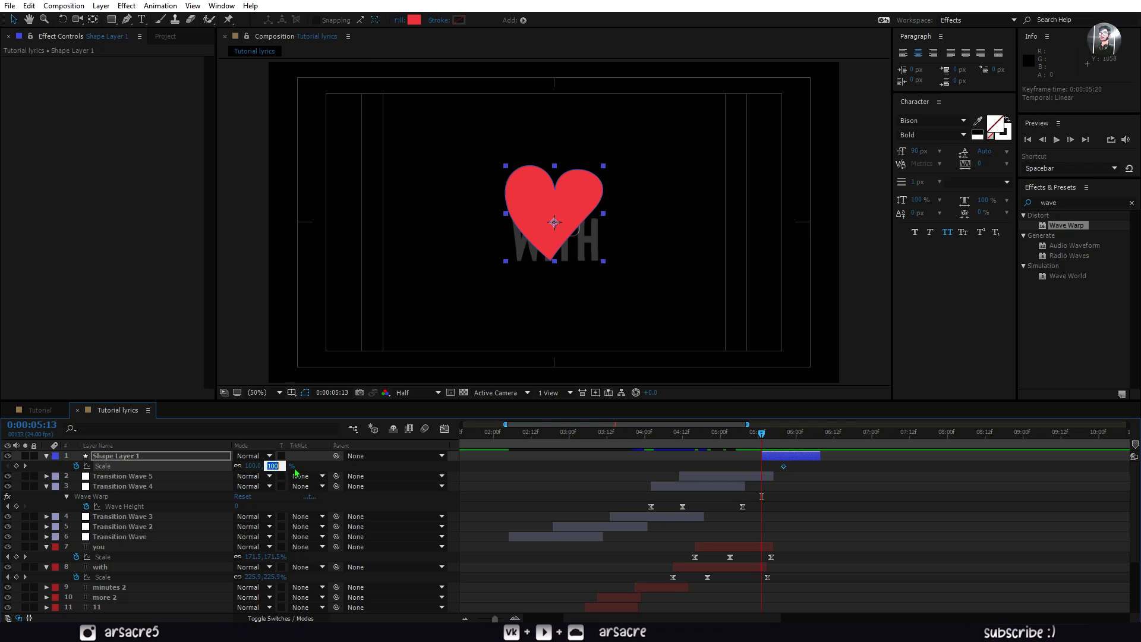
type("0")
key("Return")
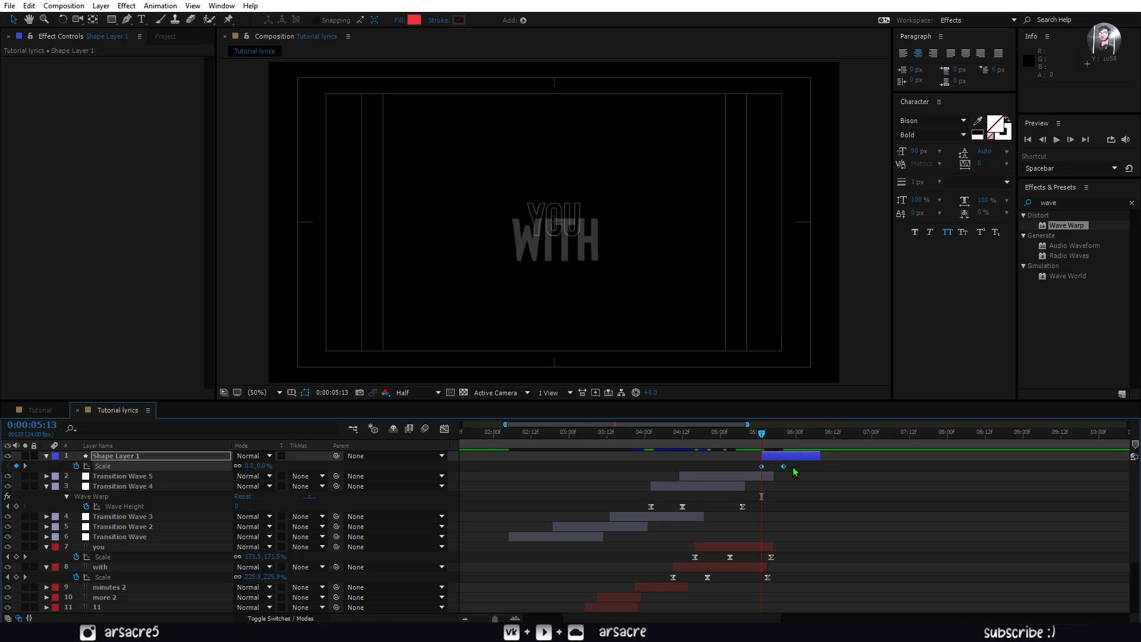
- Sharpen the heart's scale easing in the Graph Editor and preview the pop
key("shift+F3")
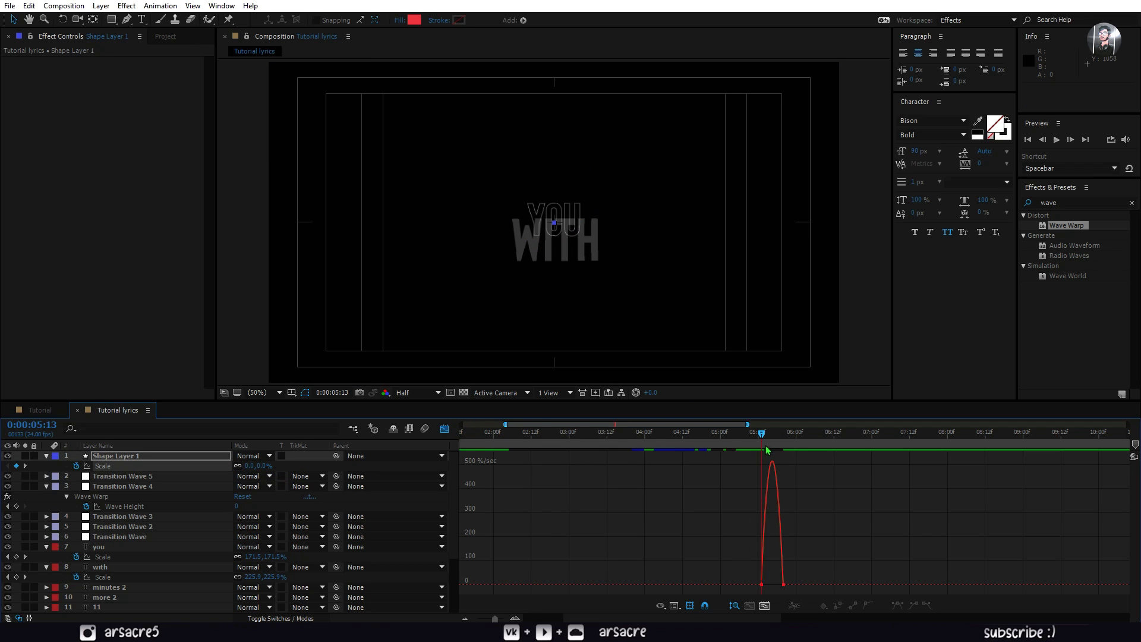
left_click_drag(765, 444, 773, 440)
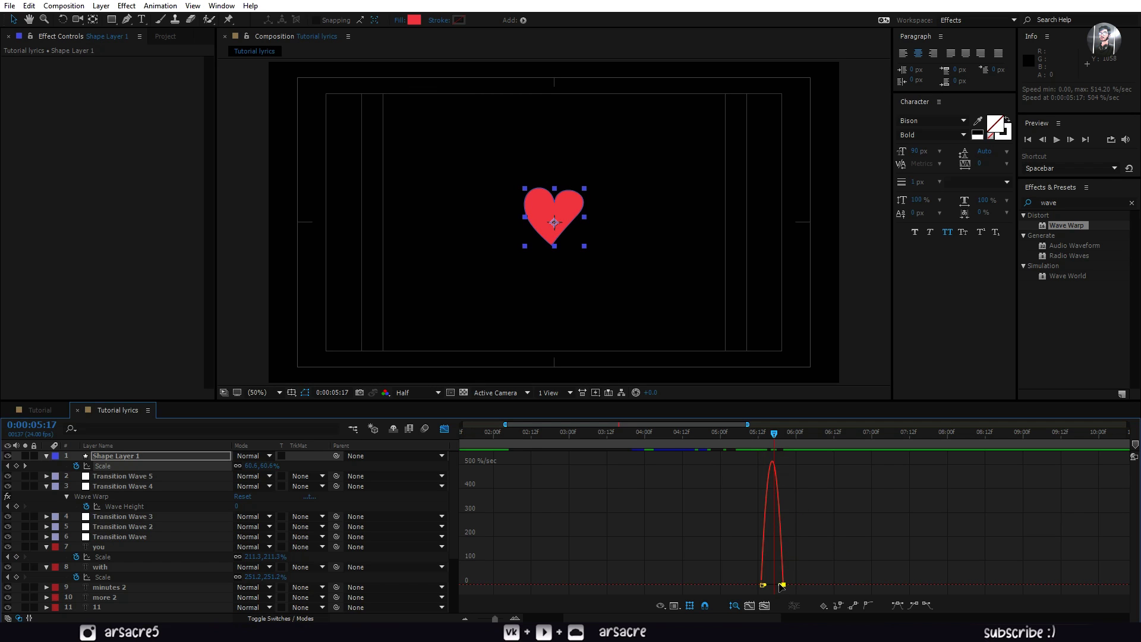
left_click_drag(782, 586, 769, 586)
key("space")
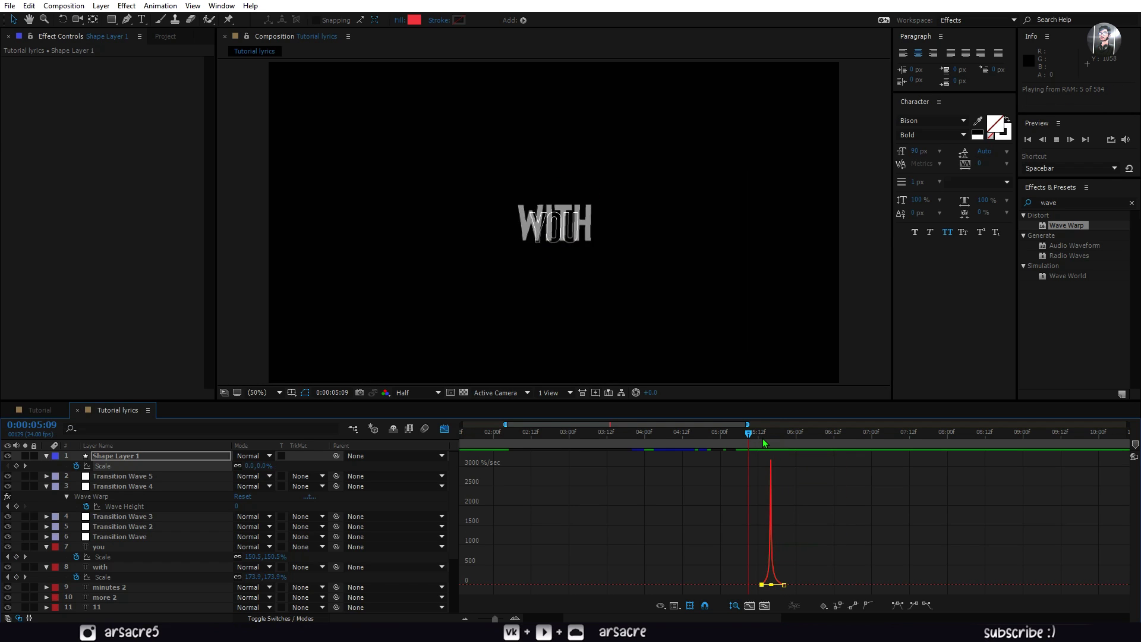
key("space")
key("shift+F3")
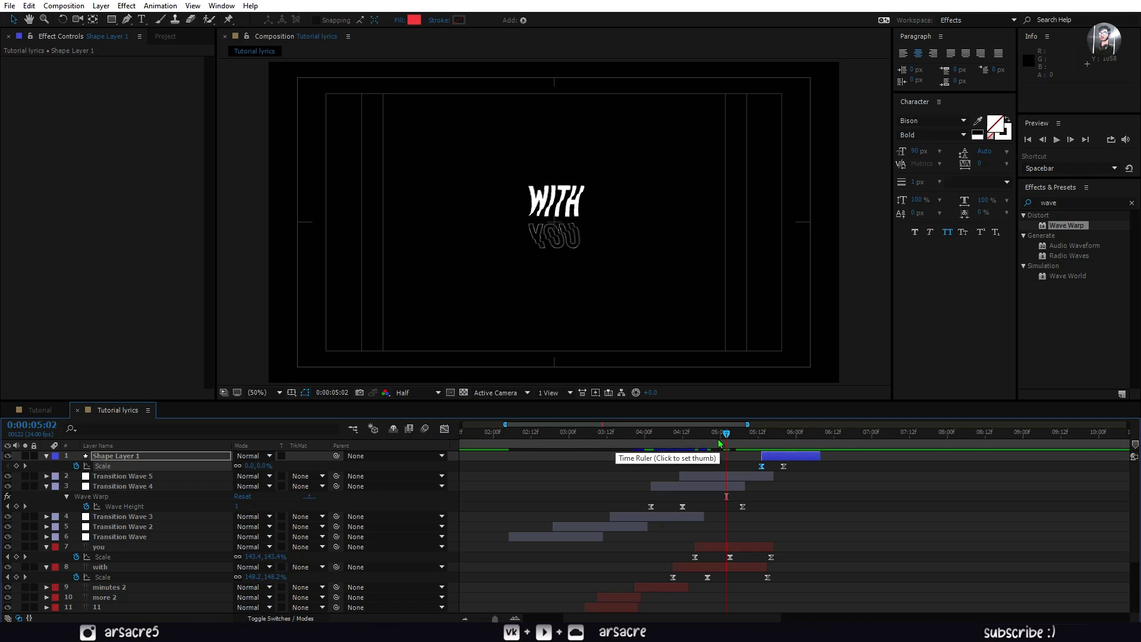
left_click_drag(768, 438, 791, 441)
key("g")
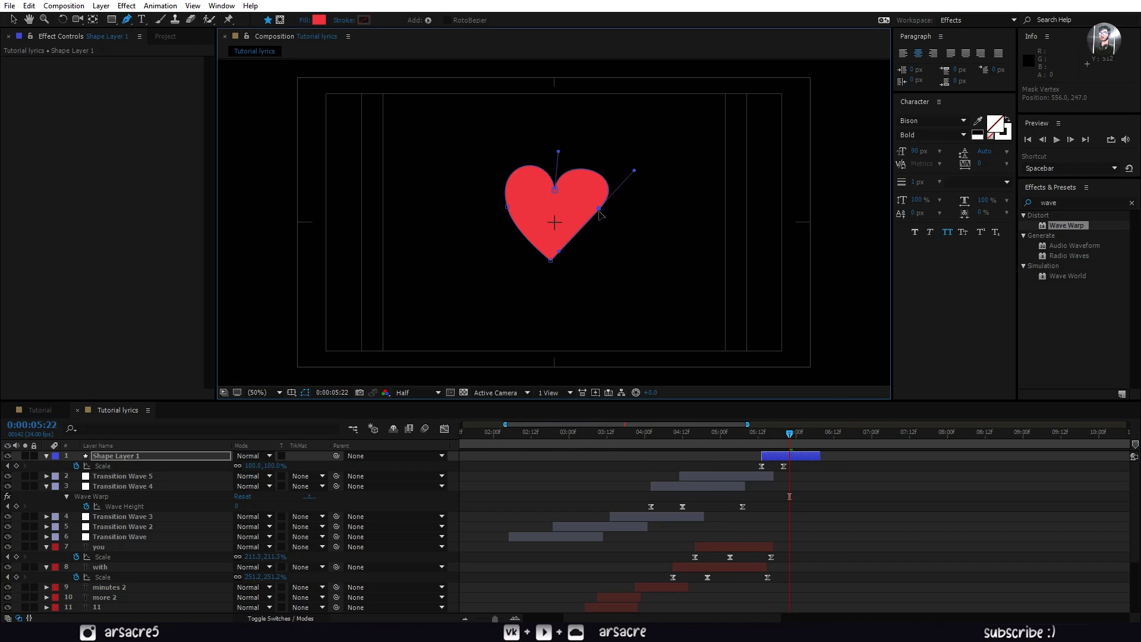
- Change the heart's stroke colour to red
key("space")
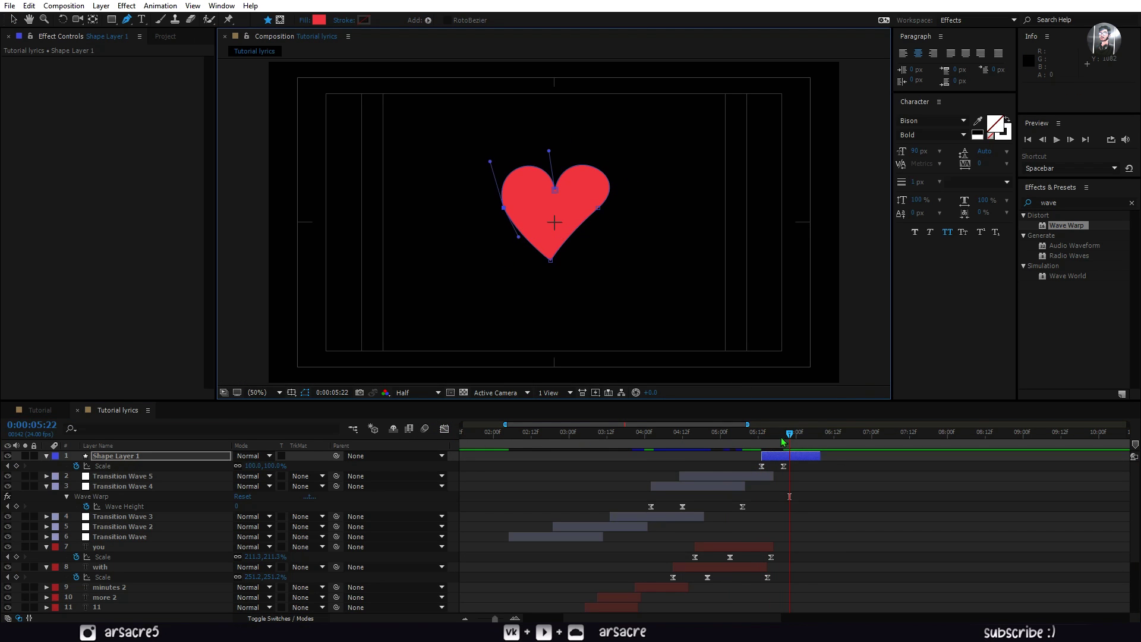
left_click(783, 437)
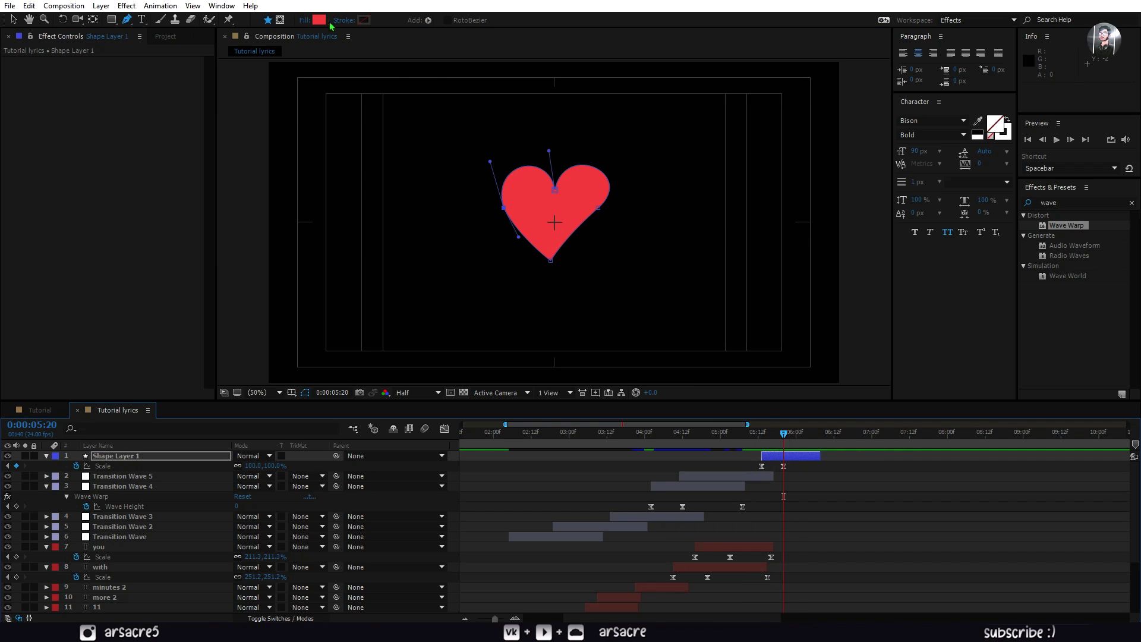
left_click(363, 22)
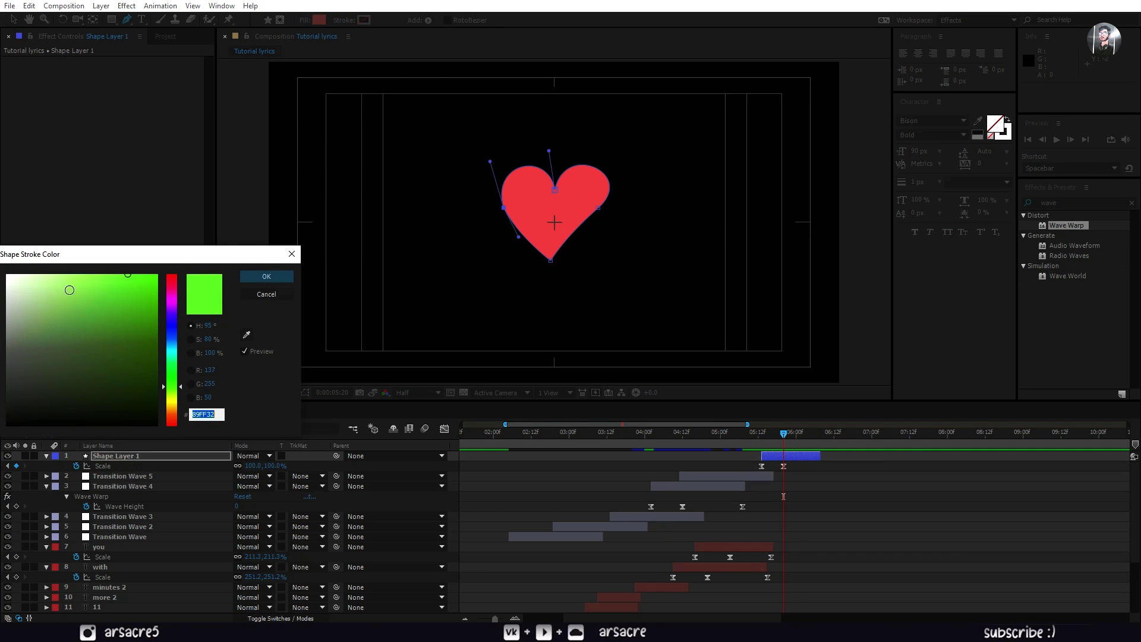
left_click_drag(69, 289, 7, 274)
left_click_drag(162, 310, 139, 277)
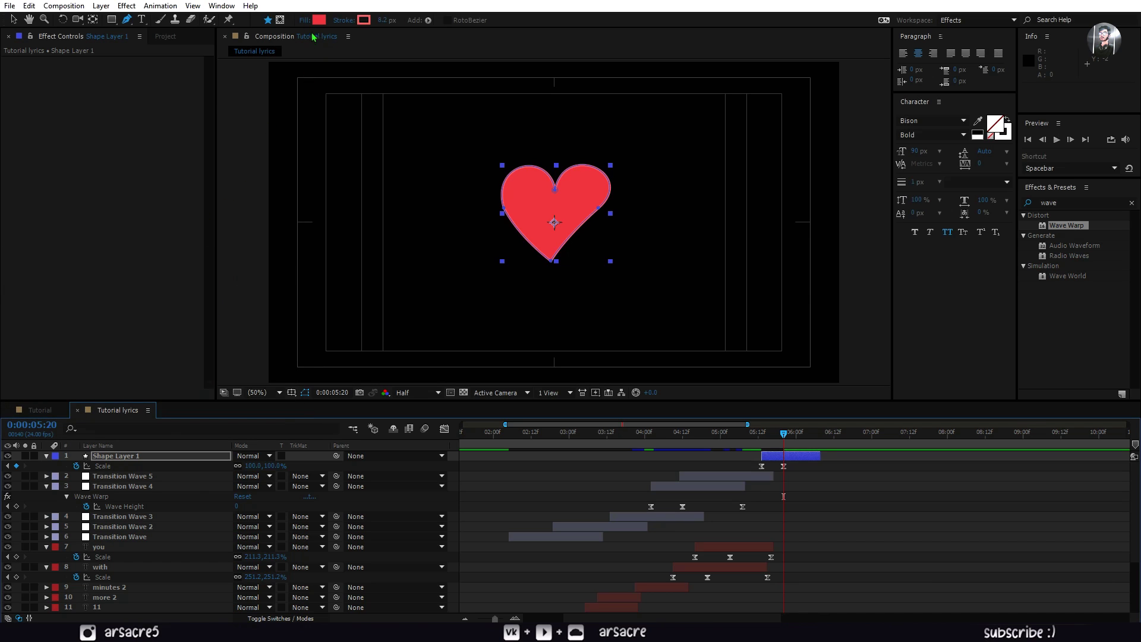
- Set the heart's fill to None so only the outline remains
left_click(306, 21)
left_click(796, 212)
left_click(838, 280)
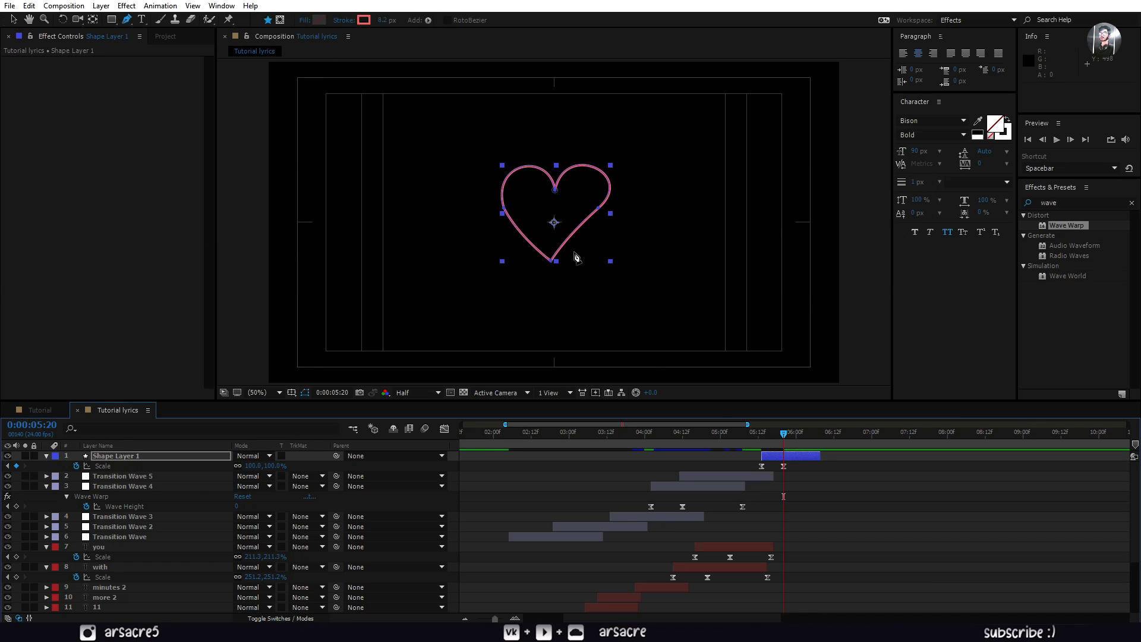
left_click(745, 432)
left_click_drag(775, 440, 793, 436)
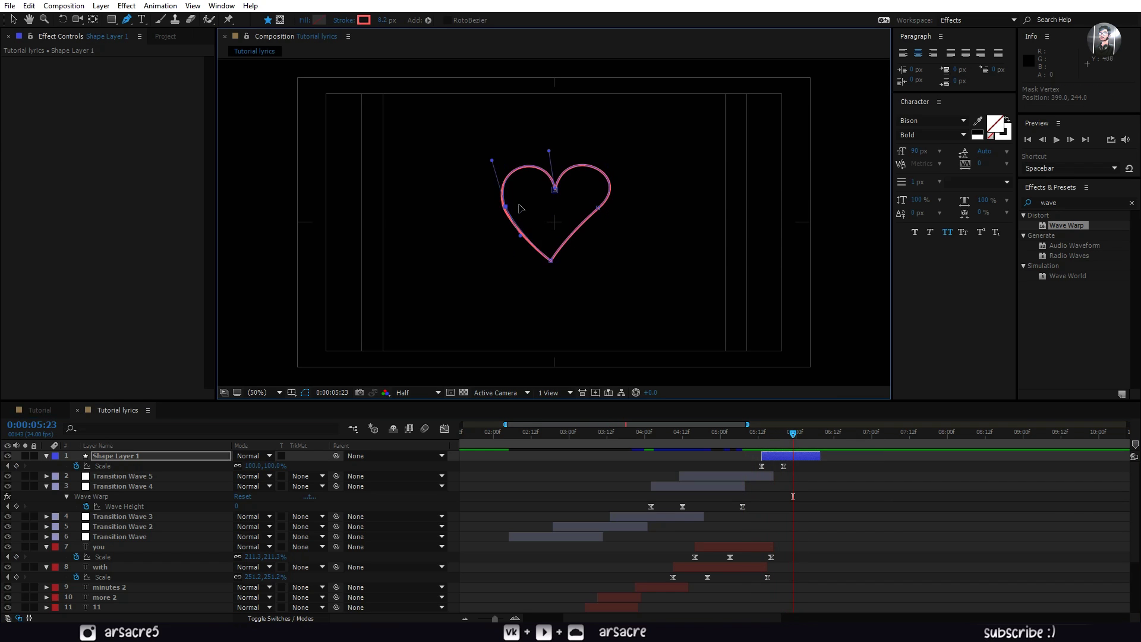
left_click(559, 250)
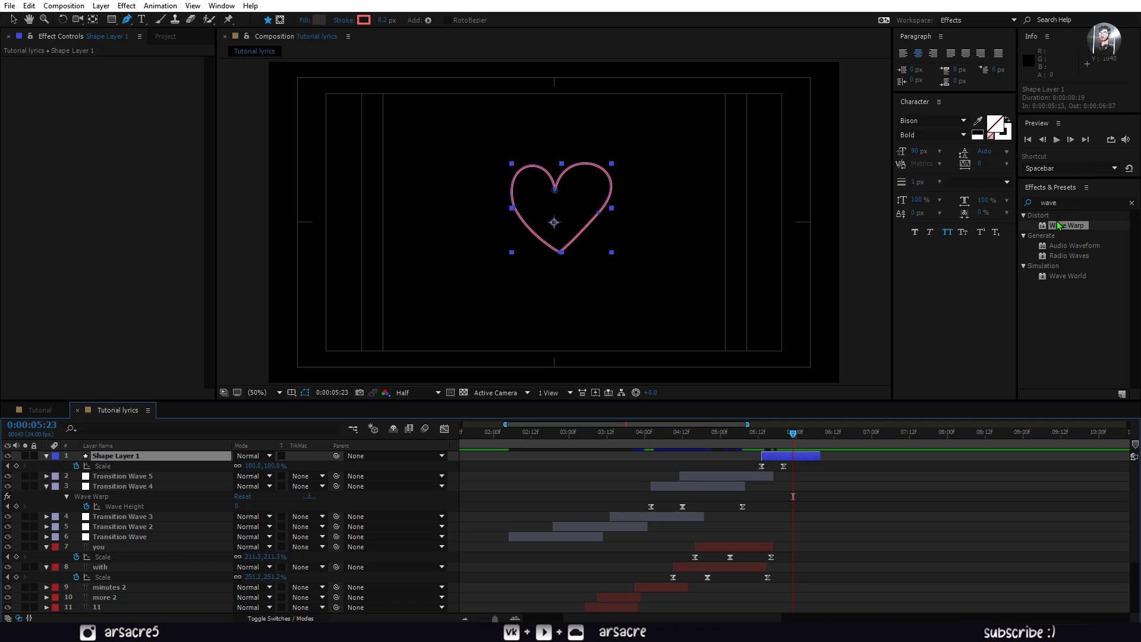
- Duplicate the heart, move the copy right, recolour its outline blue and rotate it
left_click(791, 440)
key("ctrl+d")
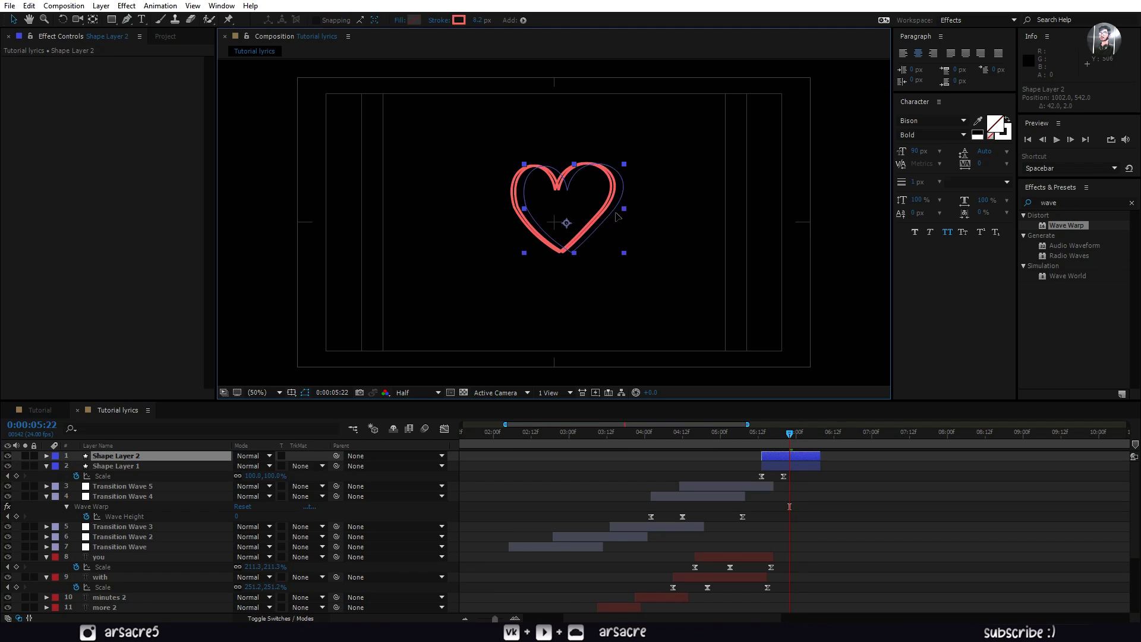
mouse_move(589, 219)
left_mouse_down()
mouse_move(723, 202)
mouse_move(754, 211)
left_mouse_up()
left_click(458, 20)
left_click_drag(172, 278, 174, 342)
left_click(266, 276)
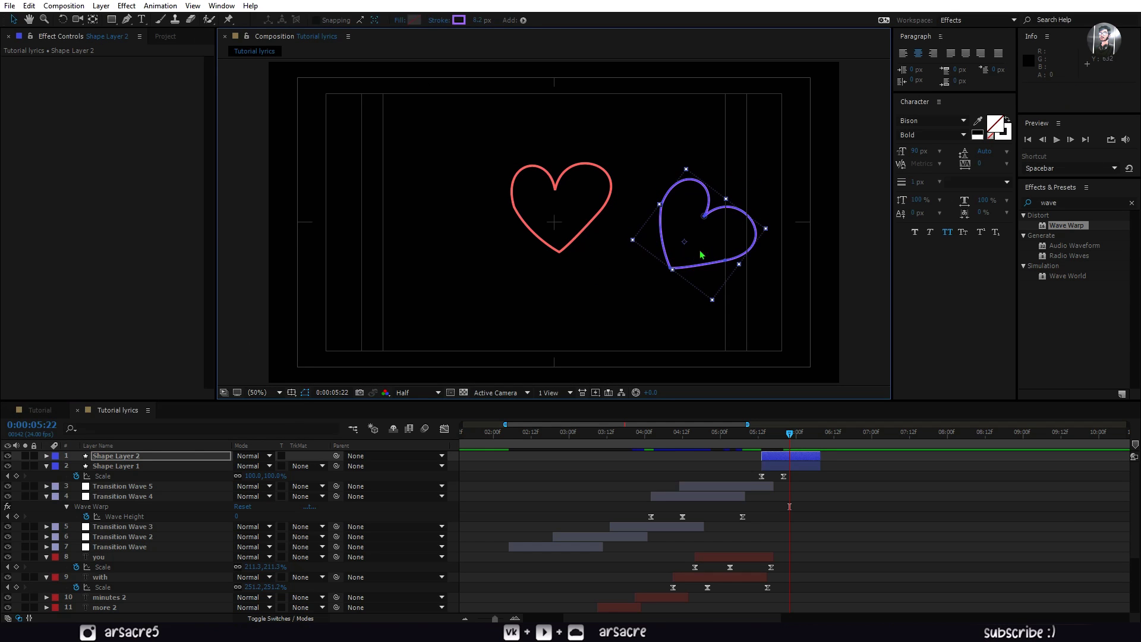
- Add a third heart left of the original, shrink both side hearts, and outline the left one white
key("ctrl+d")
left_click_drag(707, 223, 392, 214)
left_click_drag(382, 330, 400, 343)
key("s")
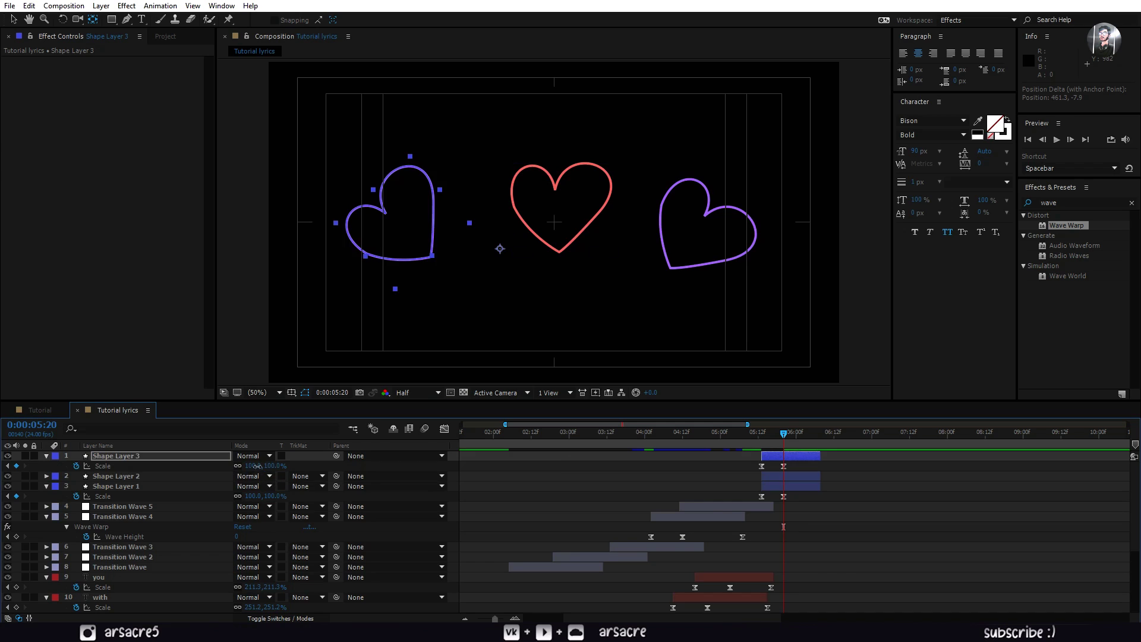
left_click(115, 475)
mouse_move(254, 466)
left_mouse_down()
mouse_move(232, 465)
mouse_move(241, 486)
left_mouse_up()
left_click(116, 455)
left_click(458, 19)
key("Escape")
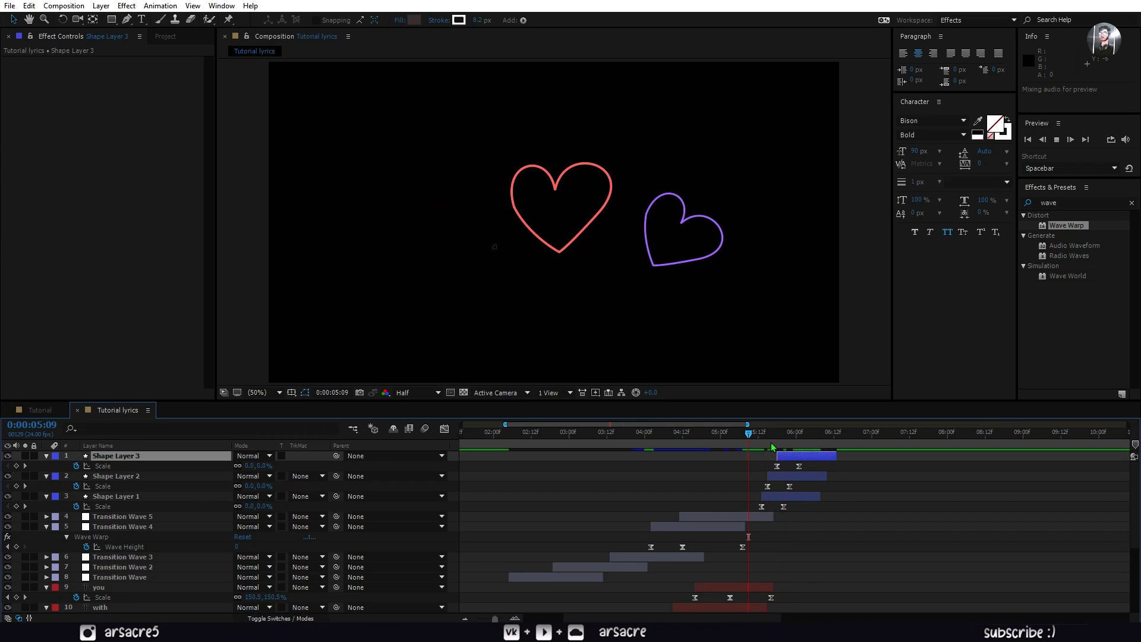
- Stagger the copied hearts and add Position keyframes so all three fly apart
mouse_move(764, 443)
left_mouse_down()
mouse_move(820, 446)
mouse_move(852, 476)
mouse_move(834, 493)
left_mouse_up()
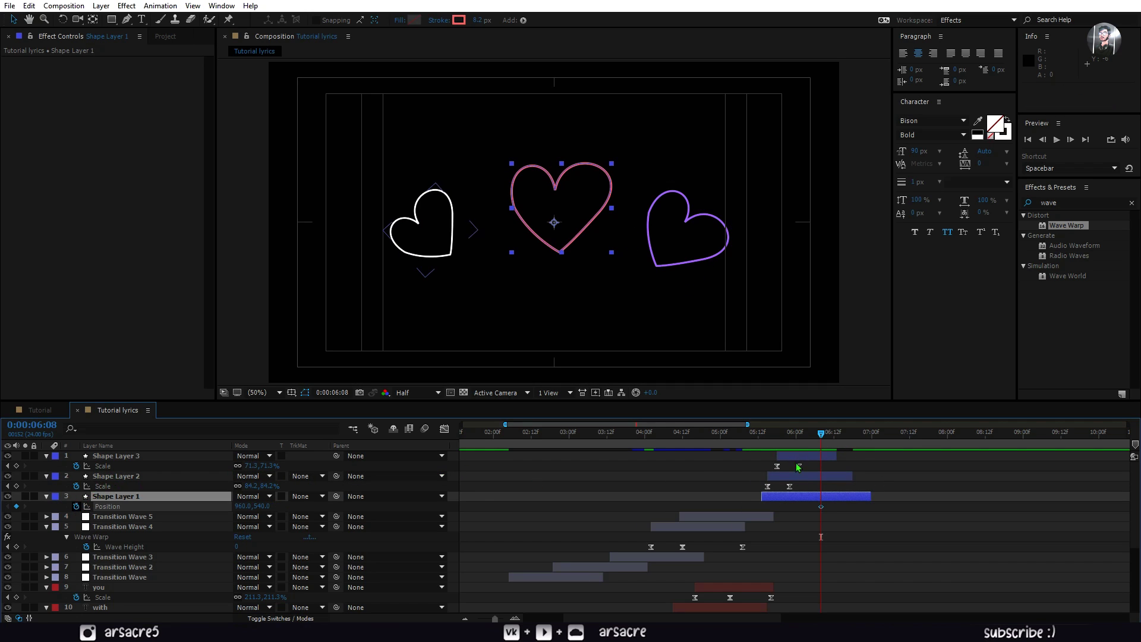
mouse_move(821, 508)
left_mouse_down()
mouse_move(811, 507)
mouse_move(870, 516)
left_mouse_up()
left_click(767, 433)
left_click(583, 470)
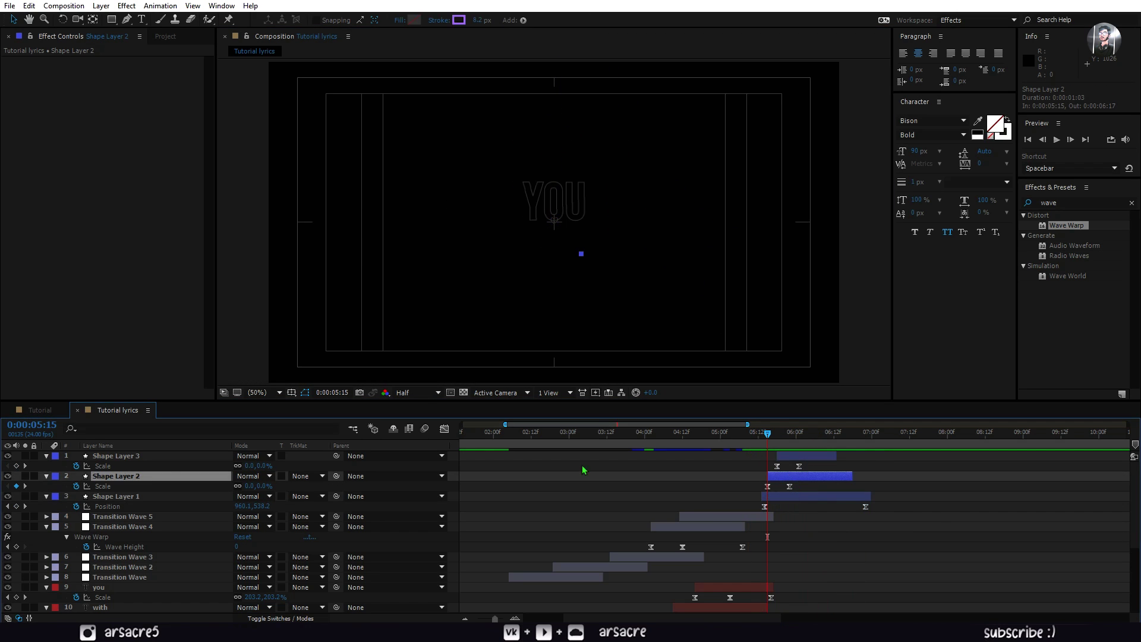
left_click_drag(833, 442, 785, 442)
key("ctrl+Up")
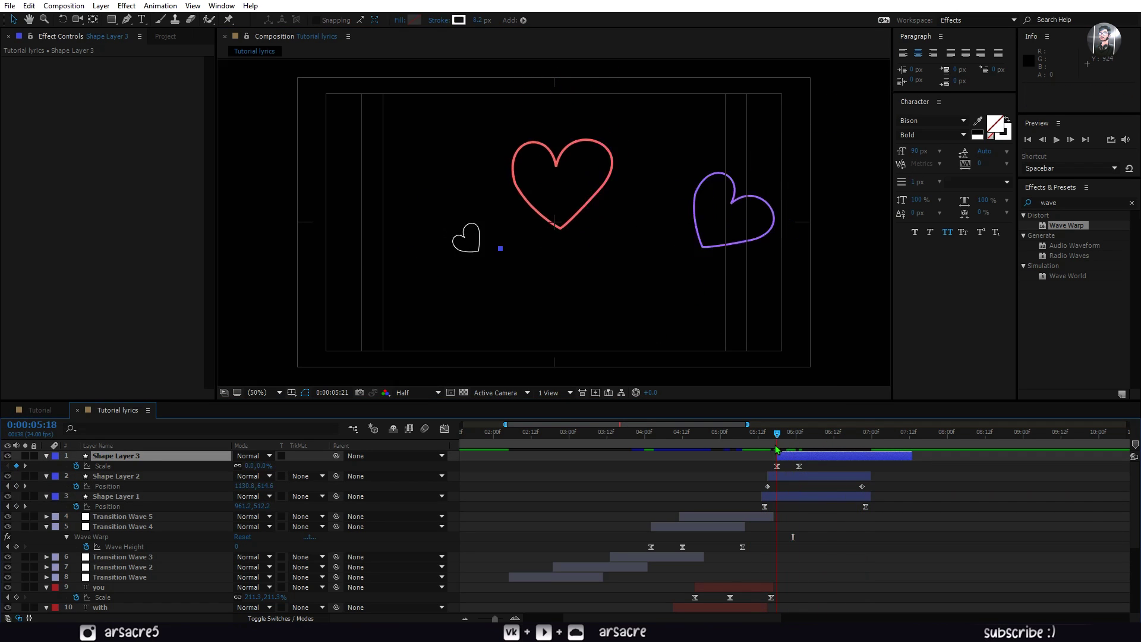
key("p")
key("ctrl+Down")
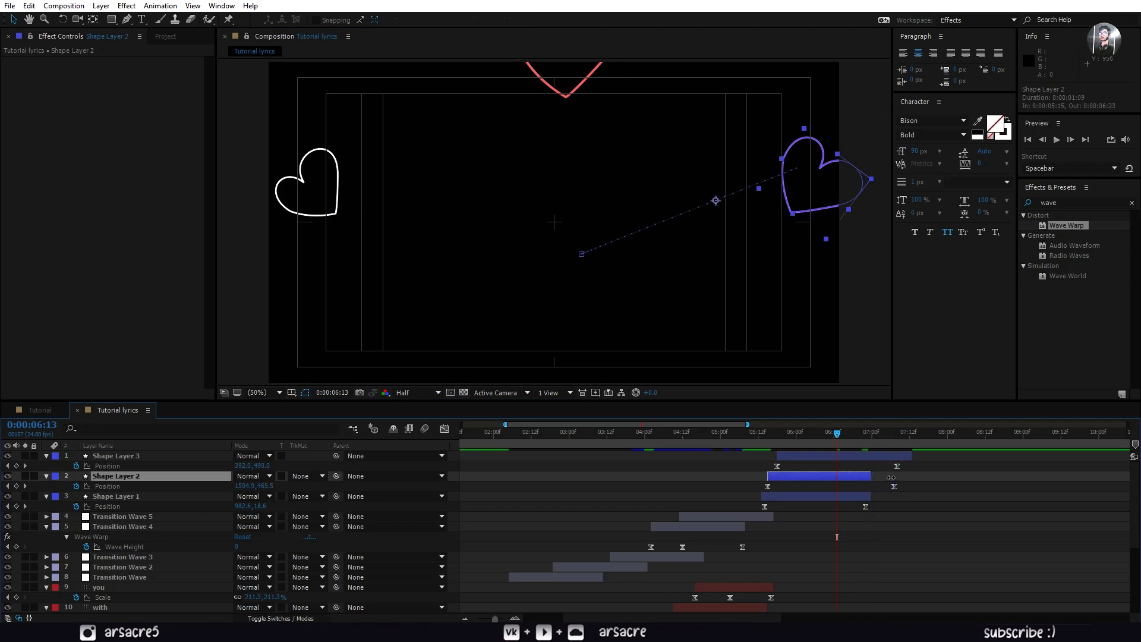
key("space")
left_click(727, 513)
- Duplicate Transition Wave 5 and start the copy at the heart section
key("ctrl+a")
key("u")
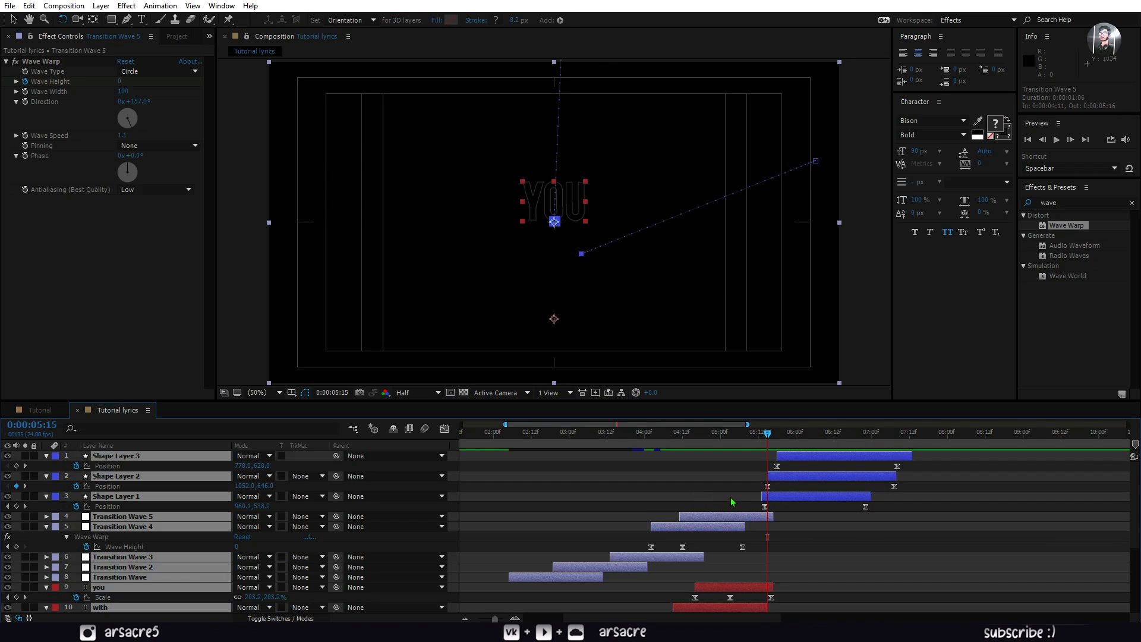
key("F2")
left_click_drag(721, 484, 714, 484)
key("ctrl+d")
key("ctrl+shift+bracketright")
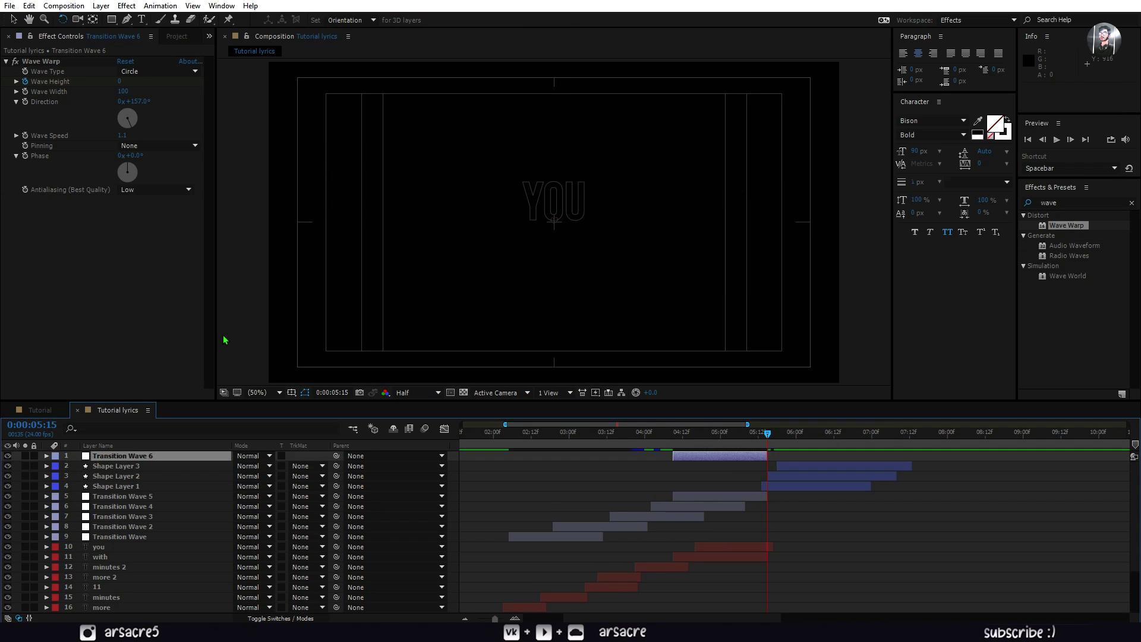
key("bracketleft")
key("space")
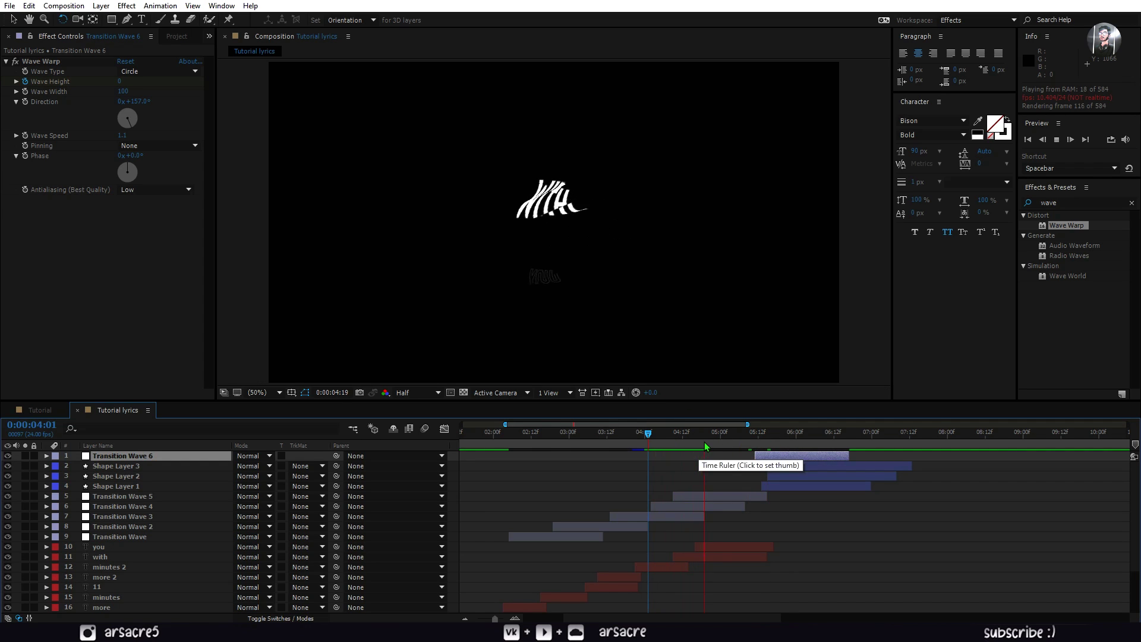
left_click_drag(689, 493, 696, 493)
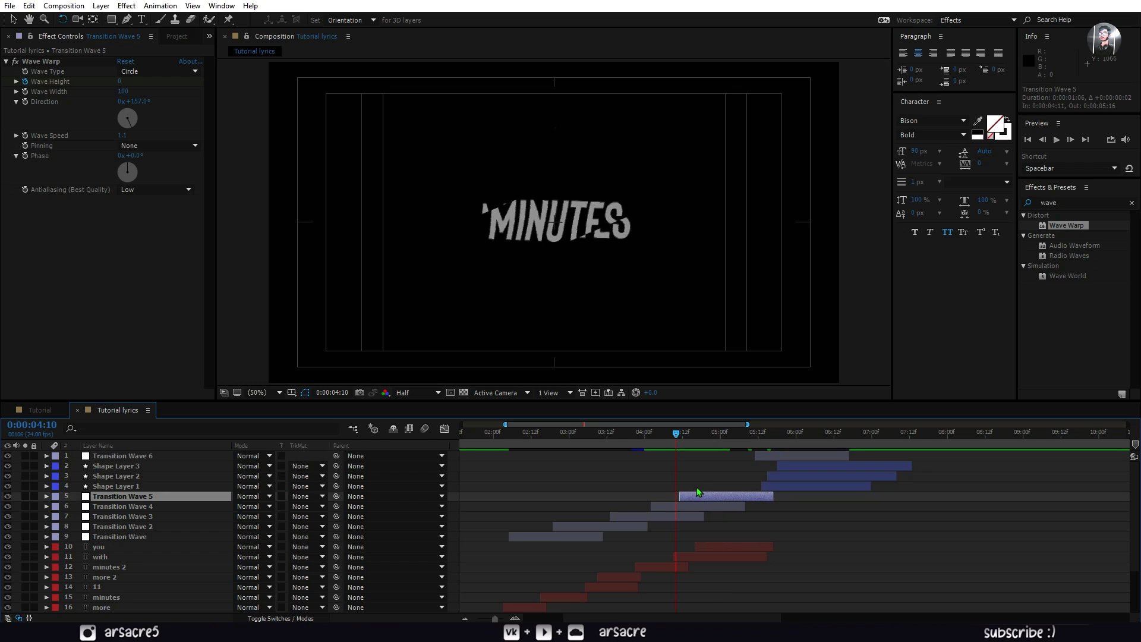
key("space")
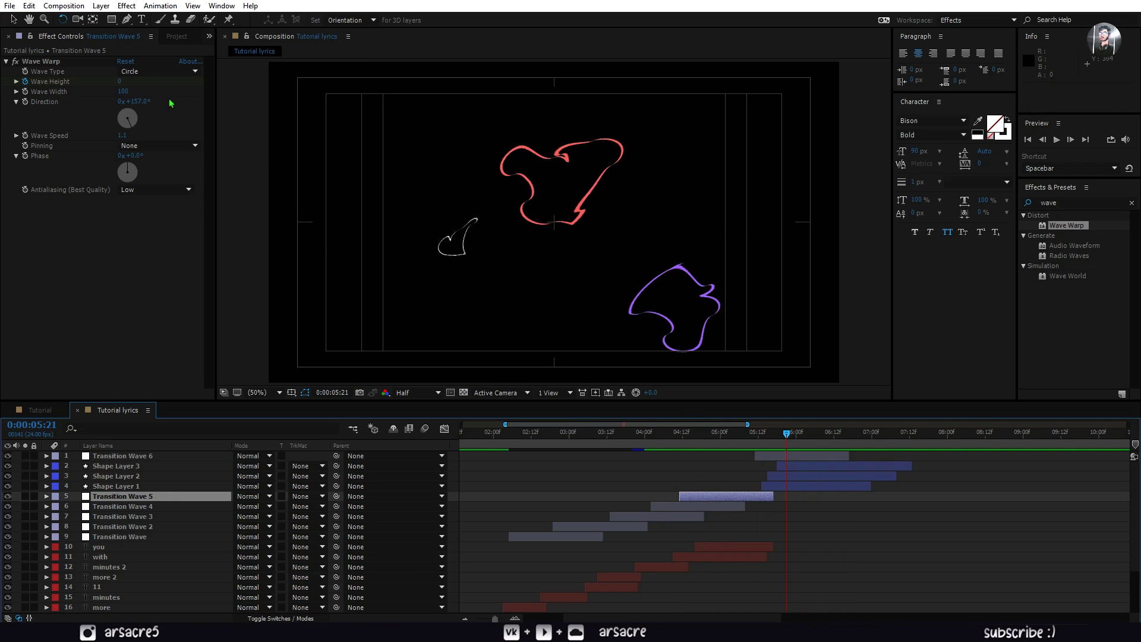
- Set Transition Wave 6's Wave Warp type to Sine and preview it
left_click(156, 70)
left_click(143, 84)
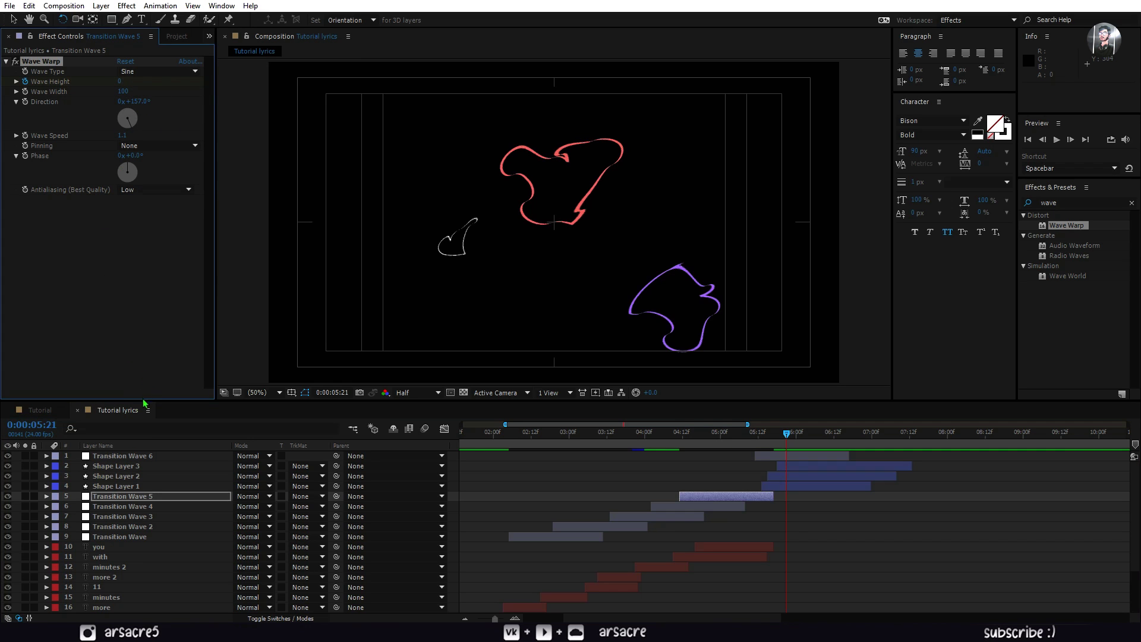
left_click(122, 455)
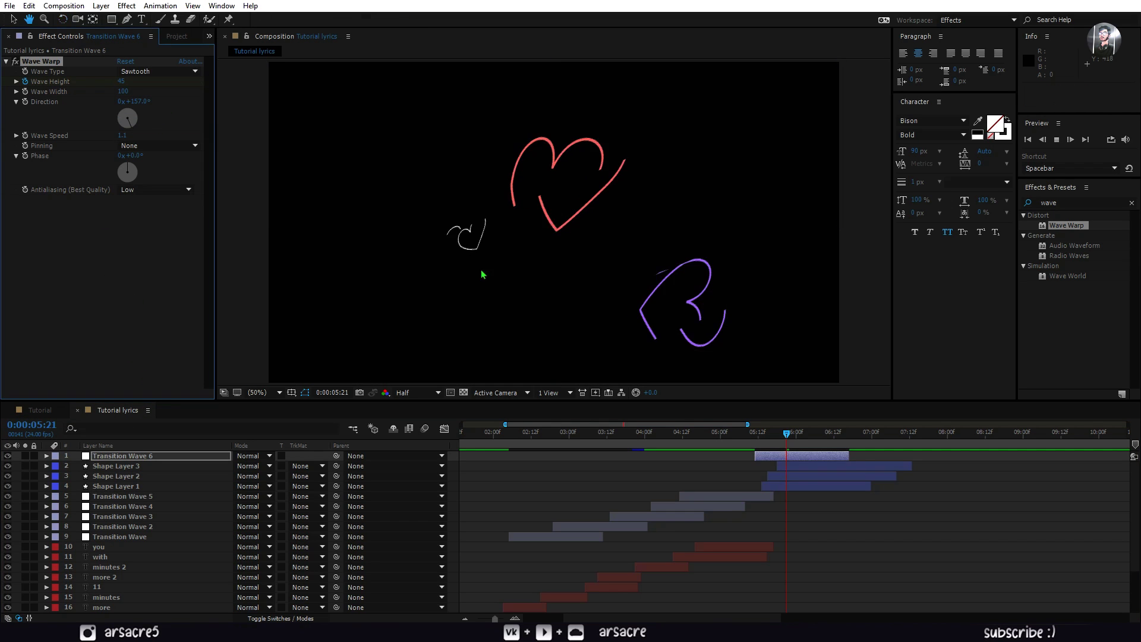
key("space")
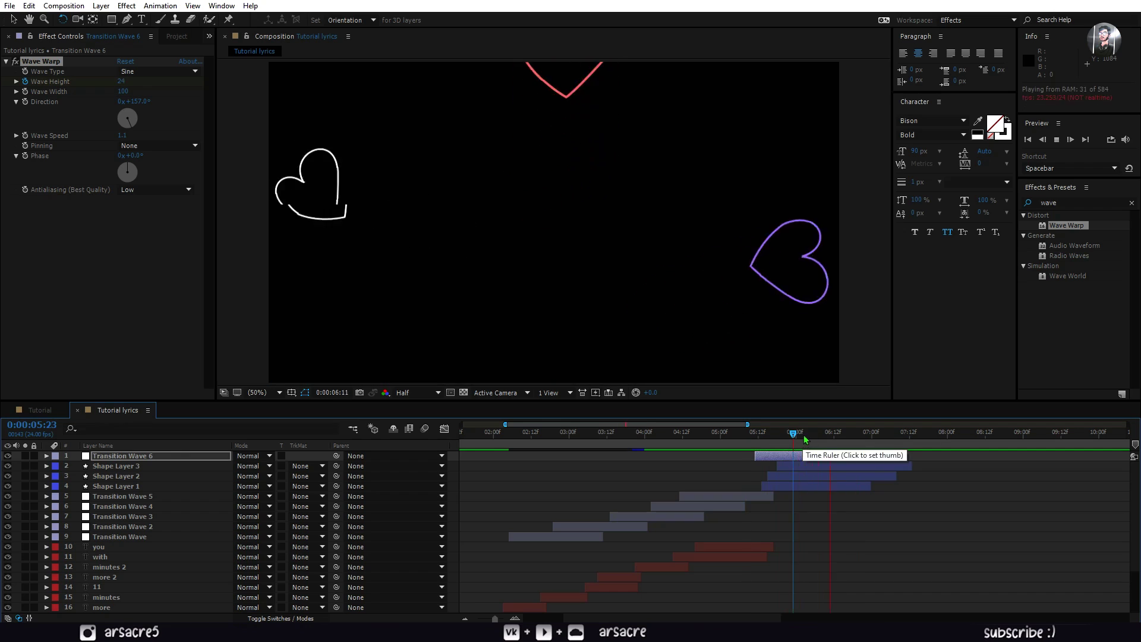
key("semicolon")
left_click(537, 590)
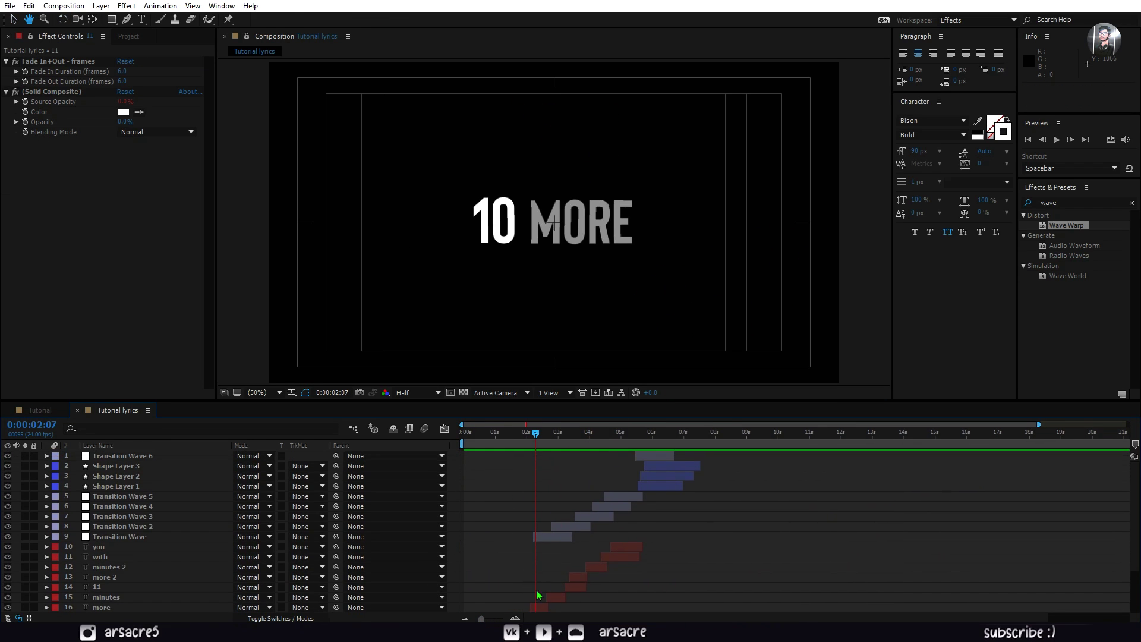
scroll(504, 511, "down", 3)
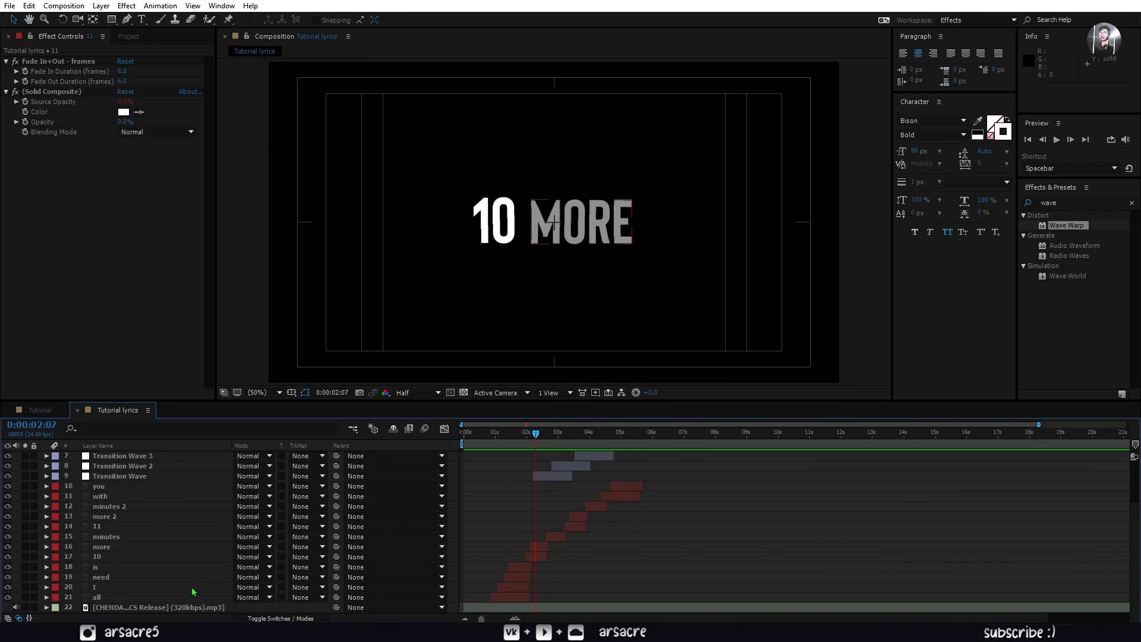
- Select the lyric layers 'you' through 'all' and pre-compose them as Text Main
left_click(105, 598)
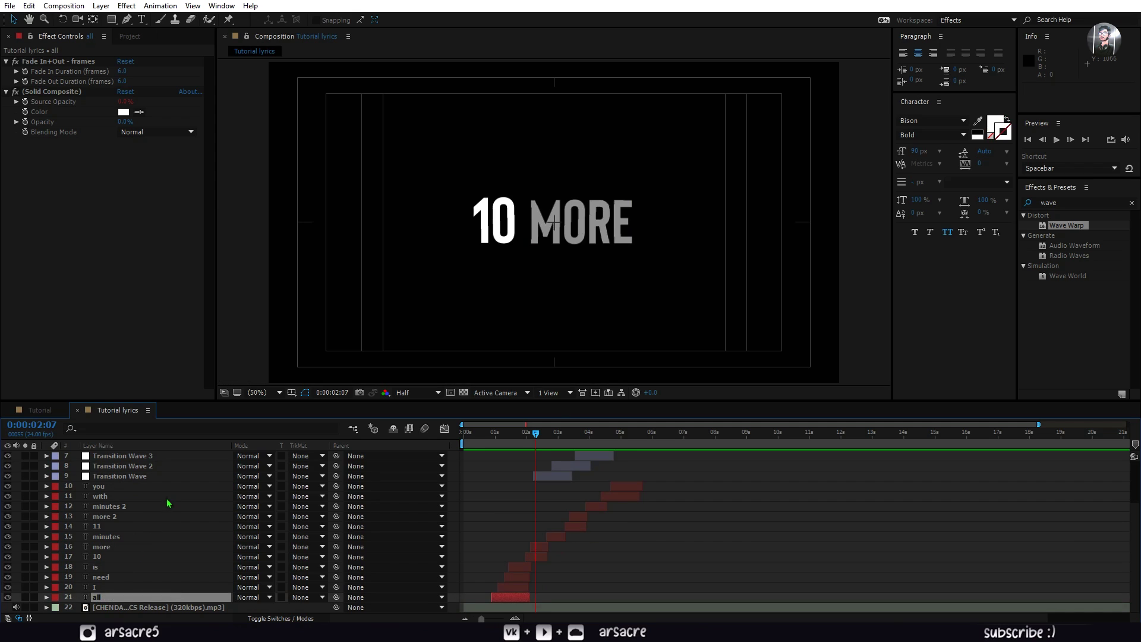
left_click(135, 490, "shift")
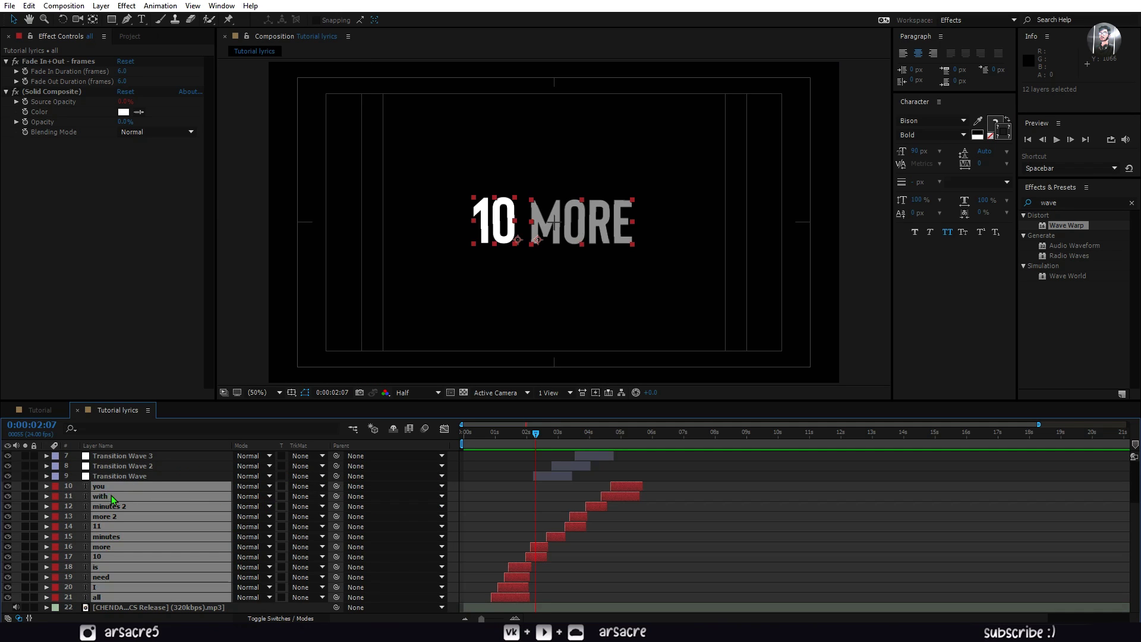
right_click(111, 500)
left_click(148, 403)
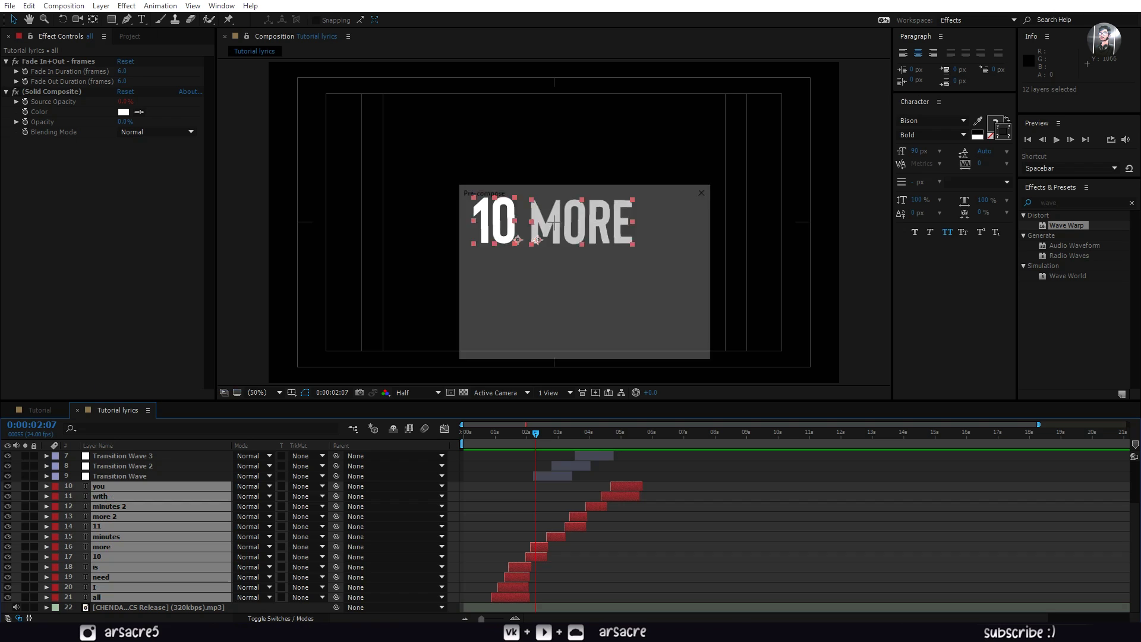
type("Text Main")
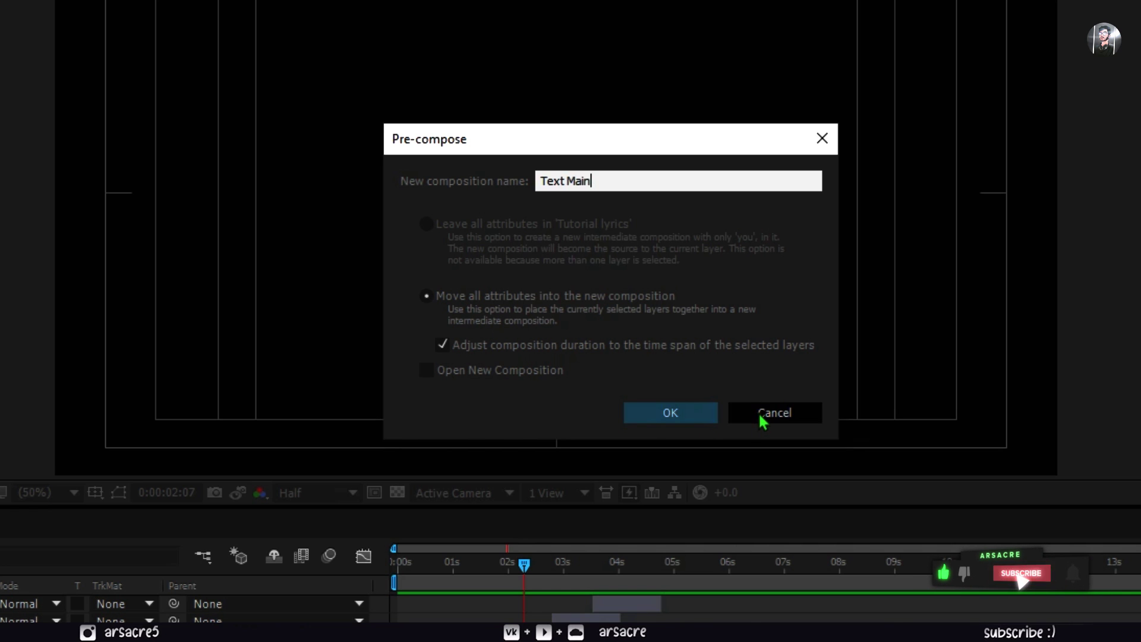
left_click(675, 427)
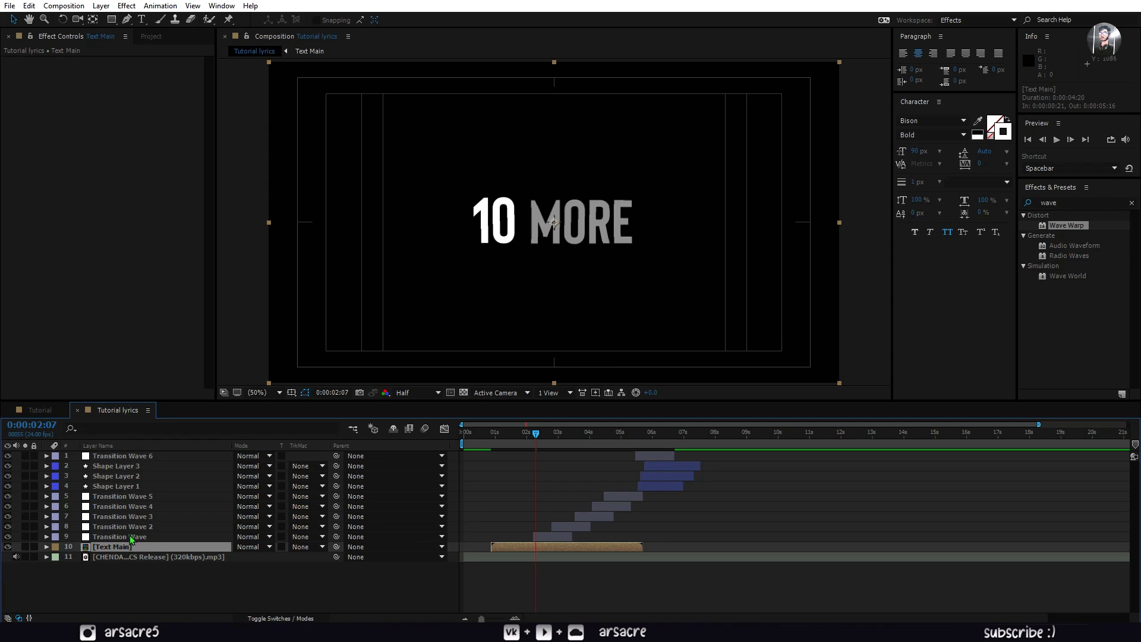
- Duplicate the Text Main comp as Text Outline FX and open it
left_click(151, 37)
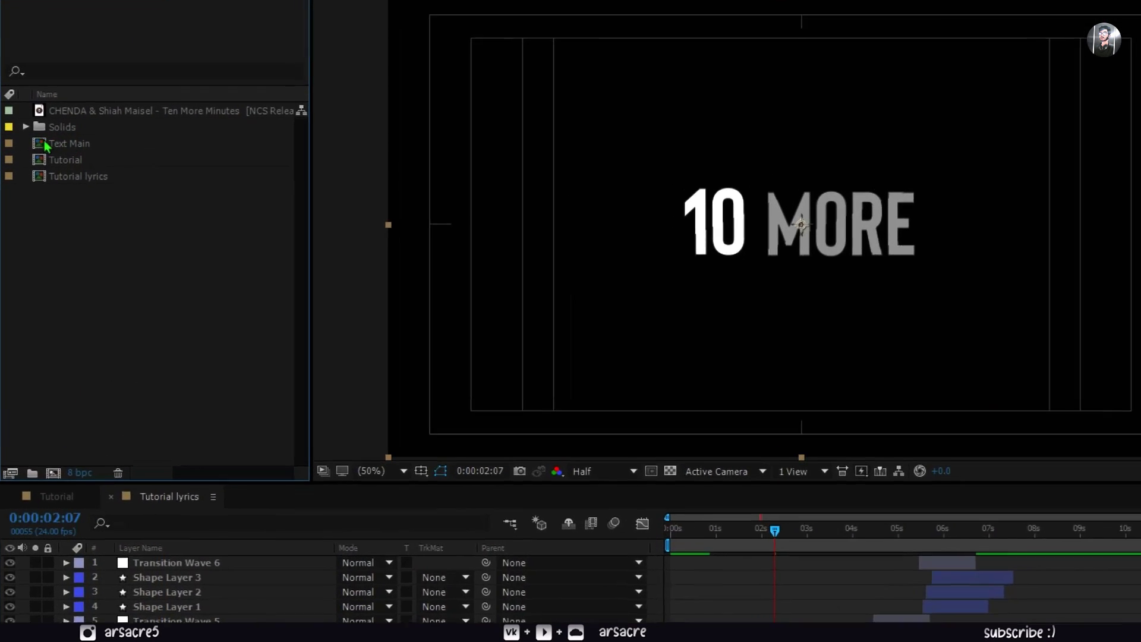
left_click(72, 138)
key("ctrl+d")
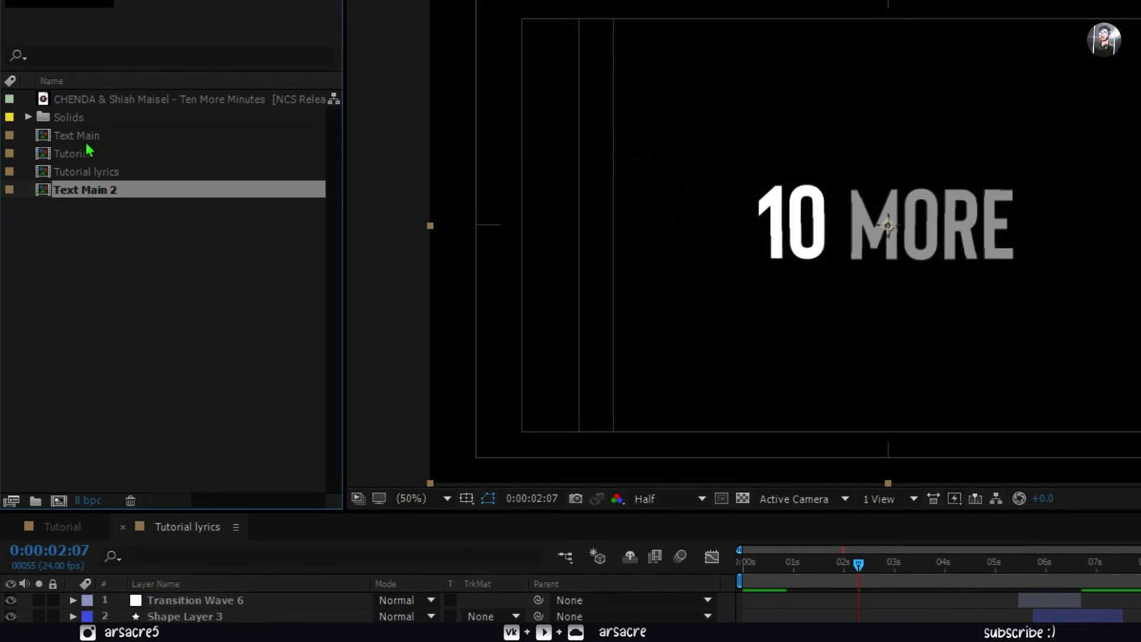
key("Return")
type("Text Ma")
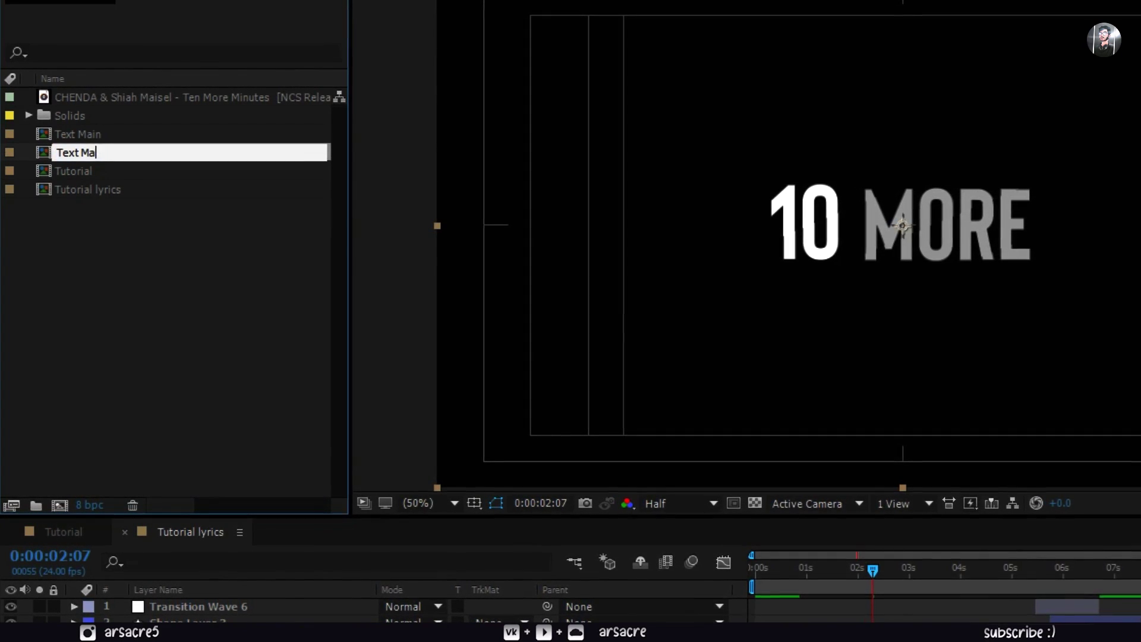
key("BackSpace")
key("BackSpace")
type("Outline FX")
key("Return")
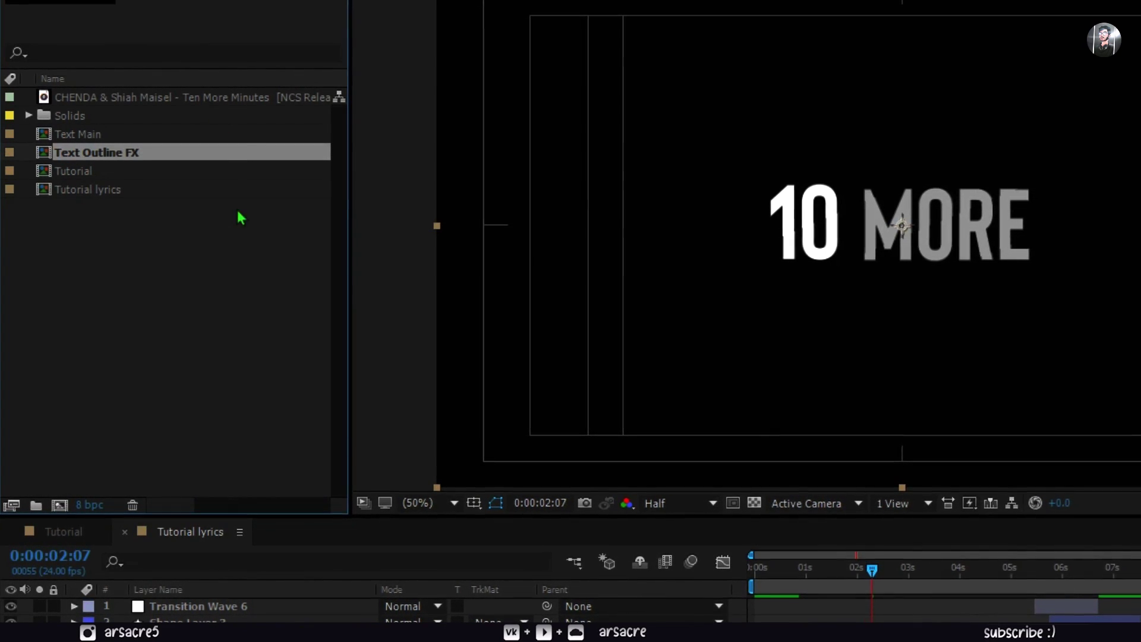
left_click(149, 198)
left_click(119, 154)
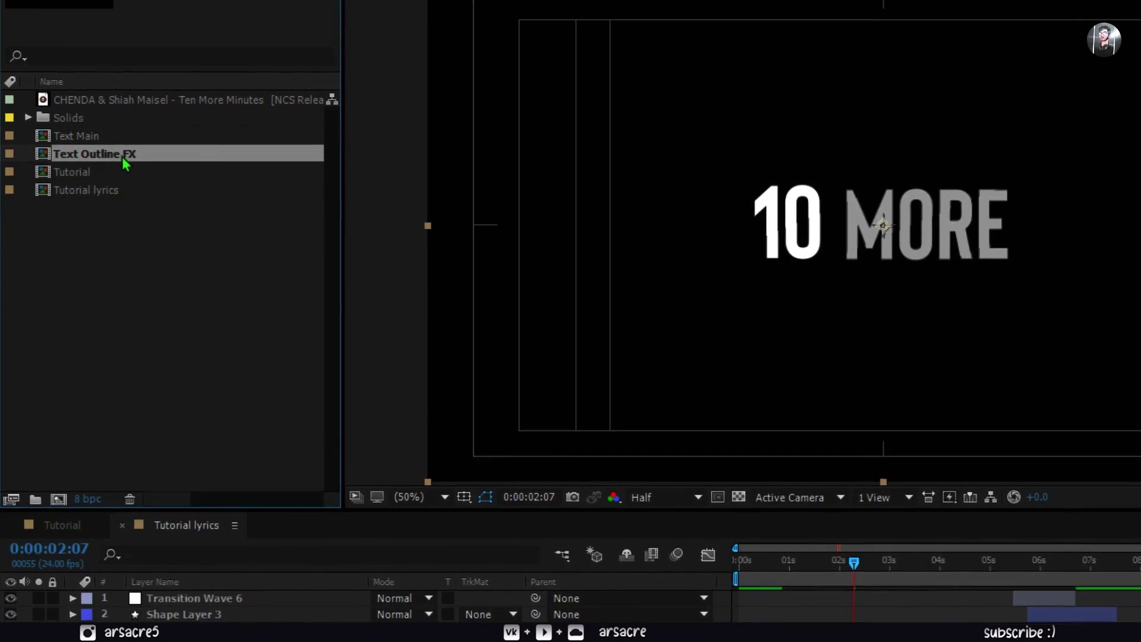
double_click(122, 156)
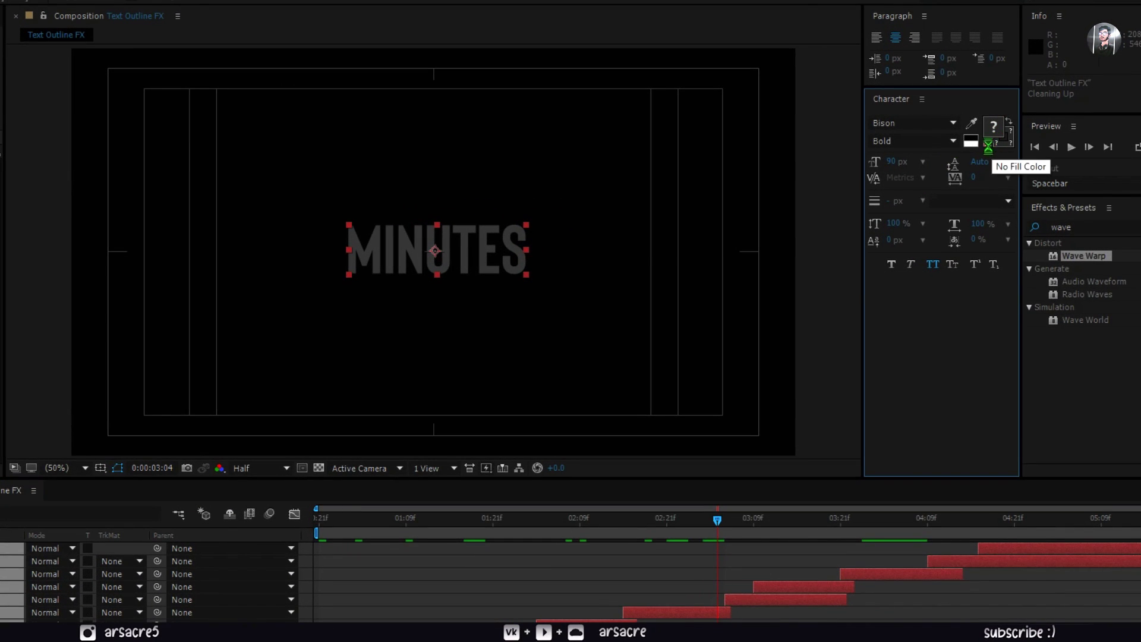
- Give the lyric text no fill and a white FFFFFF stroke
left_click(986, 141)
left_click(1003, 136)
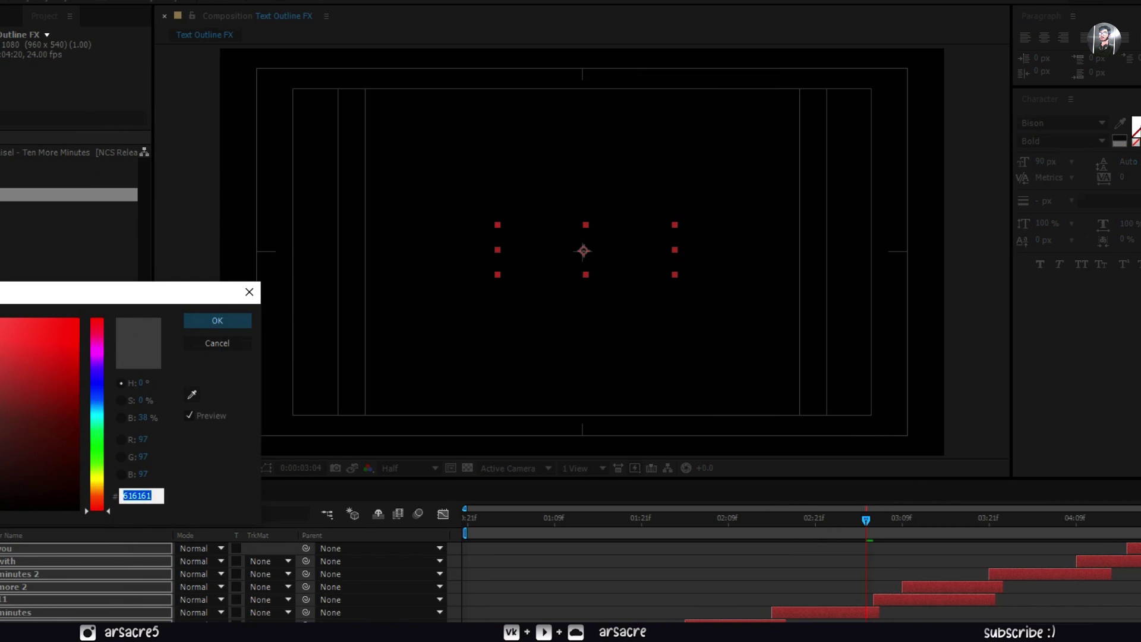
type("ffffff")
key("Tab")
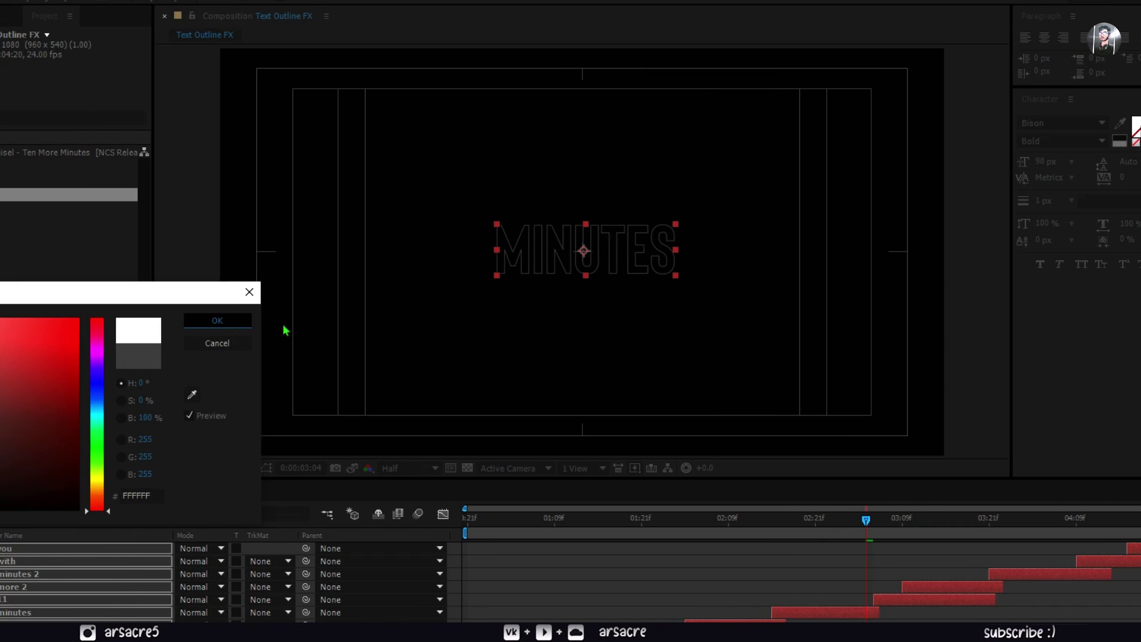
left_click(216, 320)
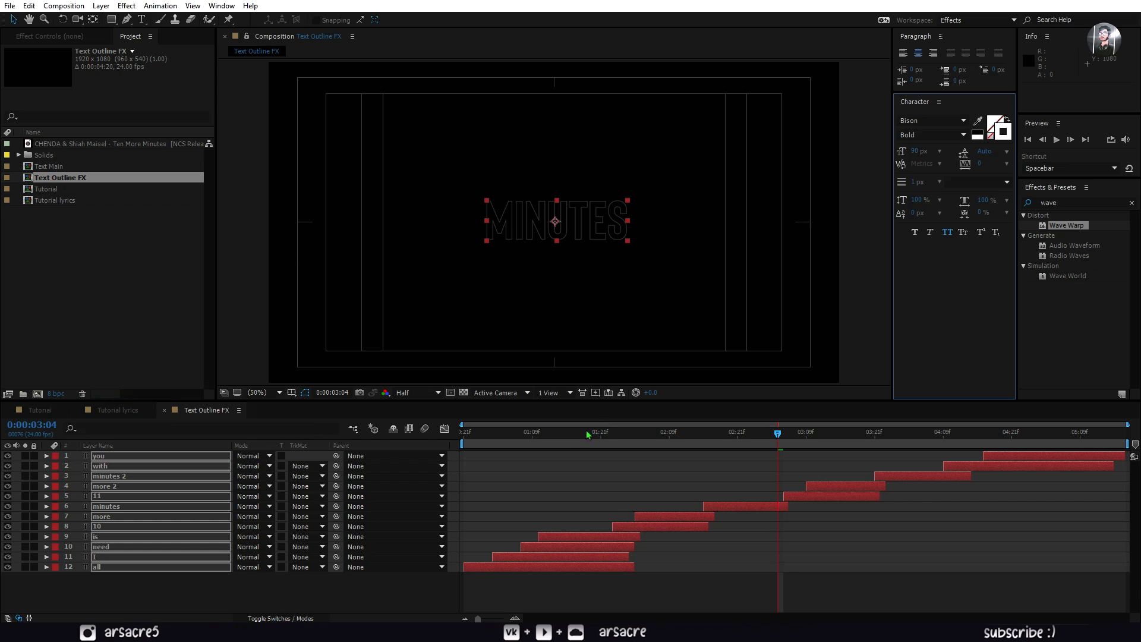
- Add Text Outline FX to Tutorial lyrics, time it to Text Main, and place it directly beneath
left_click(117, 411)
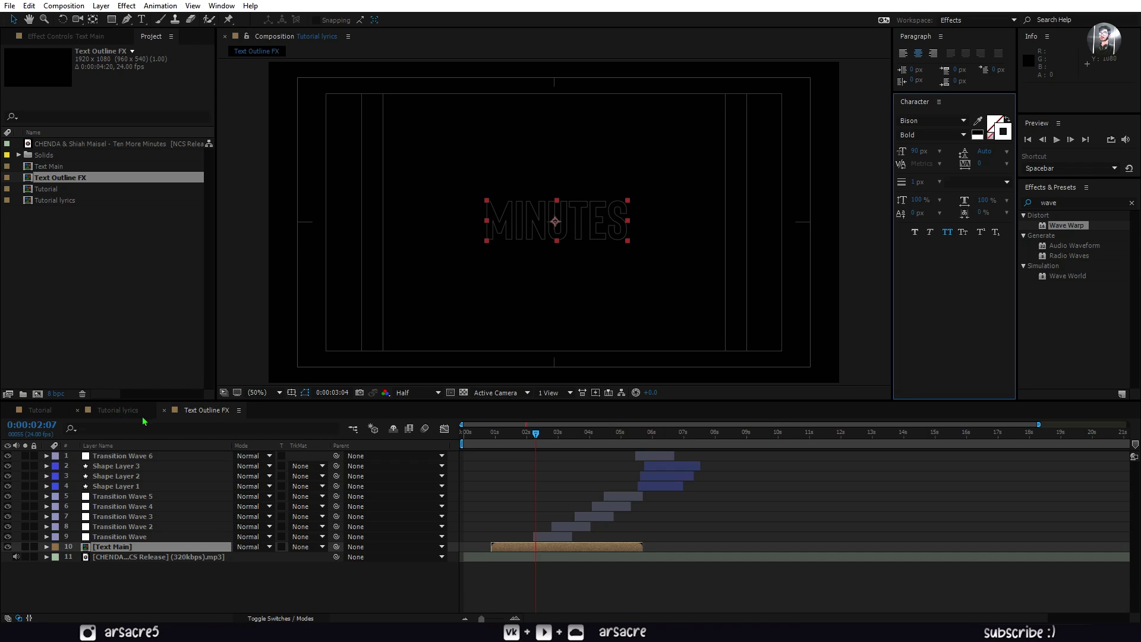
left_click(87, 227)
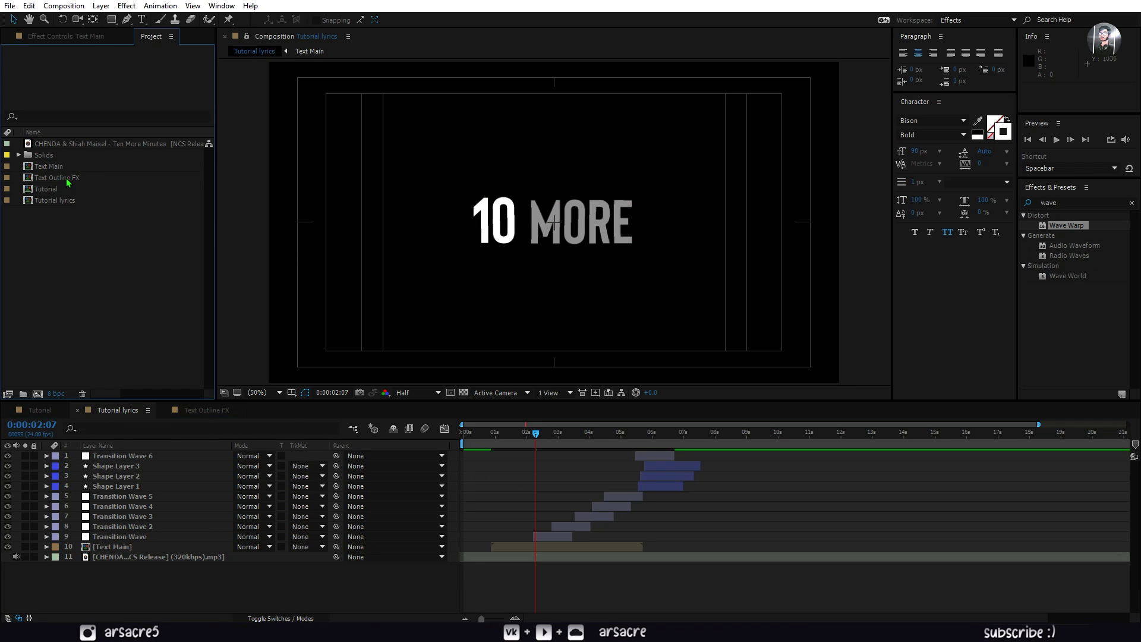
left_click_drag(67, 182, 89, 541)
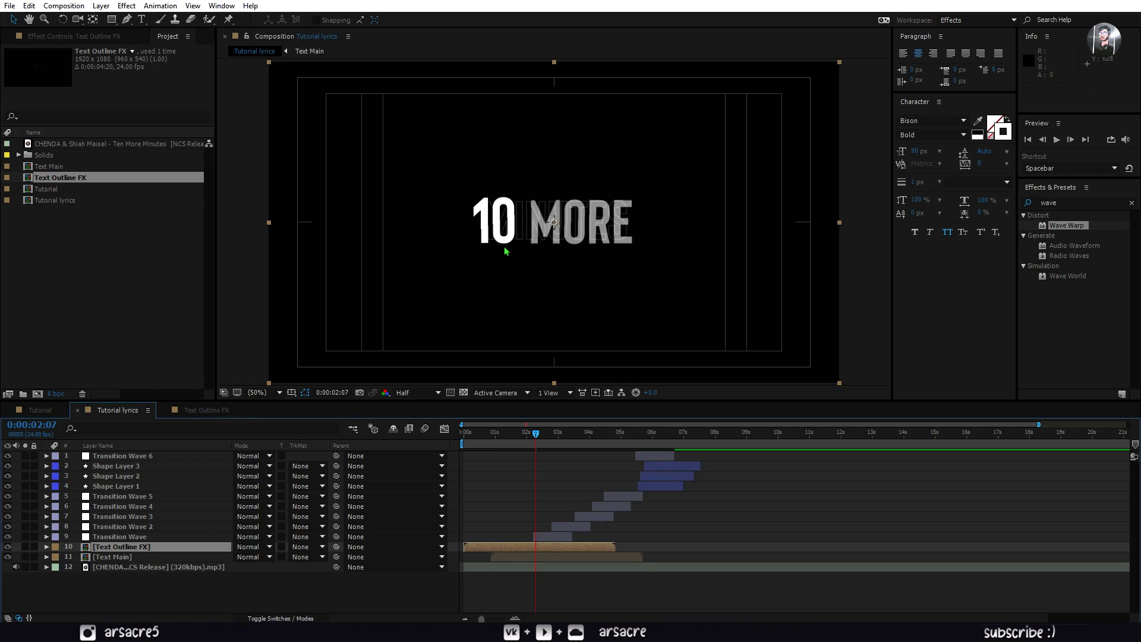
left_click_drag(503, 246, 421, 192)
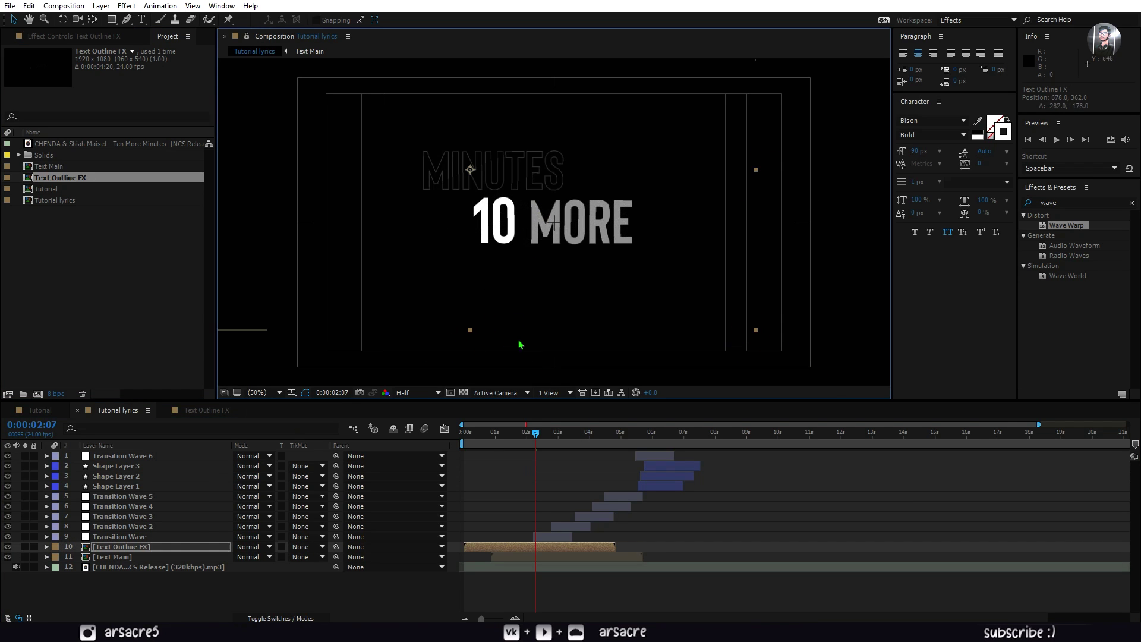
key("ctrl+z")
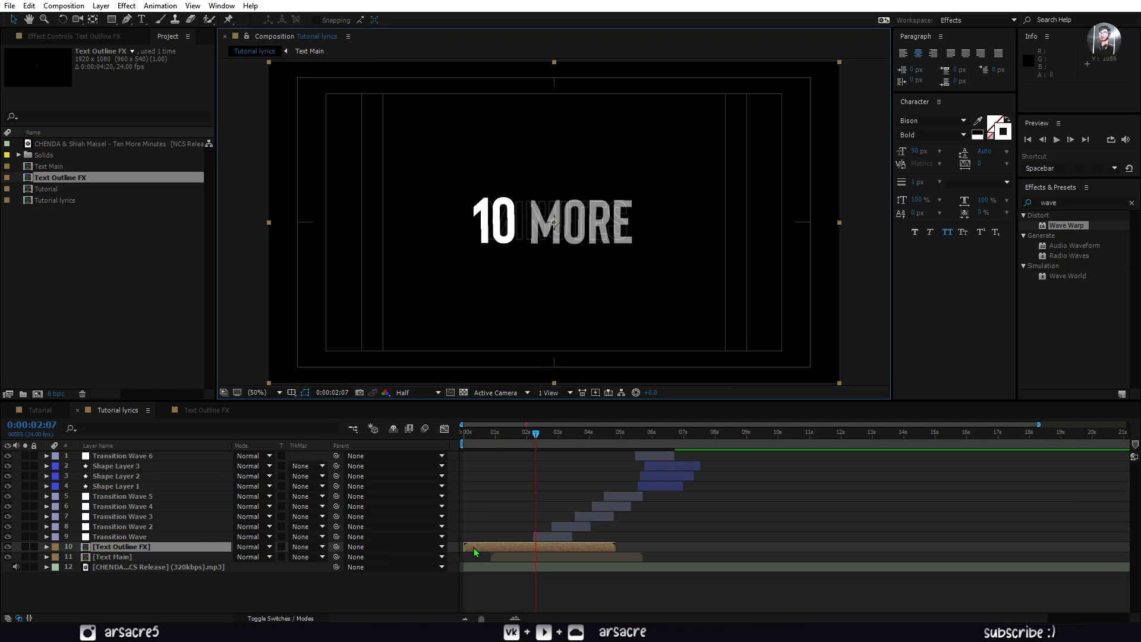
left_click_drag(473, 548, 507, 556)
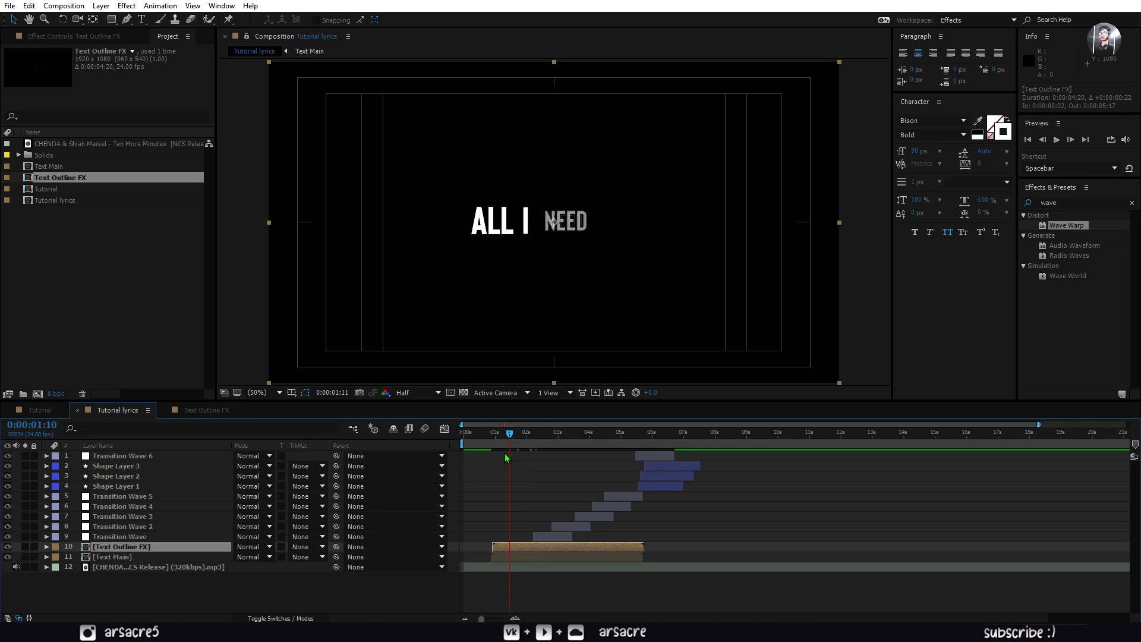
key("space")
key("ctrl+z")
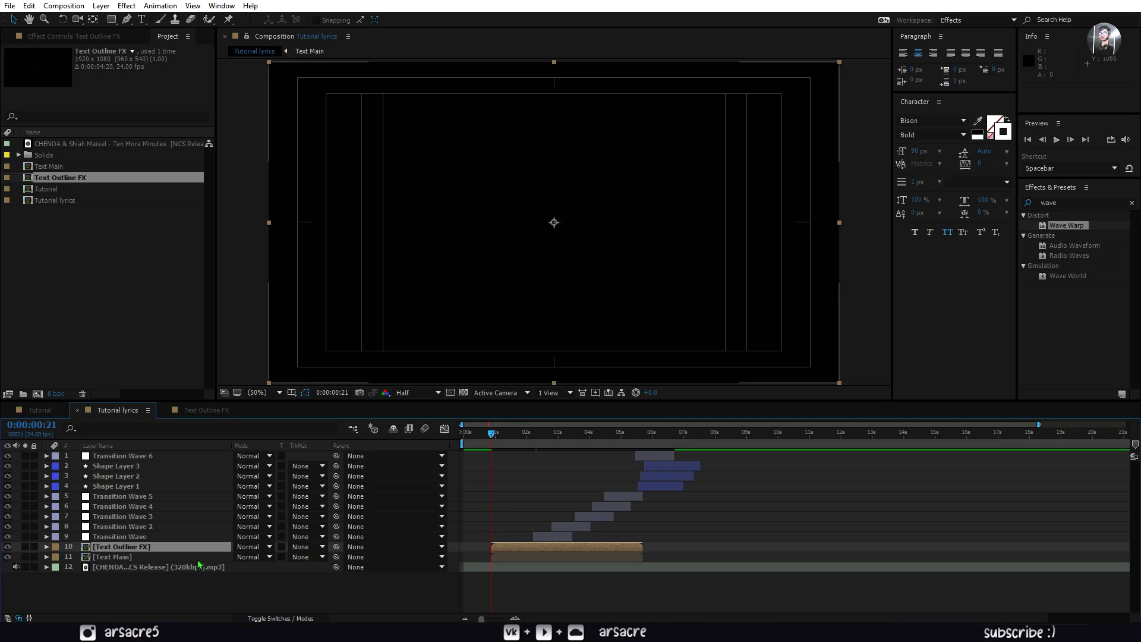
left_click_drag(150, 556, 151, 561)
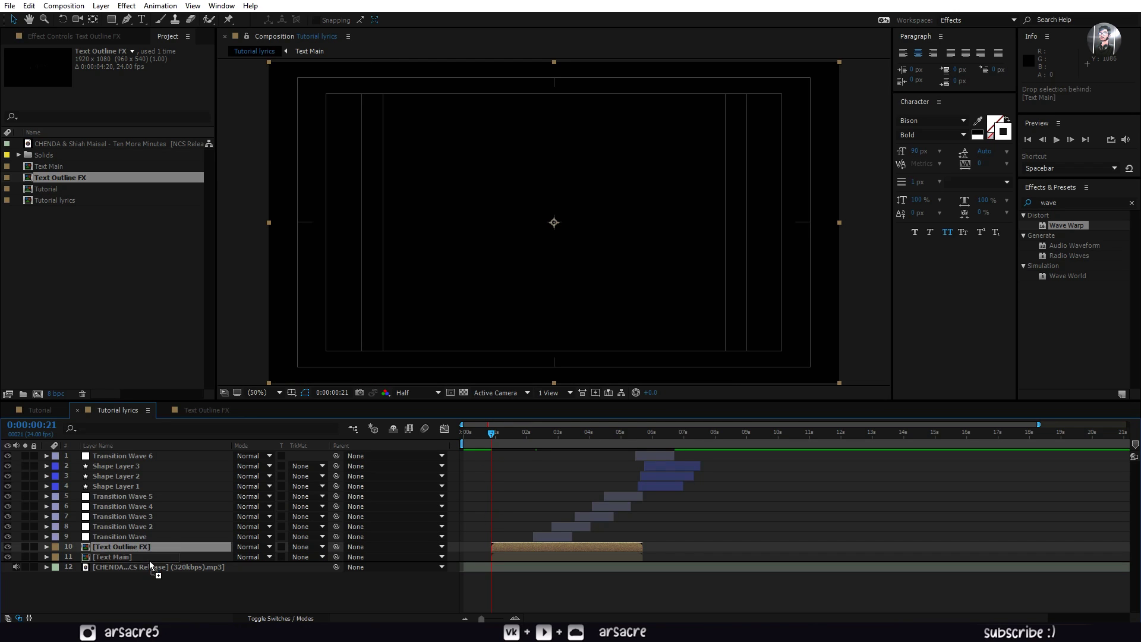
left_click(1048, 204)
type("turbu")
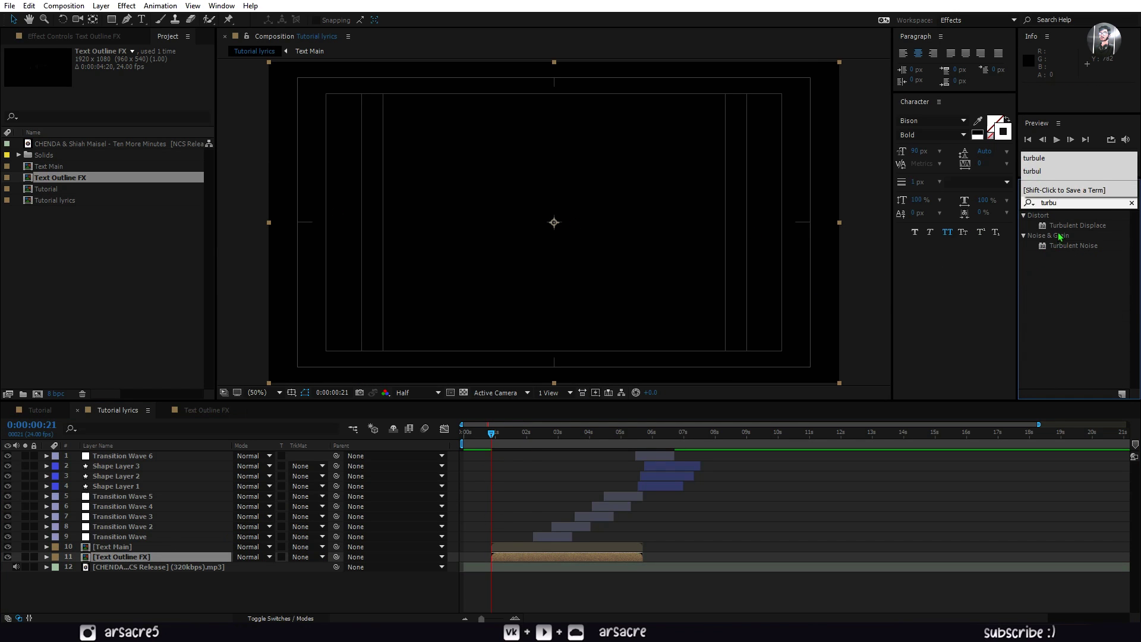
- Apply Turbulent Displace to Text Outline FX with Amount 72 and Size about 30
left_click_drag(1076, 225, 538, 556)
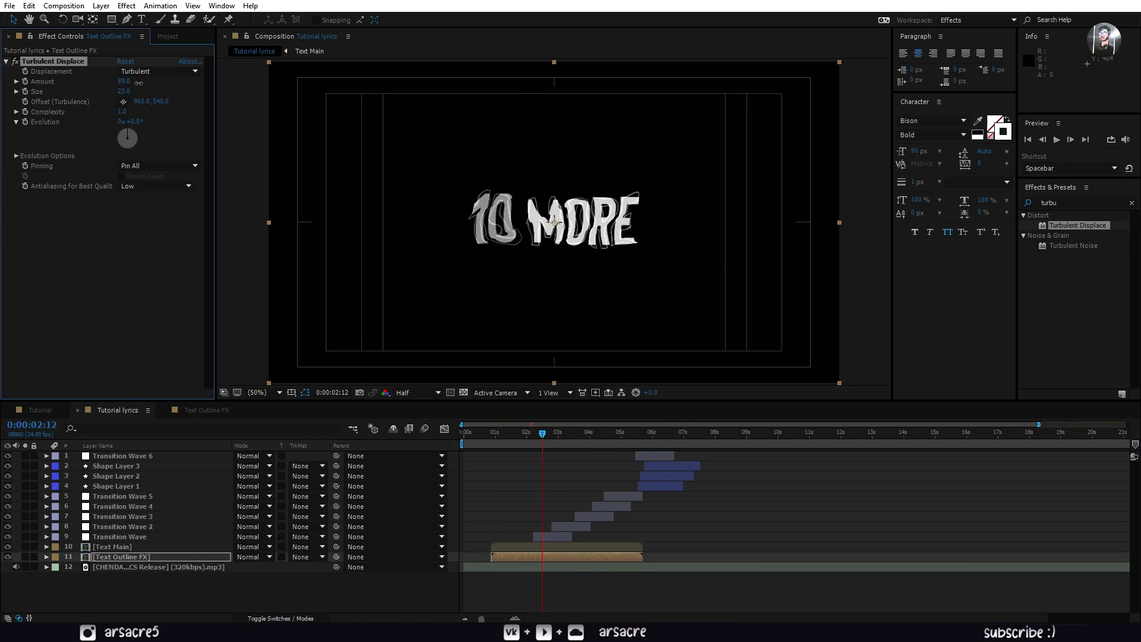
left_click_drag(581, 429, 514, 440)
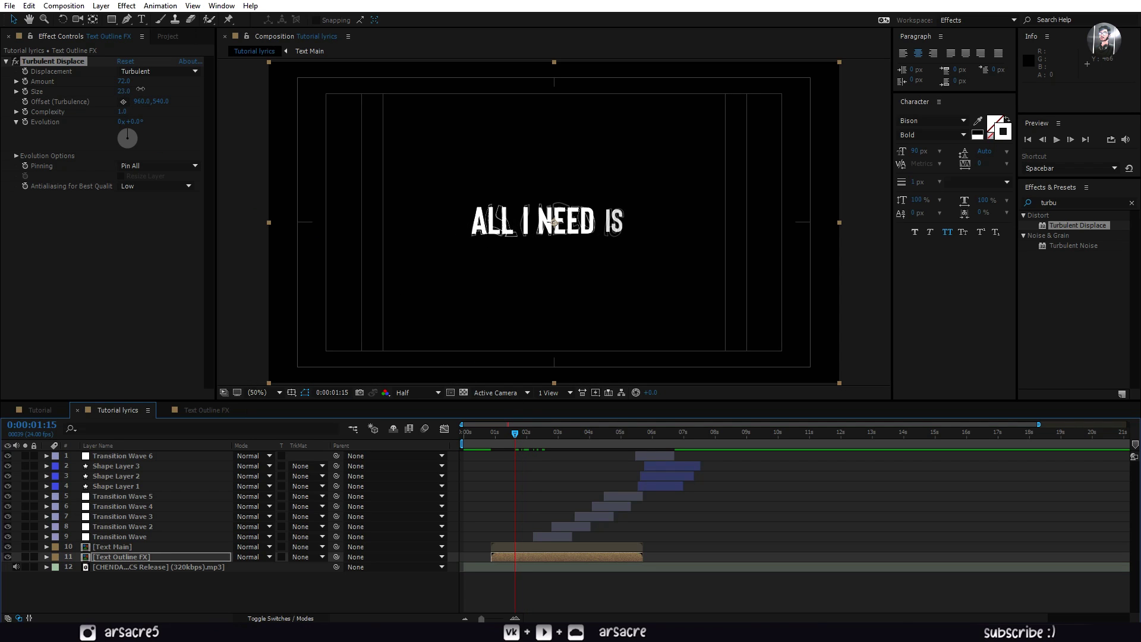
left_click_drag(140, 89, 128, 92)
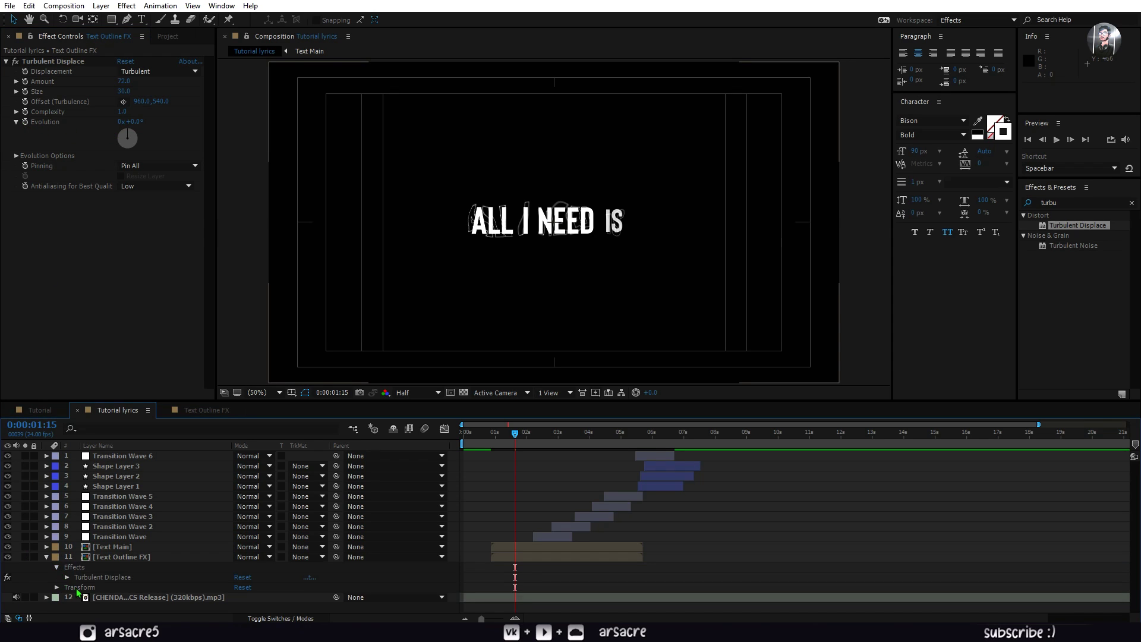
- Keyframe Turbulent Displace Evolution at the start and end of Text Outline FX
key("e")
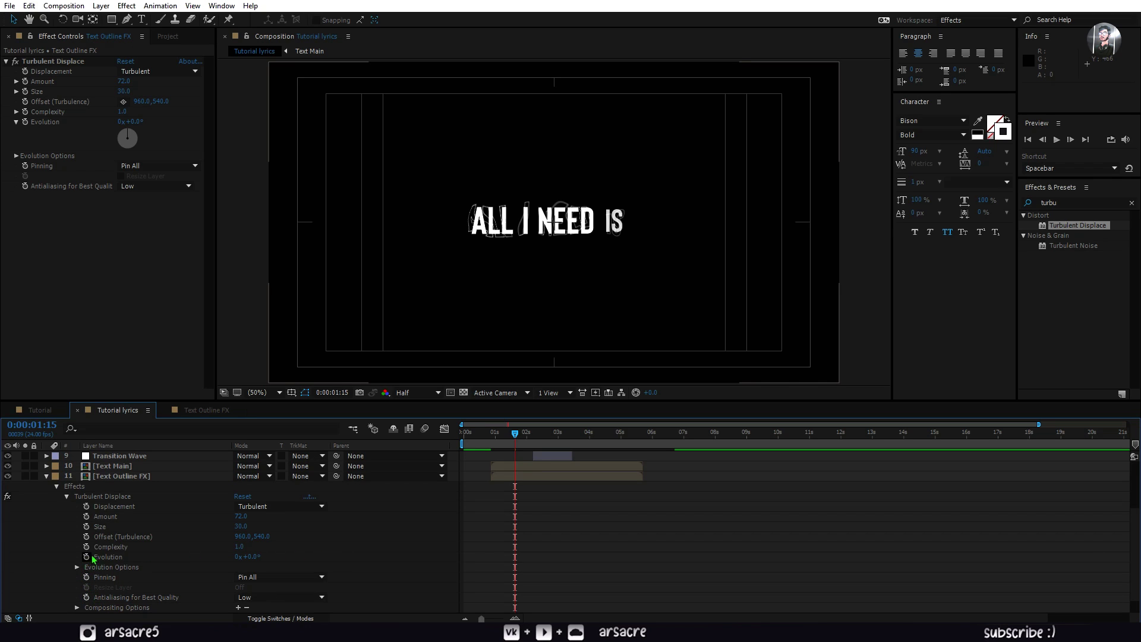
left_click(88, 557)
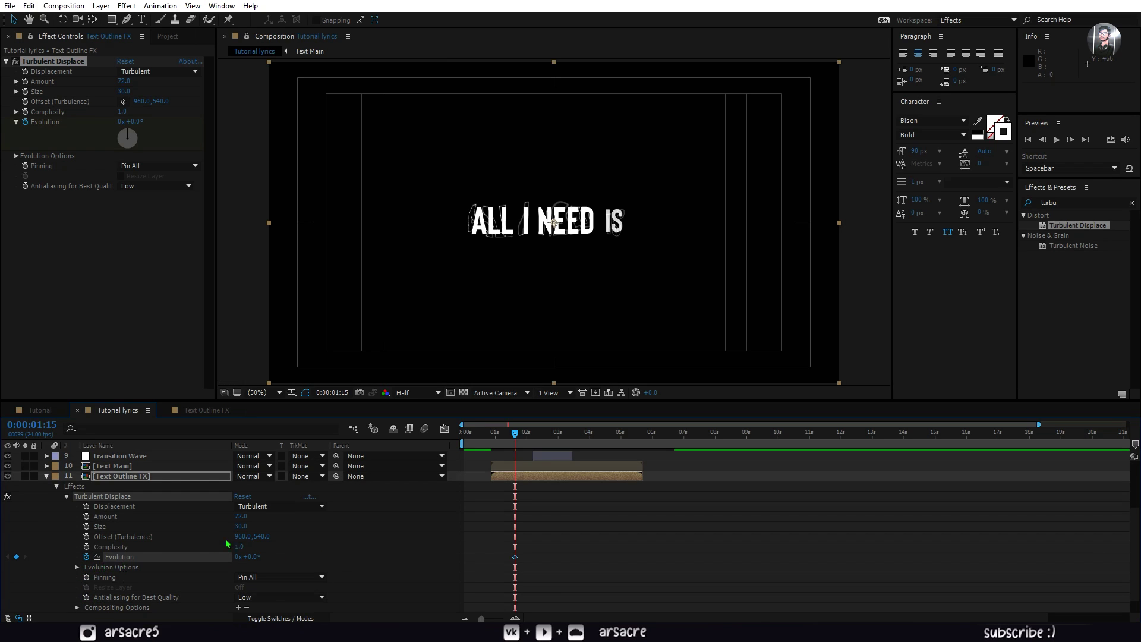
left_click_drag(508, 560, 495, 559)
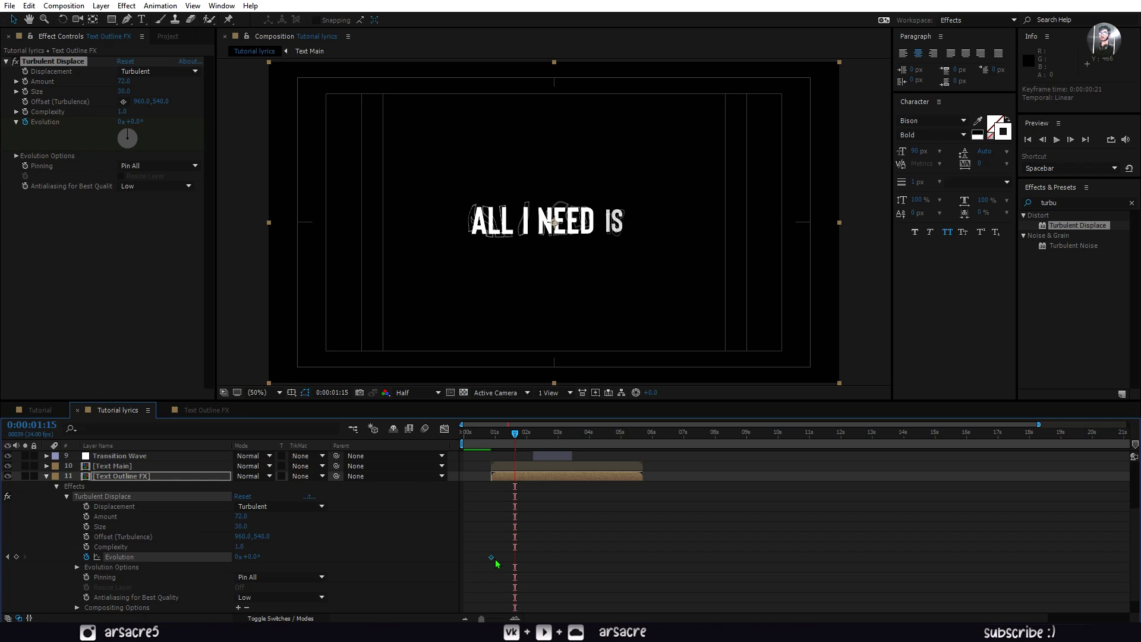
type("206.8")
key("Return")
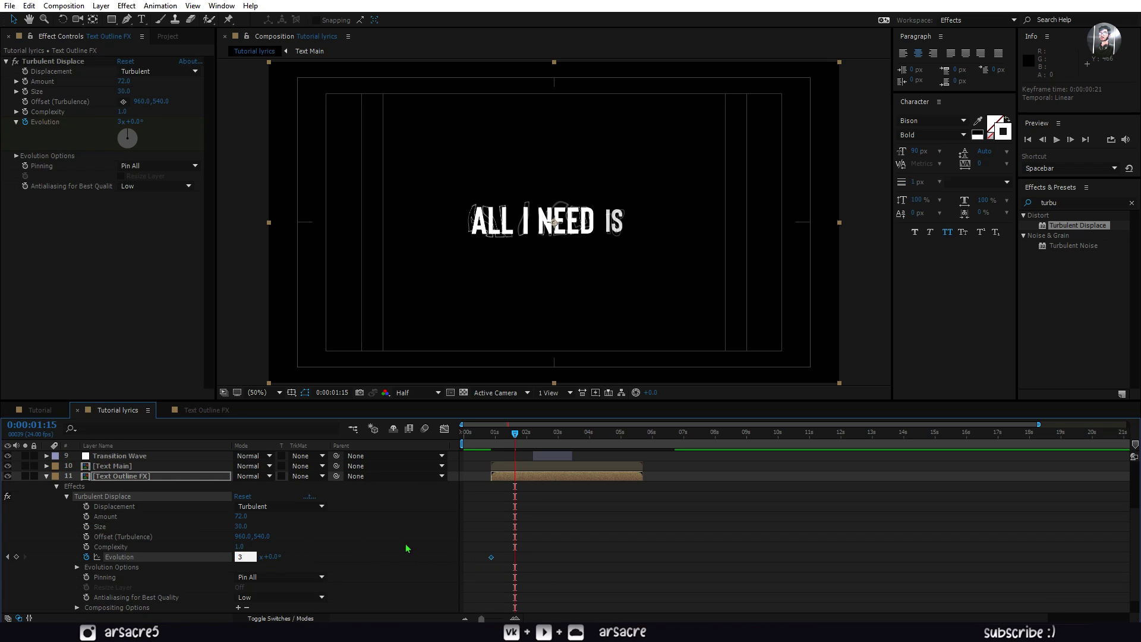
left_click_drag(515, 557, 643, 556)
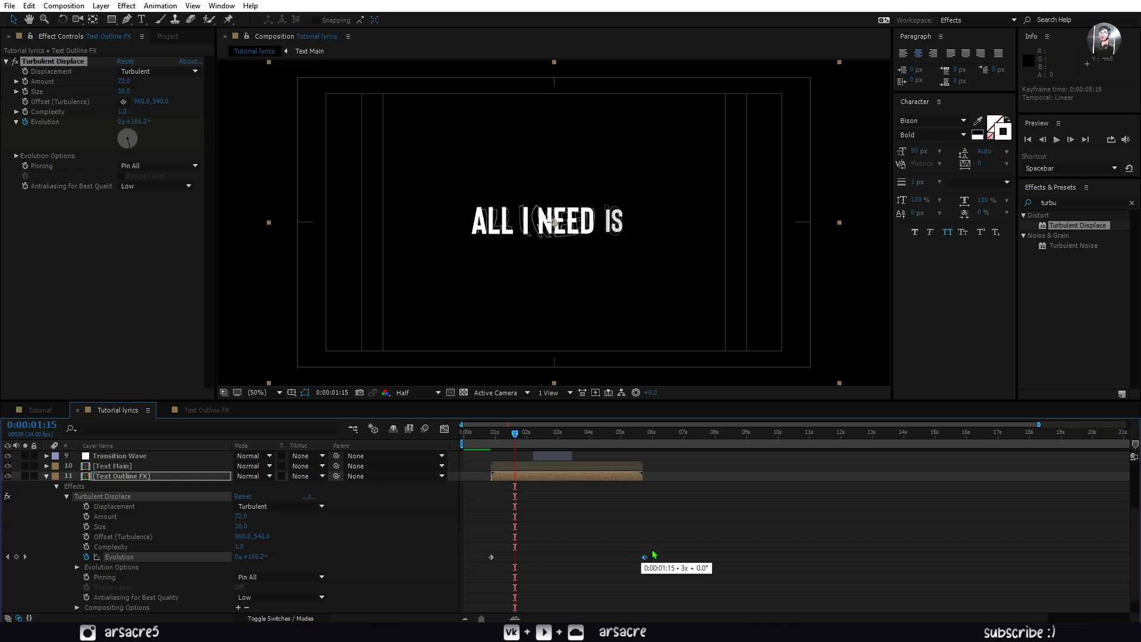
key("space")
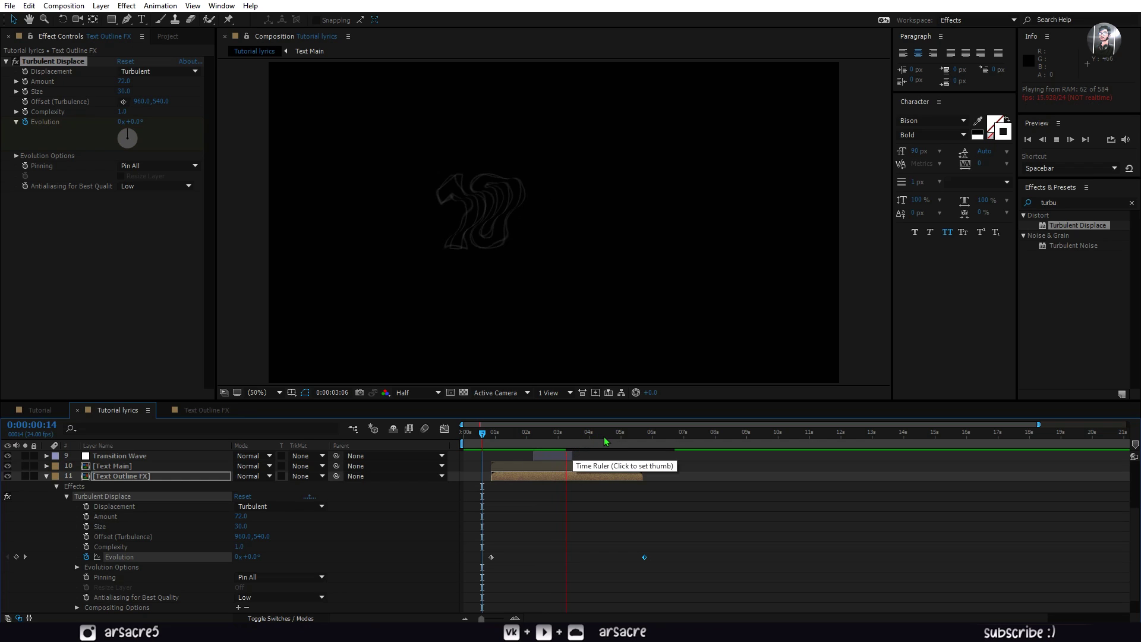
left_click(638, 444)
left_click_drag(640, 446, 646, 445)
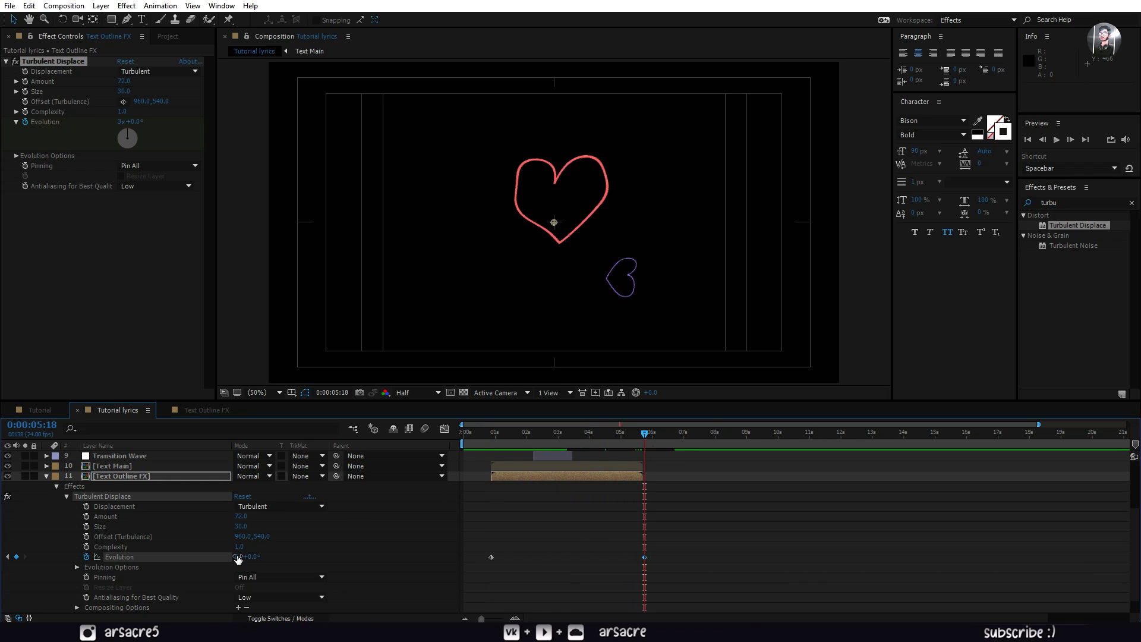
- Give the final Evolution keyframe several full revolutions and play back the wobble
left_click(284, 556)
left_click(233, 559)
type("5")
key("Return")
left_click(489, 434)
key("space")
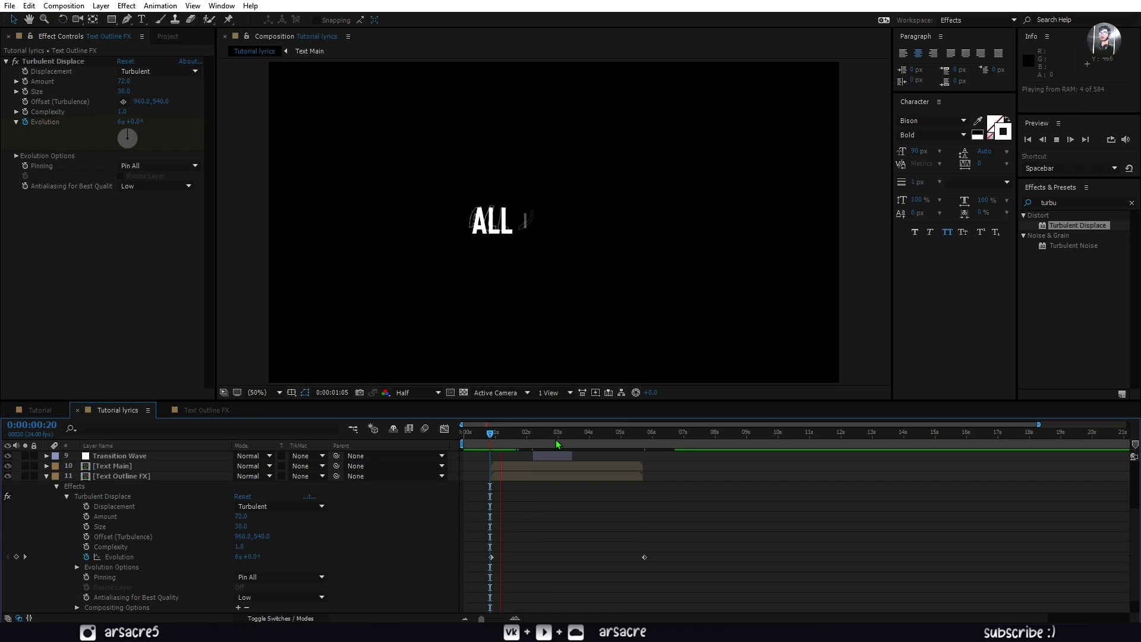
left_click_drag(518, 439, 643, 450)
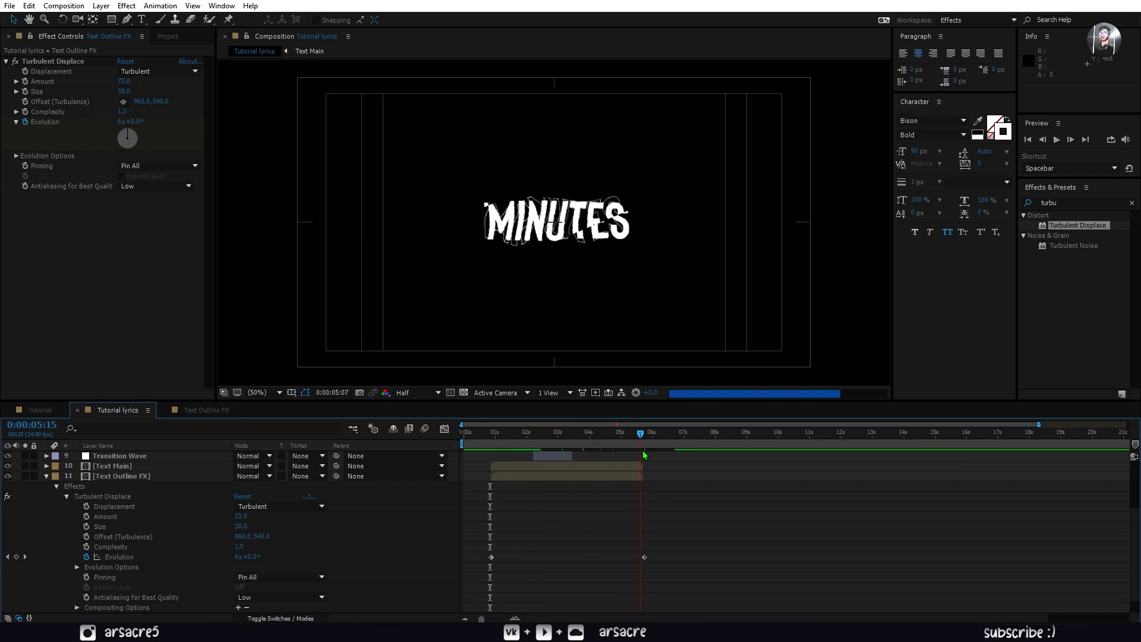
key("space")
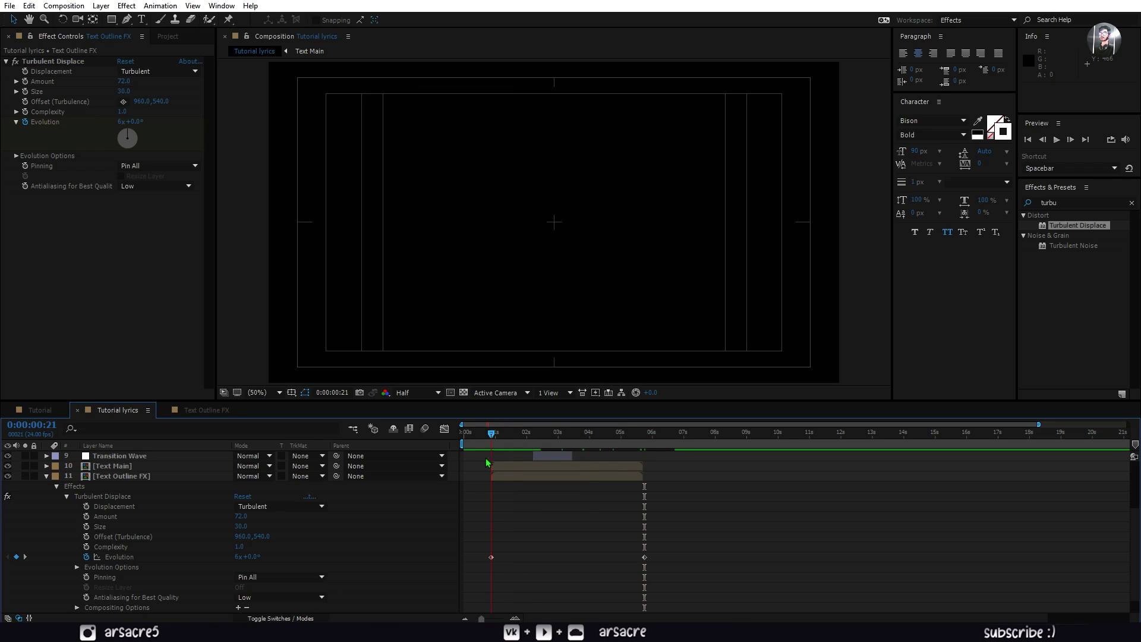
- Finalise Evolution at 6 turns and preview the wobbling outlines with safe guides shown
left_click(337, 555)
key("Return")
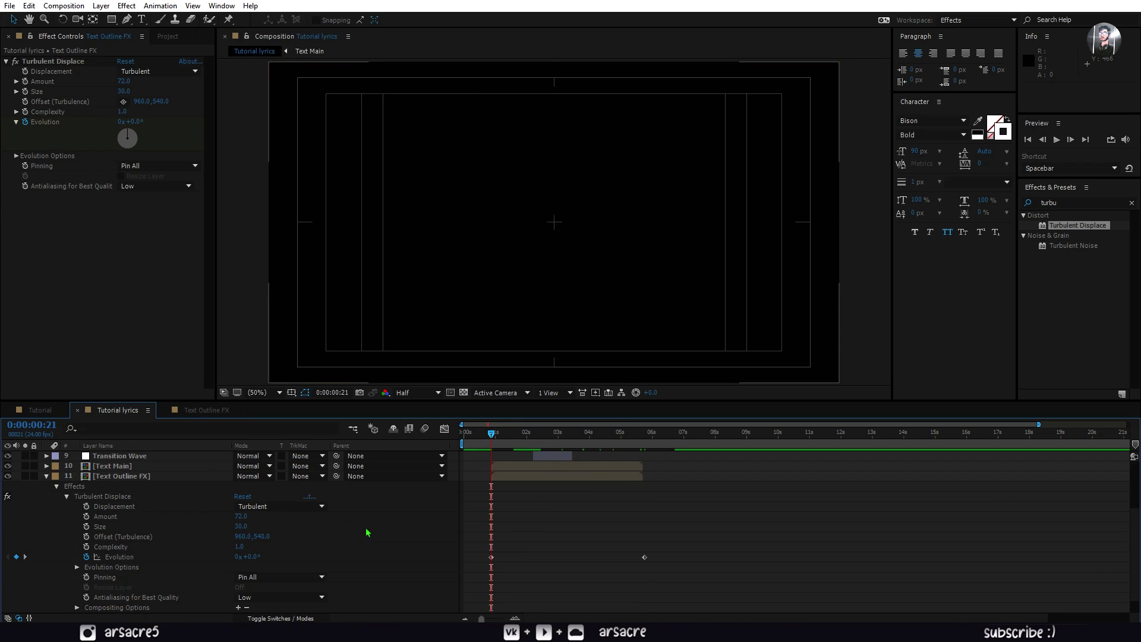
key("space")
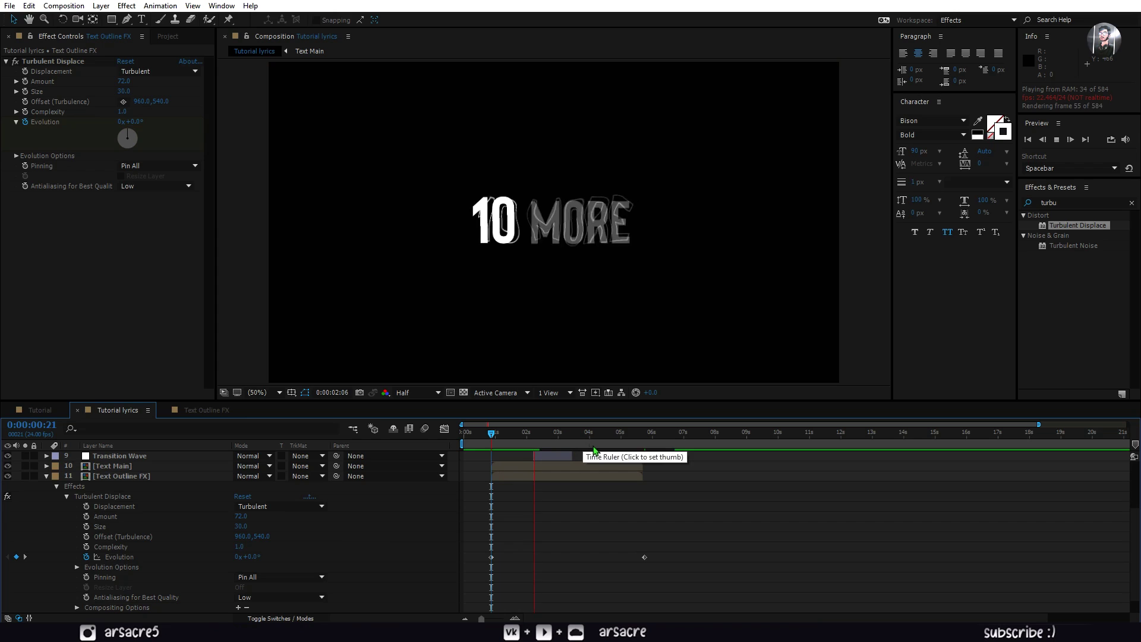
left_click(559, 439)
key("space")
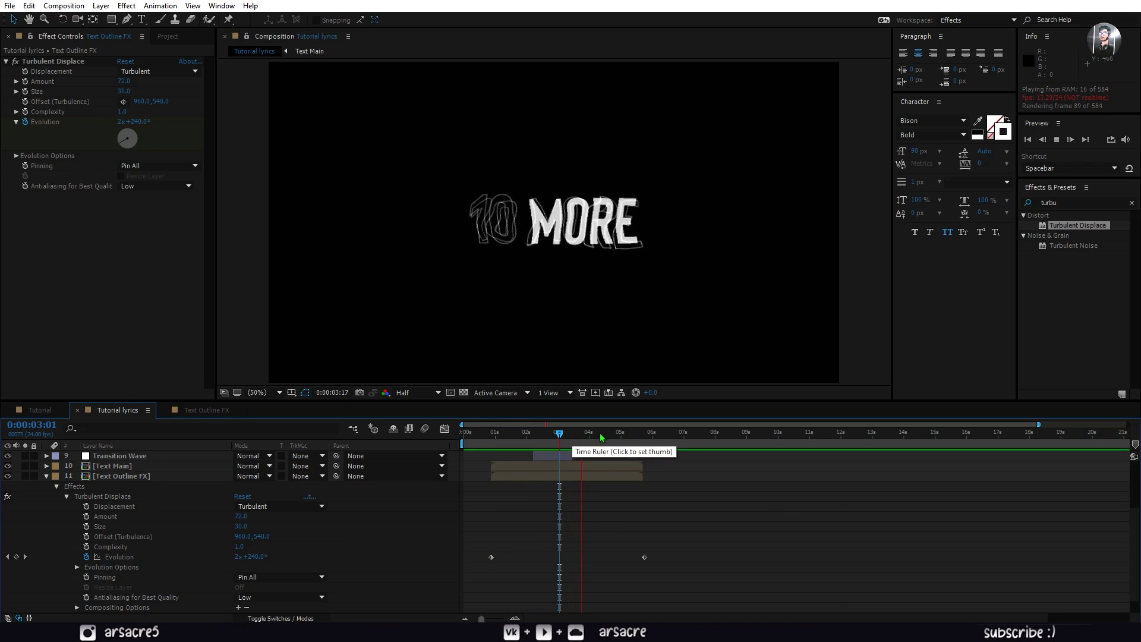
key("apostrophe")
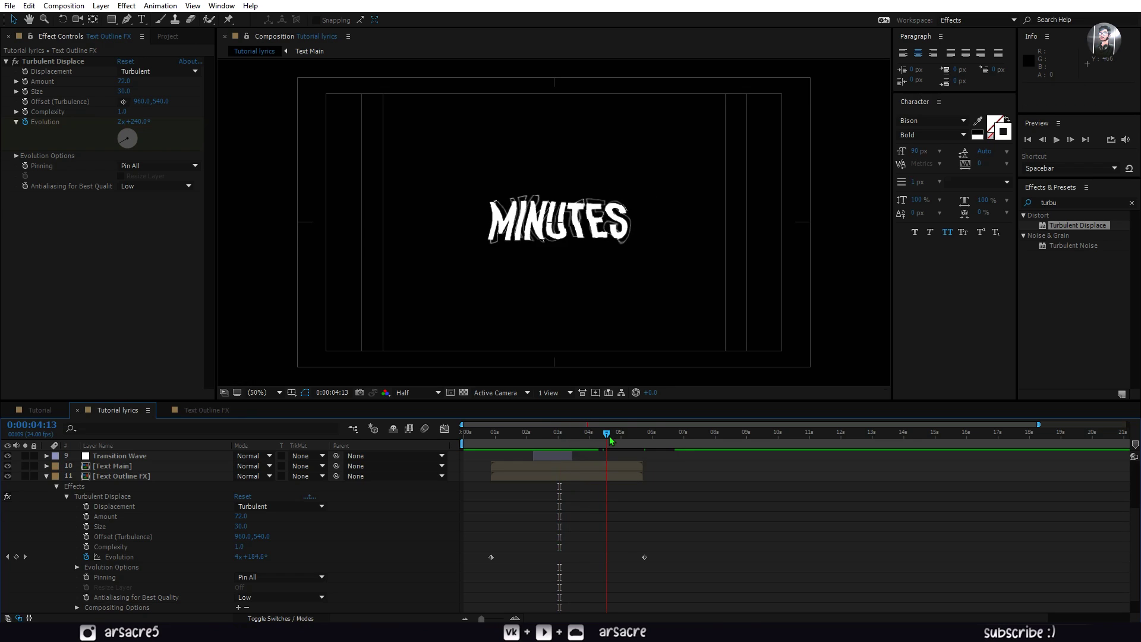
key("space")
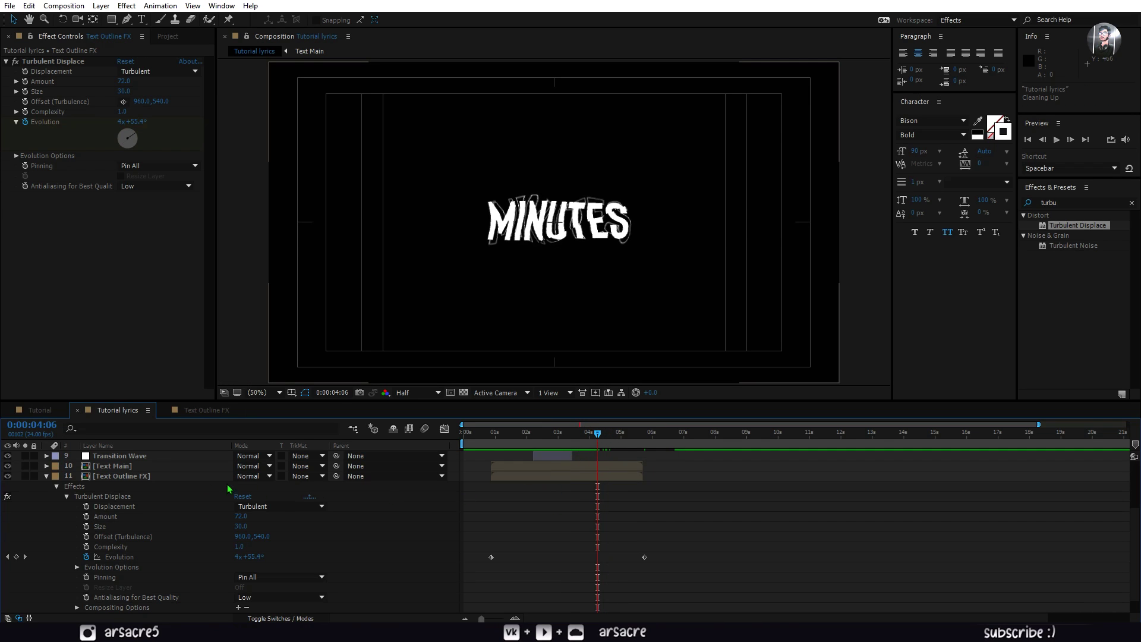
- Inside Text Main, colour the MORE word bright green and preview it
double_click(104, 466)
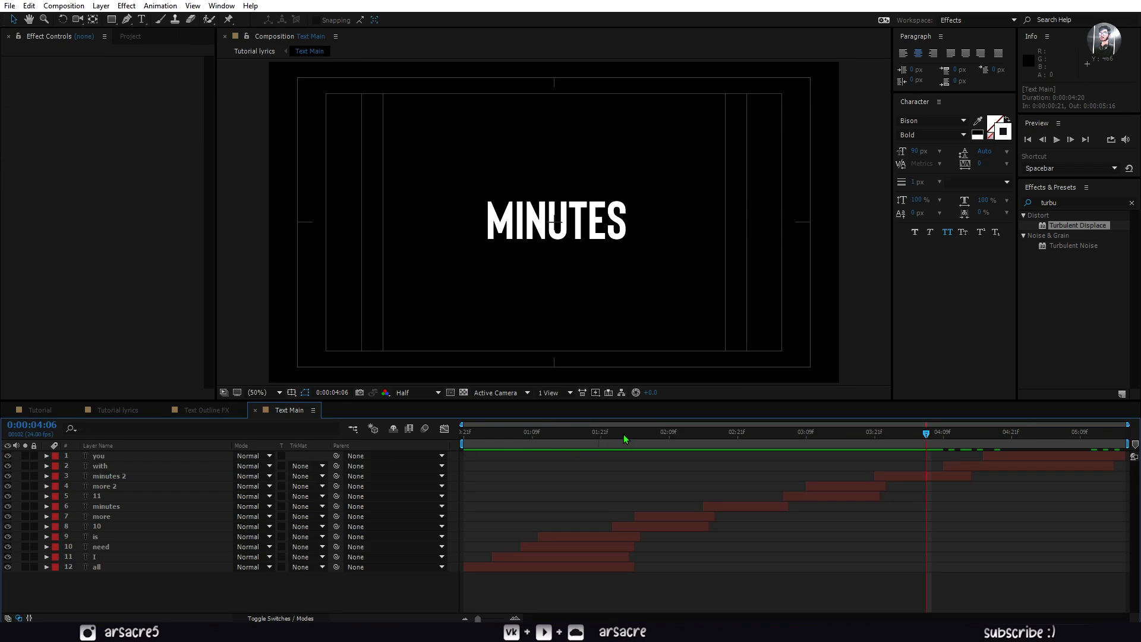
left_click_drag(624, 438, 677, 449)
left_click(666, 516)
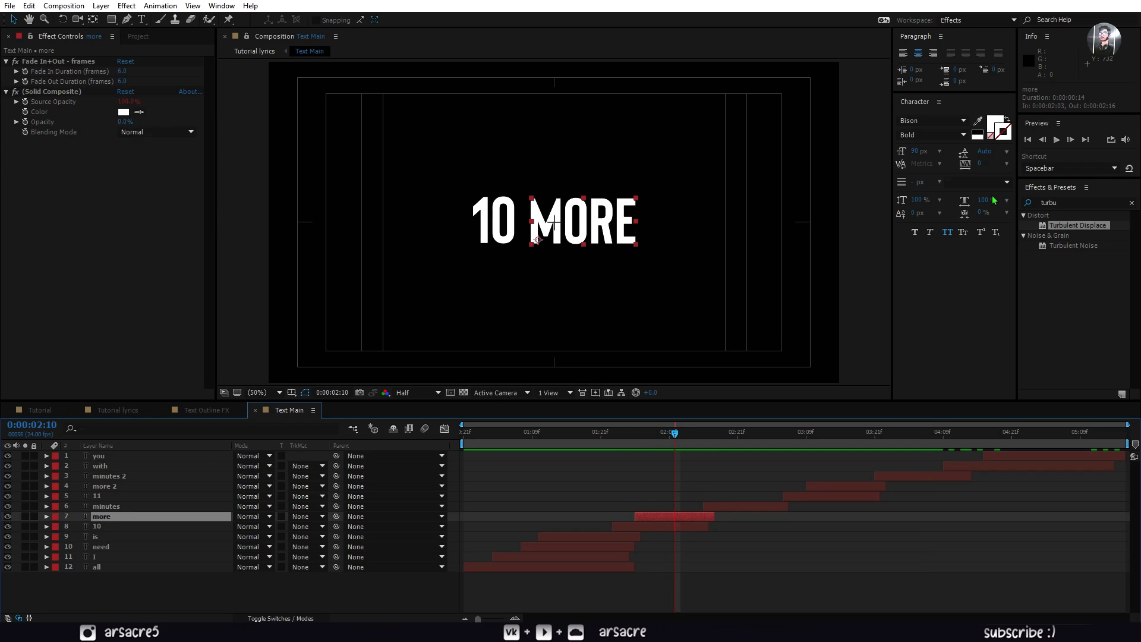
left_click(997, 132)
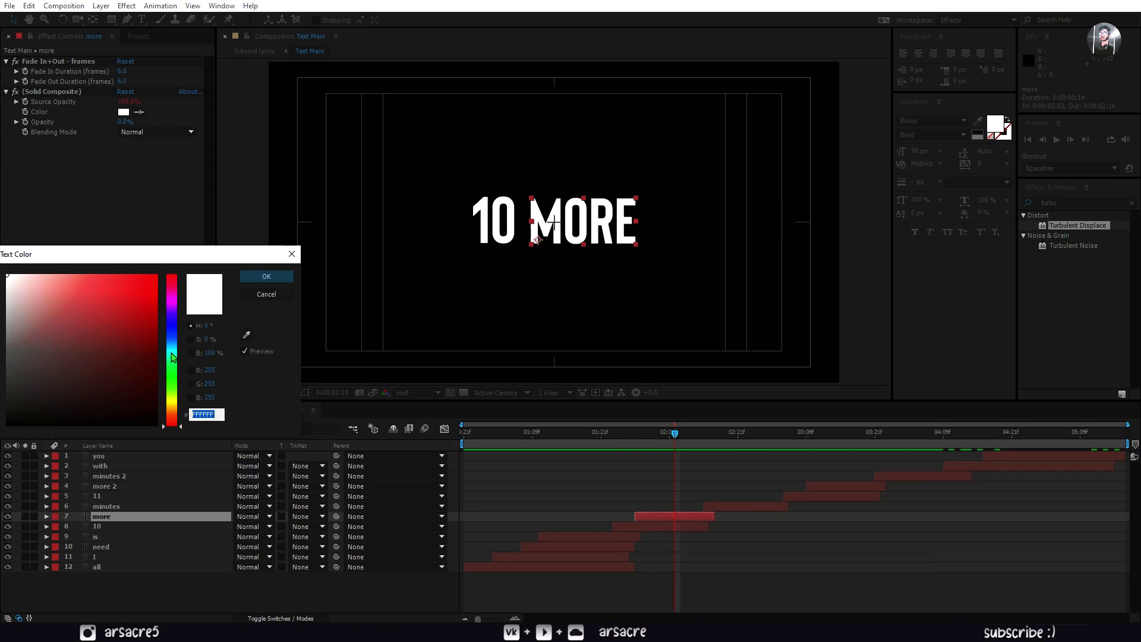
left_click(173, 369)
left_click(111, 275)
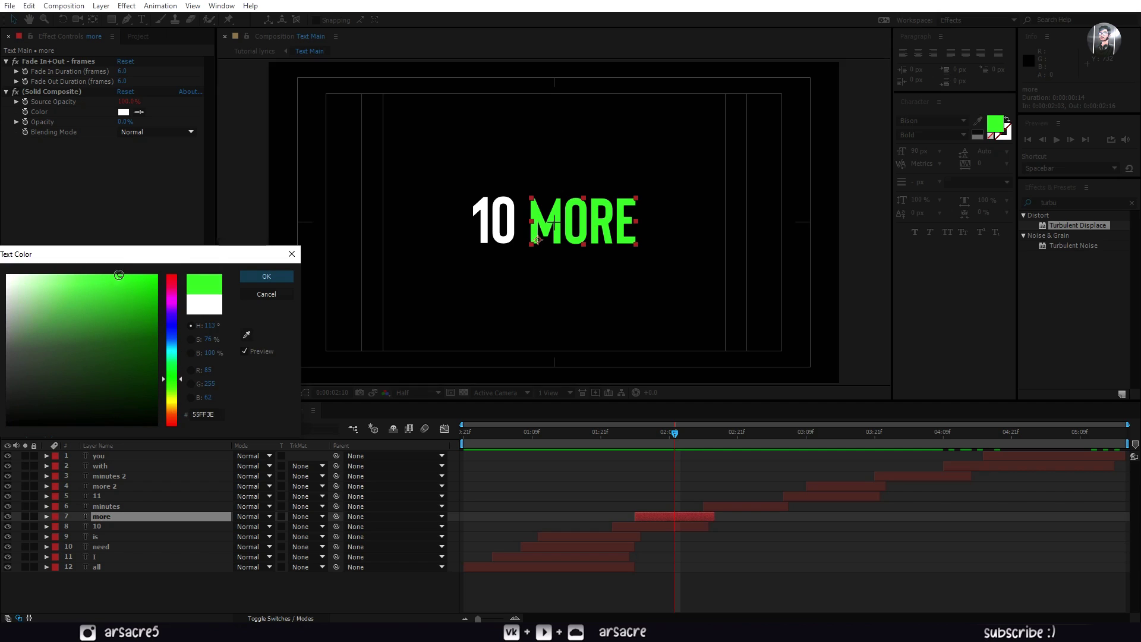
left_click_drag(119, 275, 119, 274)
key("Return")
key("space")
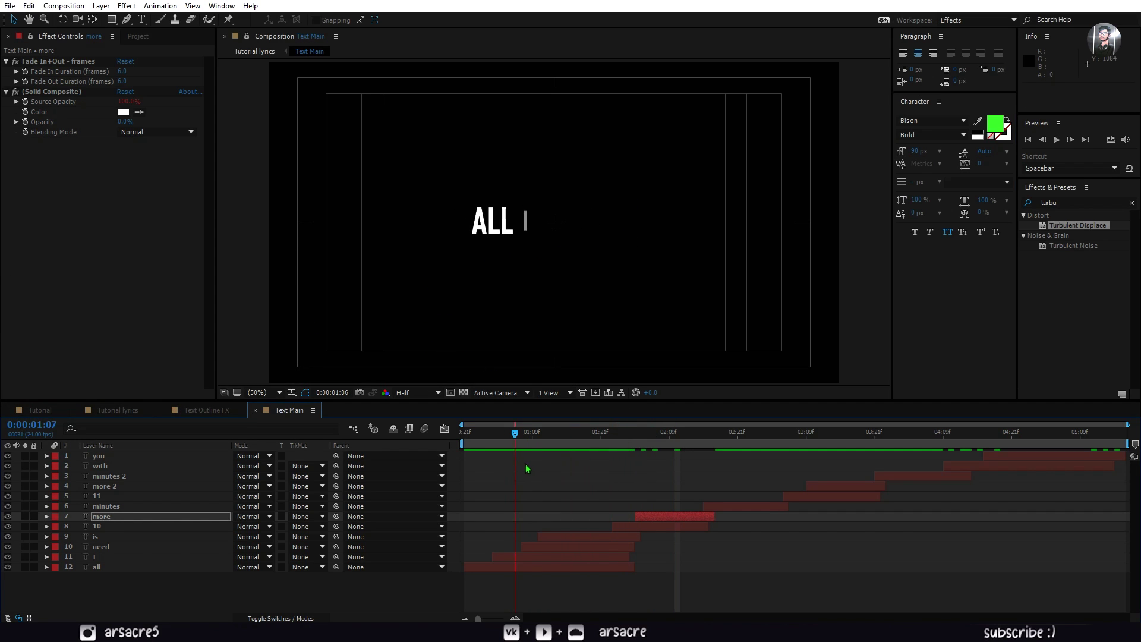
key("ctrl+space")
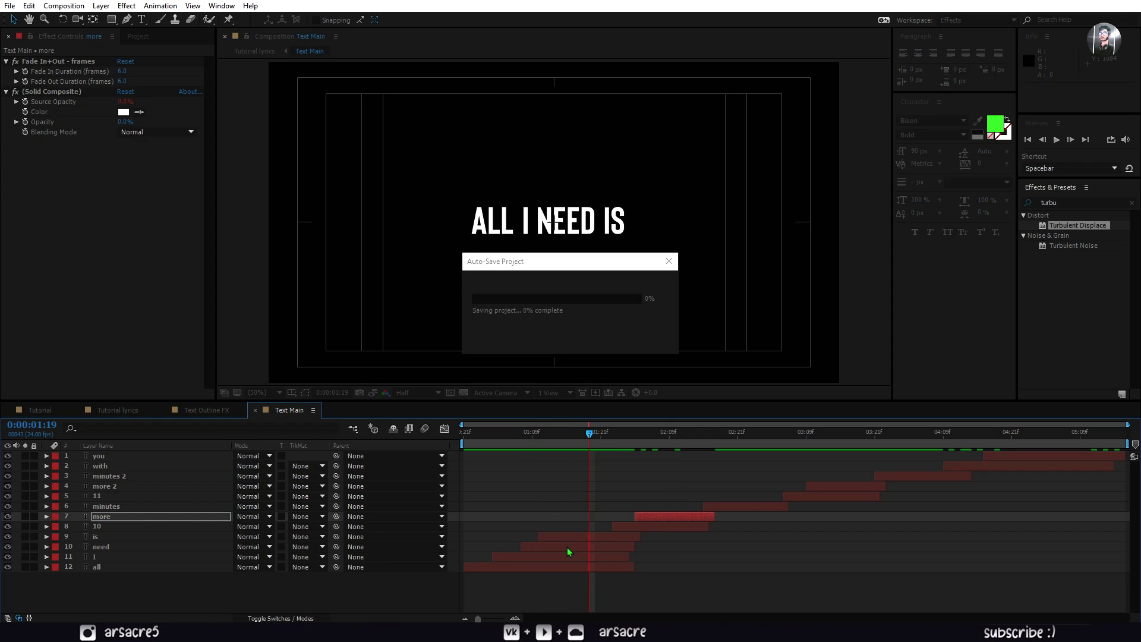
- Make NEED an outline with a light green stroke
left_click(570, 547)
left_click(1008, 130)
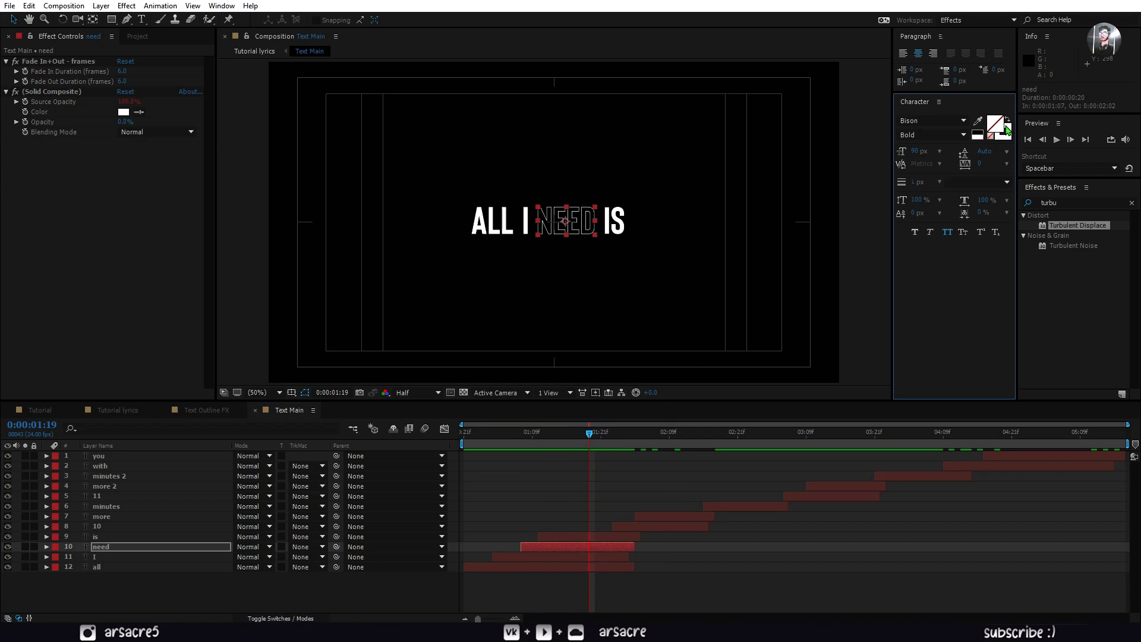
left_click(1001, 133)
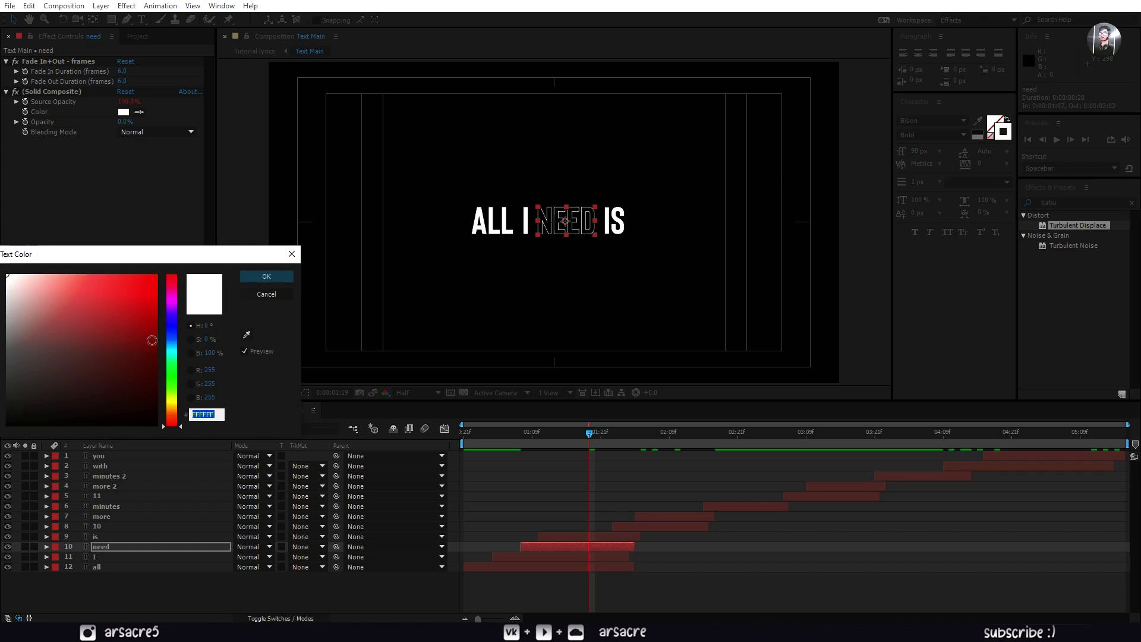
left_click(171, 363)
left_click(106, 271)
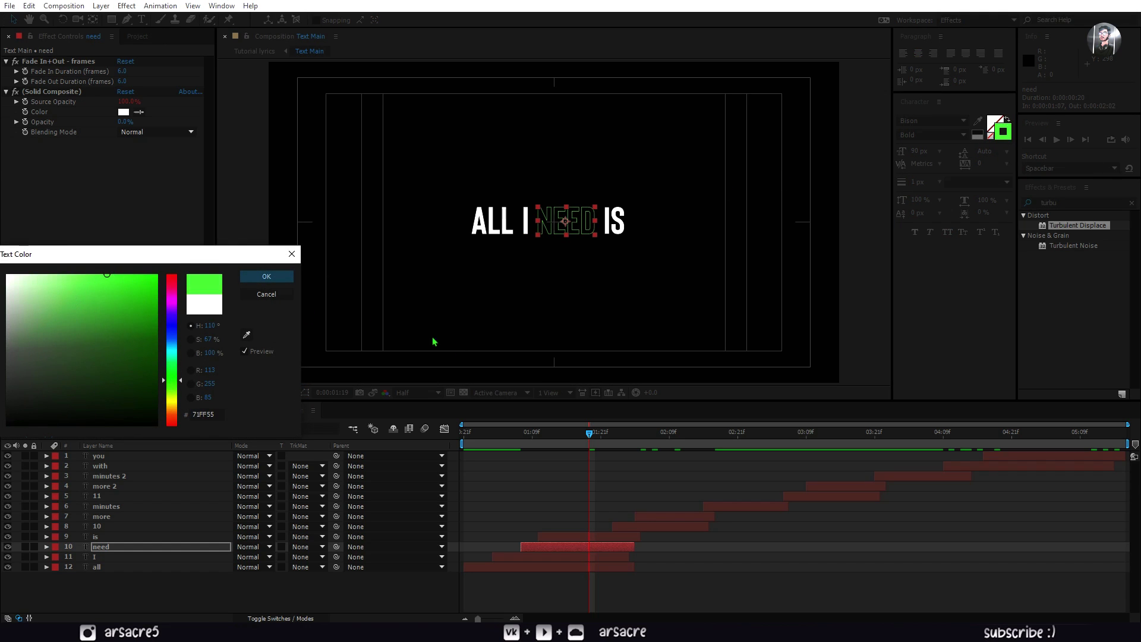
key("Return")
key("space")
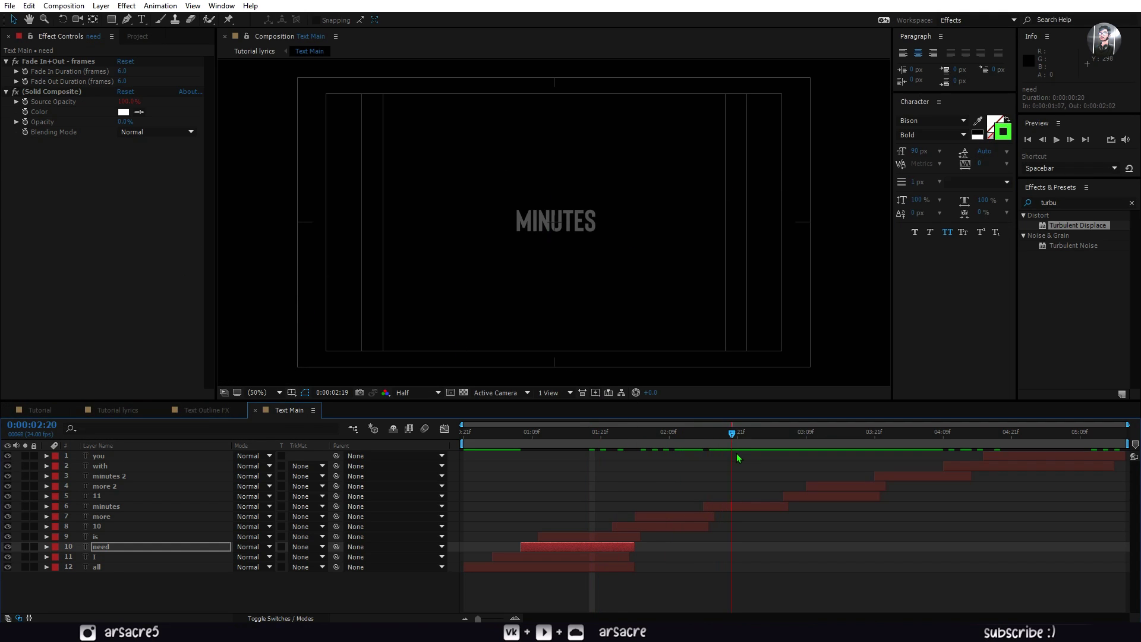
- Give the outlined 10 a green stroke
left_click(824, 501)
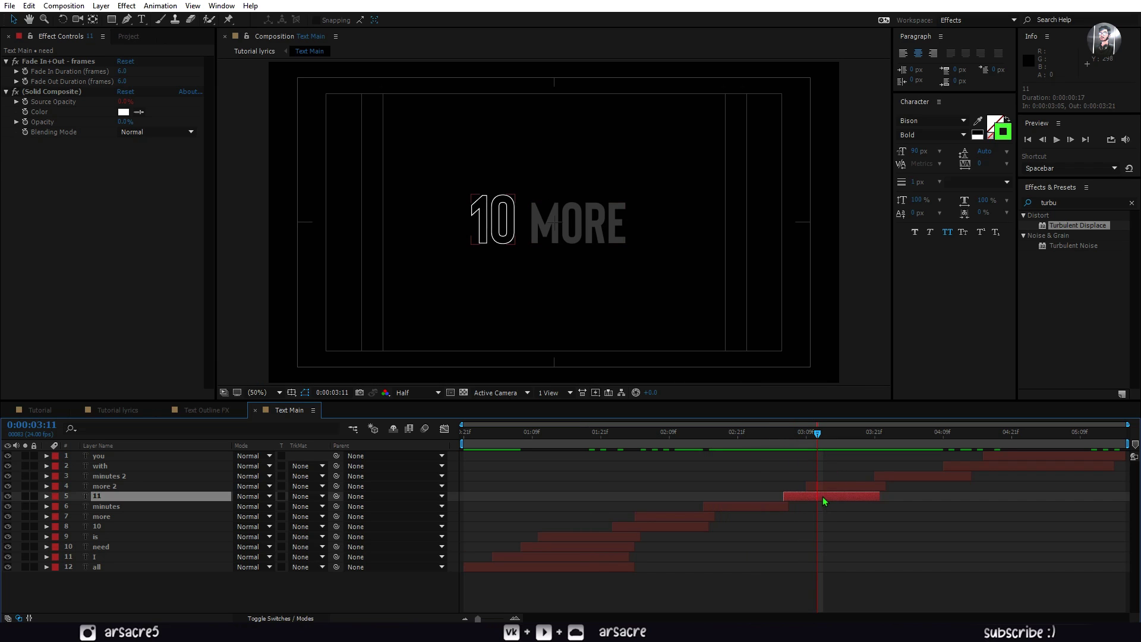
left_click(1000, 132)
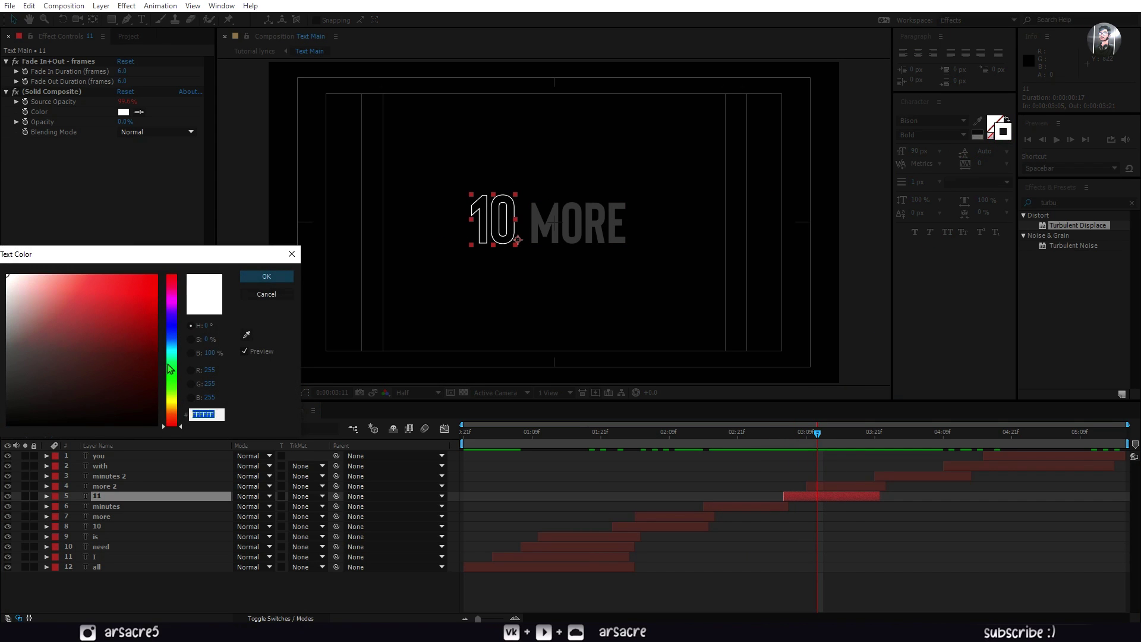
left_click(175, 382)
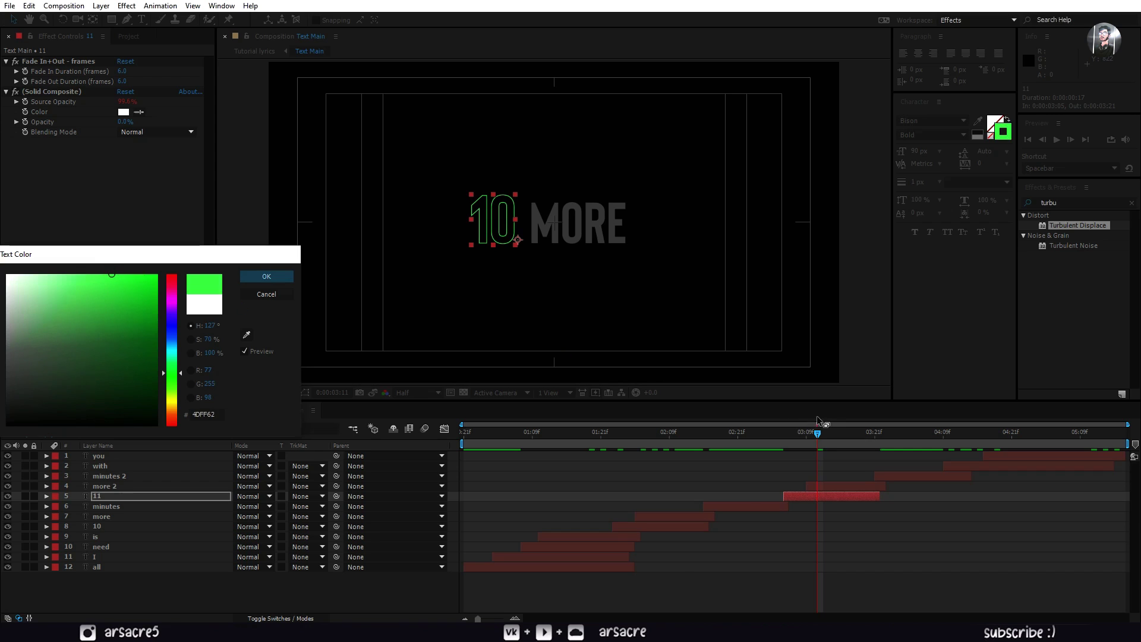
left_click(266, 277)
key("space")
- Colour YOU green, then preview back in Tutorial lyrics
left_click(553, 236)
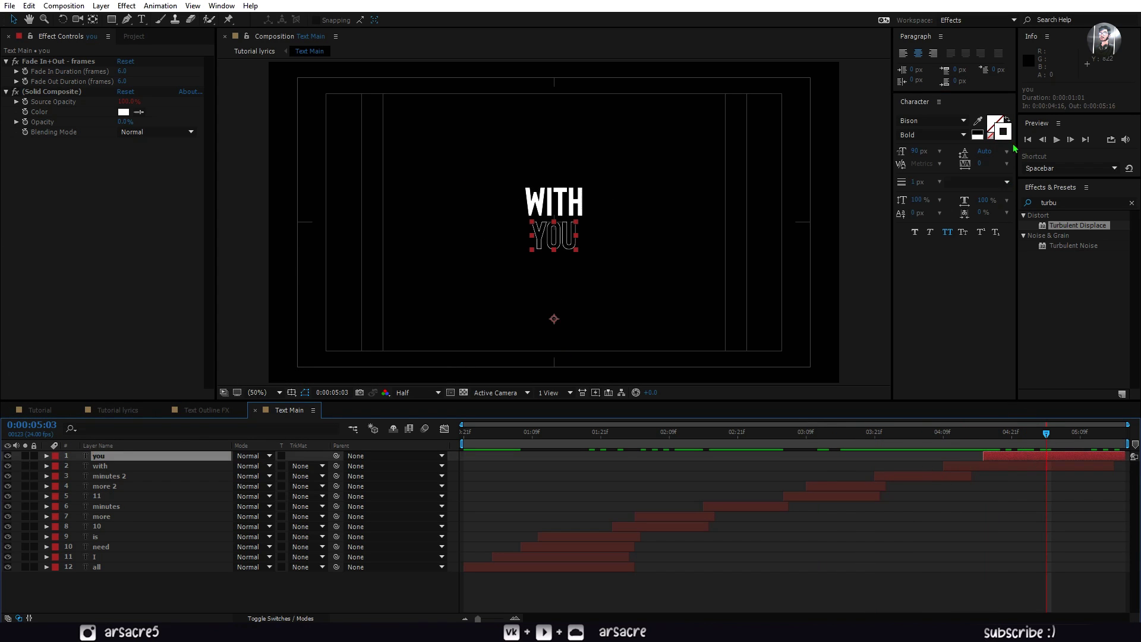
left_click(1000, 131)
left_click(116, 276)
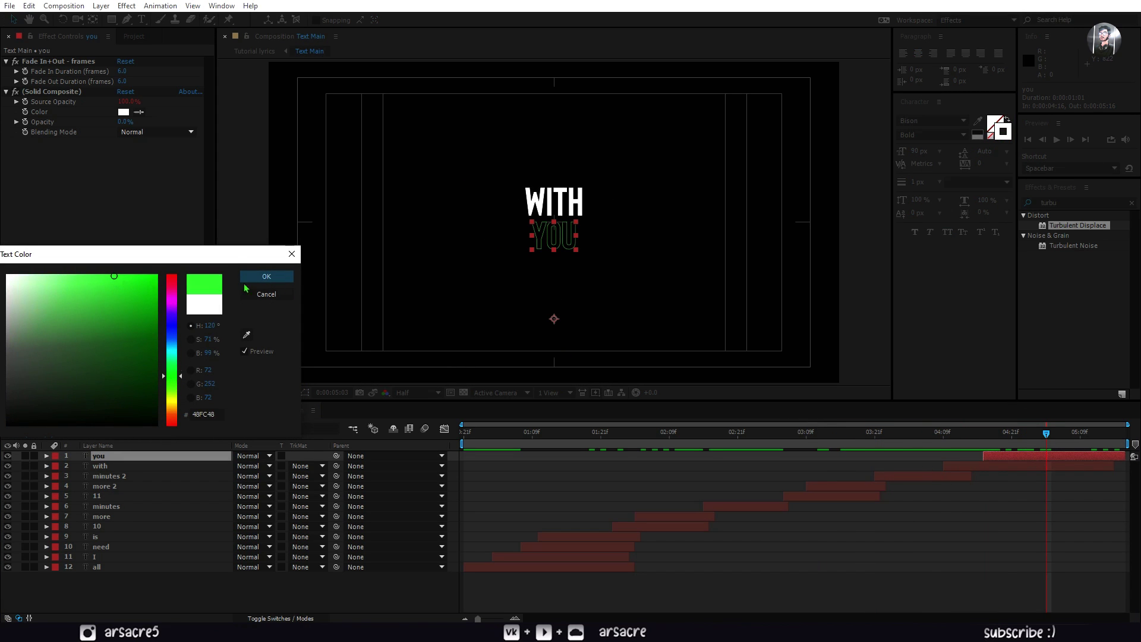
left_click(266, 277)
left_click(114, 410)
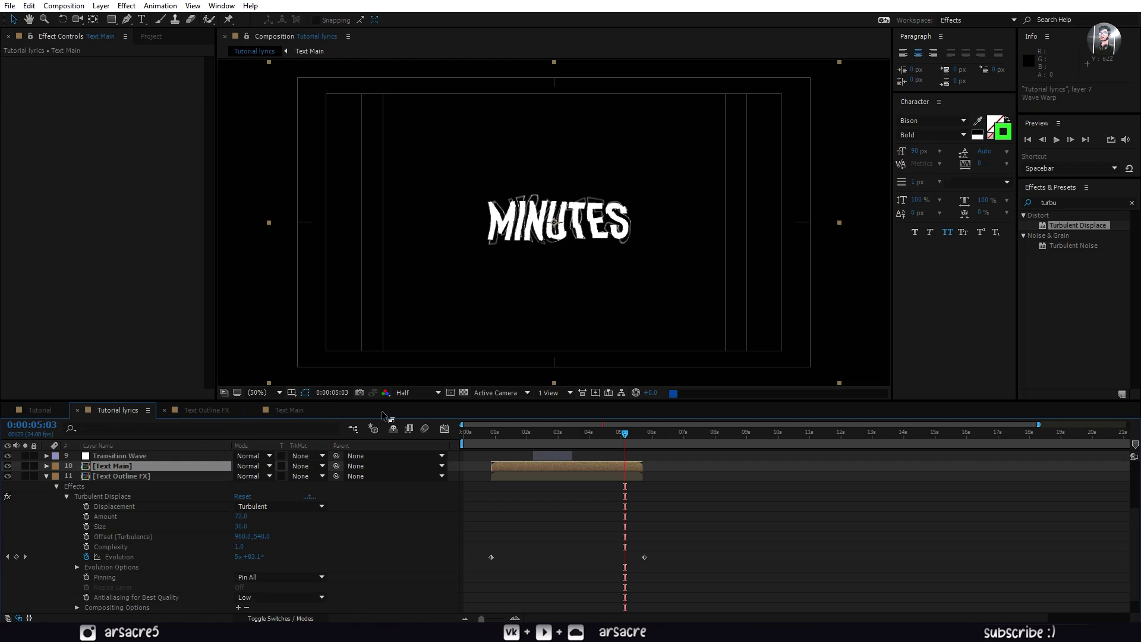
key("space")
scroll(720, 455, "up", 4)
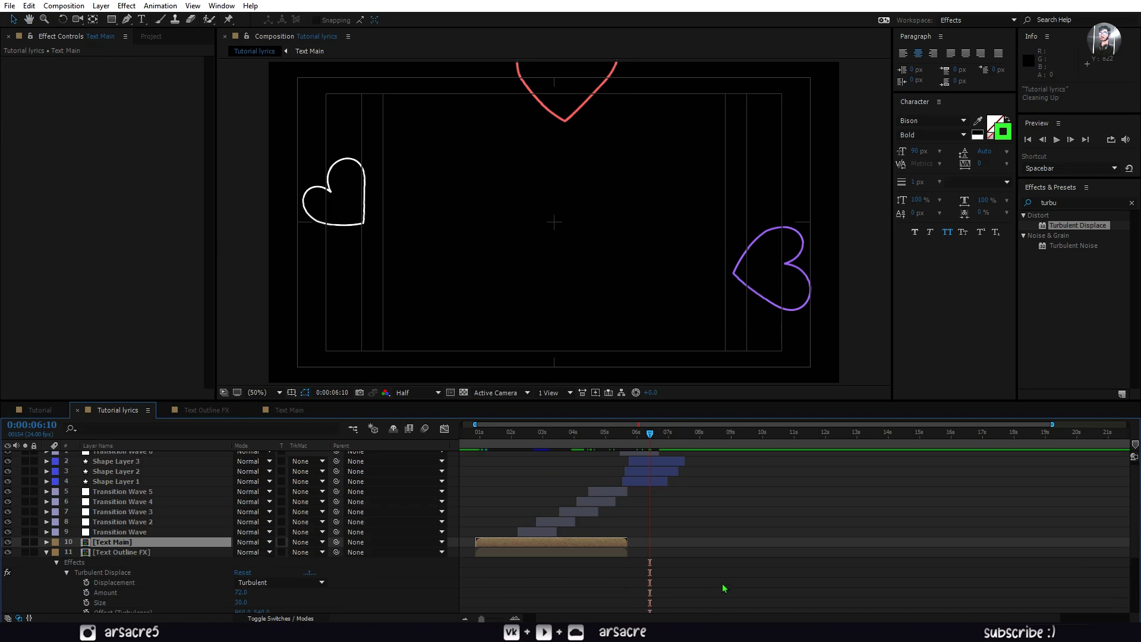
- Give both the purple heart and the top heart shape layers green outlines
left_click(663, 468)
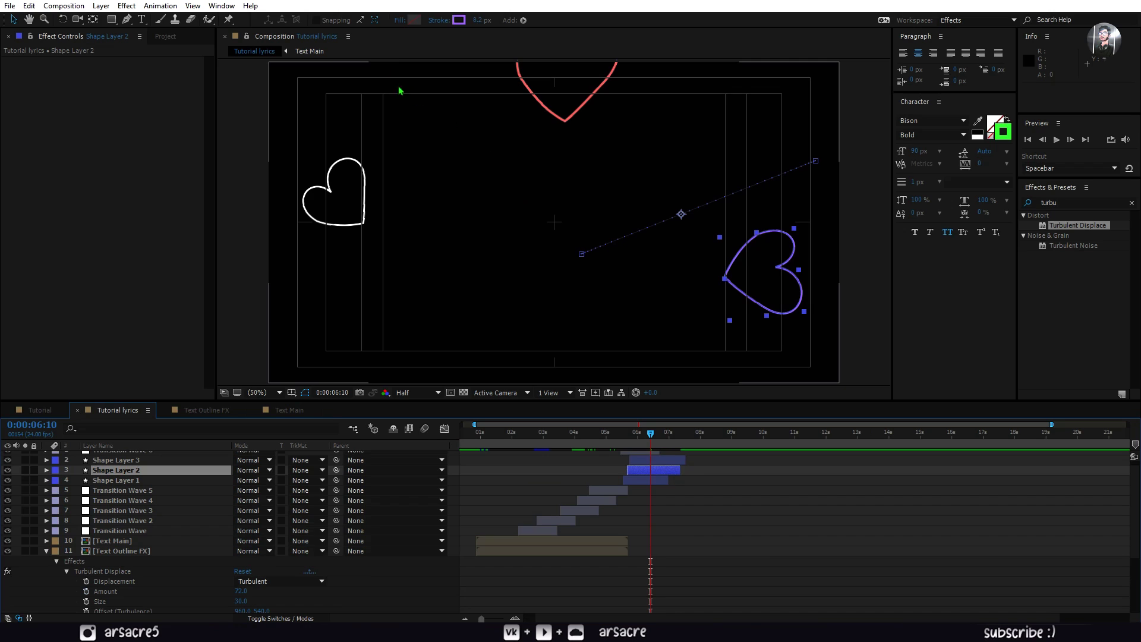
left_click(459, 20)
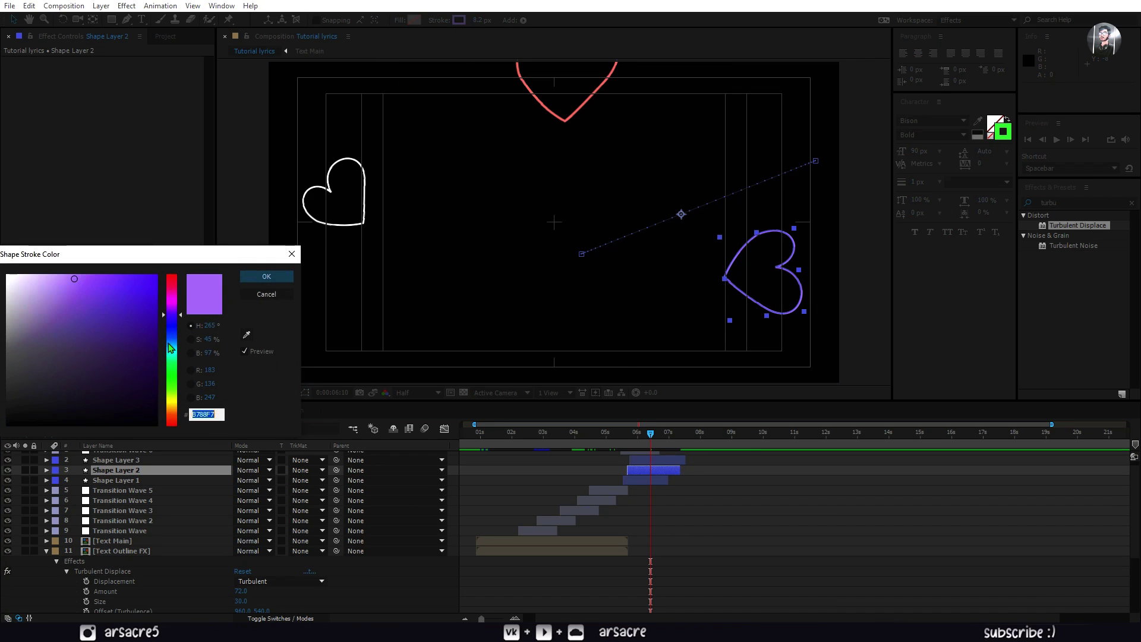
left_click_drag(172, 312, 172, 385)
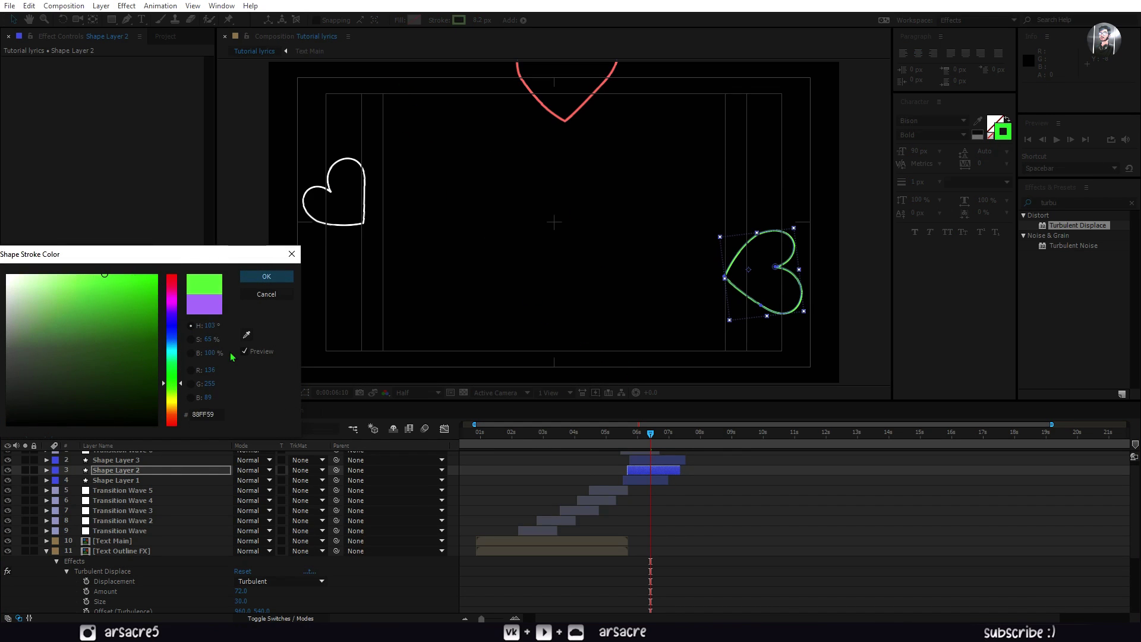
left_click(265, 276)
left_click(140, 481)
left_click(458, 19)
left_click(267, 276)
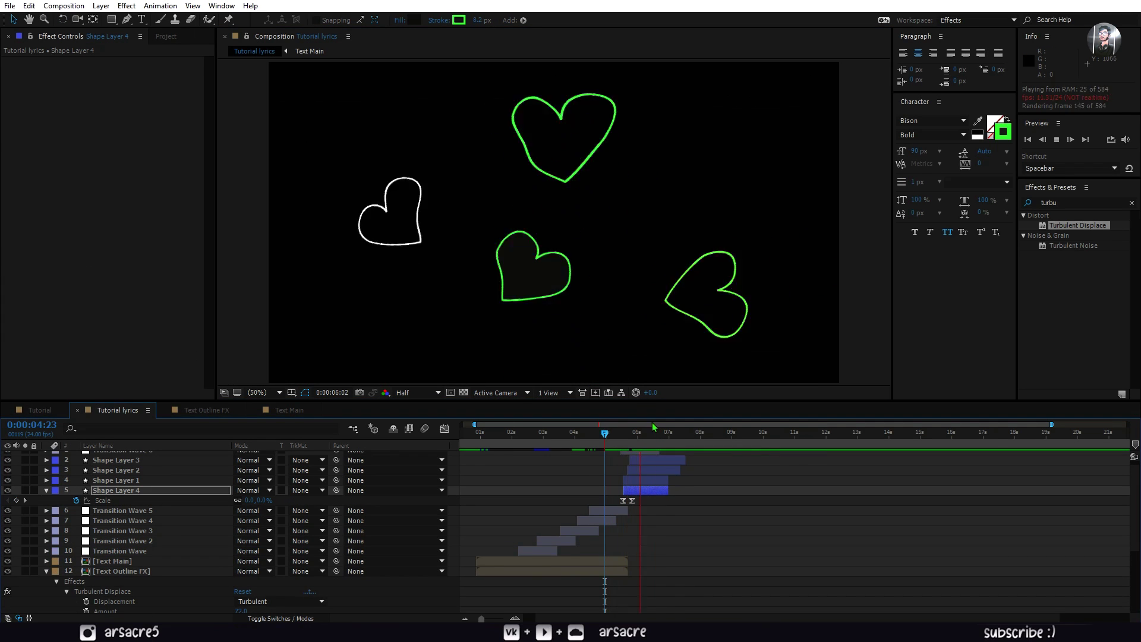
left_click(587, 120)
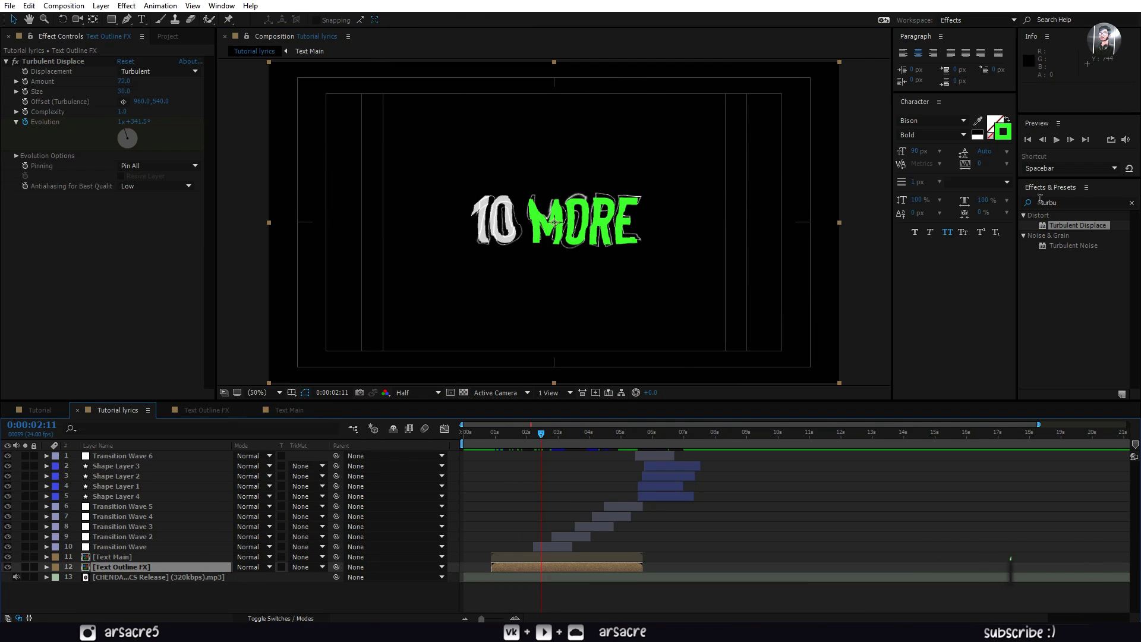
left_click(1073, 203)
type("fill")
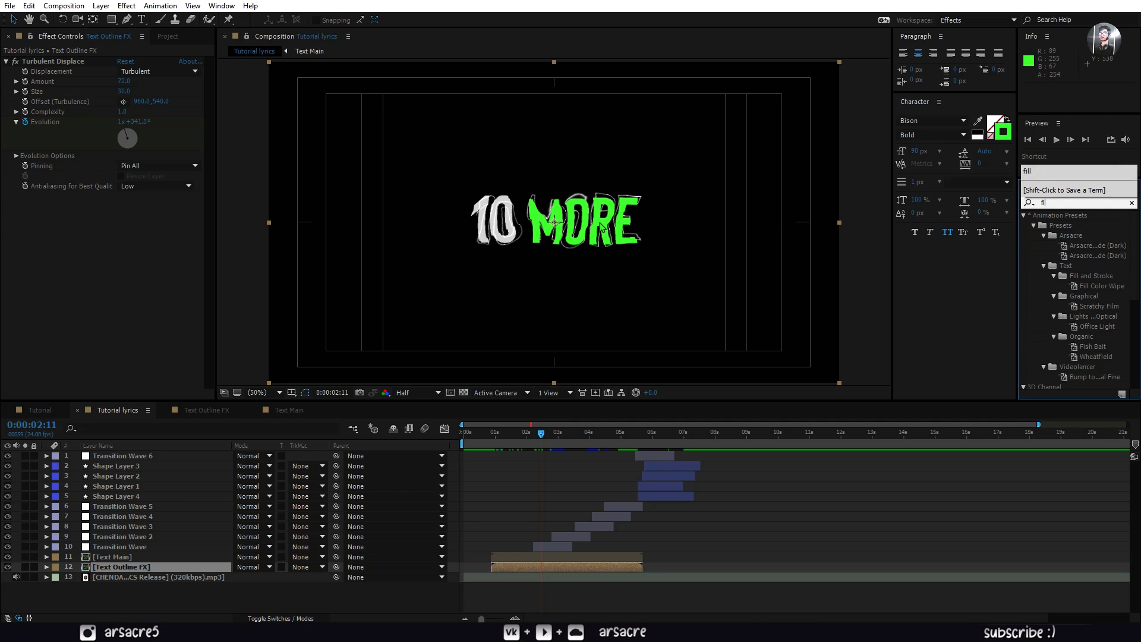
- Apply a Fill effect to Text Outline FX and set its colour to green
left_click_drag(1057, 287, 1023, 303)
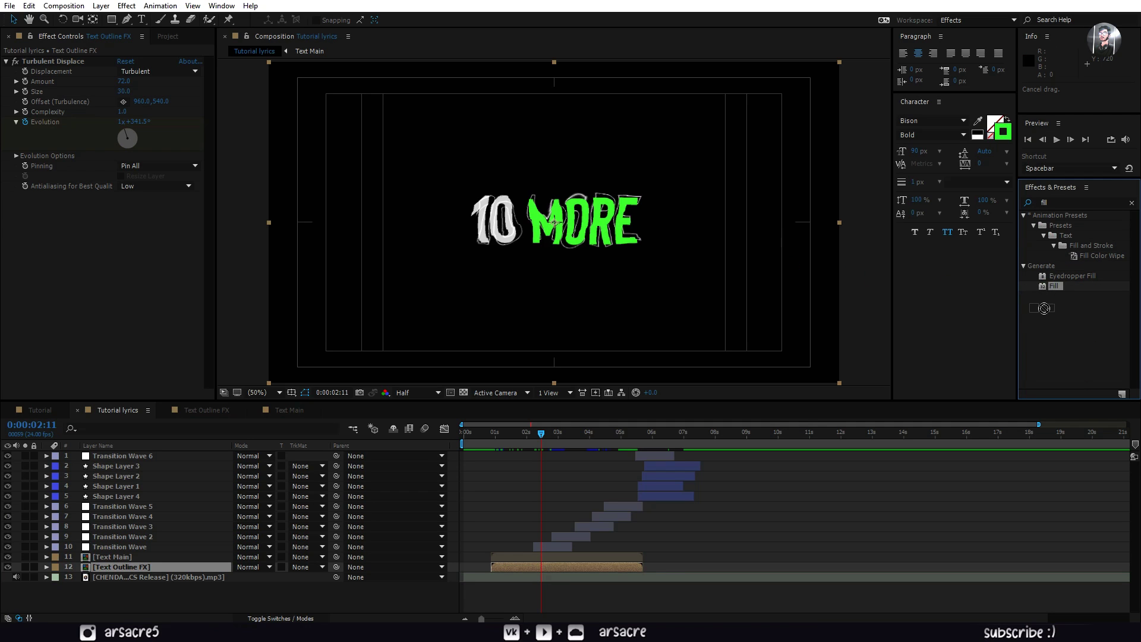
left_click_drag(734, 434, 532, 562)
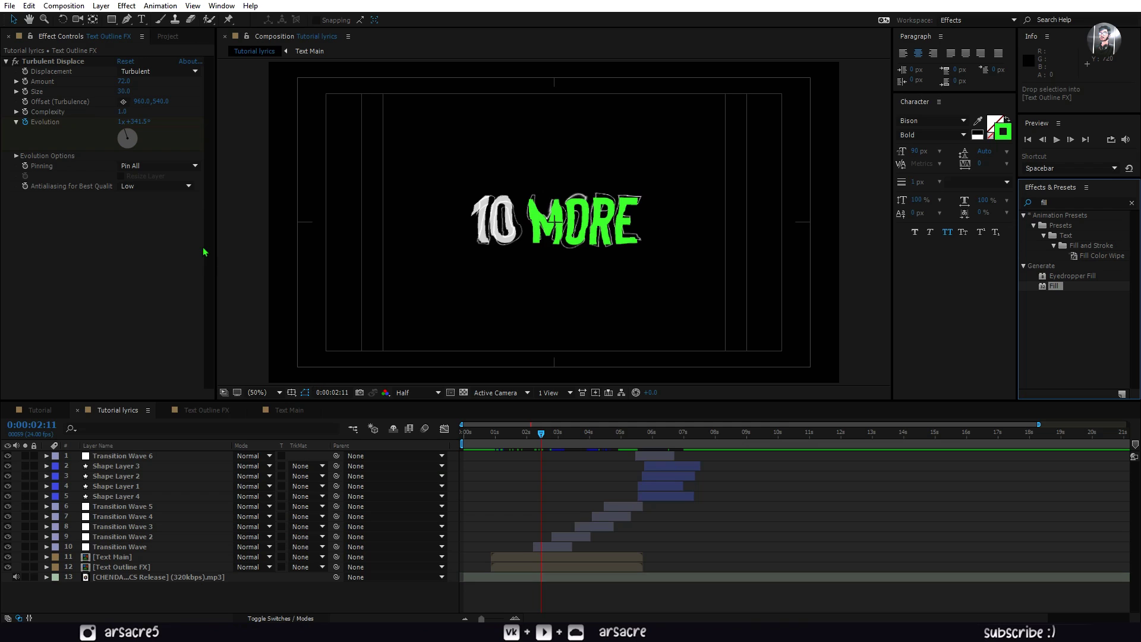
left_click(123, 226)
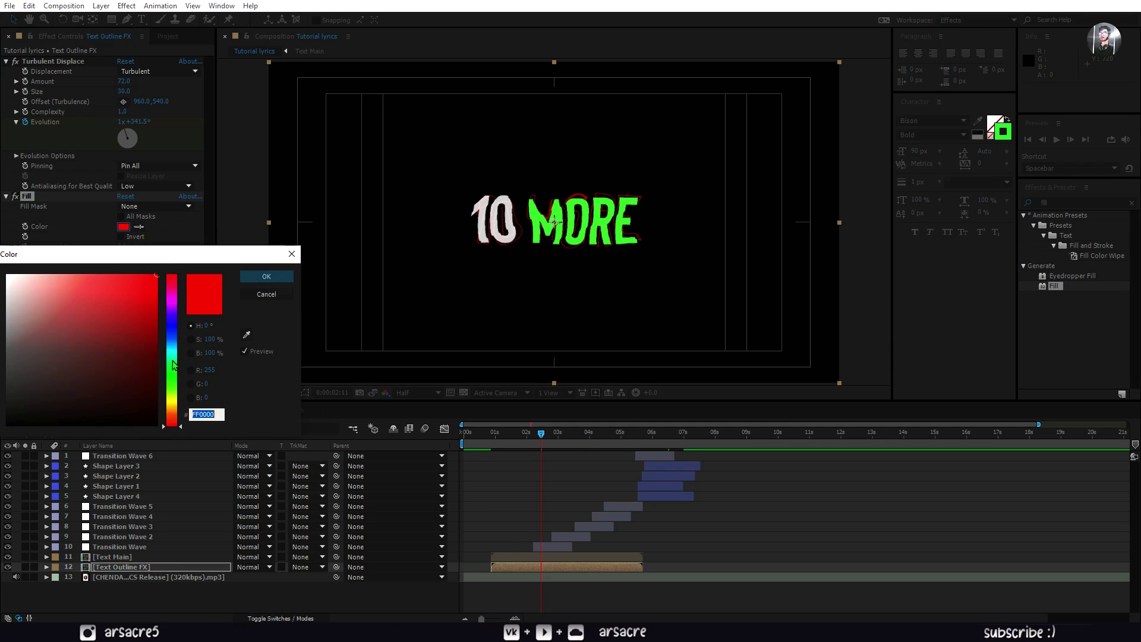
left_click(173, 378)
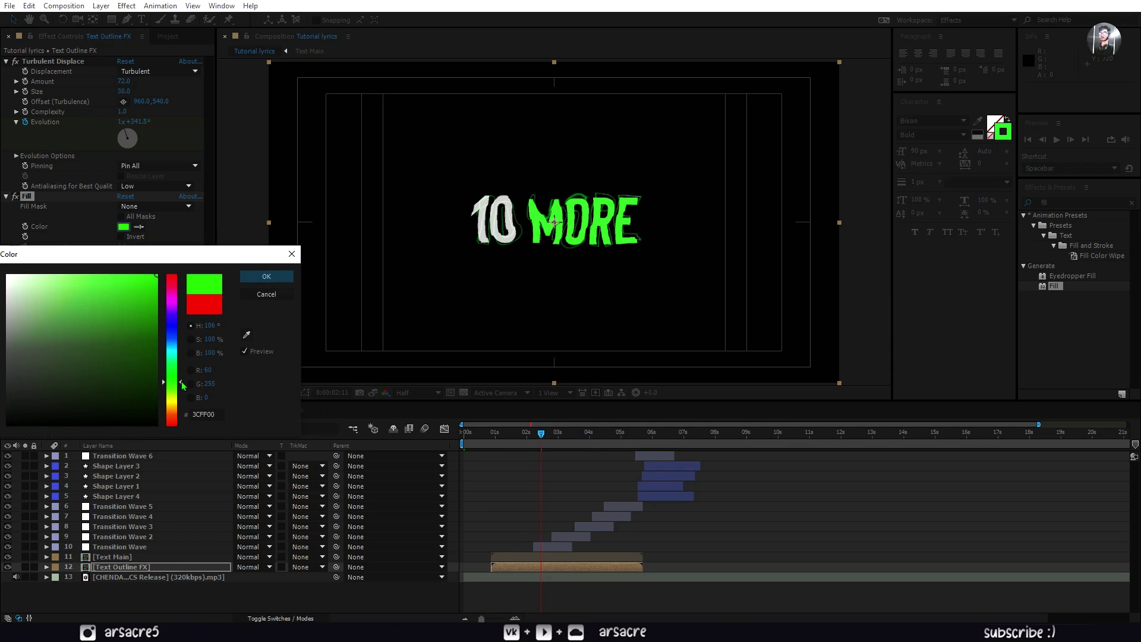
left_click(265, 277)
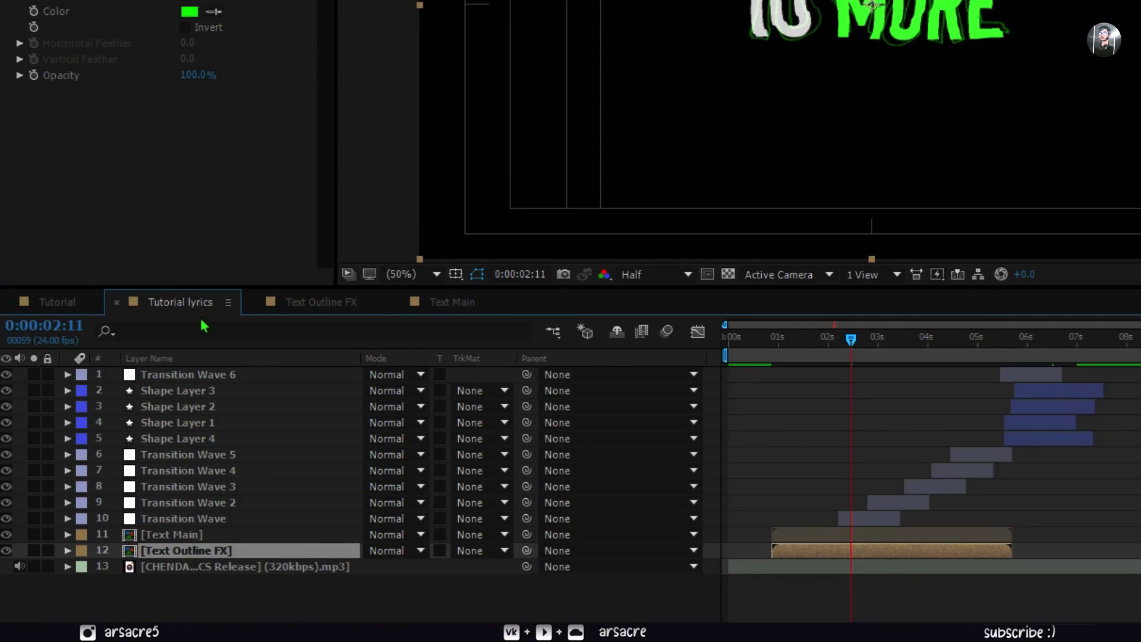
- Add a wiggle(3,100) expression to the Text Outline FX layer's Opacity
key("t")
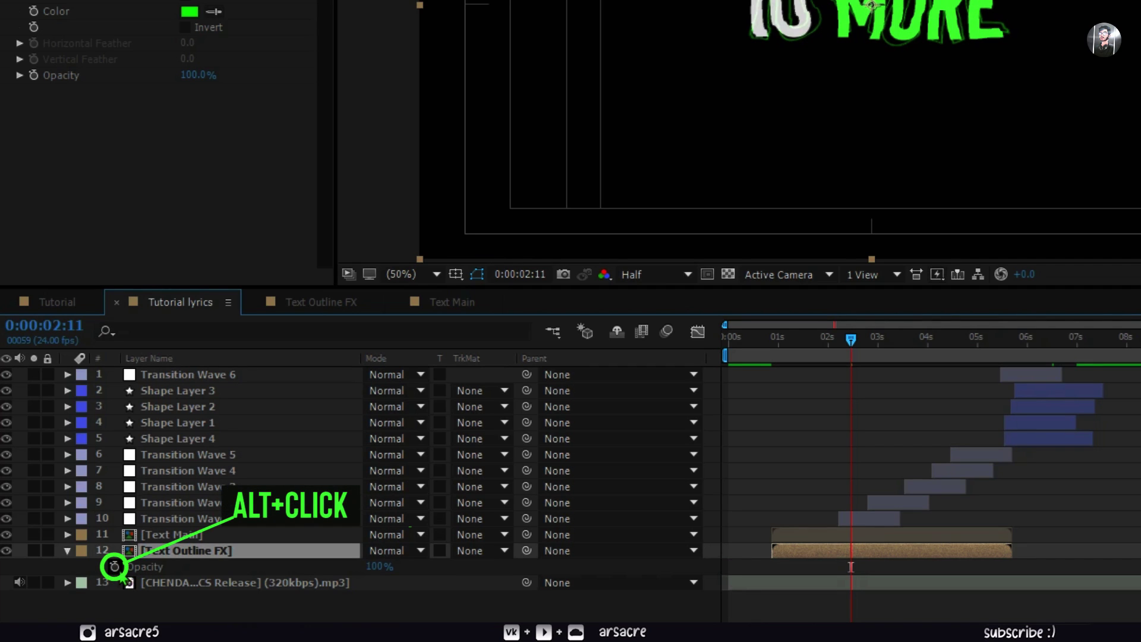
left_click(113, 567, "alt")
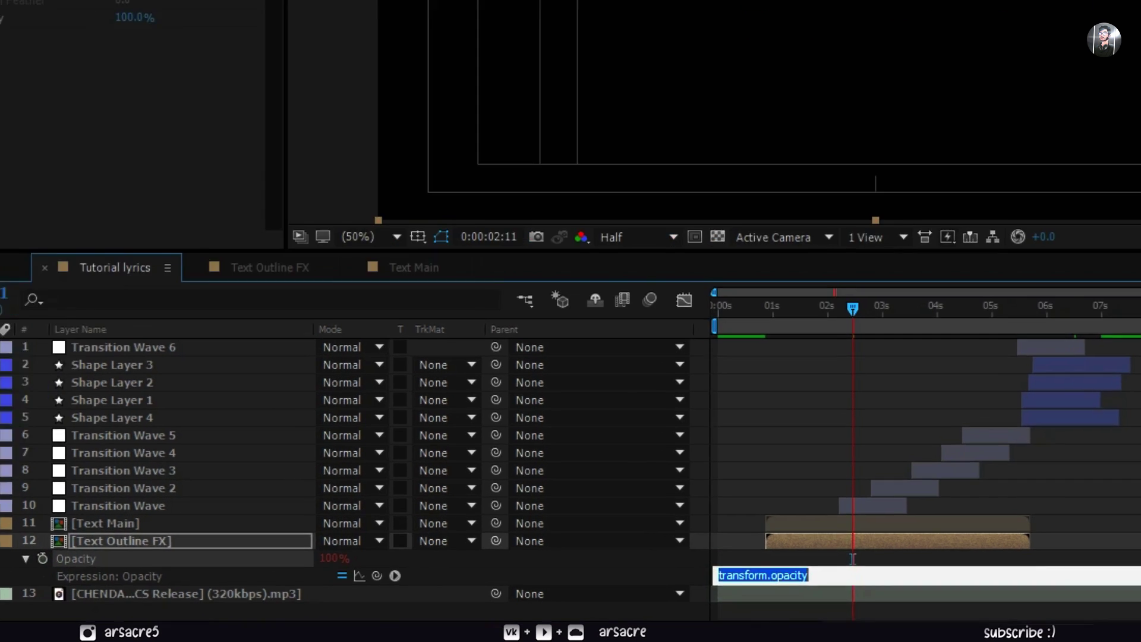
type("wiggle(3,100")
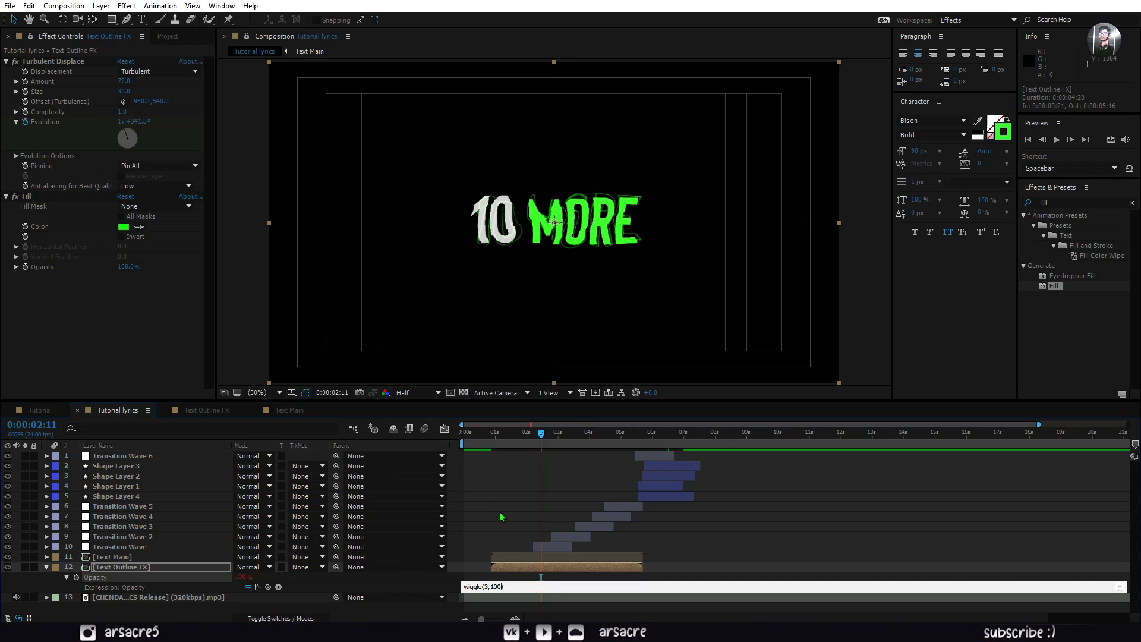
left_click(500, 516)
left_click(126, 568)
- Duplicate Text Outline FX, recolour the copy's Fill blue, and preview playback
left_click(31, 7)
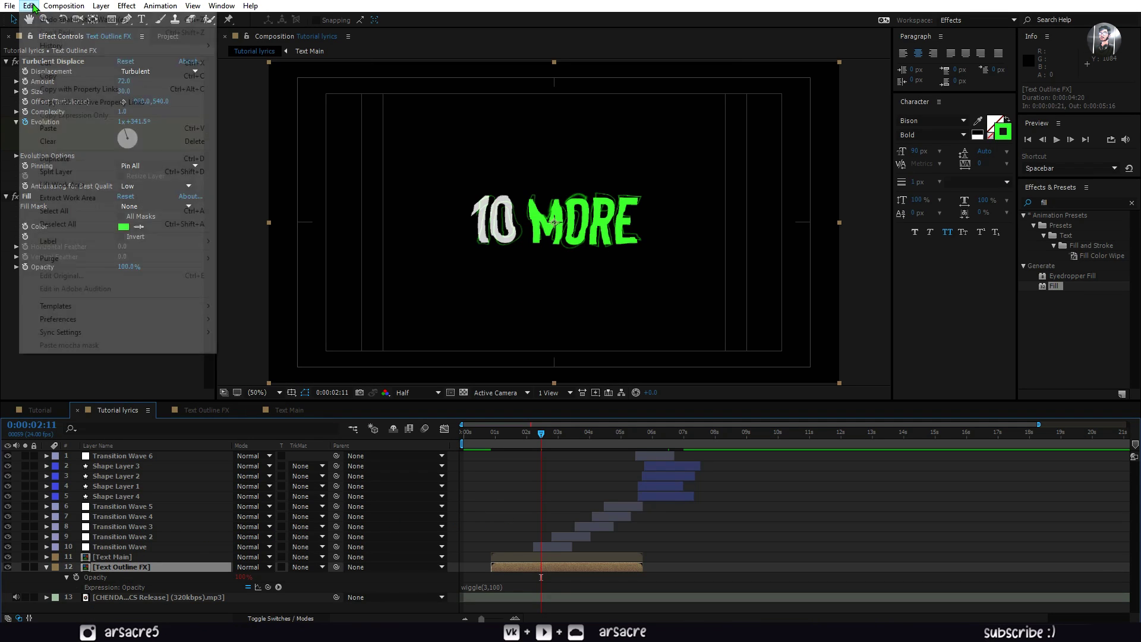
left_click(54, 159)
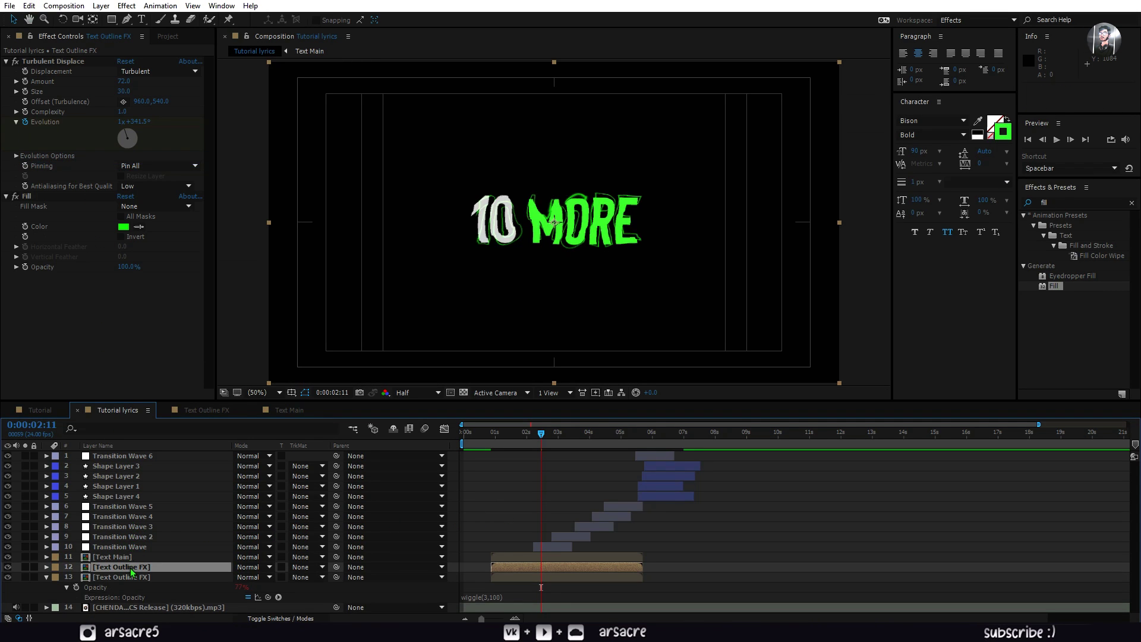
left_click(123, 227)
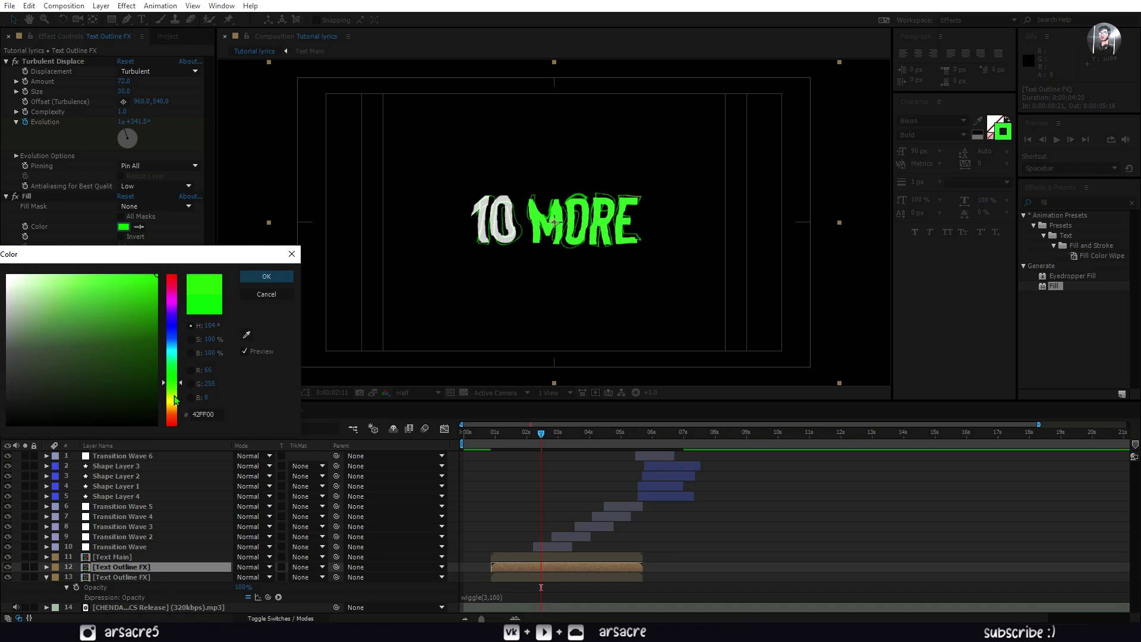
mouse_move(176, 376)
left_mouse_down()
mouse_move(175, 406)
mouse_move(172, 340)
left_mouse_up()
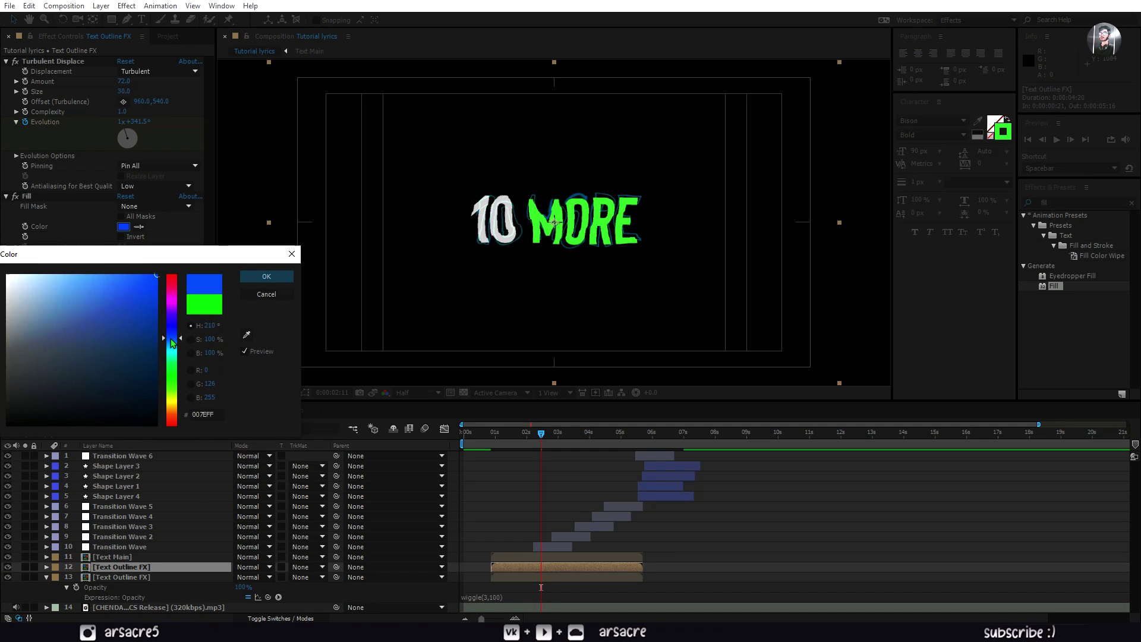
left_click_drag(172, 343, 182, 357)
key("Return")
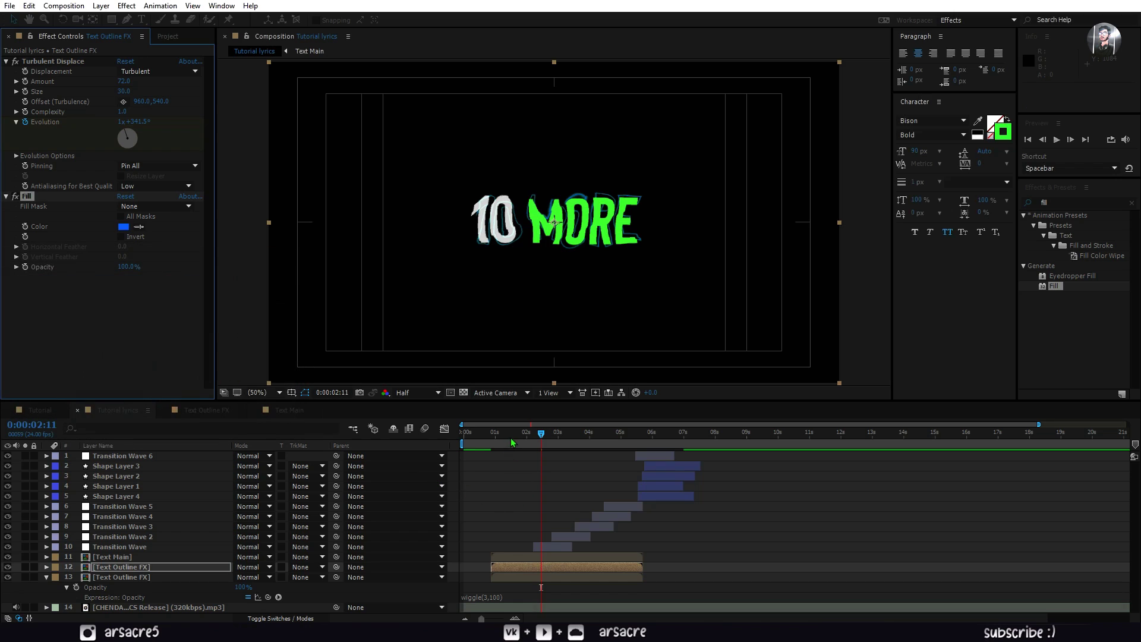
key("space")
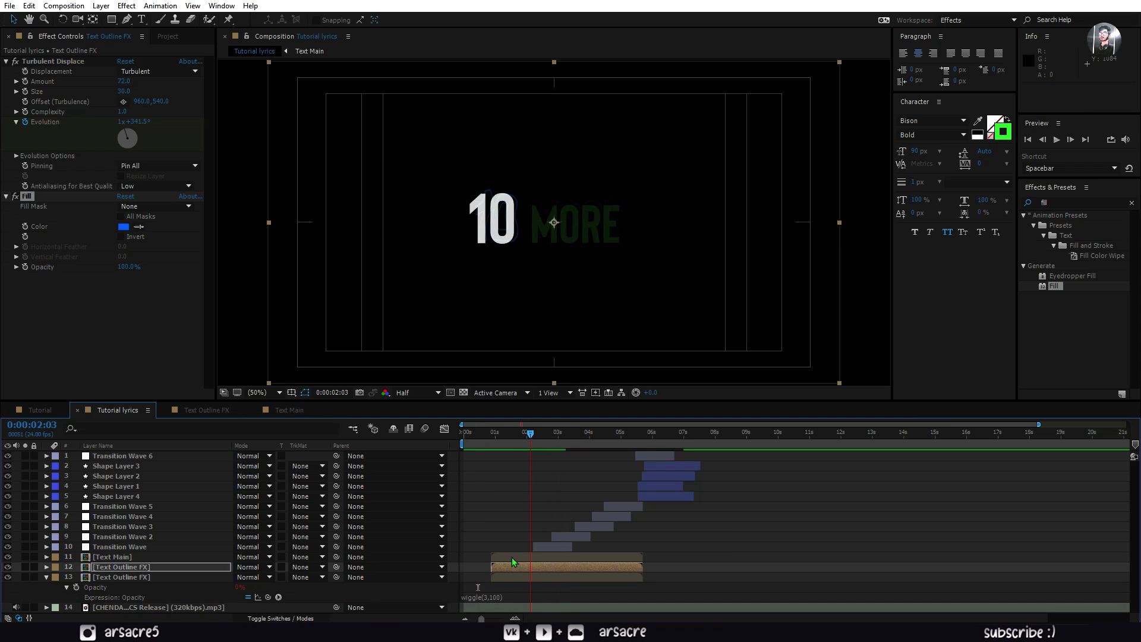
left_click(660, 486)
- Add a new adjustment layer named Glow
right_click(464, 526)
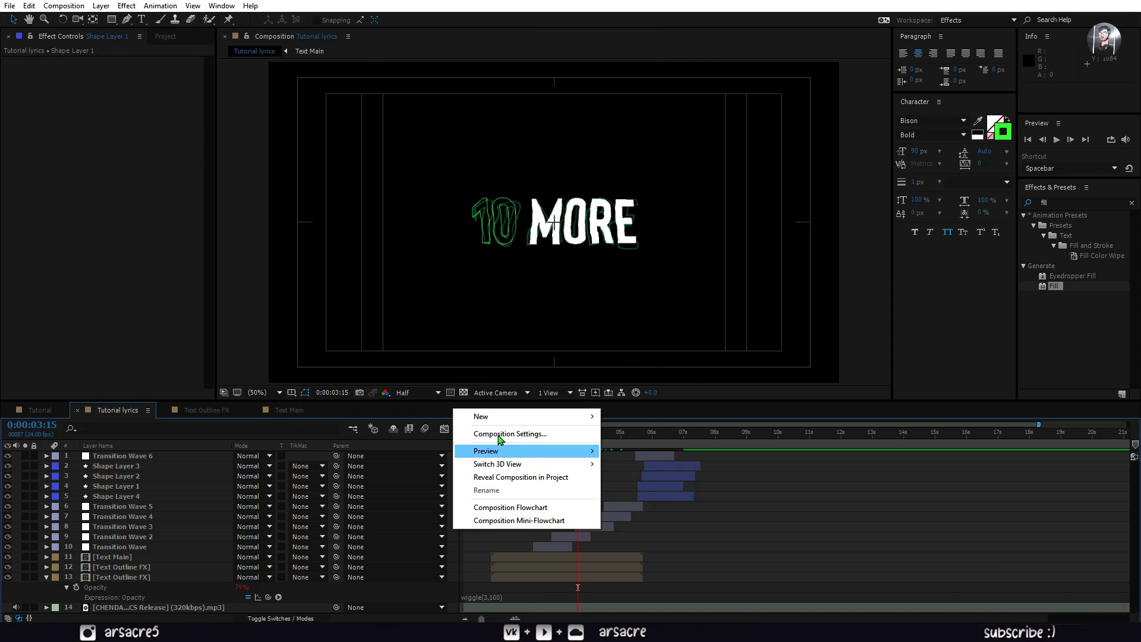
mouse_move(482, 416)
left_click(628, 512)
key("Return")
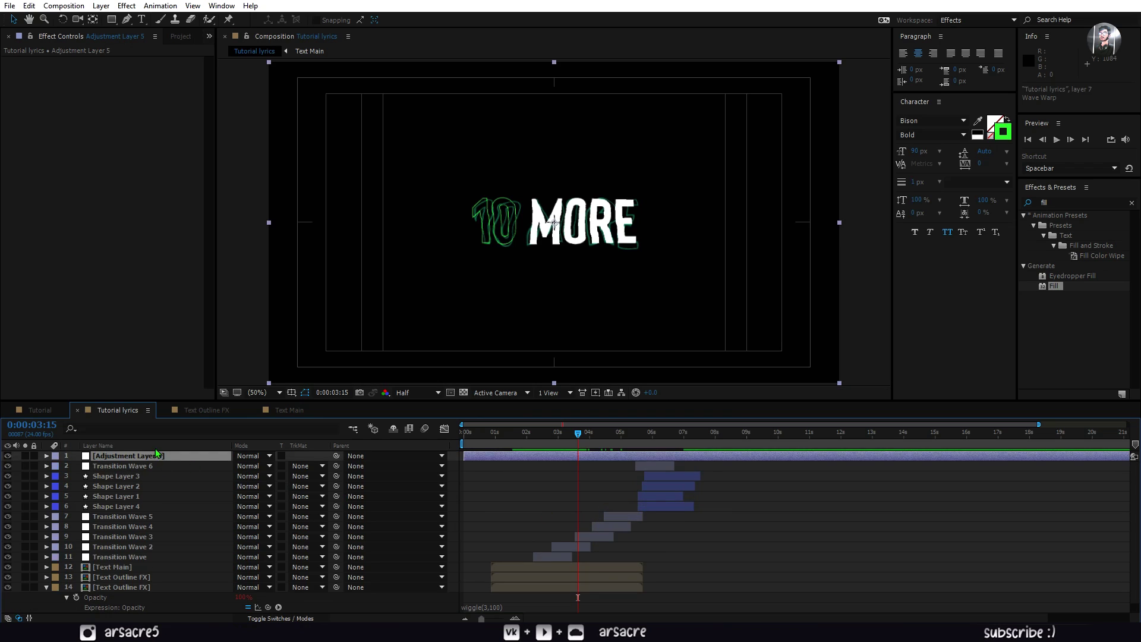
type("Glow")
key("Return")
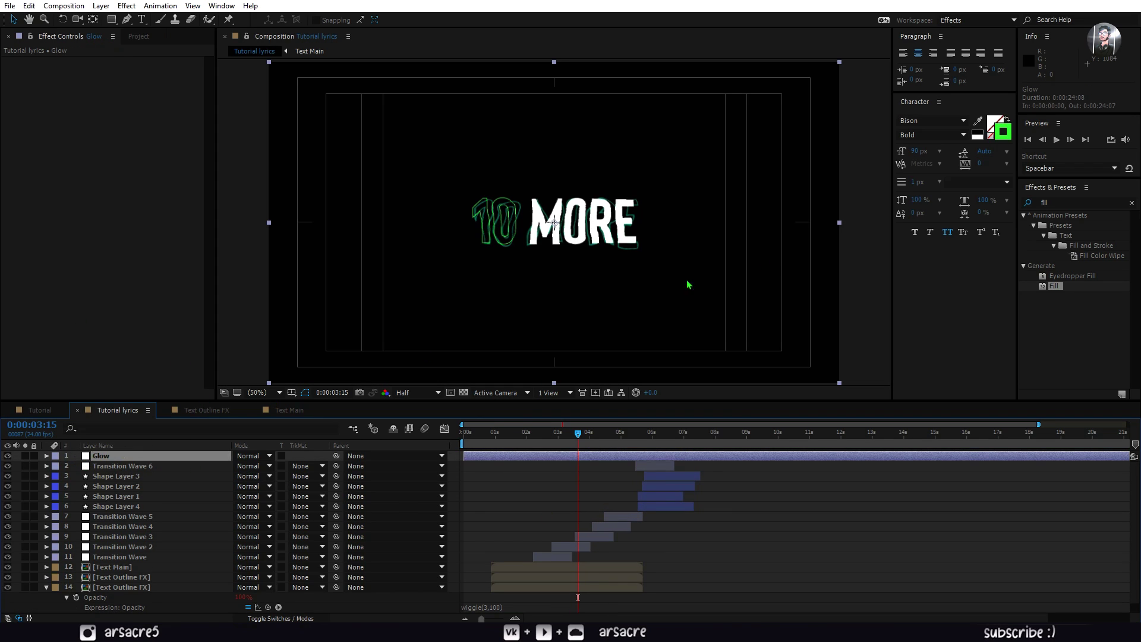
- Stack two Glow effects on it, radius 22 plus a wider softer glow, and preview
left_click(1054, 202)
type("Glow")
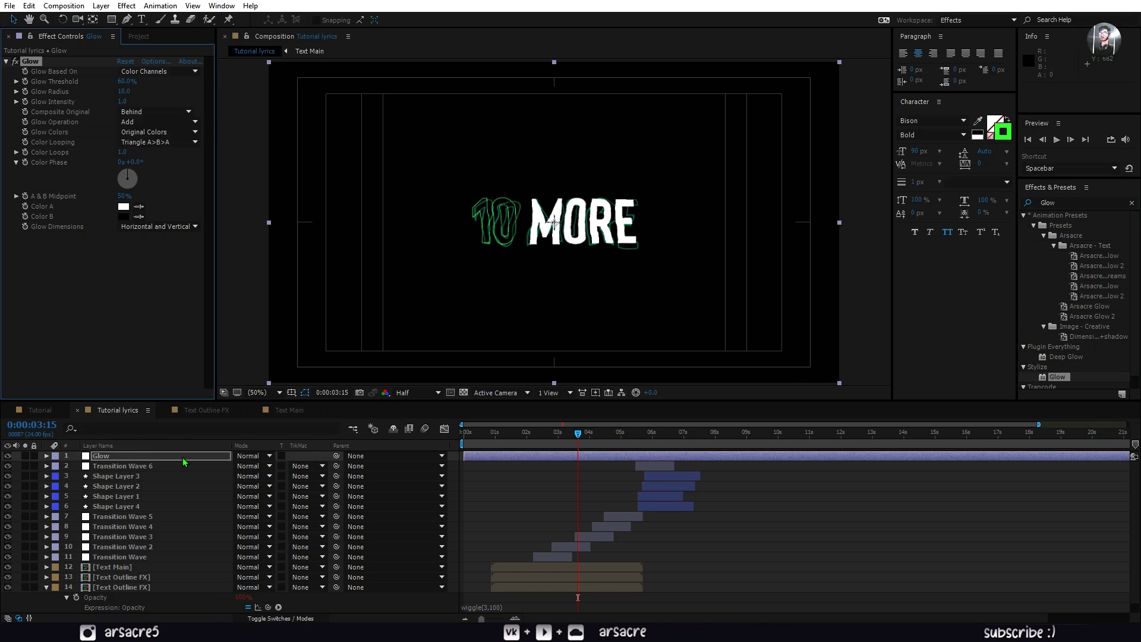
left_click_drag(1055, 377, 125, 455)
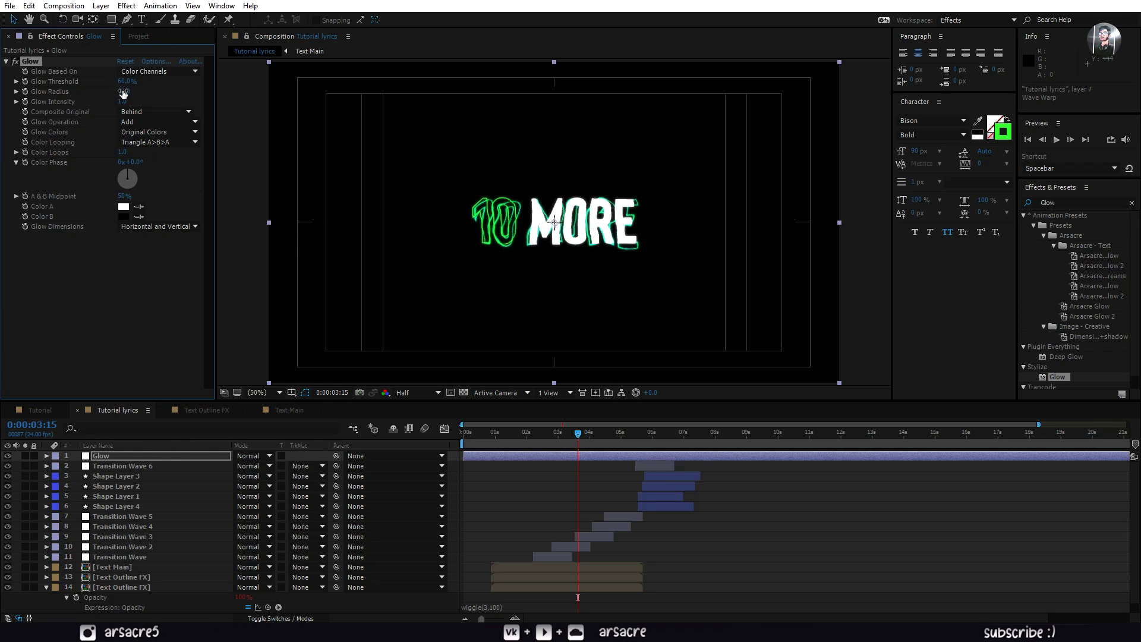
left_click_drag(123, 93, 64, 71)
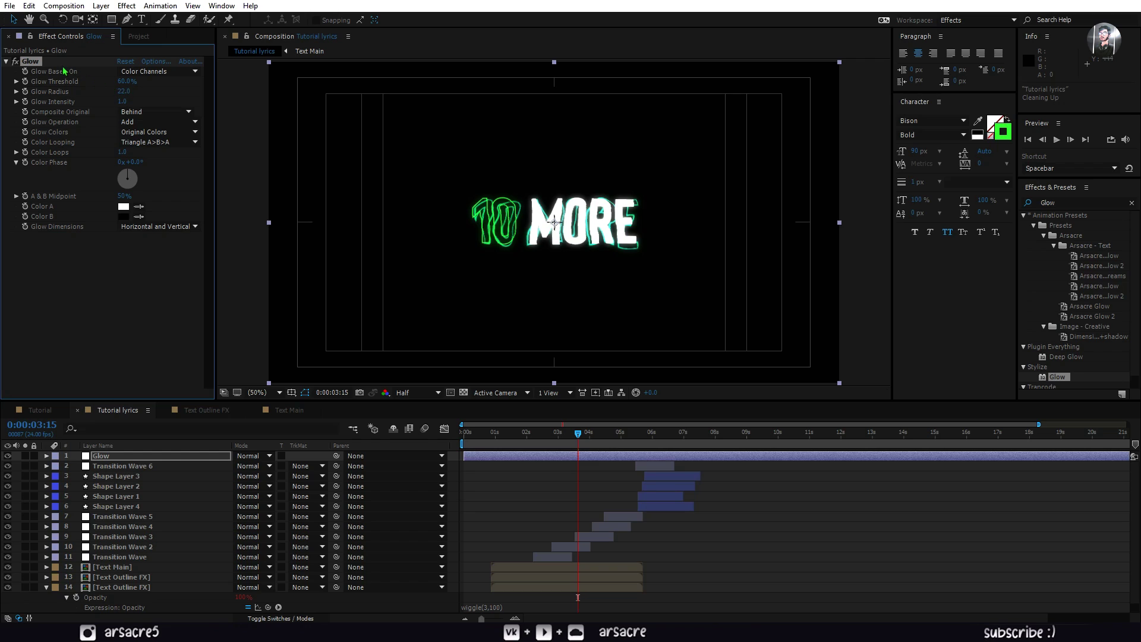
left_click_drag(1059, 377, 554, 268)
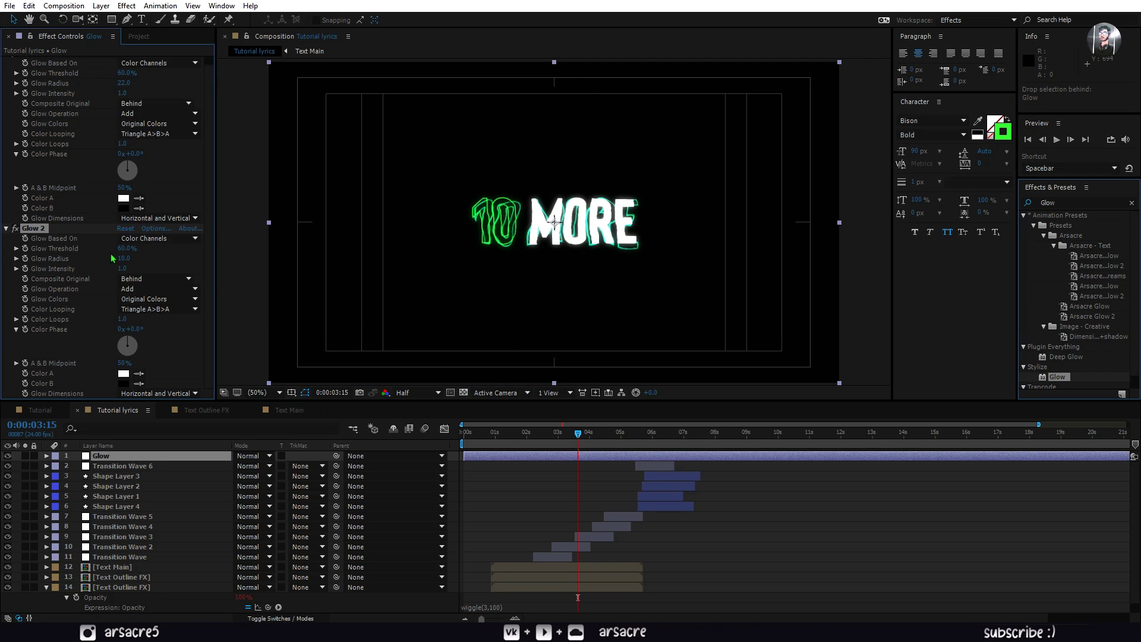
mouse_move(125, 257)
left_mouse_down()
mouse_move(112, 251)
mouse_move(71, 268)
left_mouse_up()
left_click(513, 434)
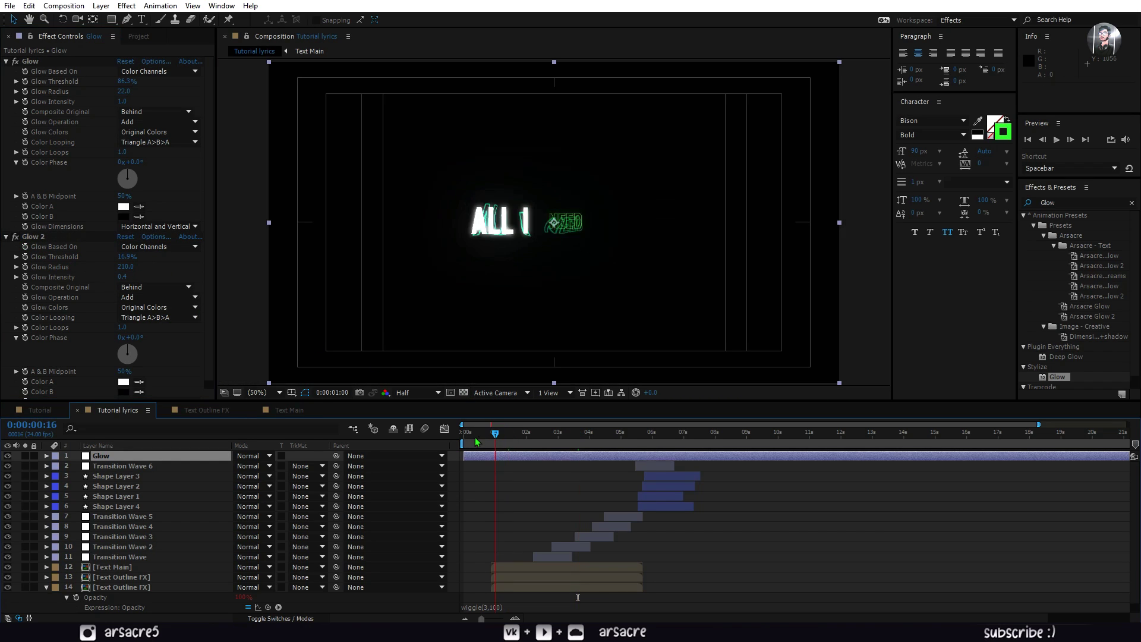
left_click_drag(539, 438, 622, 435)
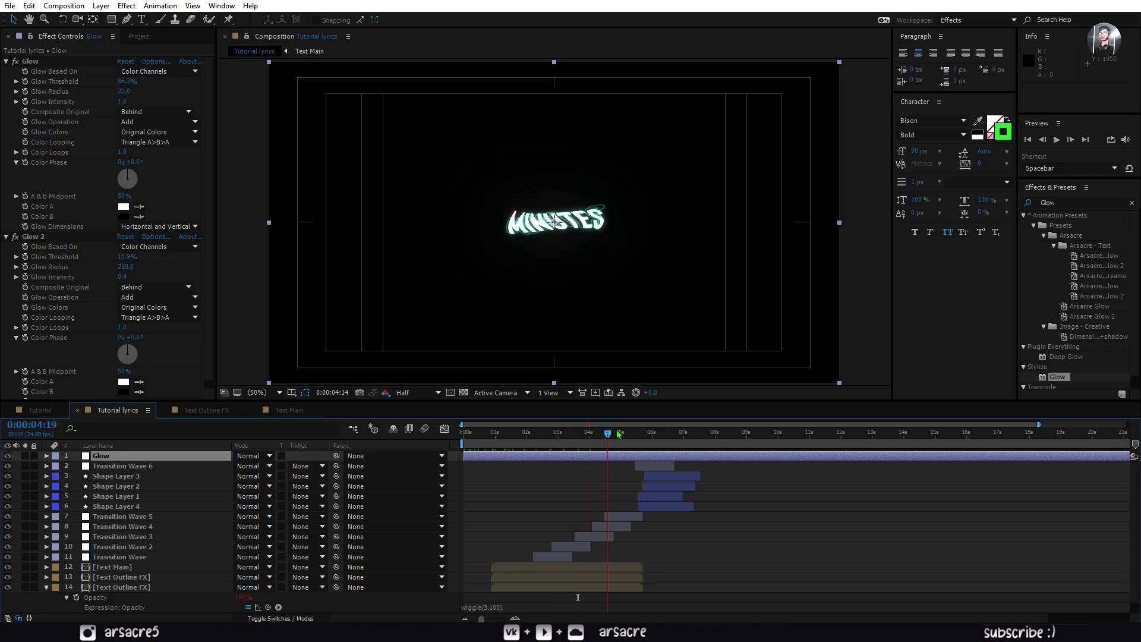
left_click(576, 576)
key("space")
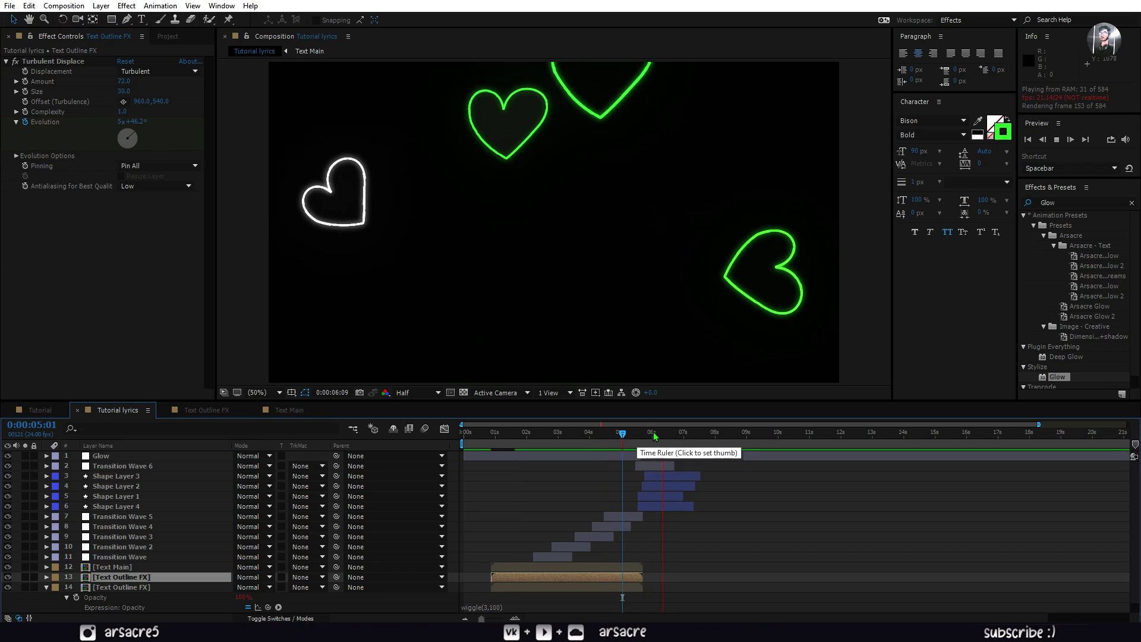
left_click(592, 434)
left_click(521, 433)
left_click(120, 586)
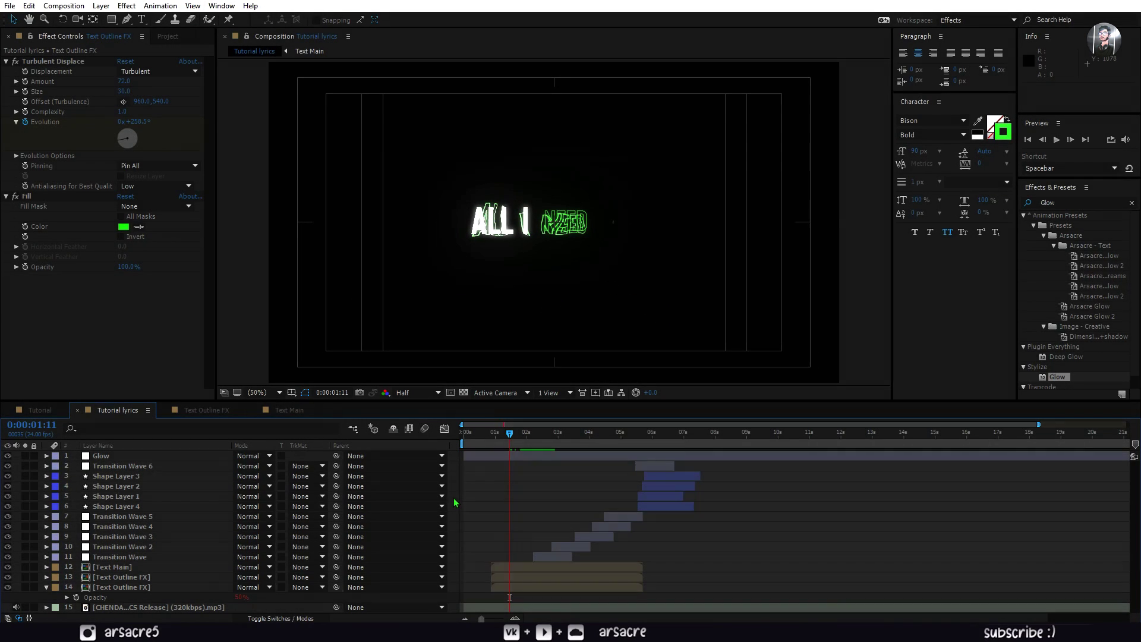
right_click(463, 506)
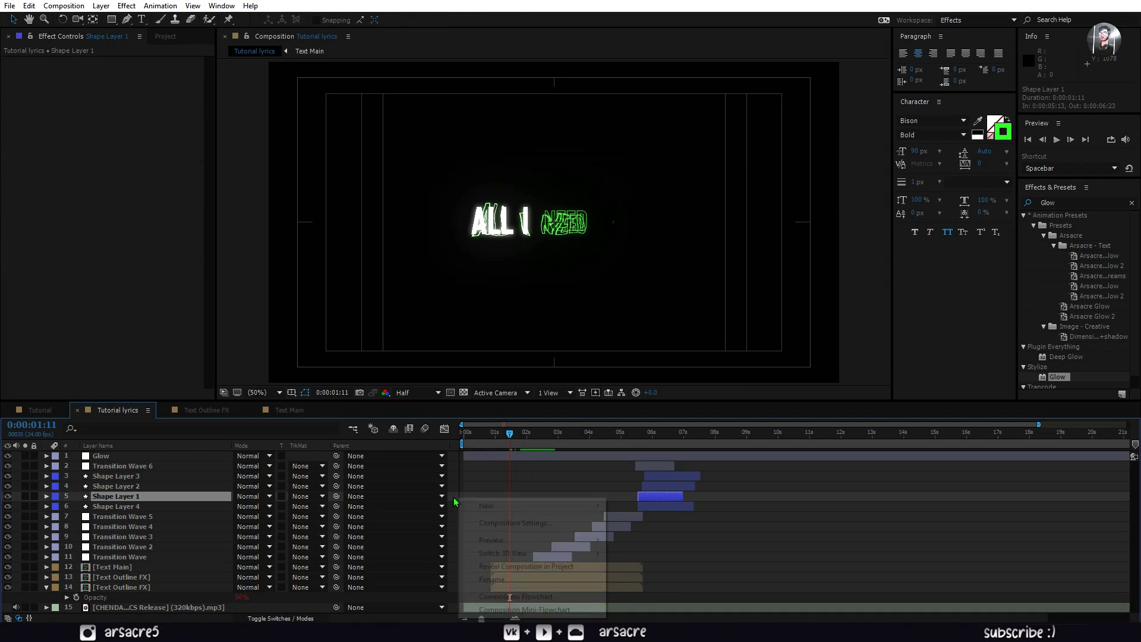
- Create a white solid named particles and apply CC Particle World to it
mouse_move(487, 506)
left_click(635, 536)
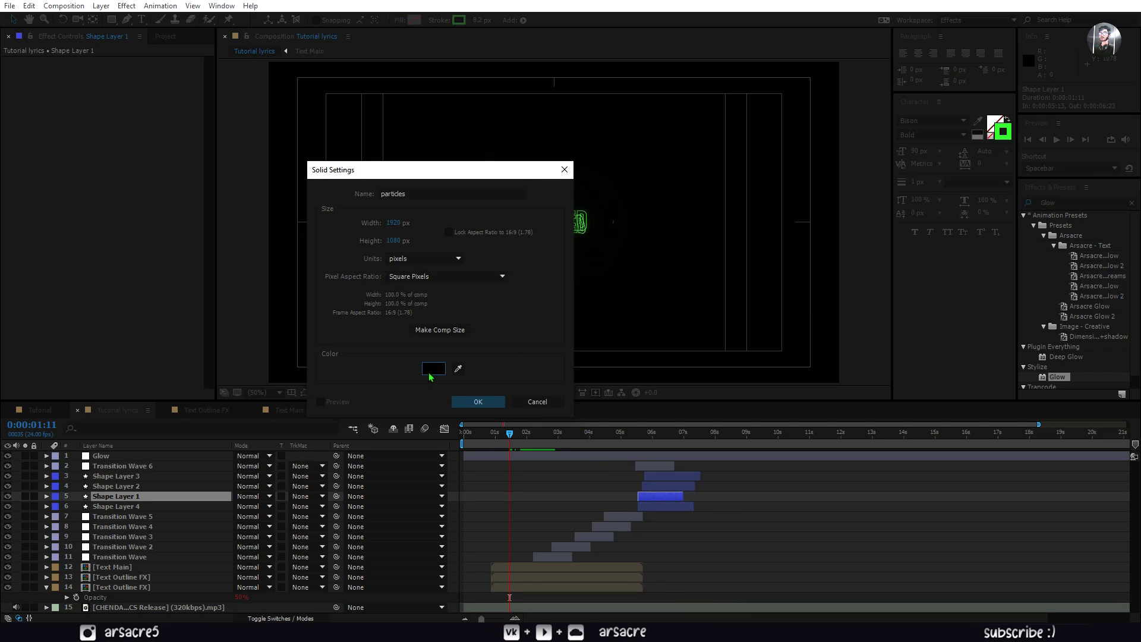
left_click(433, 368)
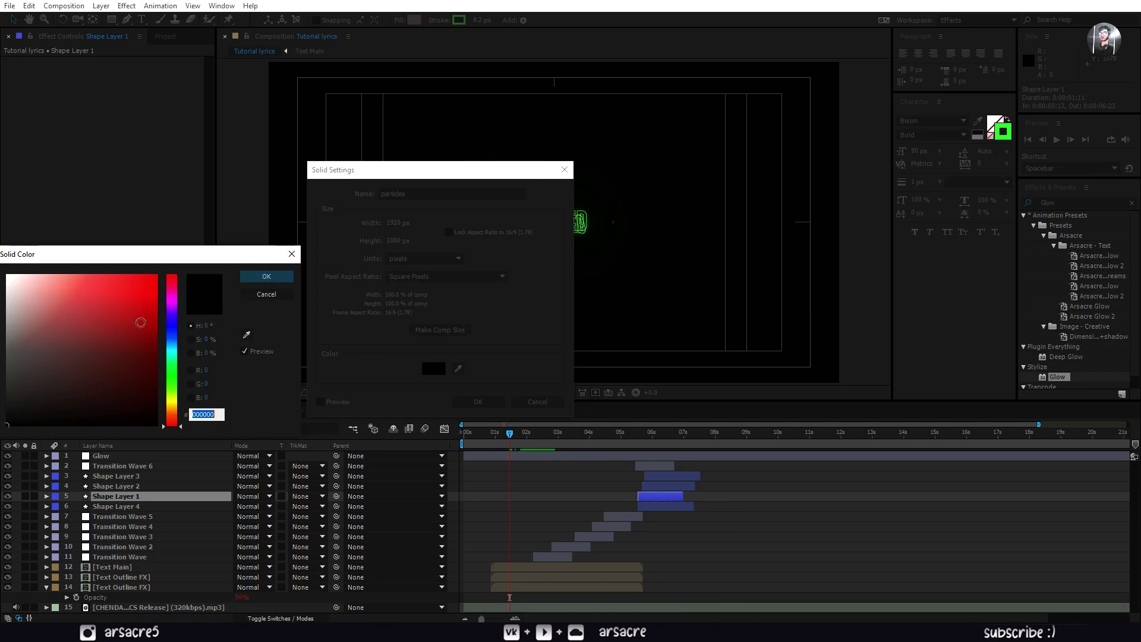
left_click(266, 276)
left_click(478, 402)
left_click(1074, 202)
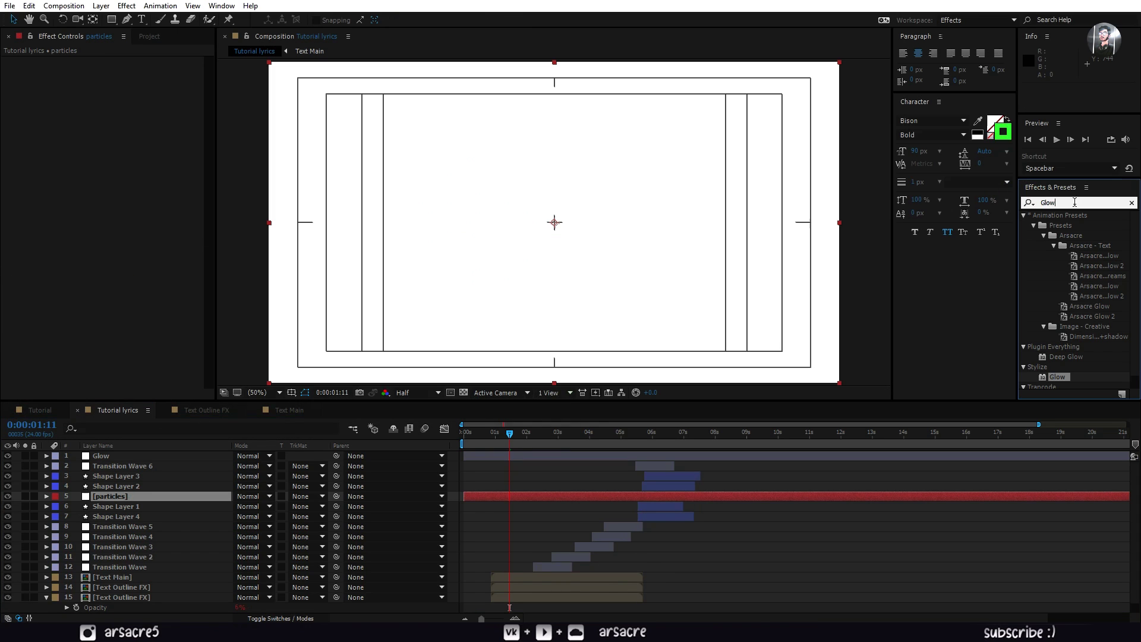
type("cc part")
left_click_drag(1062, 236, 121, 496)
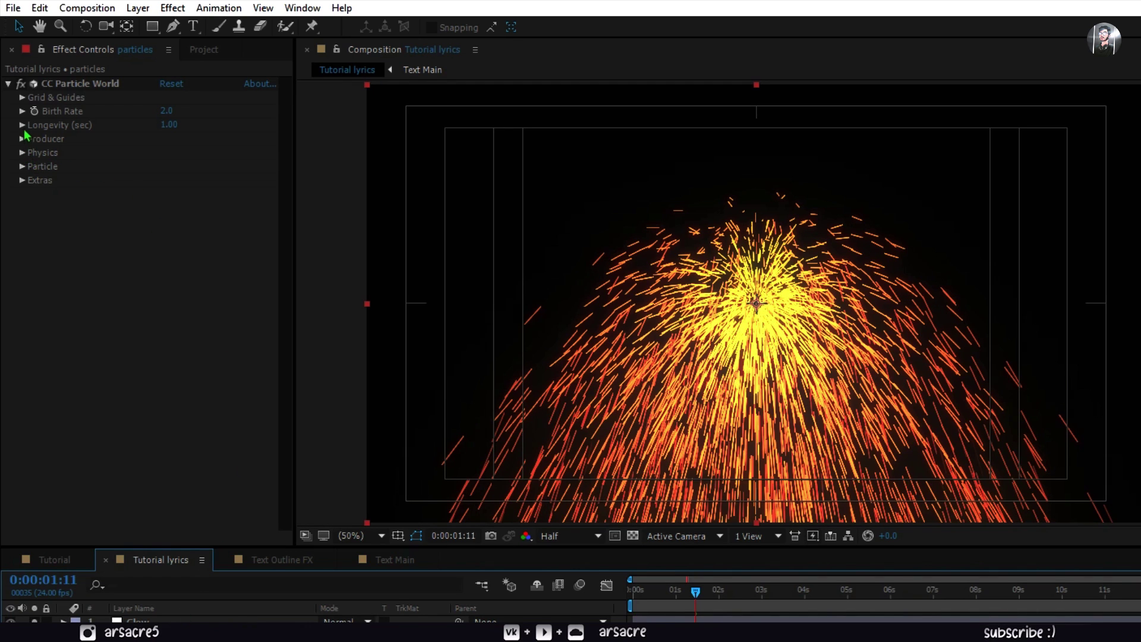
- Set particle birth rate 0.2, longevity 1.55 s and emitter Radius X 0.900
left_click(175, 142)
type("0.2")
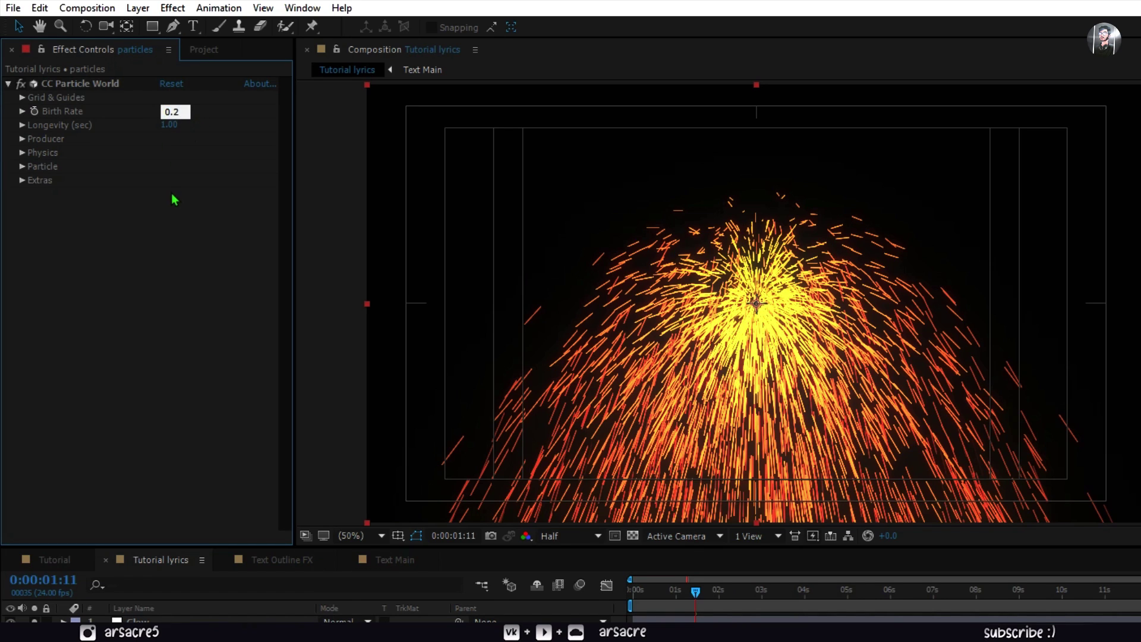
type("1.55")
key("Return")
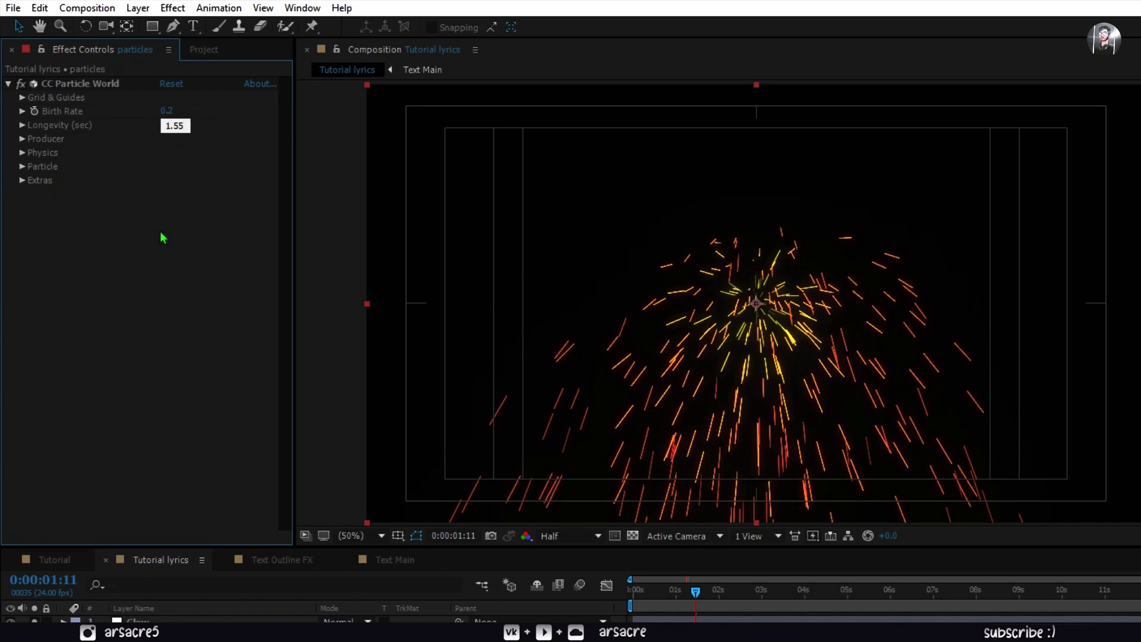
key("Return")
left_click(22, 138)
left_click(21, 236)
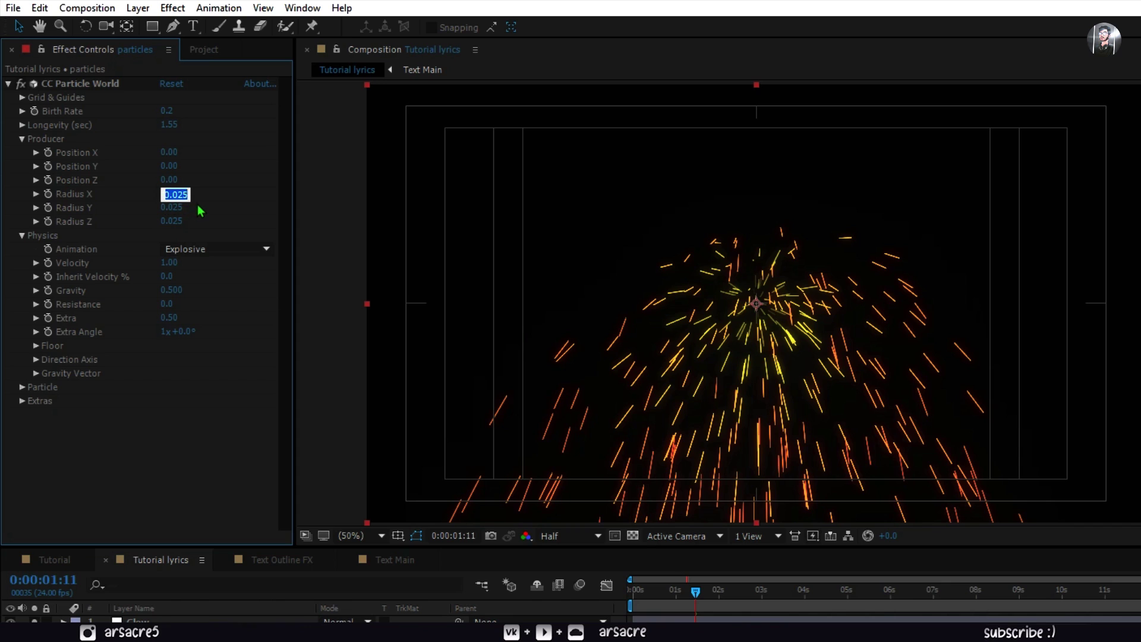
type("0.900")
key("Return")
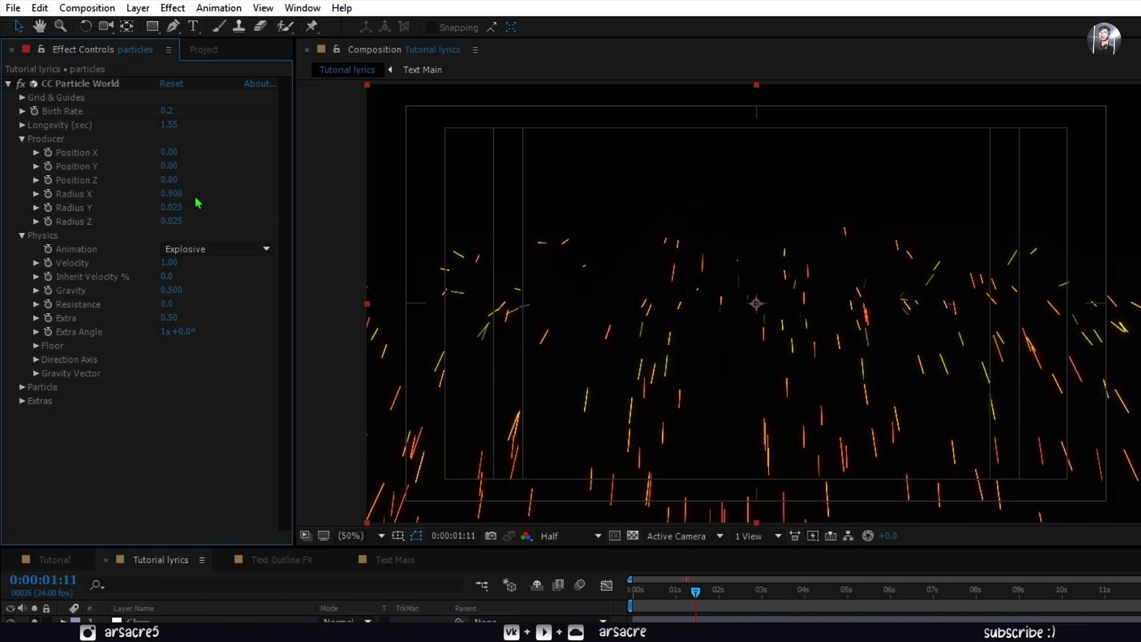
- Set emitter Radius Y to 1.400 and Radius Z to 0.540, then save
left_click(175, 207)
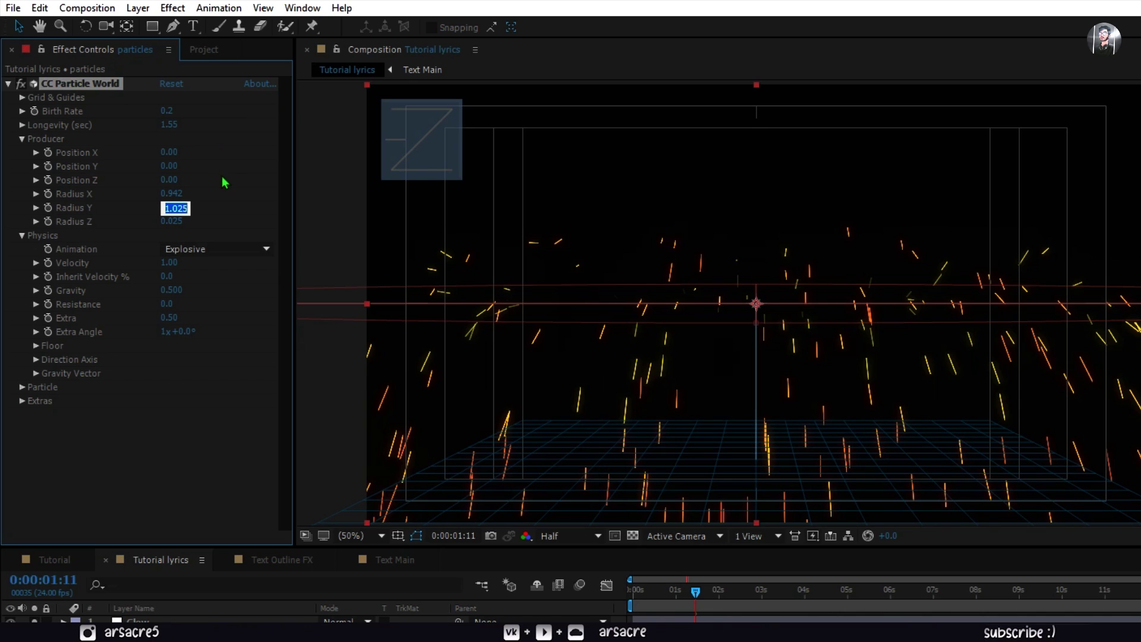
type("1.4")
key("Return")
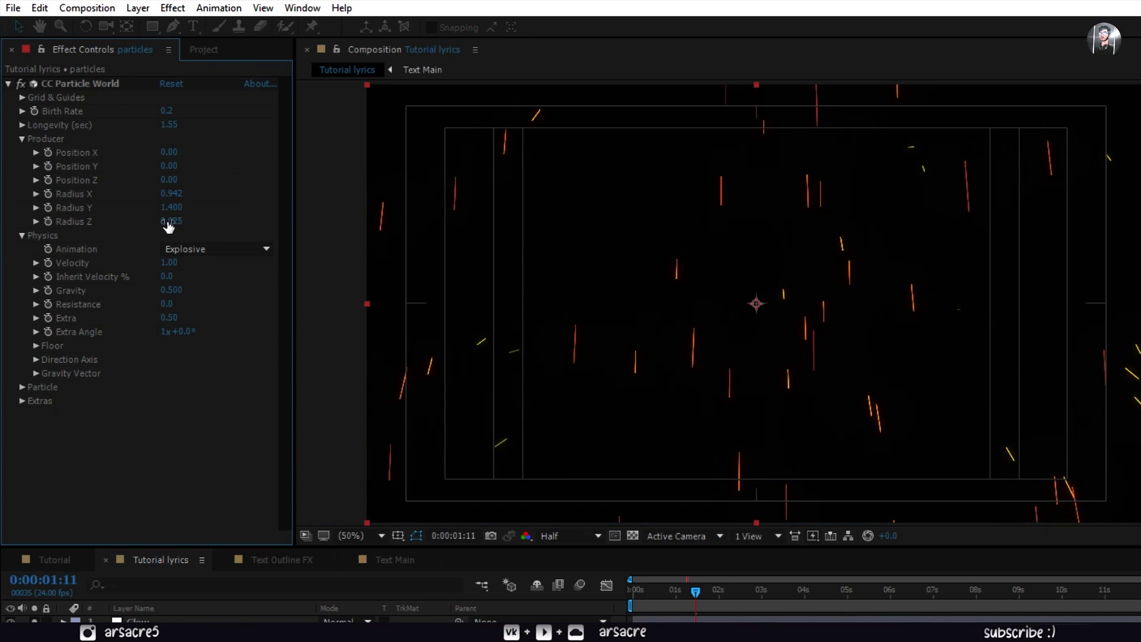
type("0.54")
key("Return")
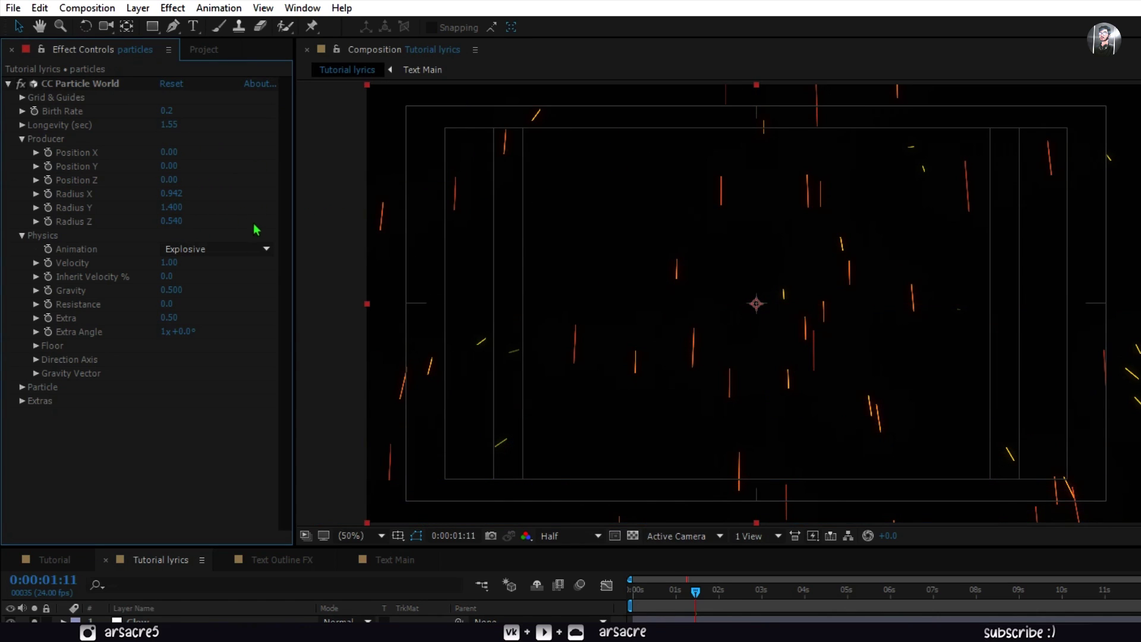
key("ctrl+s")
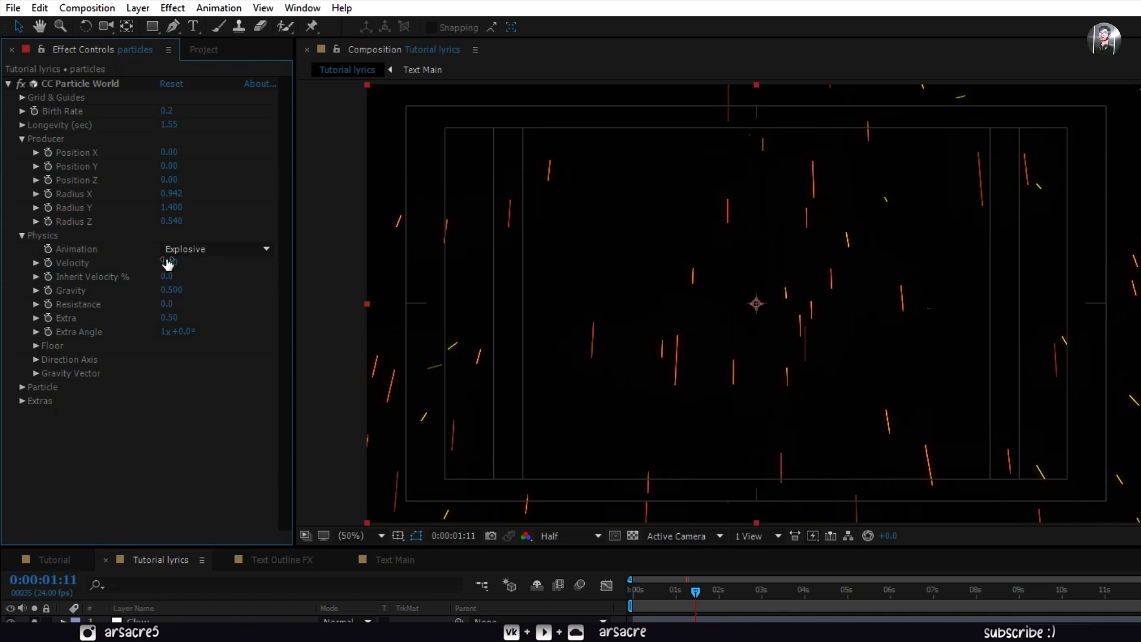
left_click(167, 252)
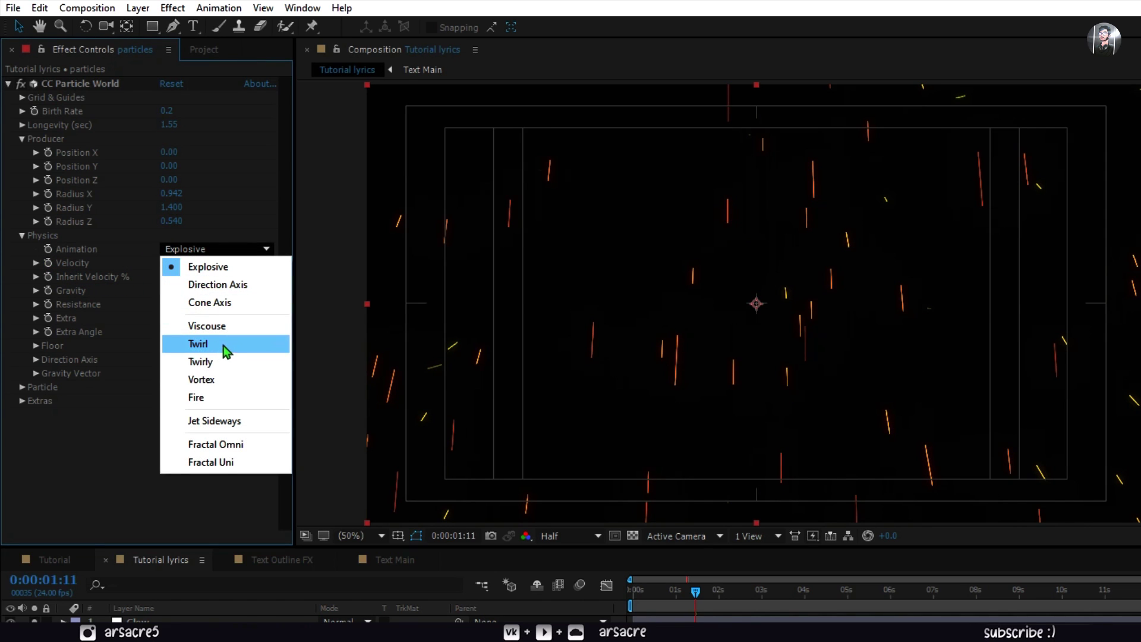
- Set particle animation to Twirl, velocity 0.08 and gravity -0.027
left_click(223, 345)
type("0.08")
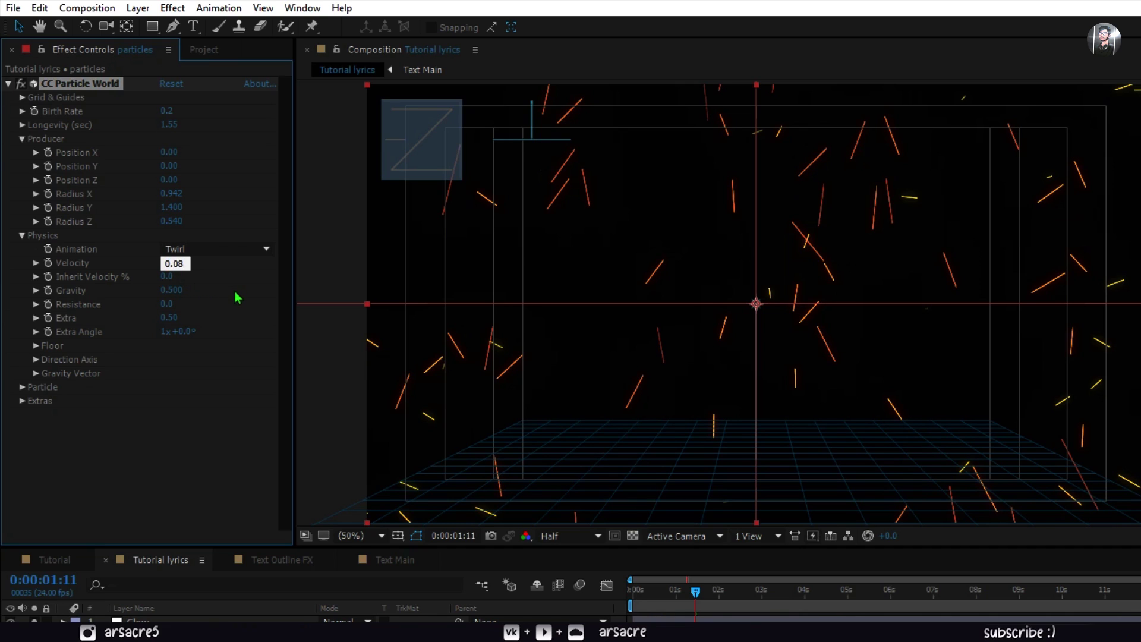
left_click(236, 297)
left_click(165, 294)
type("-.027")
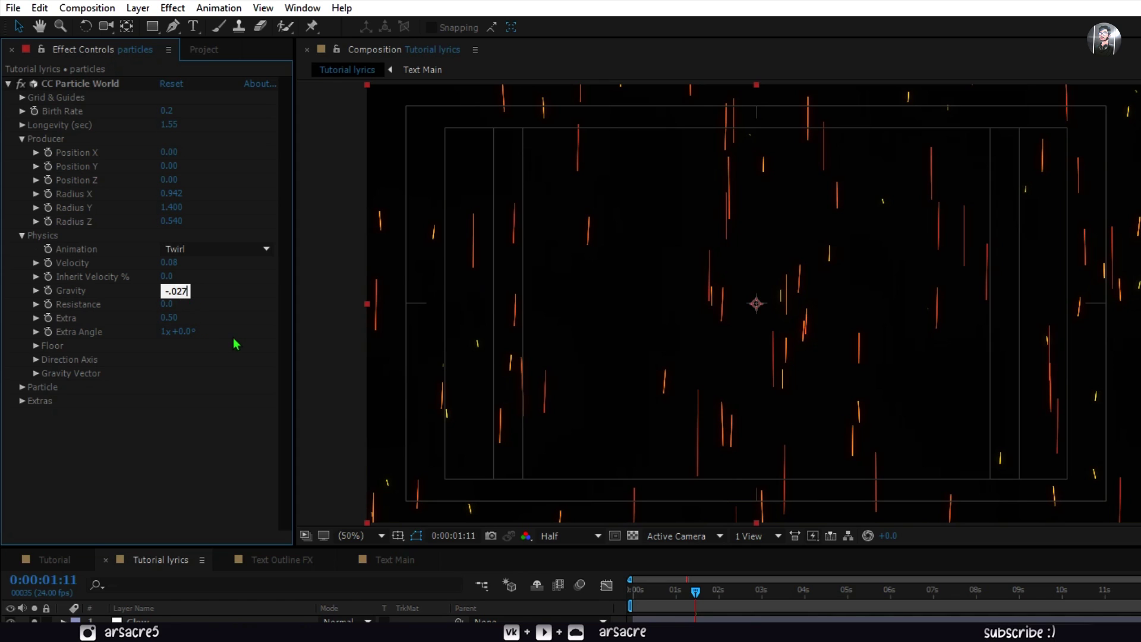
left_click(226, 338)
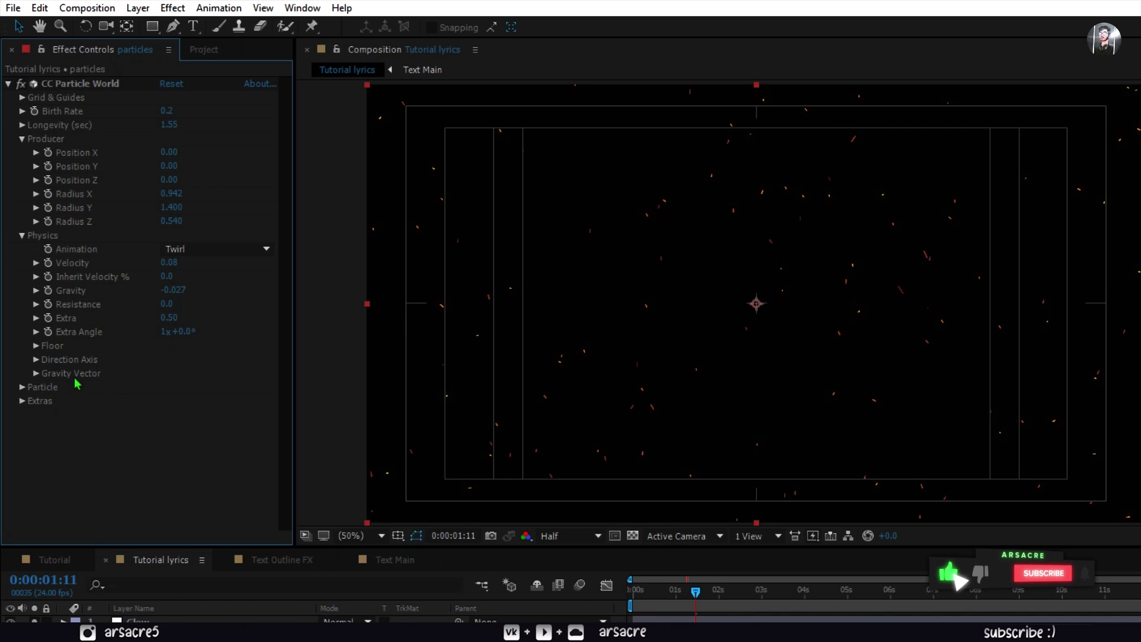
- Change the particle type to Lens Convex and hide the overlay guides
left_click(22, 387)
scroll(134, 374, "down", 3)
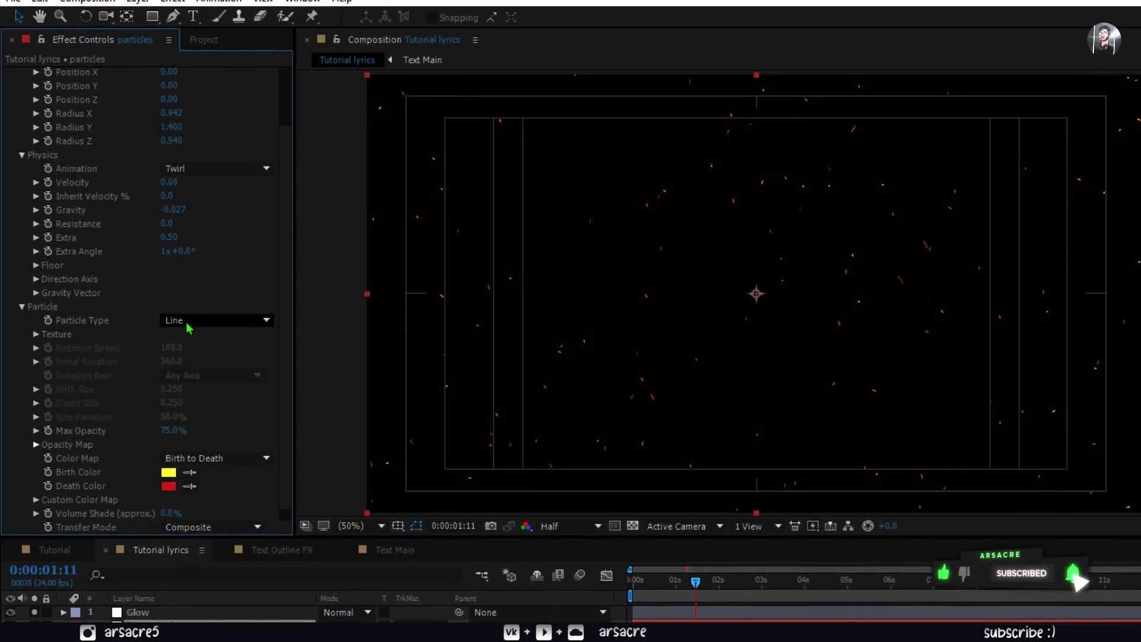
left_click(186, 322)
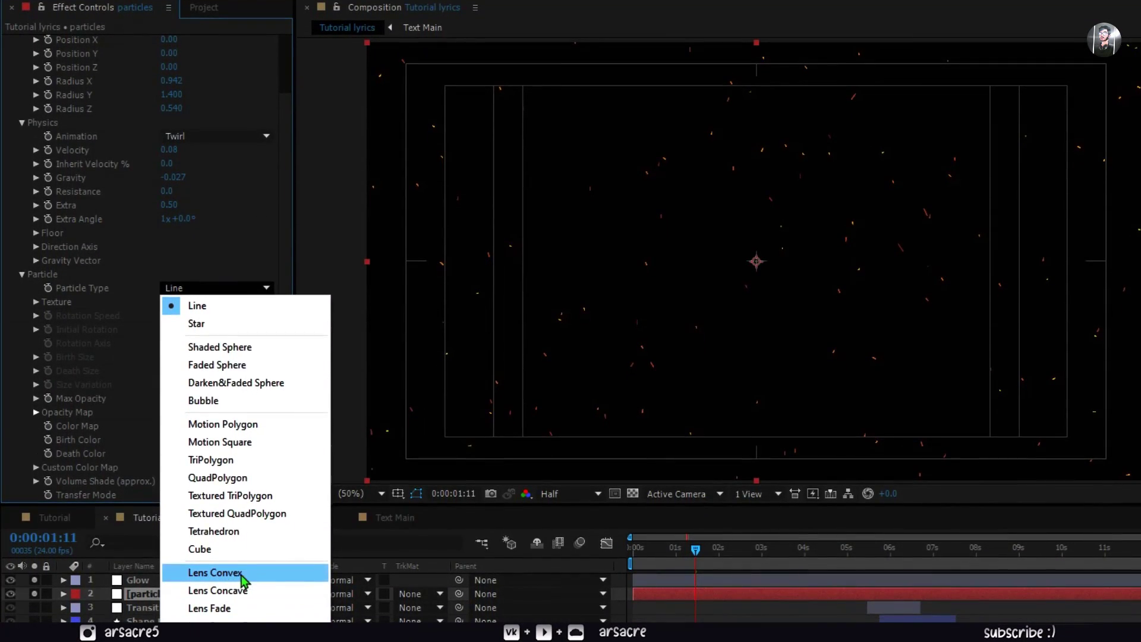
left_click(215, 572)
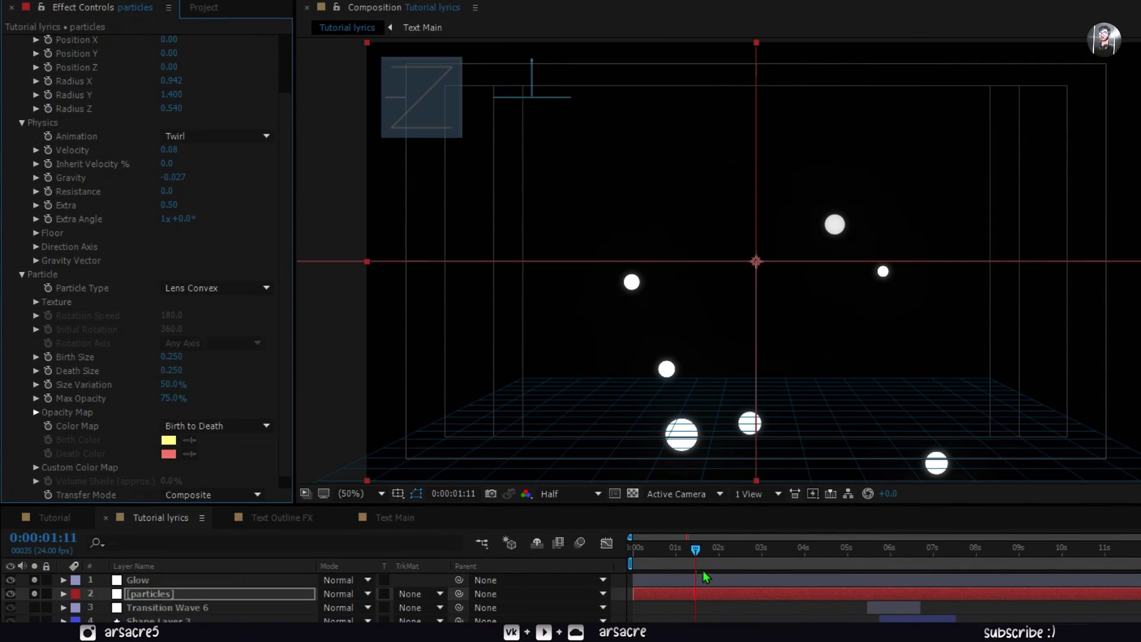
key("space")
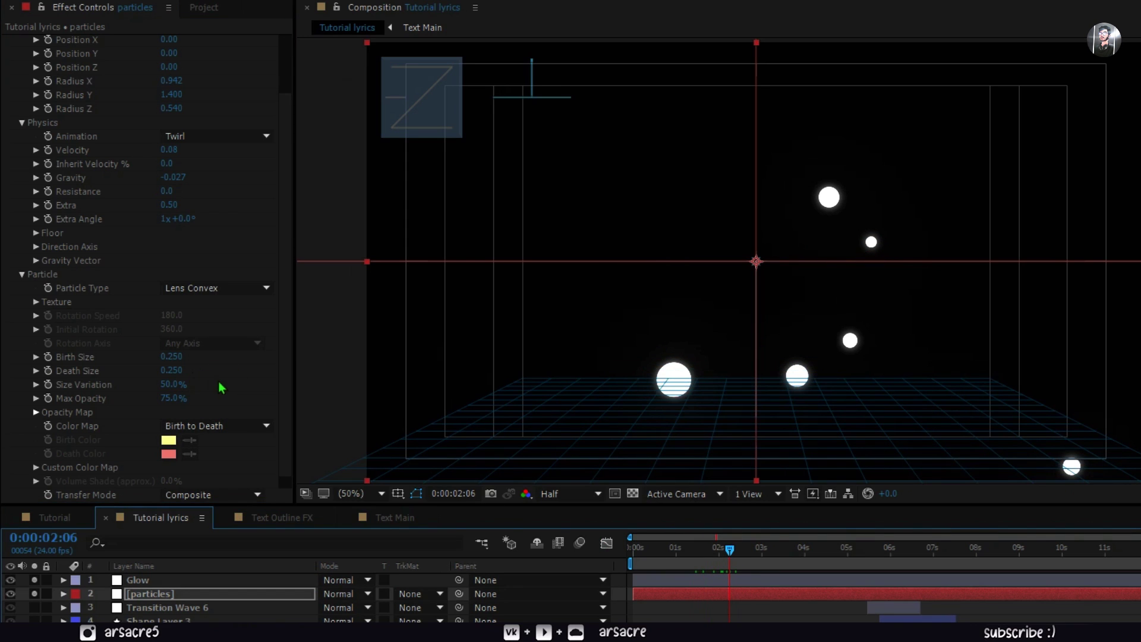
left_click(221, 387)
- Set birth size 0.007, death size 0.042 and max opacity 100%, saving the project
left_click_drag(168, 356, 147, 366)
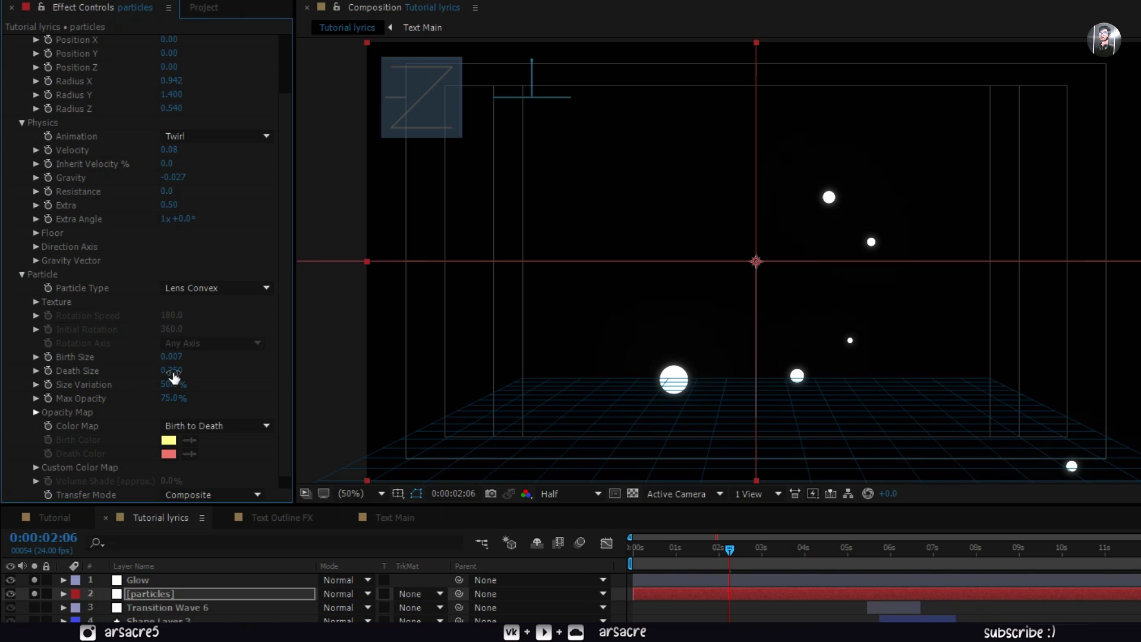
left_click_drag(165, 375, 189, 388)
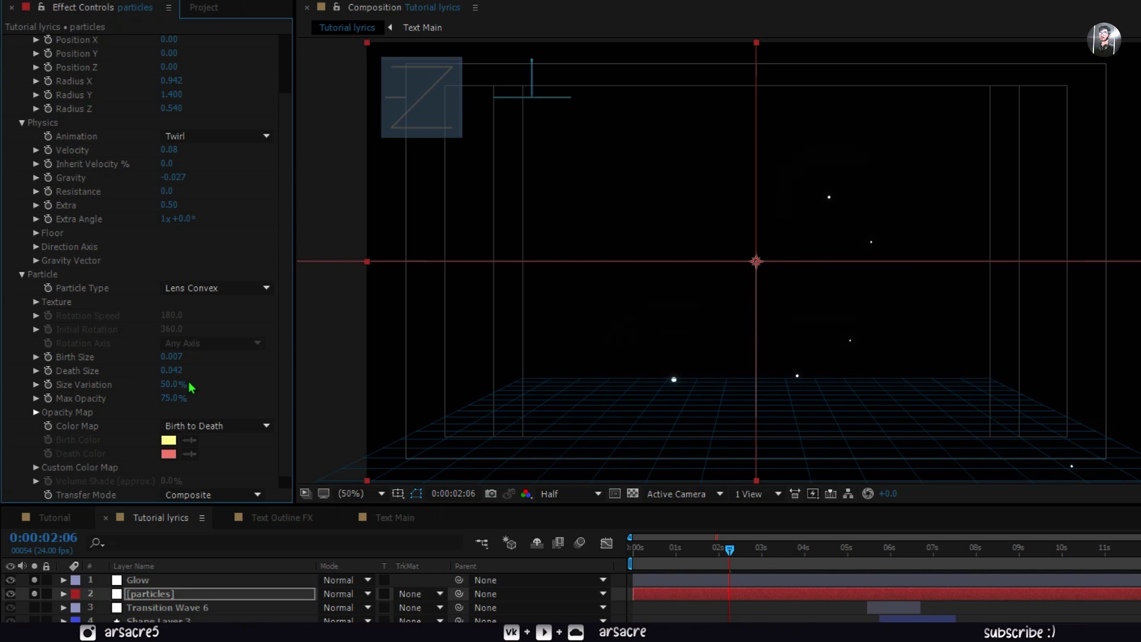
key("ctrl+s")
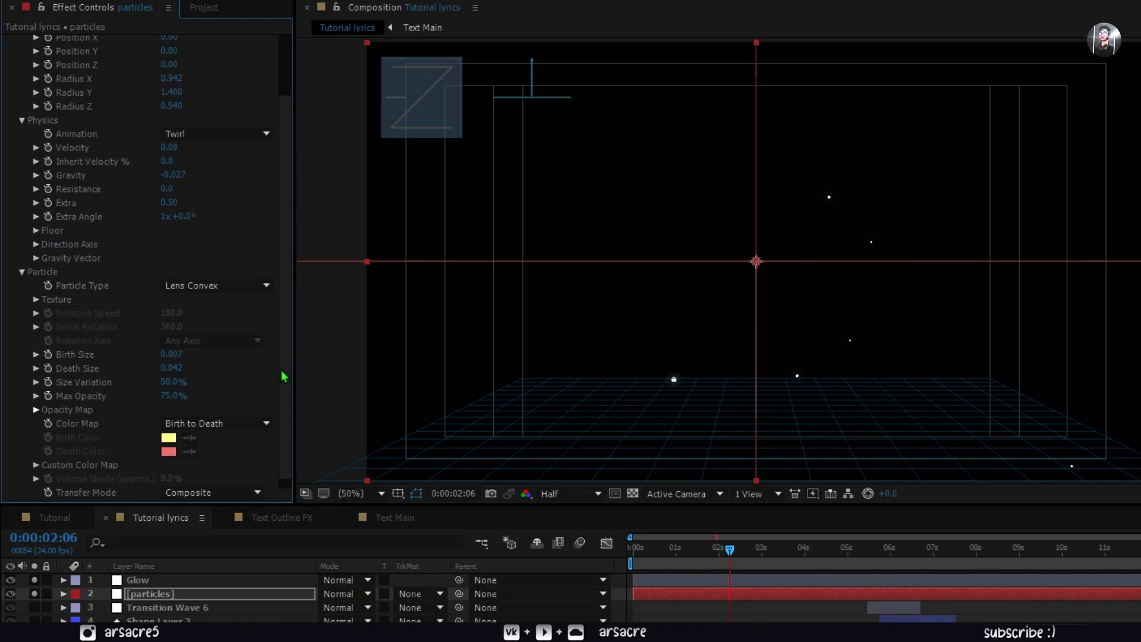
scroll(282, 392, "down", 1)
left_click_drag(273, 383, 308, 387)
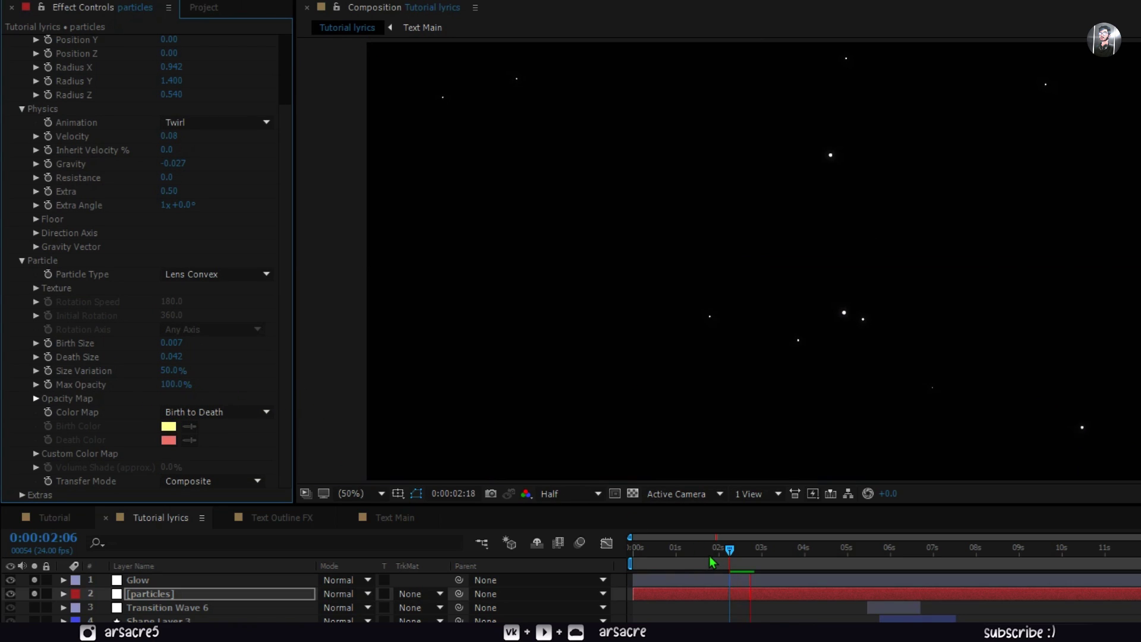
- Nudge the emitter's vertical position, preview the particles, and test a higher velocity
left_click_drag(712, 563, 684, 568)
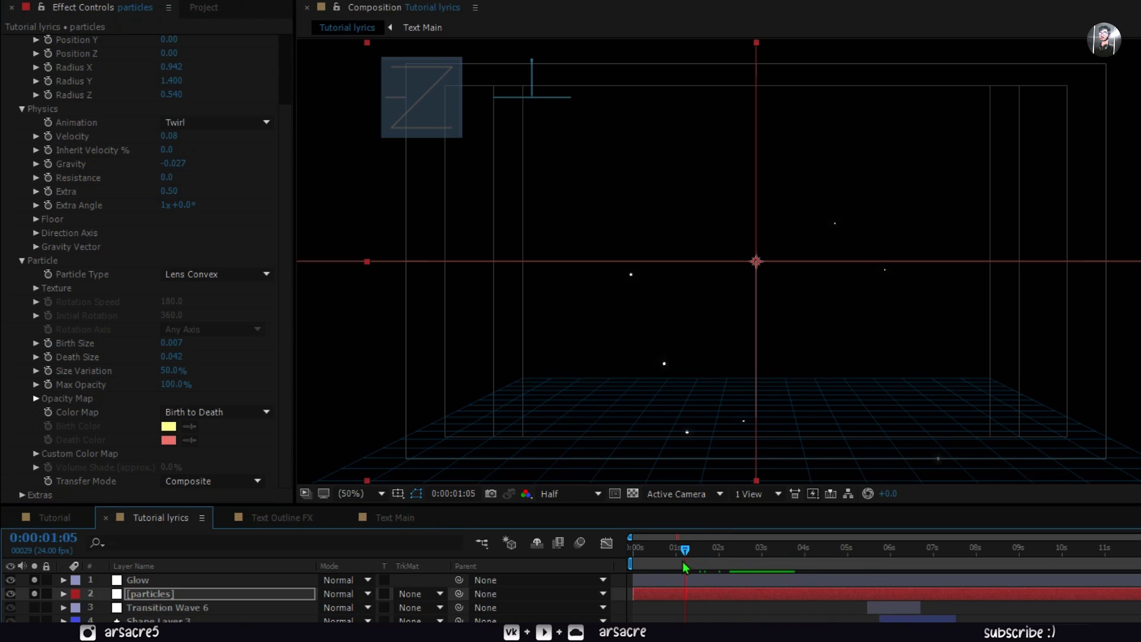
key("shift+Page_Down")
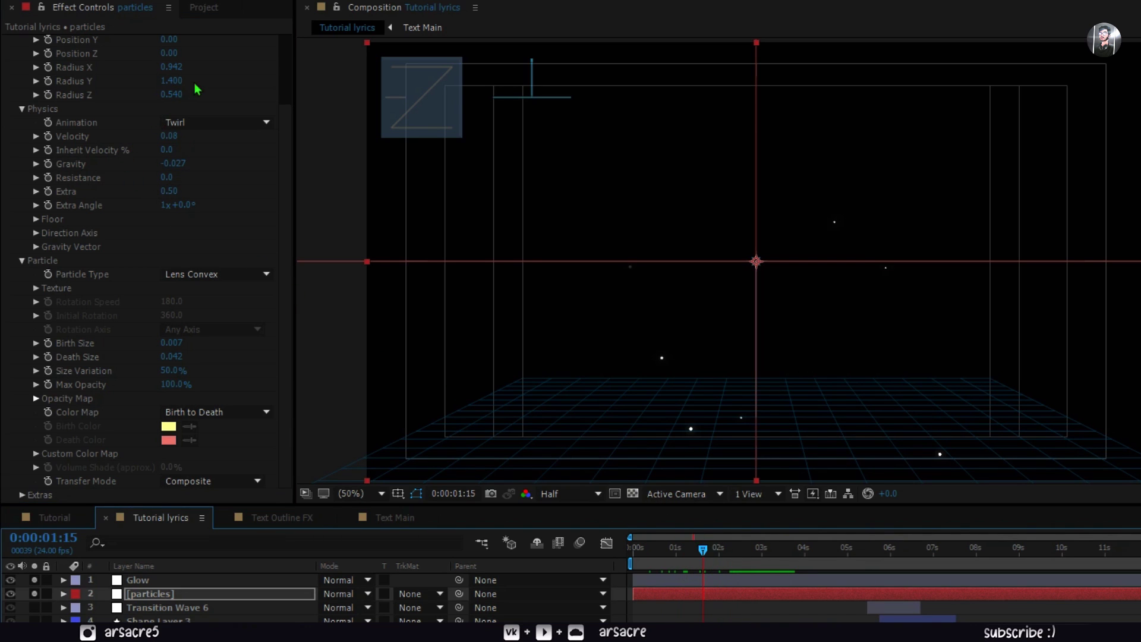
scroll(278, 111, "up", 3)
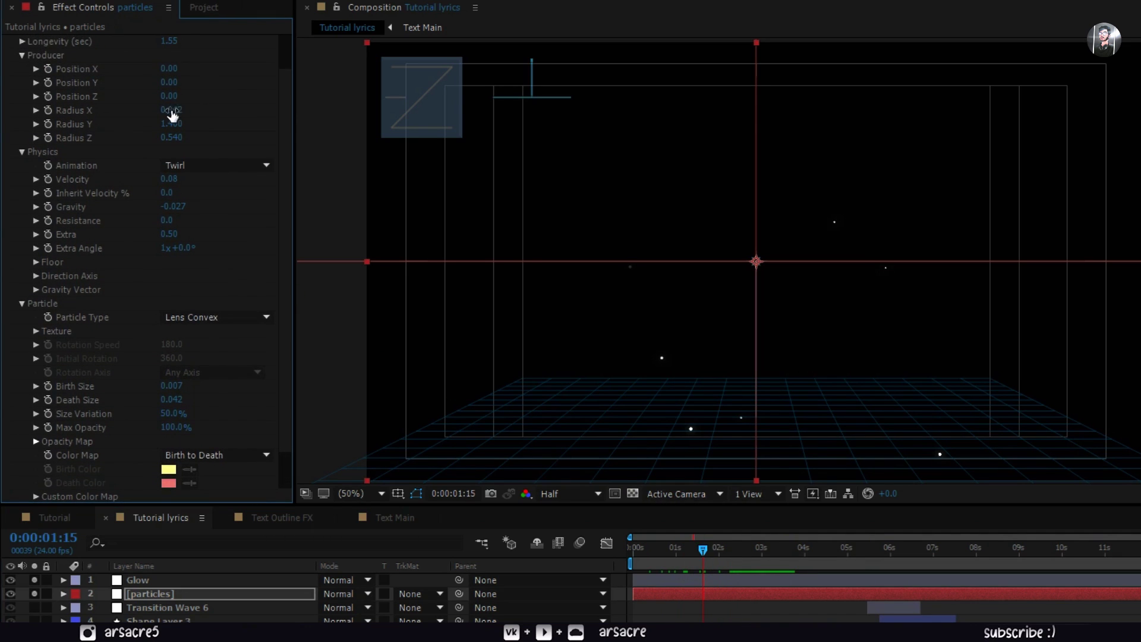
mouse_move(168, 82)
left_mouse_down()
mouse_move(216, 81)
mouse_move(185, 91)
left_mouse_up()
key("space")
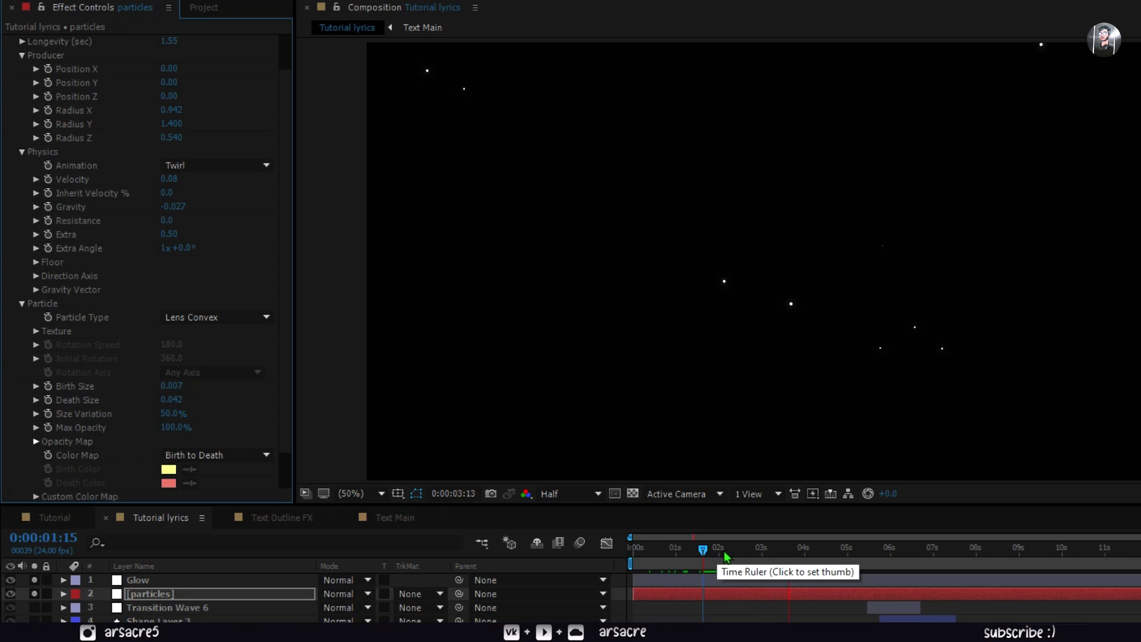
left_click(724, 550)
left_click_drag(171, 183, 453, 179)
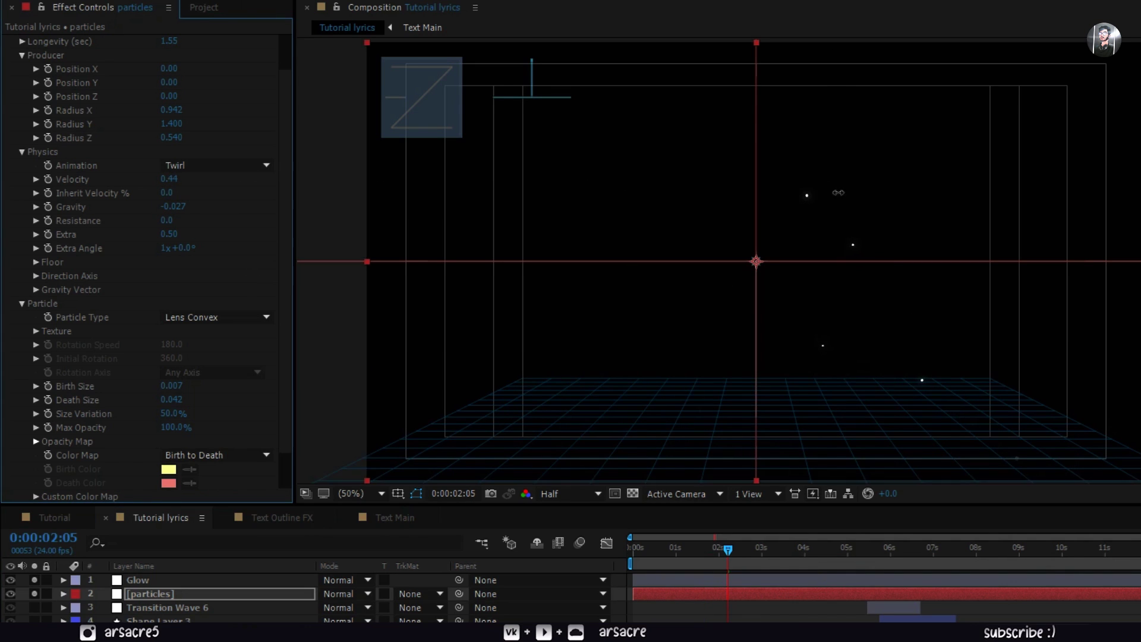
left_click_drag(454, 178, 711, 537)
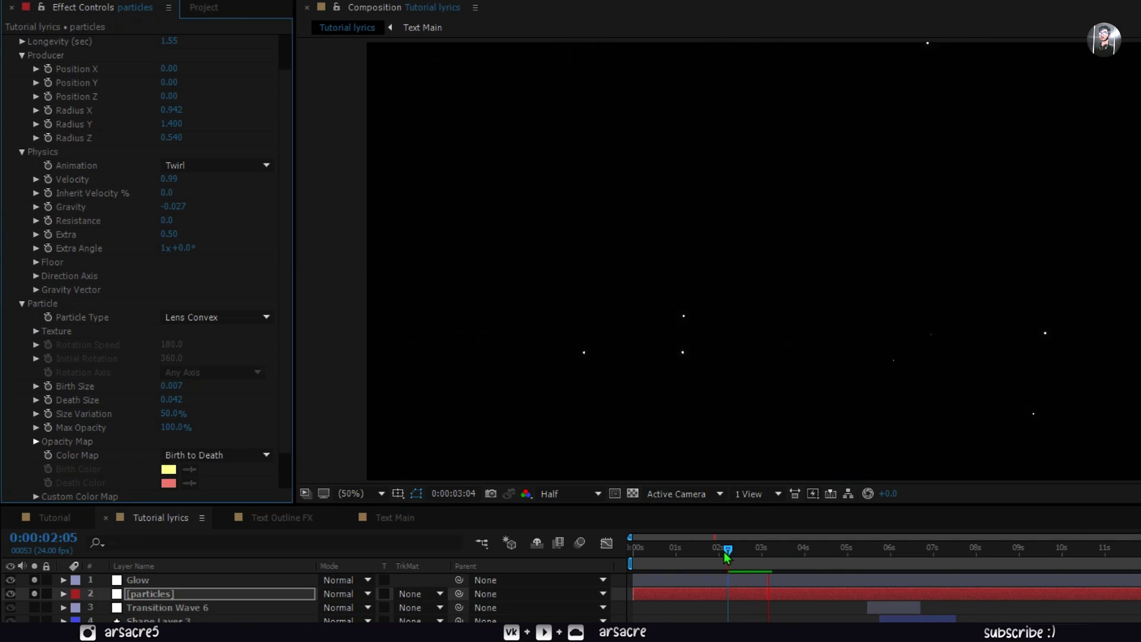
left_click_drag(728, 550, 732, 550)
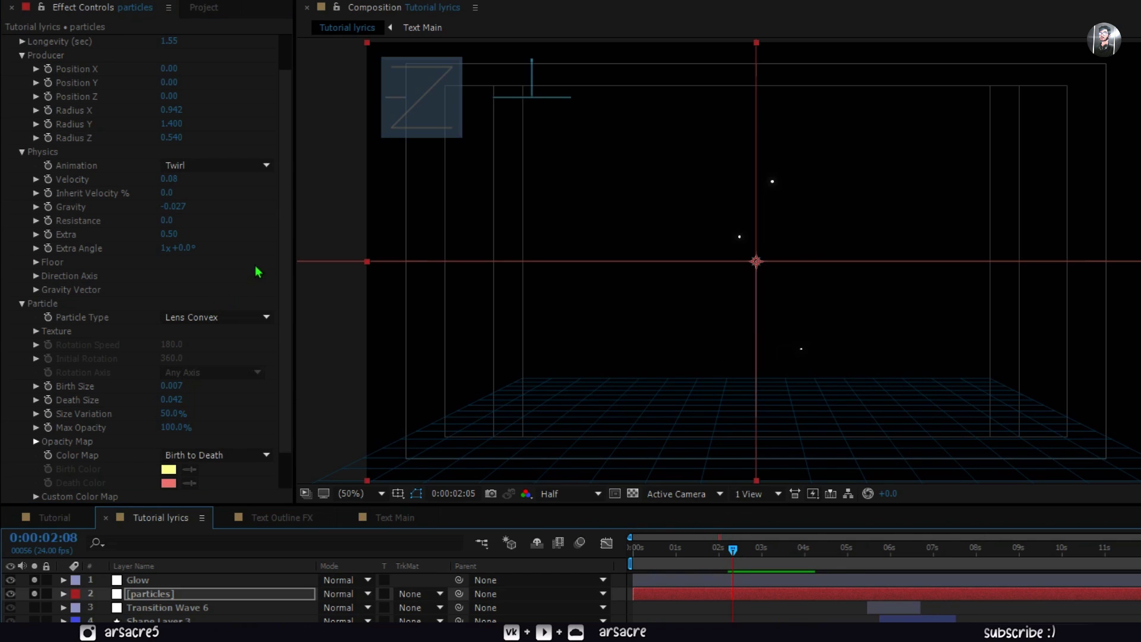
scroll(288, 269, "down", 2)
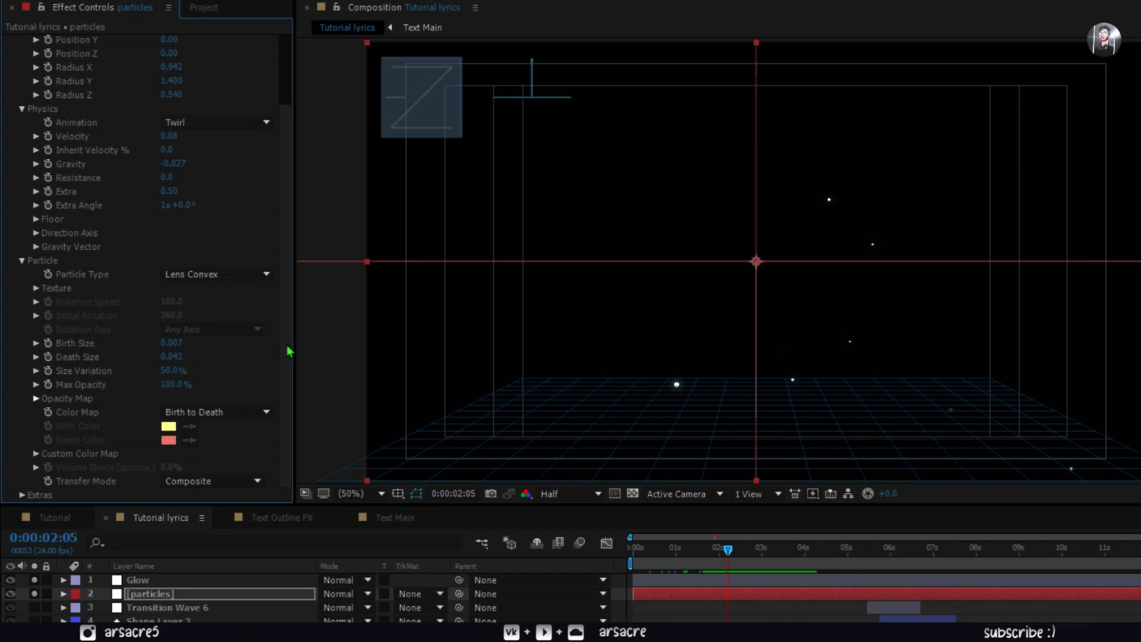
- Erase the particles' Opacity Map curve and draw a repeating wave in its graph
left_click(37, 398)
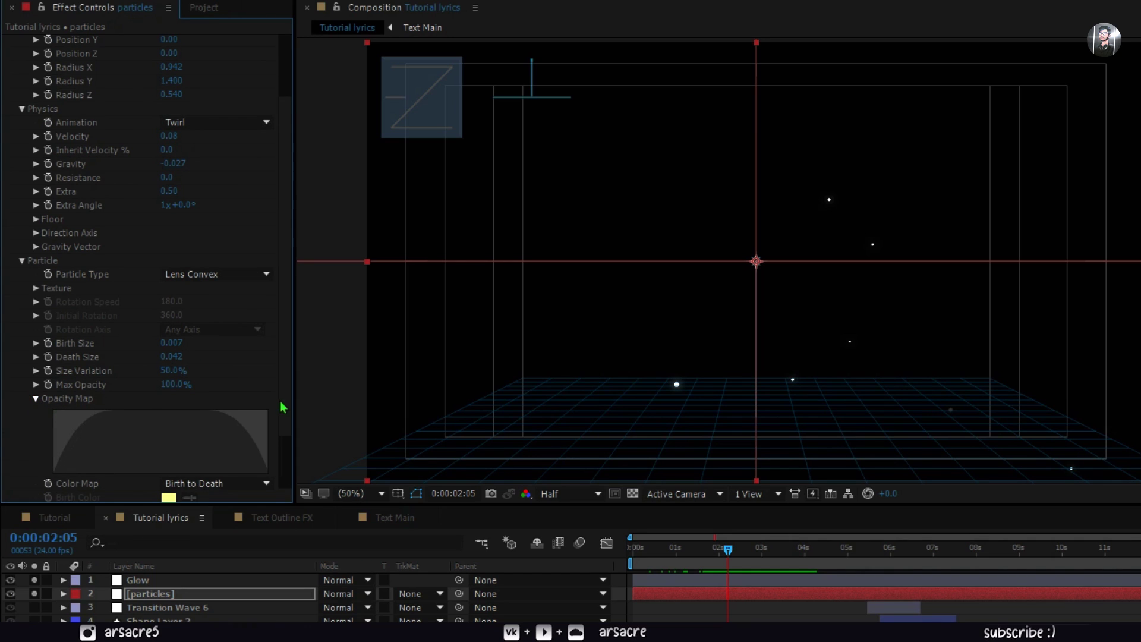
scroll(179, 402, "down", 2)
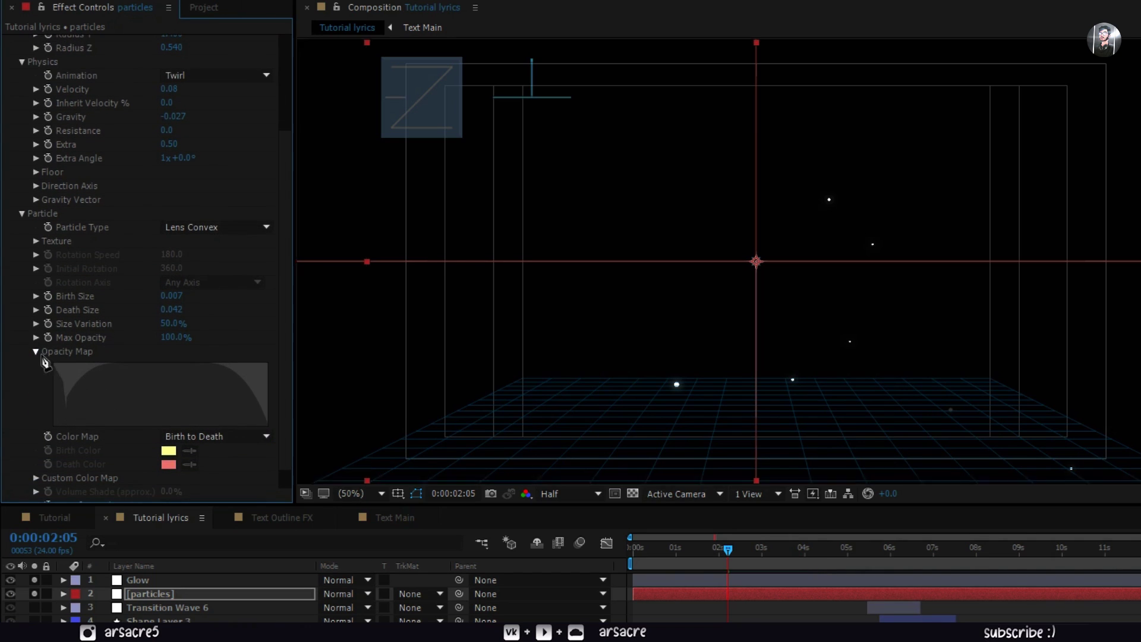
left_click_drag(56, 365, 287, 354)
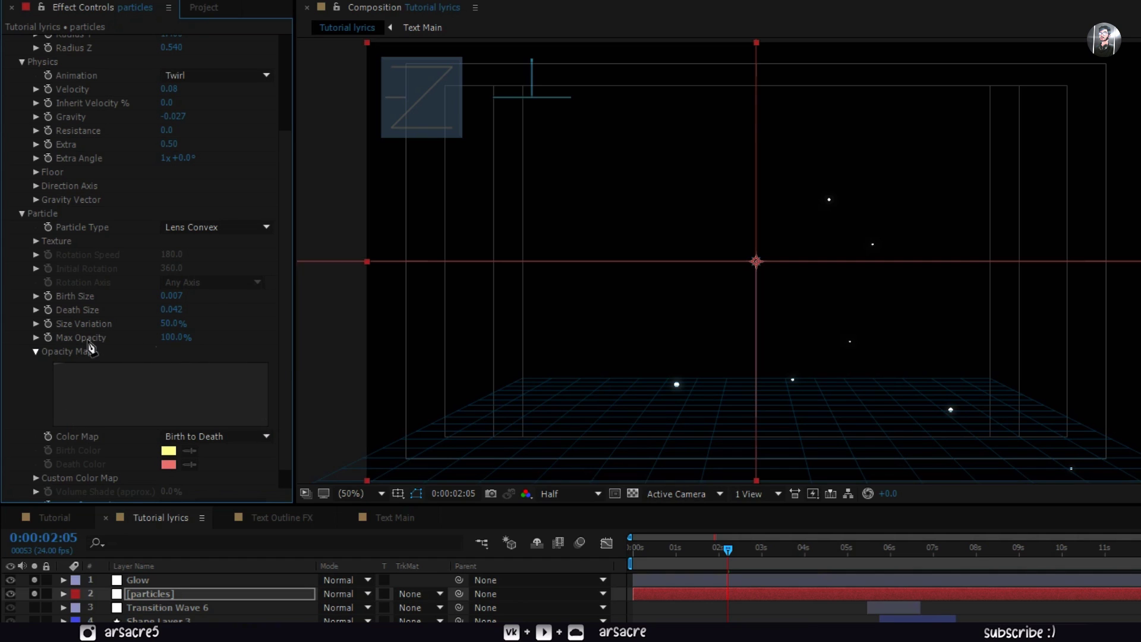
mouse_move(74, 370)
left_mouse_down()
mouse_move(116, 364)
mouse_move(210, 419)
mouse_move(252, 361)
left_mouse_up()
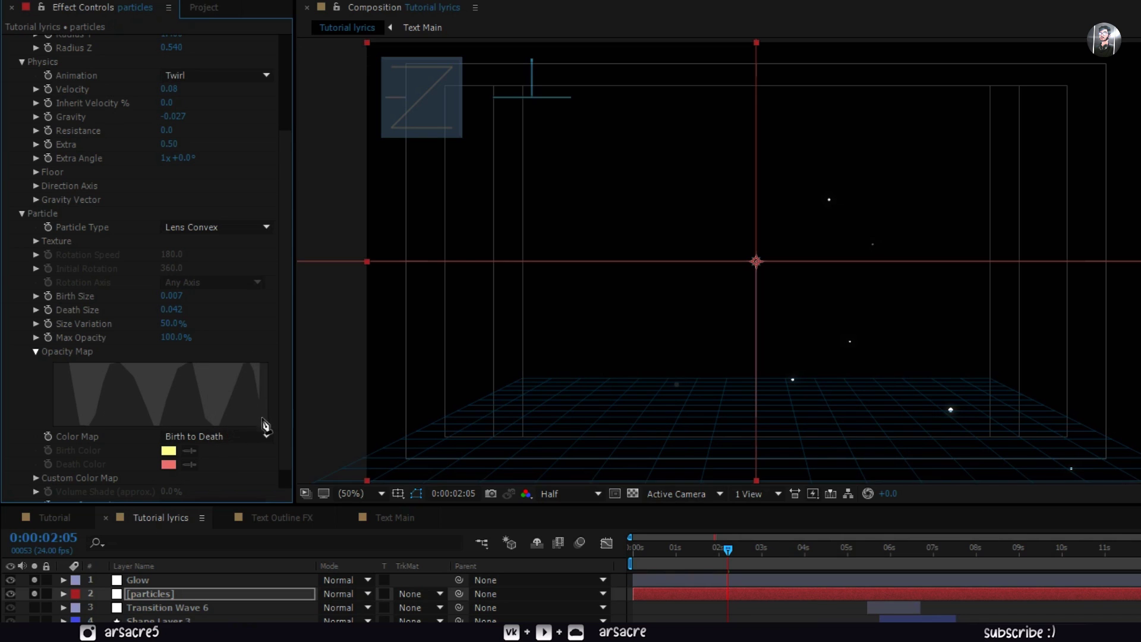
left_click(688, 547)
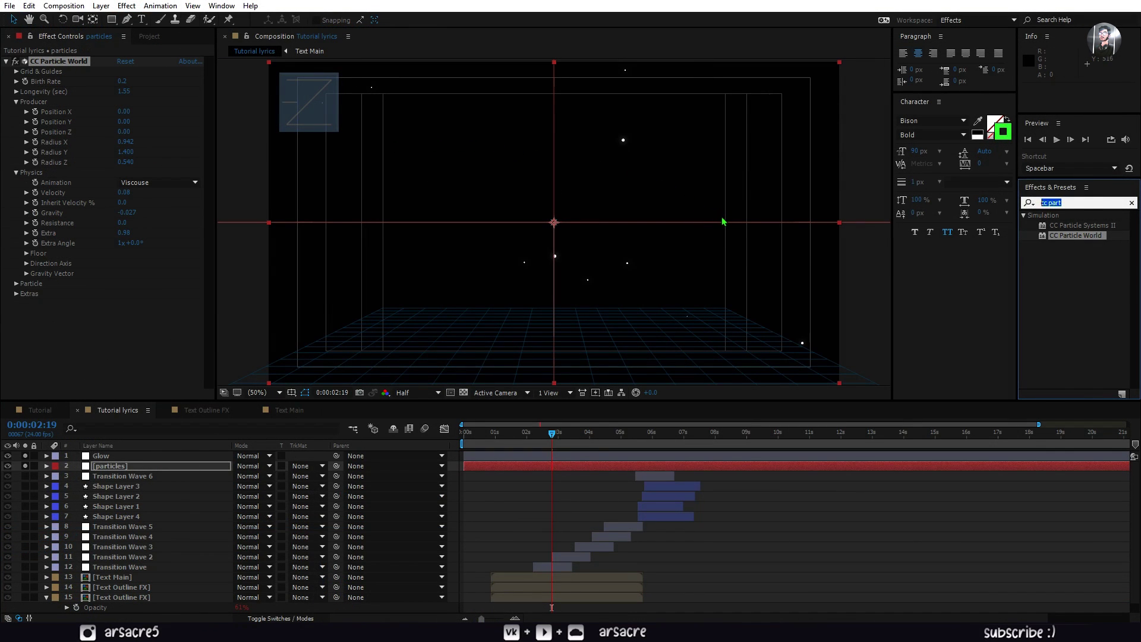
type("fill")
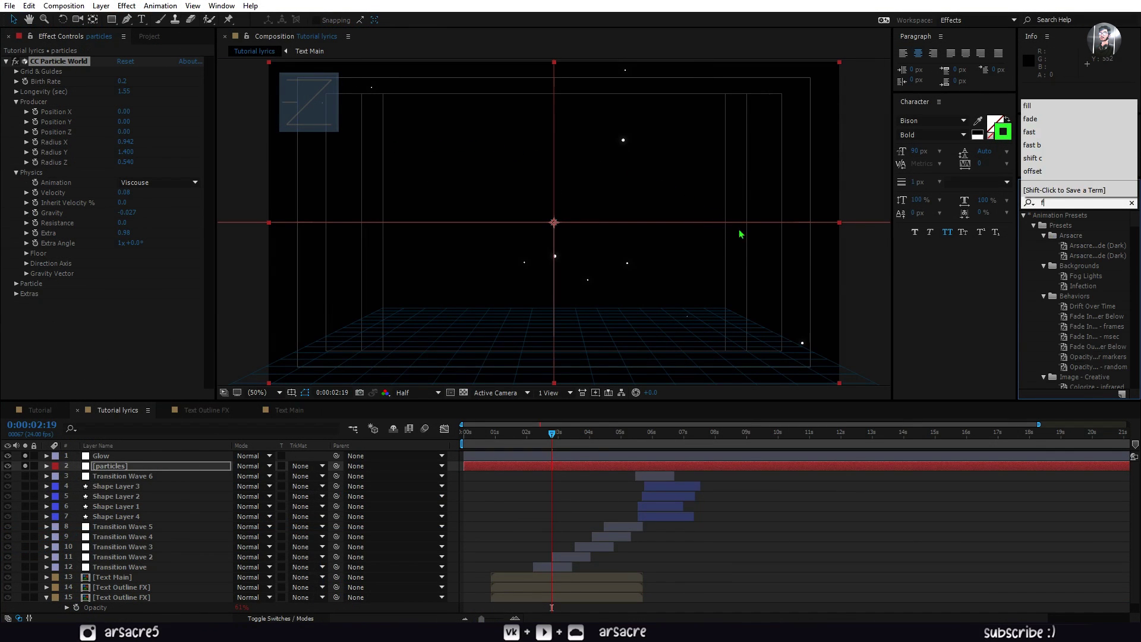
- Apply a Fill effect to the particles layer with a bright green colour
left_click_drag(1047, 292, 117, 303)
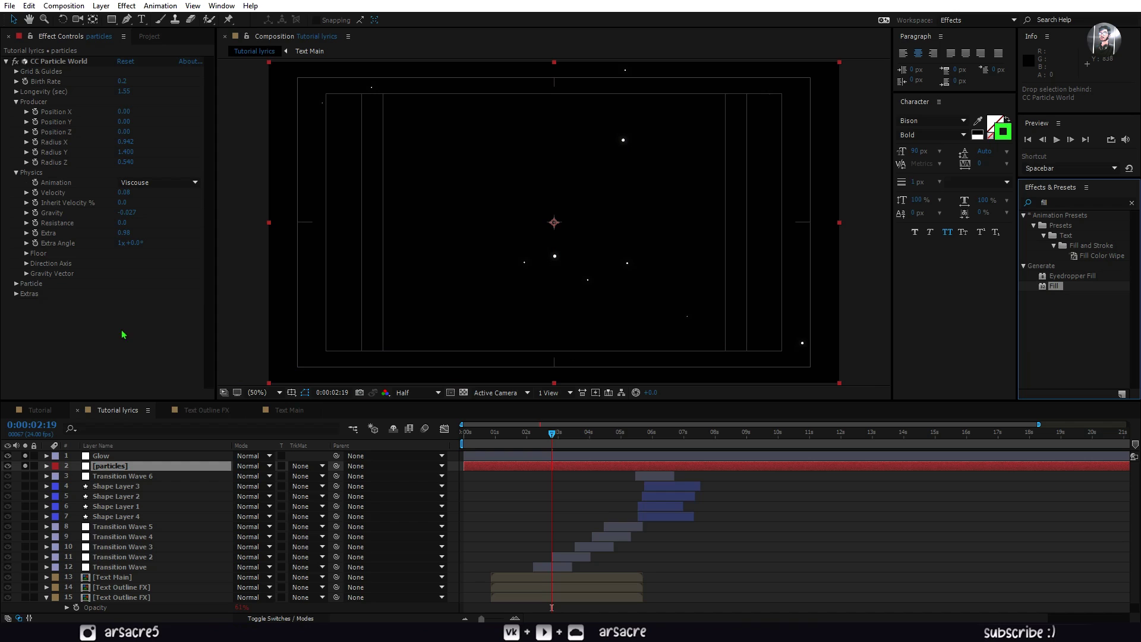
left_click(123, 334)
left_click(172, 380)
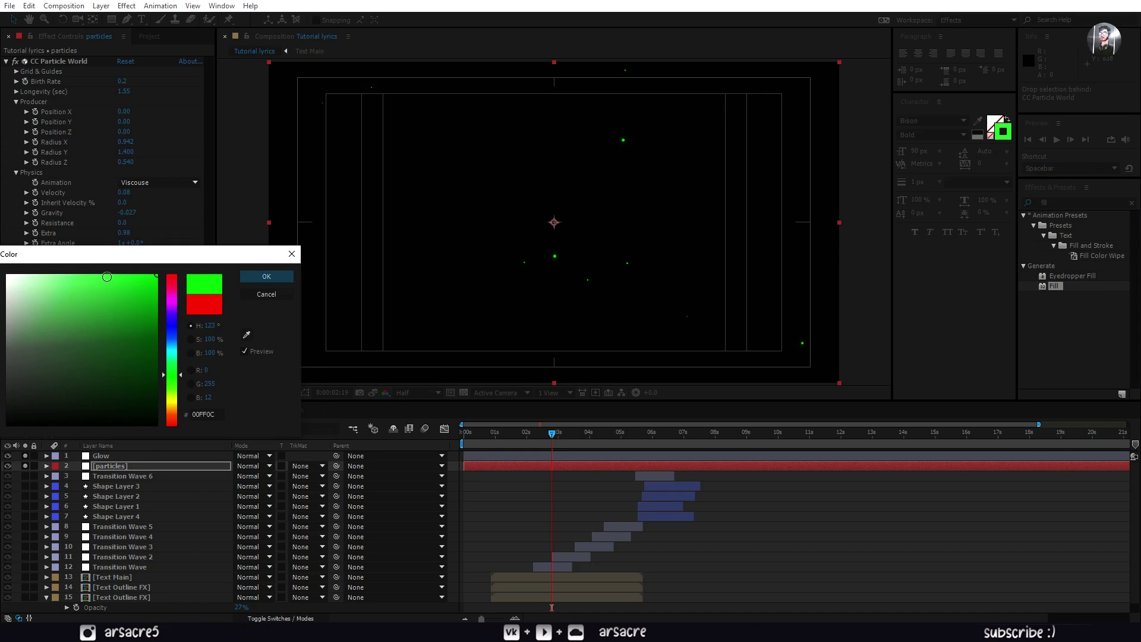
key("Return")
left_click(169, 466)
- Duplicate the particles layer and switch its Particle Type to Motion Polygon
left_click(29, 6)
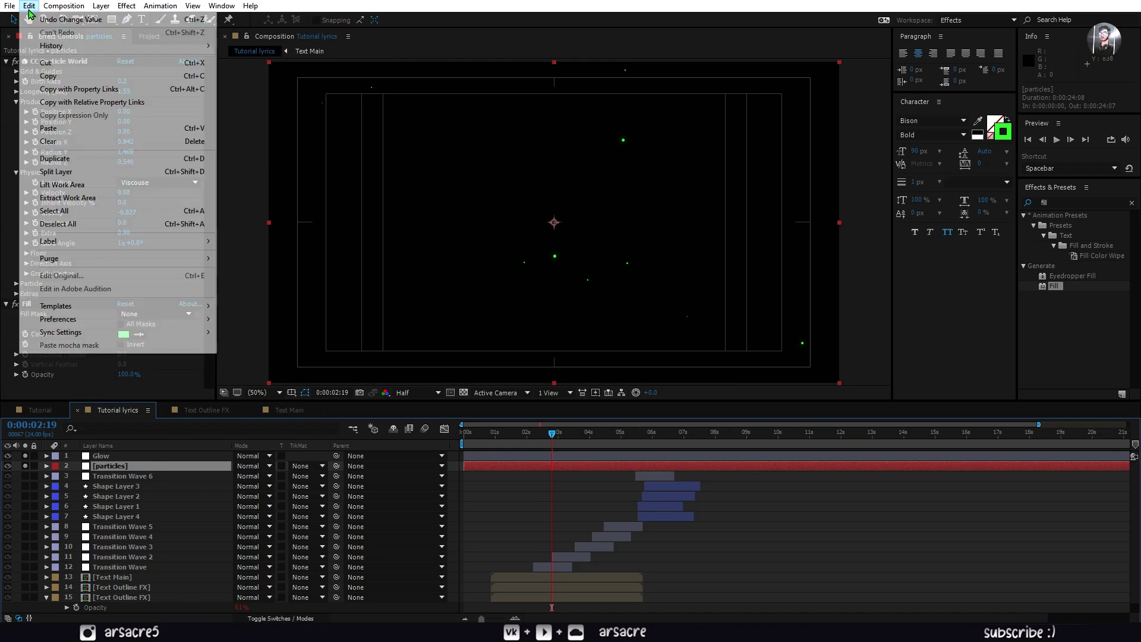
left_click(73, 159)
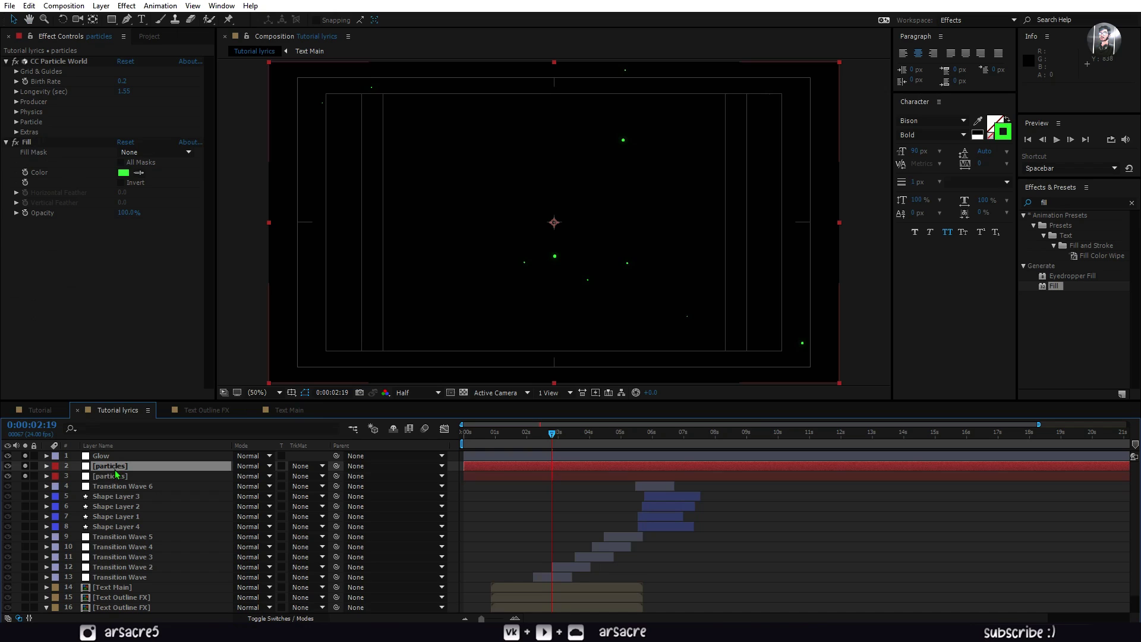
left_click(17, 132)
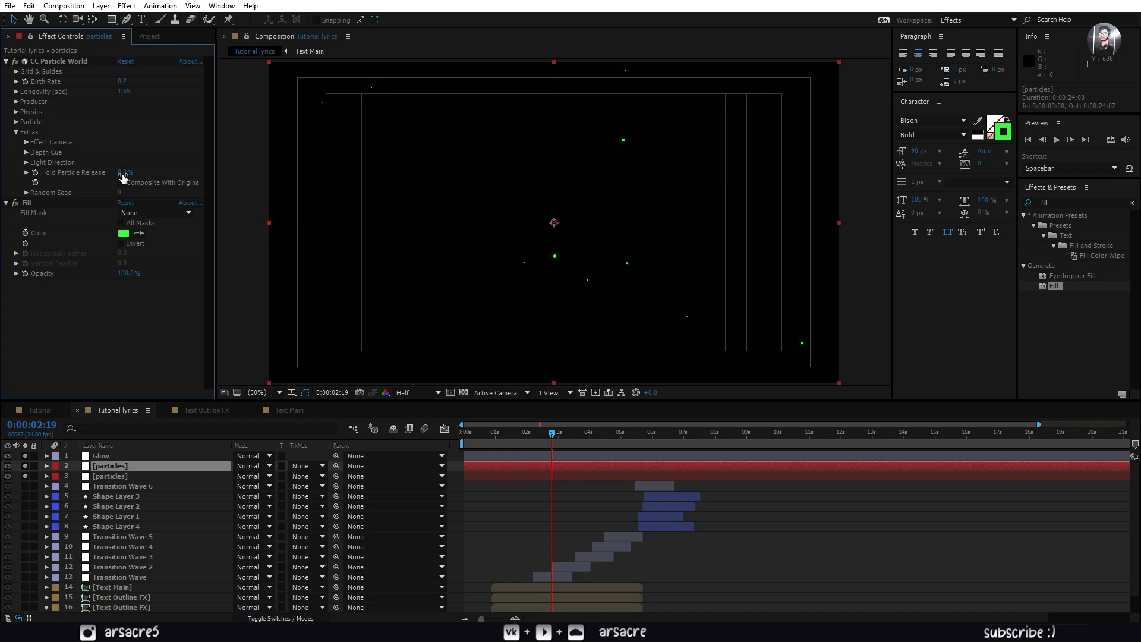
left_click(126, 156)
left_click(16, 132)
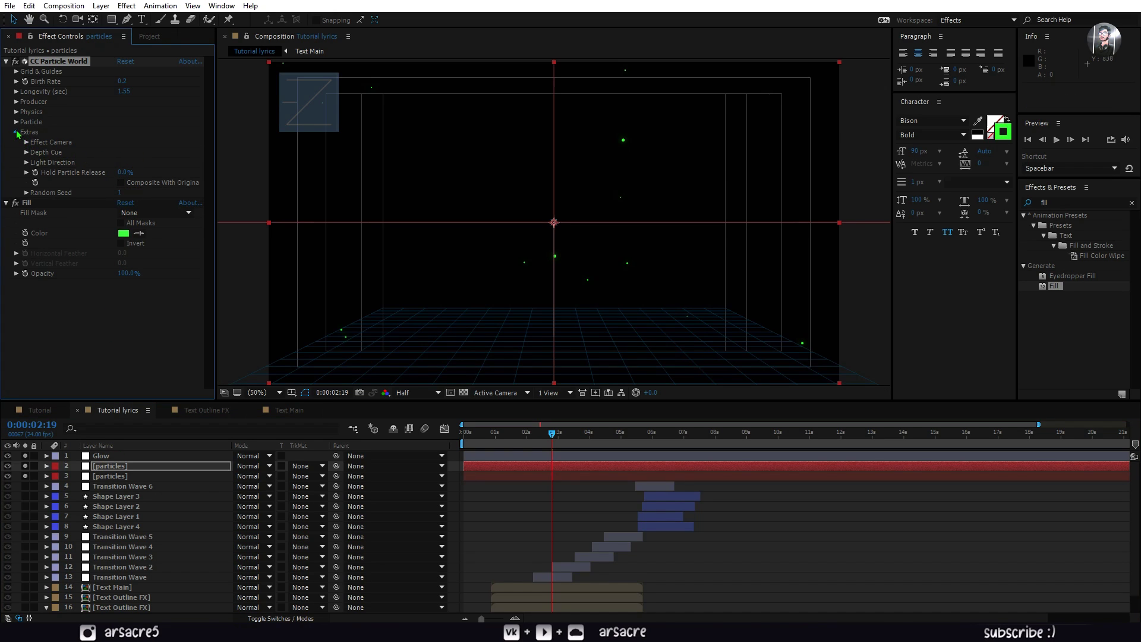
left_click(147, 132)
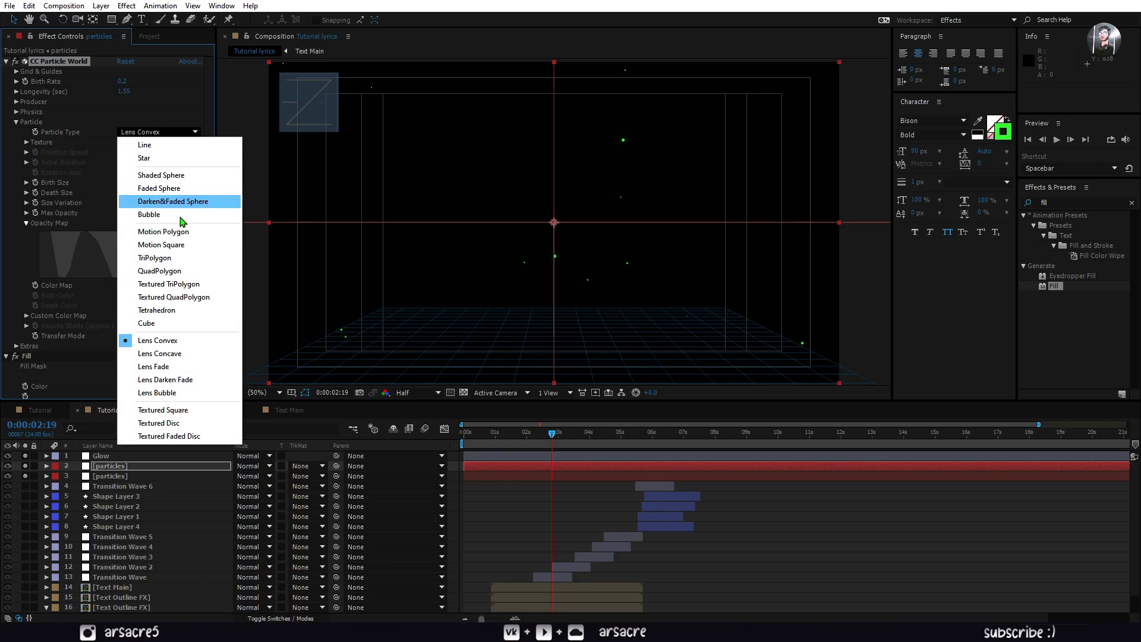
left_click(170, 238)
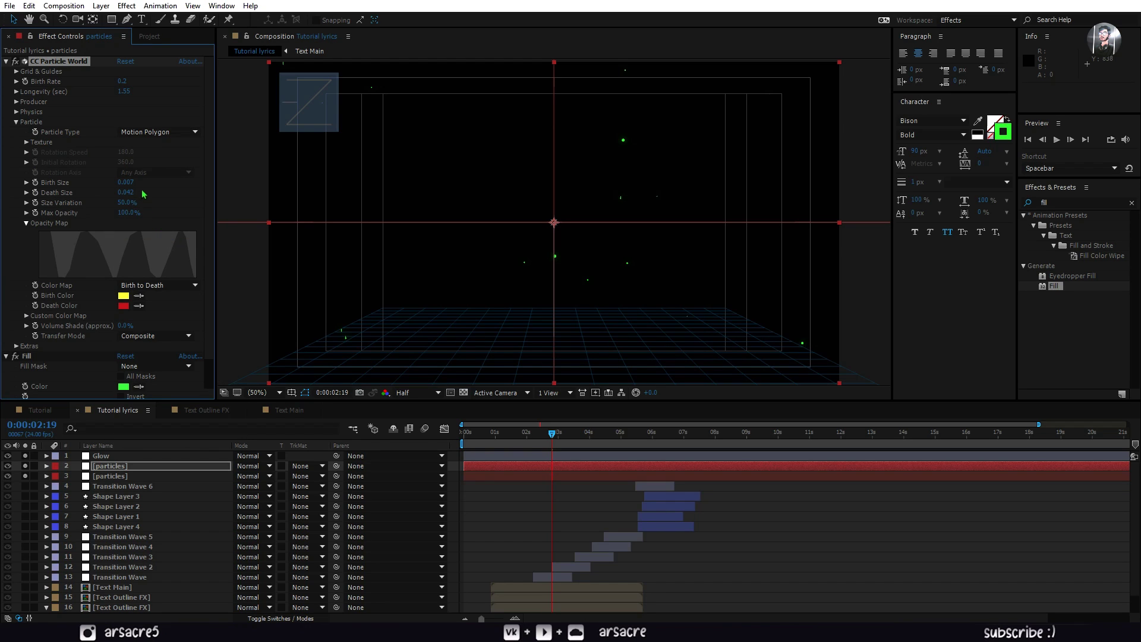
- Set the duplicate's Animation to Explosive, Fill color white, and Longevity about 2.79
left_click(16, 121)
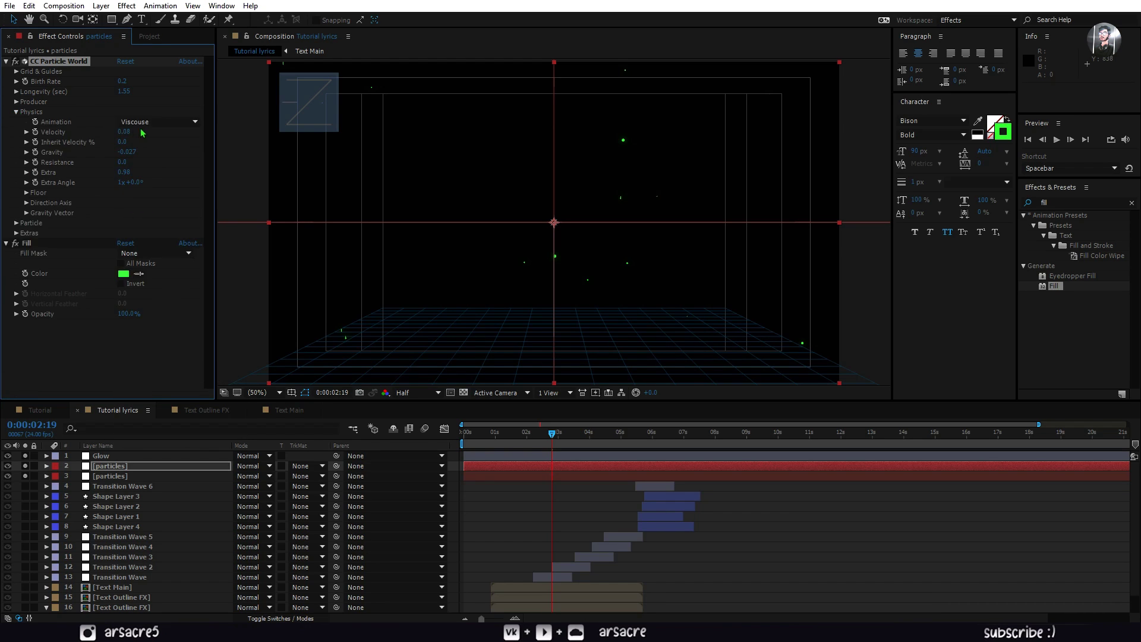
left_click(152, 122)
left_click(152, 135)
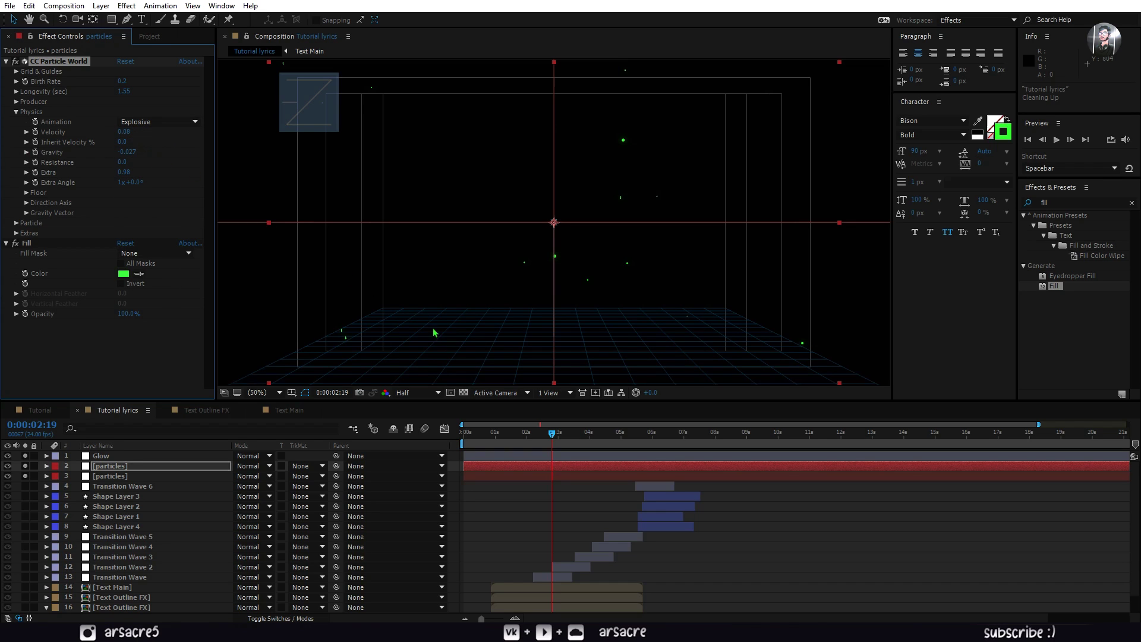
left_click(124, 274)
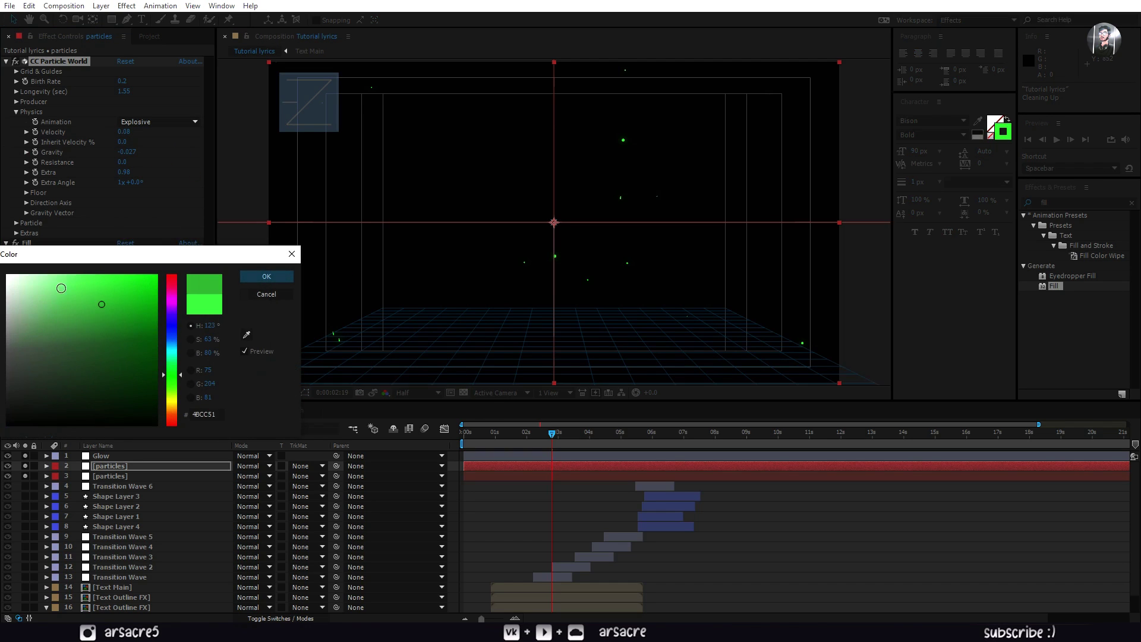
key("Return")
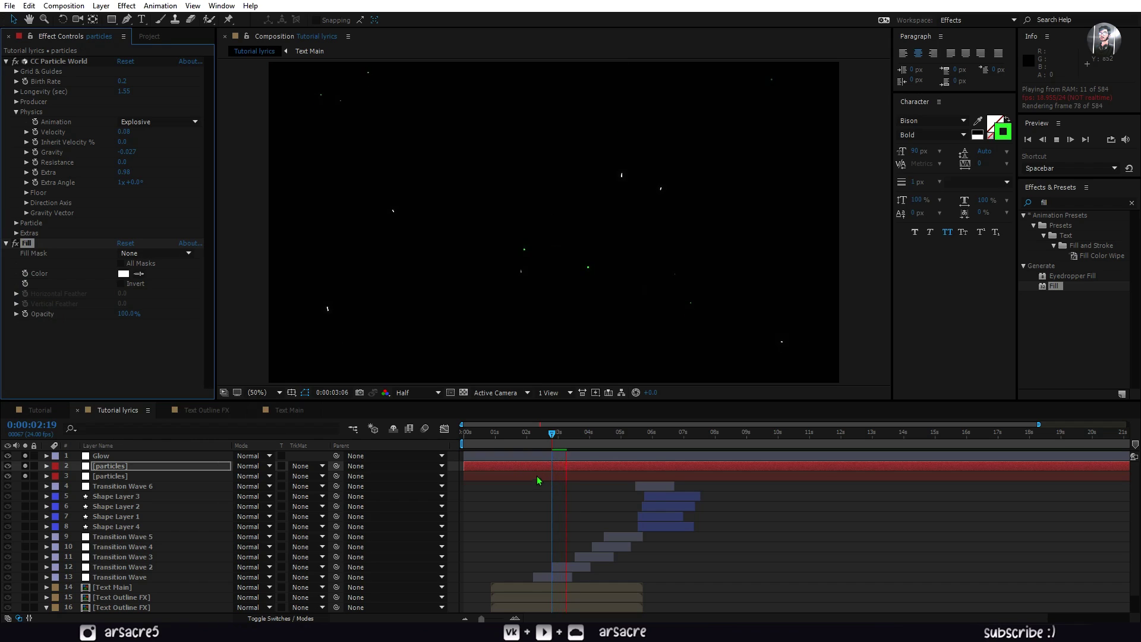
left_click(558, 435)
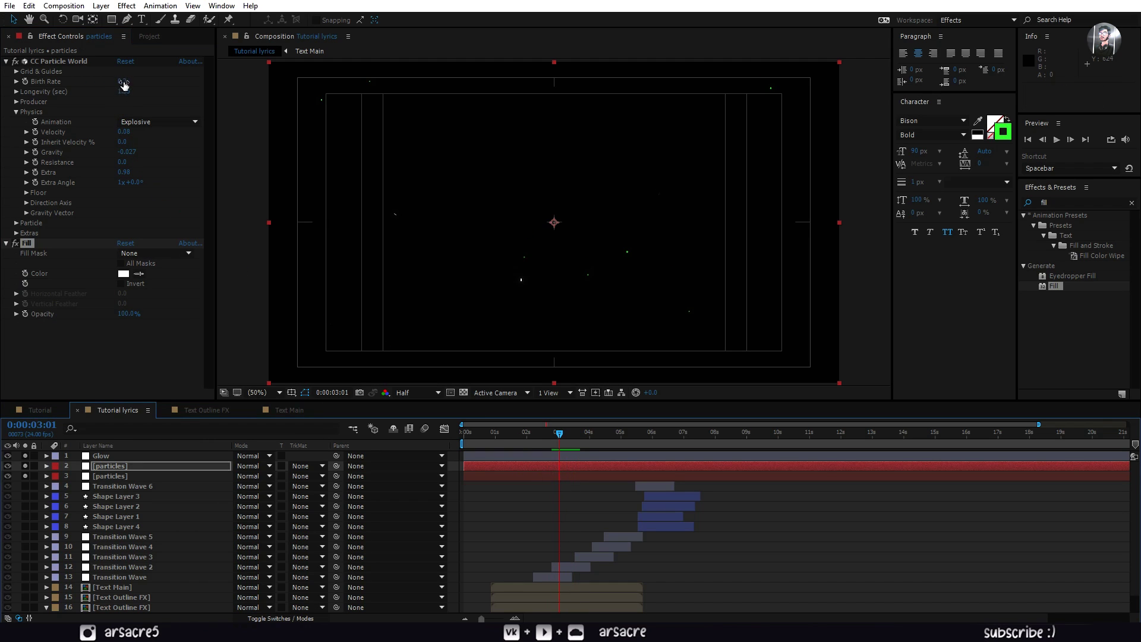
left_click_drag(120, 94, 223, 94)
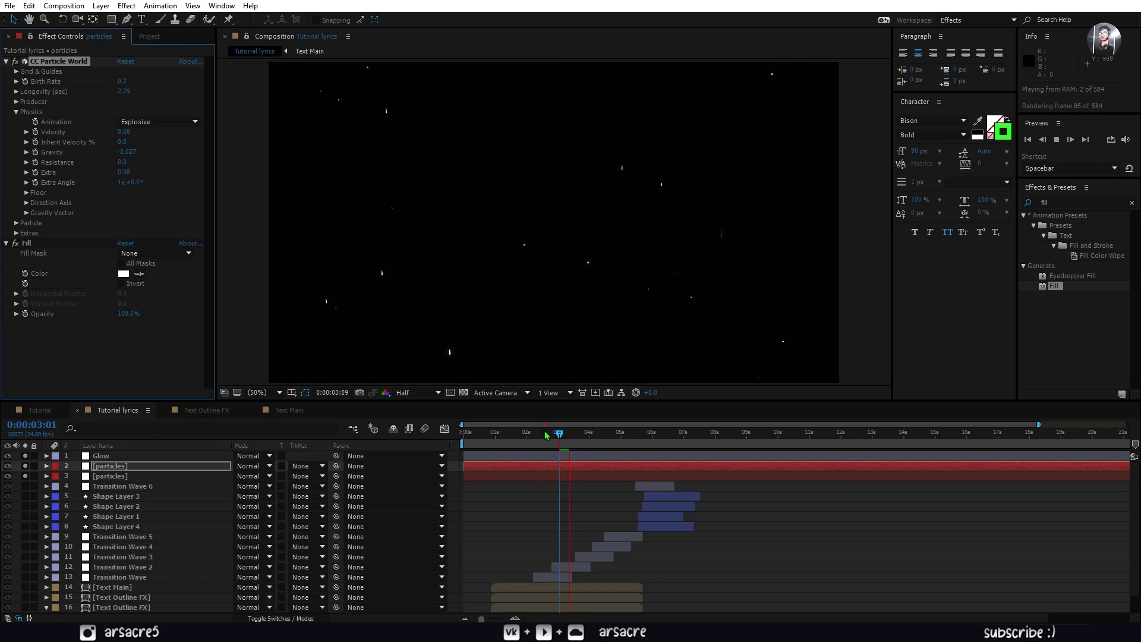
- Tilt the duplicate's Effect Camera rotations, with X near 2 degrees, and preview the result
left_click(16, 222)
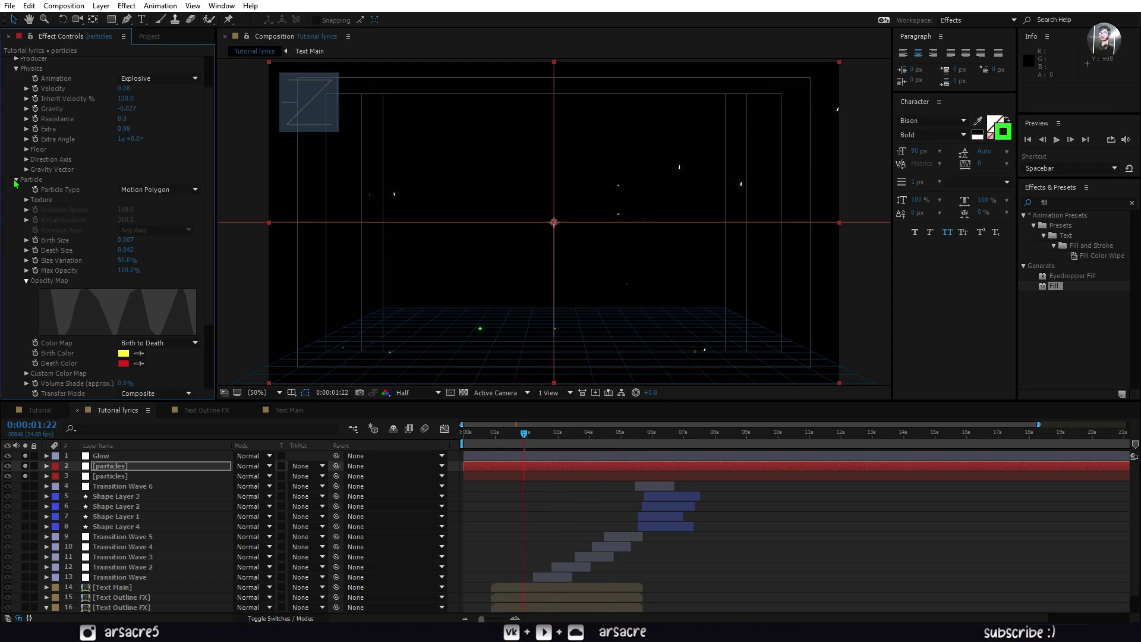
left_click(17, 233)
left_click_drag(130, 263, 183, 273)
key("space")
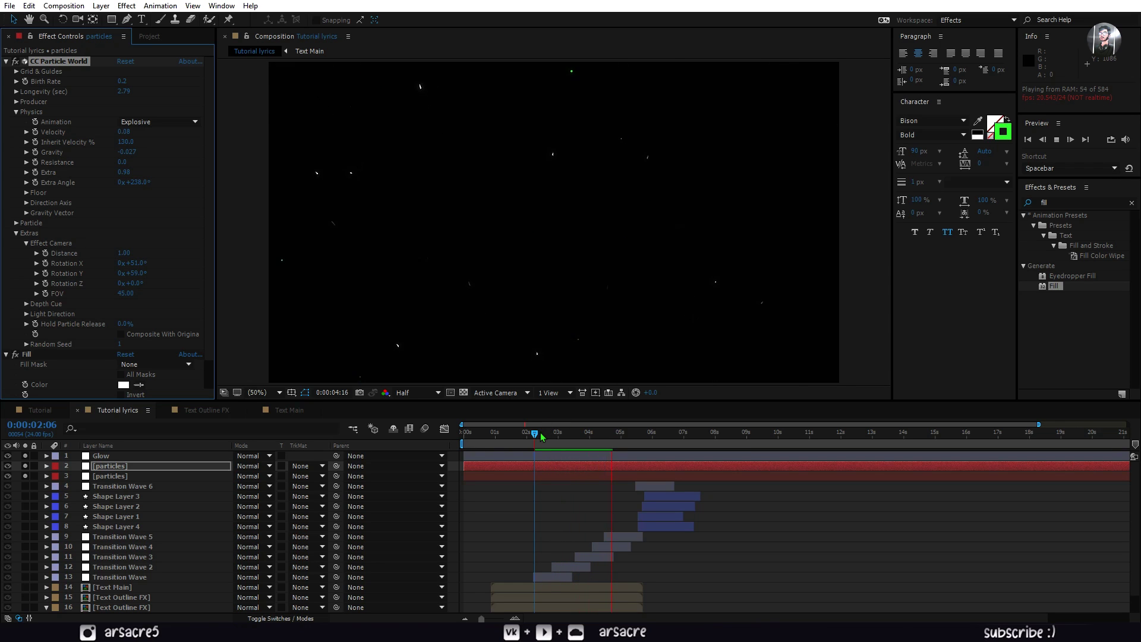
left_click(541, 436)
mouse_move(133, 264)
left_mouse_down()
mouse_move(128, 283)
mouse_move(106, 283)
left_mouse_up()
key("space")
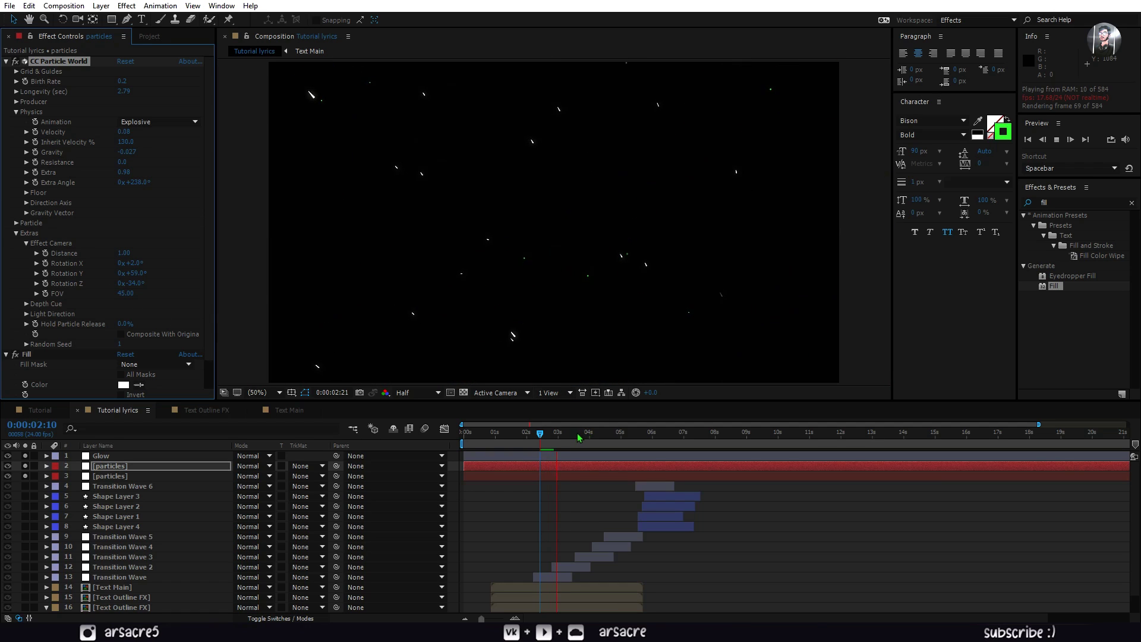
left_click(515, 435)
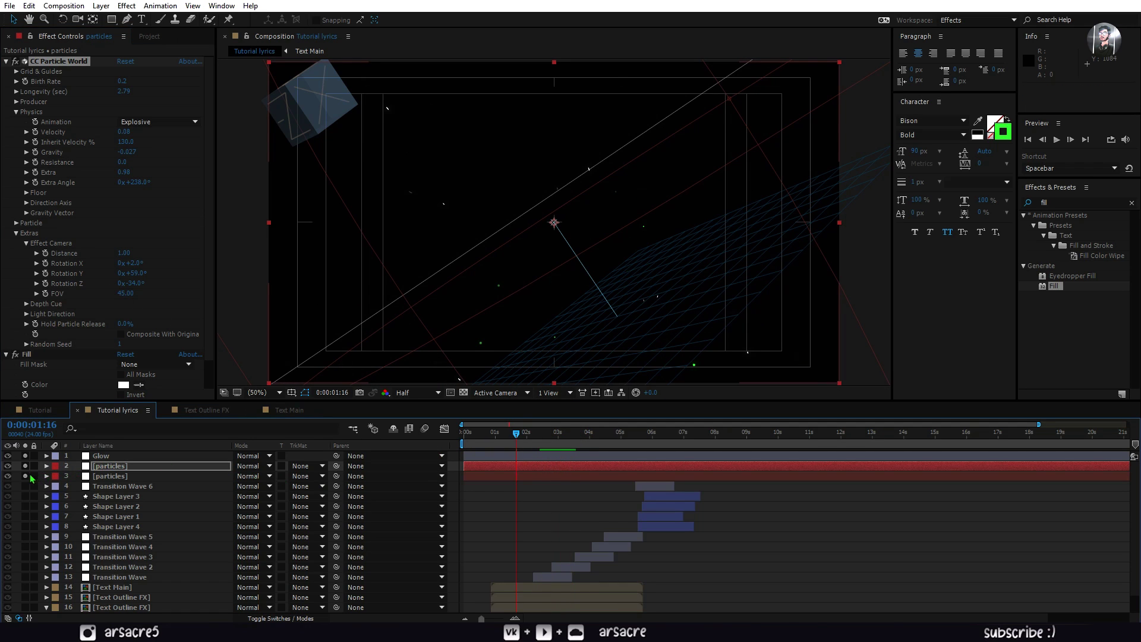
key("F2")
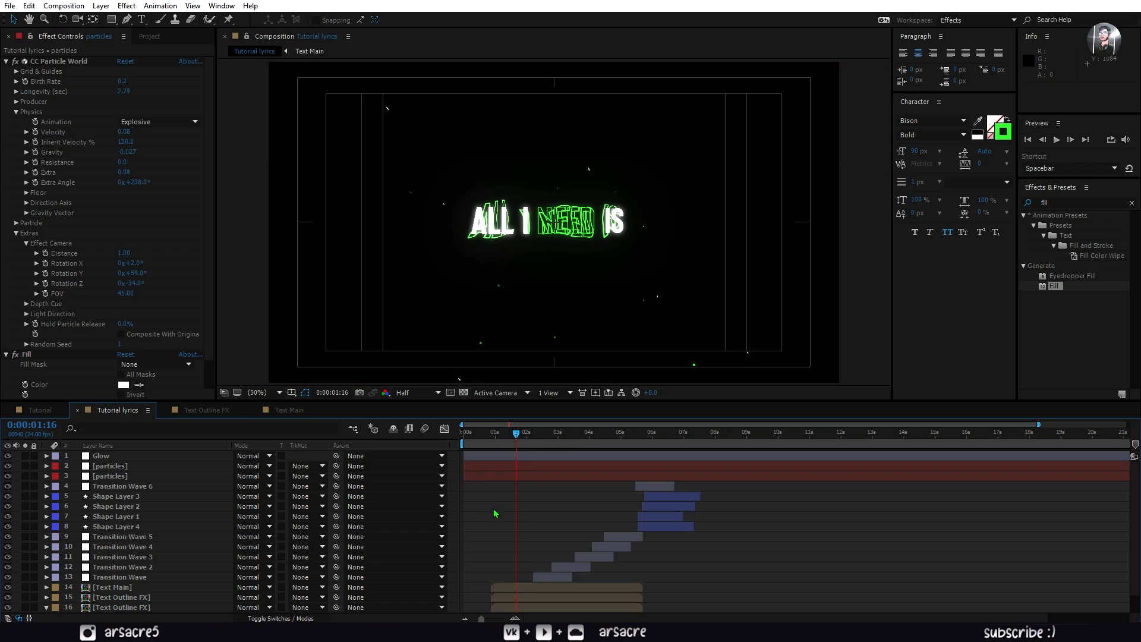
- Apply the Transform effect to the Glow adjustment layer and expand its properties
left_click(116, 456)
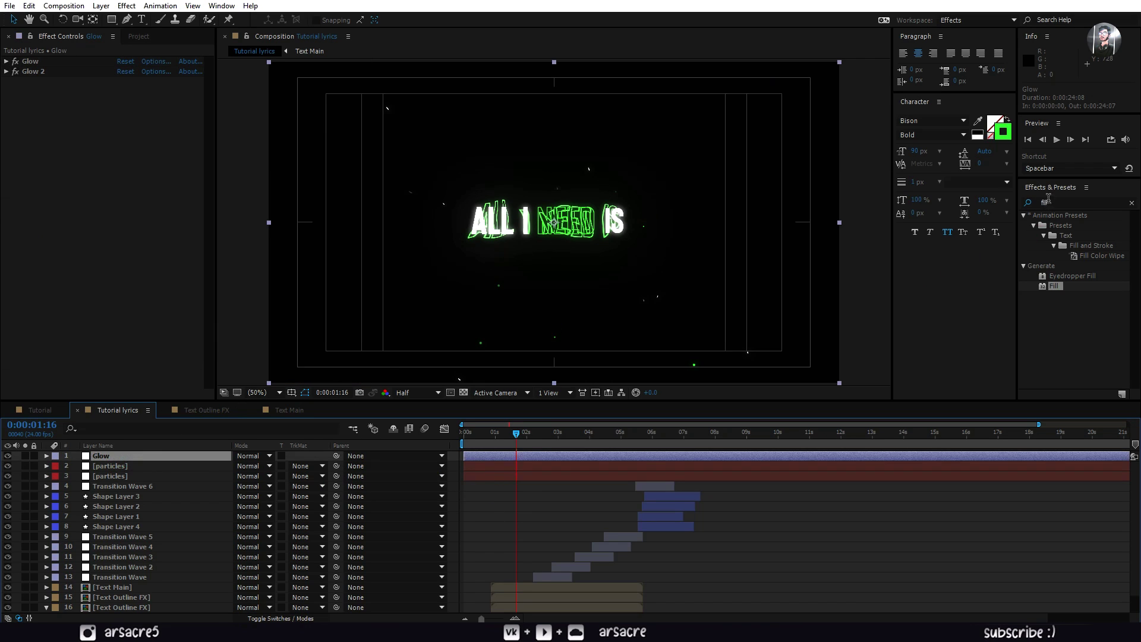
mouse_move(1066, 225)
left_mouse_down()
mouse_move(147, 214)
mouse_move(116, 157)
left_mouse_up()
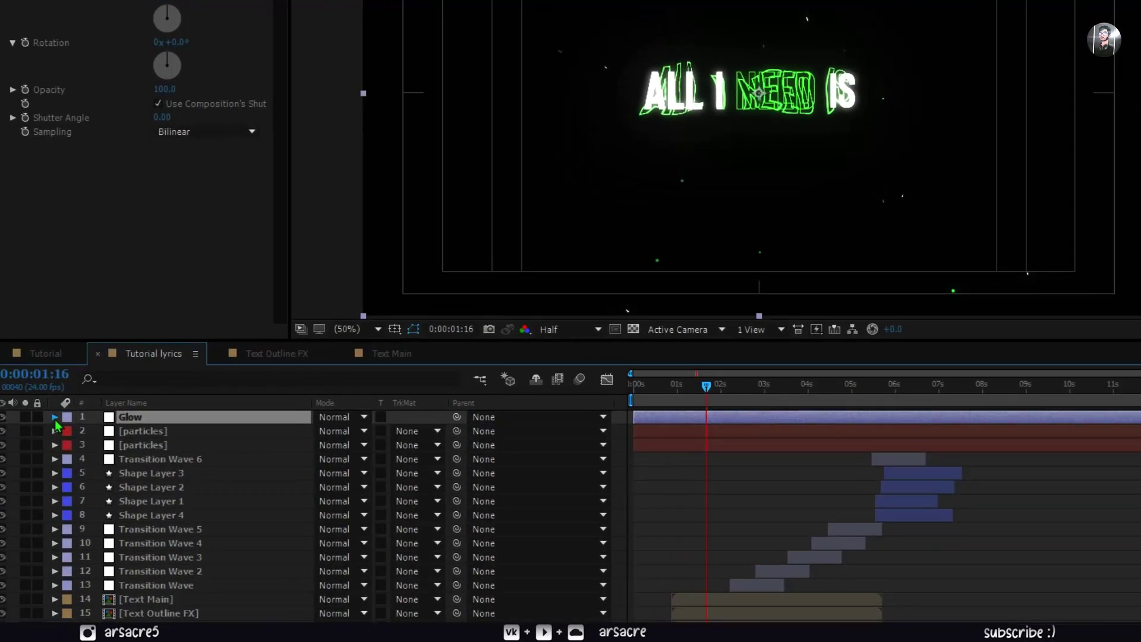
left_click(46, 456)
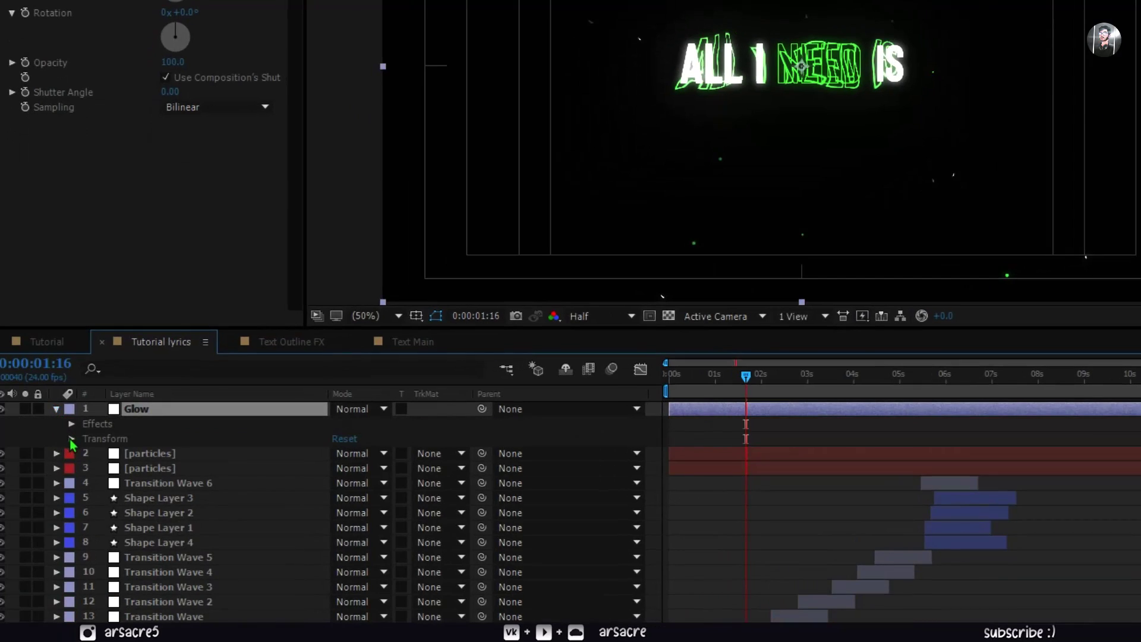
left_click(71, 423)
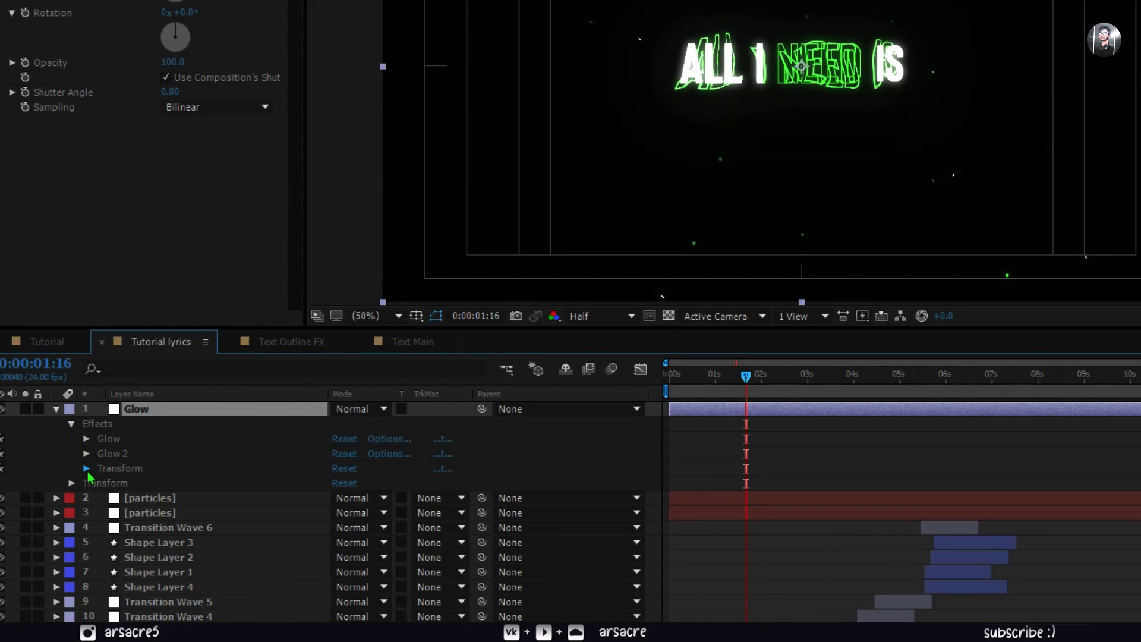
left_click(86, 468)
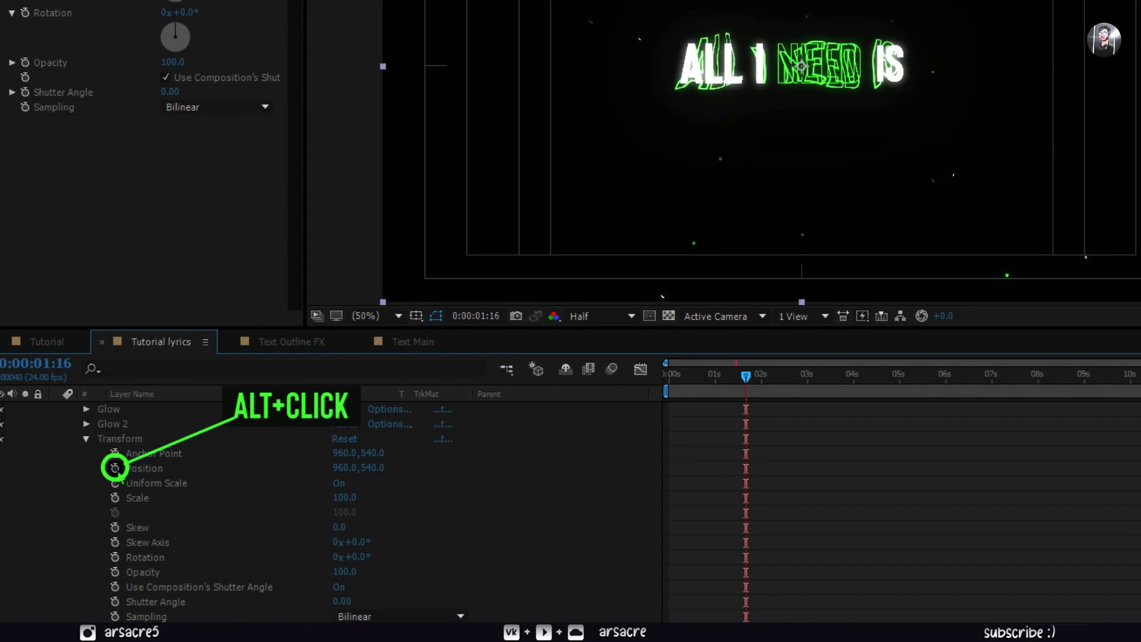
- Add wiggle(1,35) to Transform Position and wiggle(.3,3) to Rotation, then preview
left_click(114, 467, "alt")
type("wiggle(1,35)")
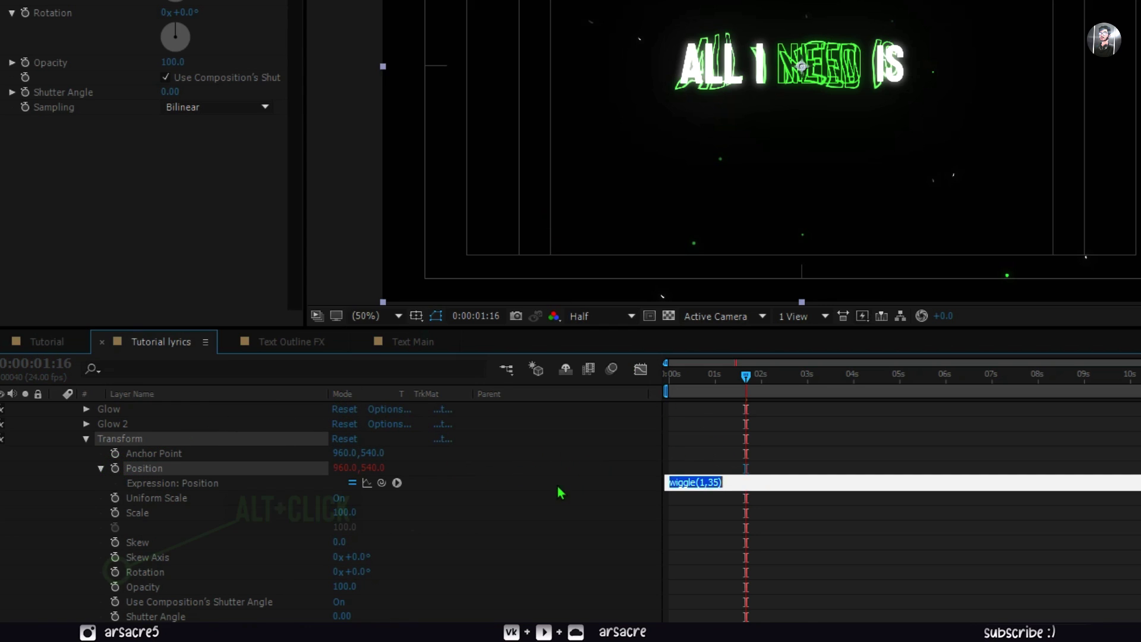
left_click(543, 507)
left_click(115, 571, "alt")
type("wiggle(.3,3)")
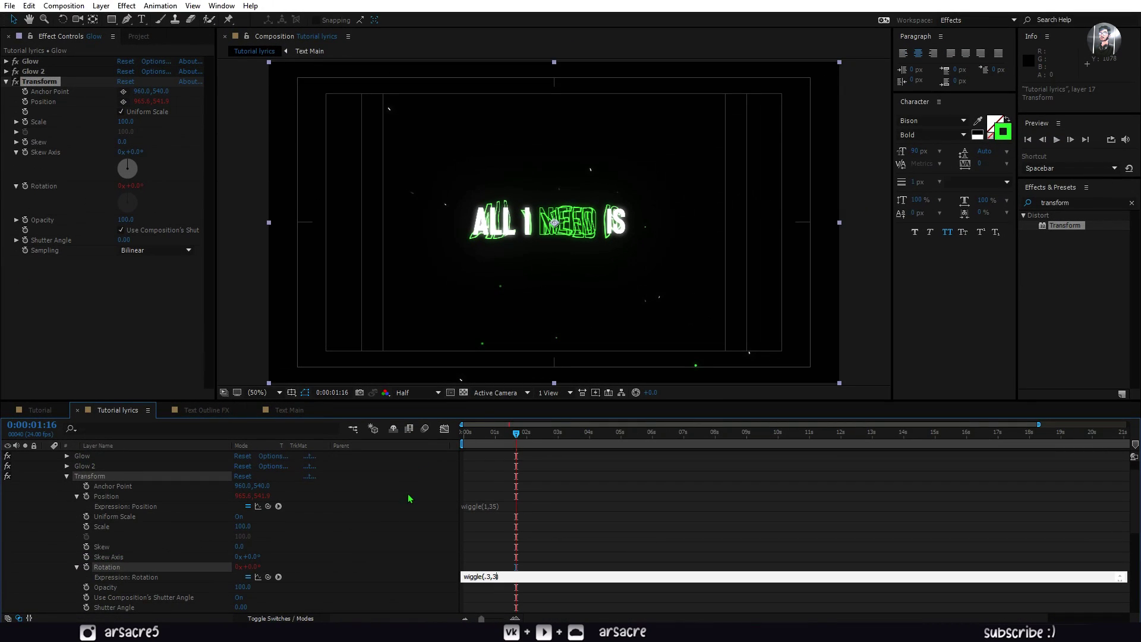
left_click(403, 520)
key("space")
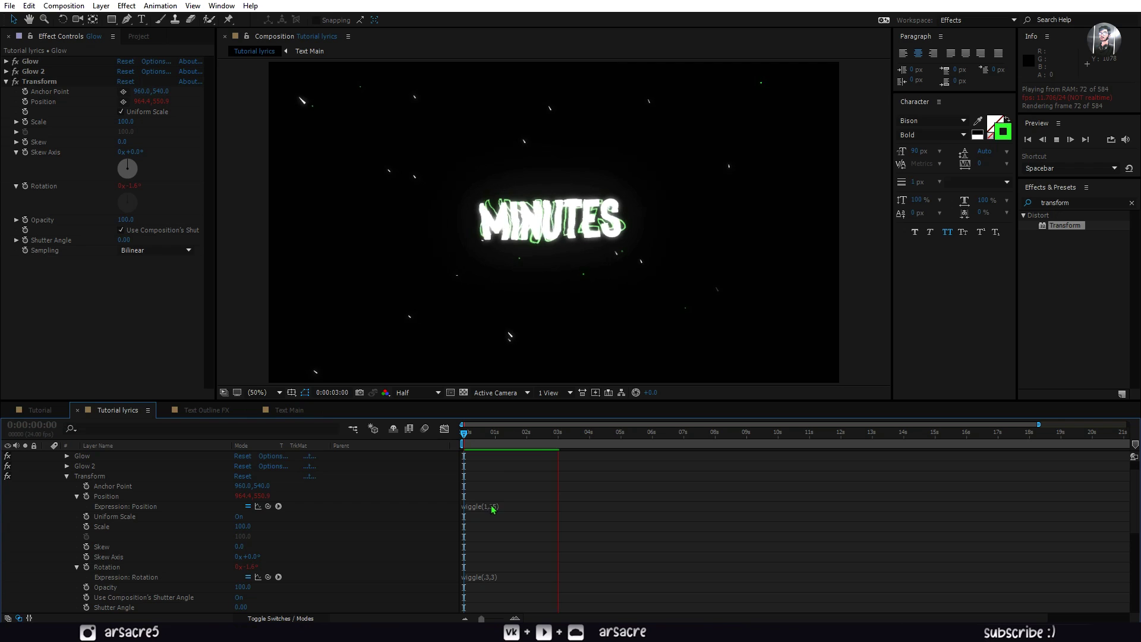
left_click(507, 435)
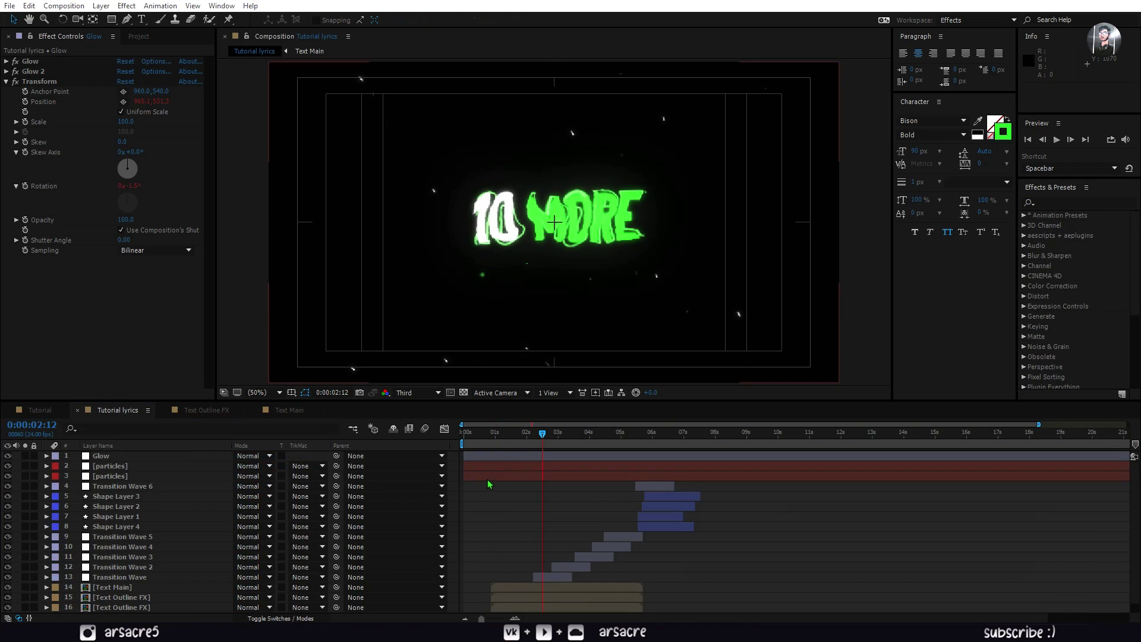
- Add a new Reflection adjustment layer with CC Light Rays centred on the text
right_click(454, 526)
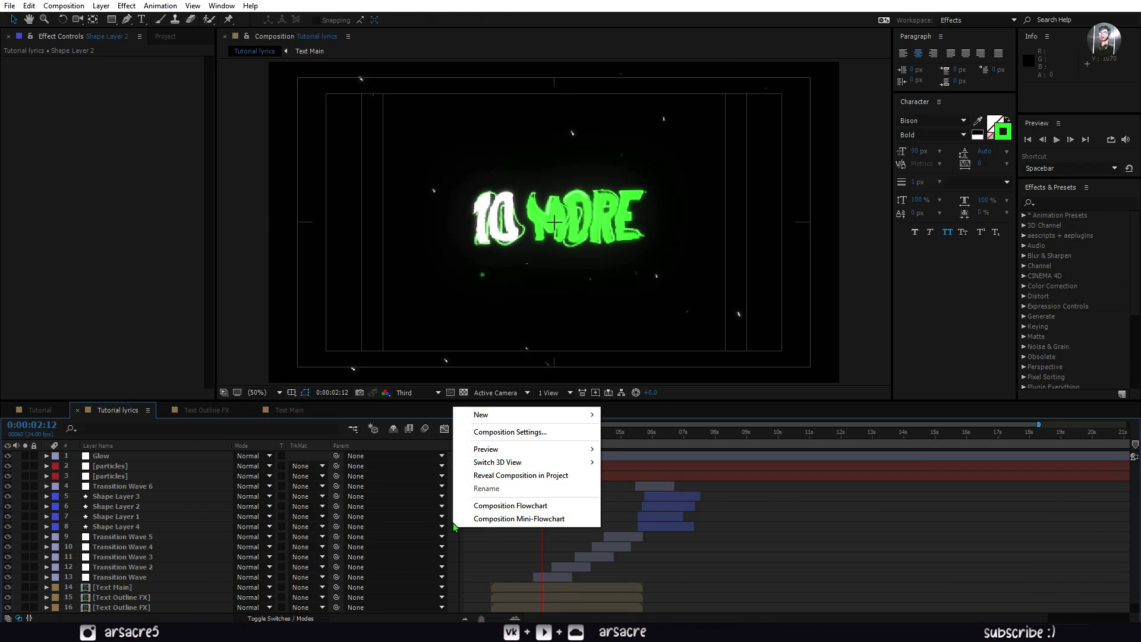
mouse_move(499, 415)
left_click(647, 511)
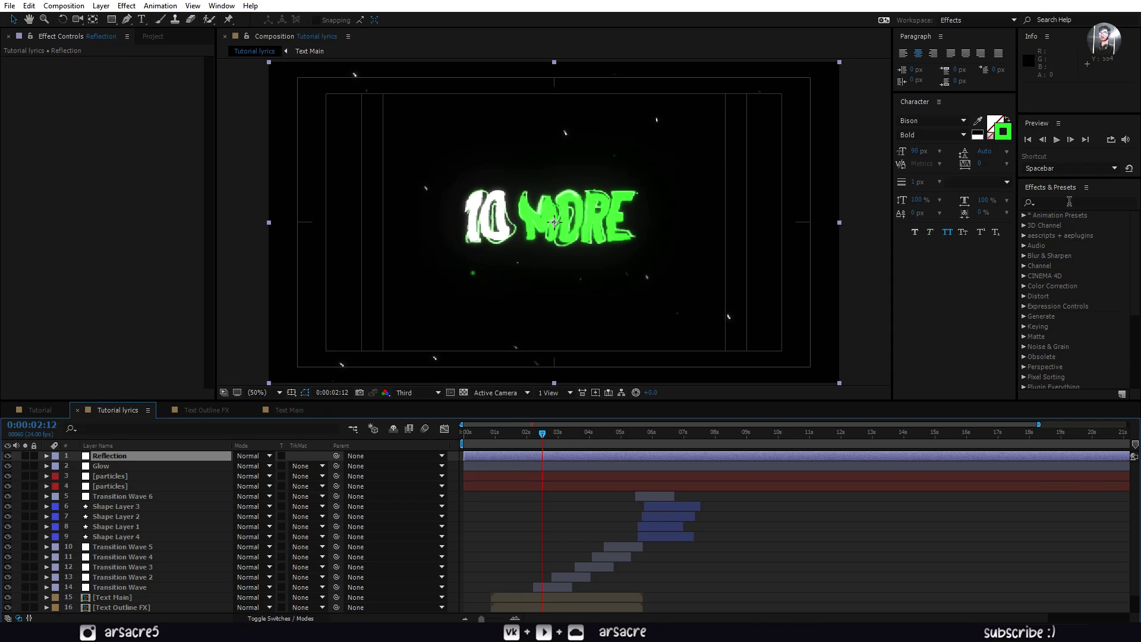
type("cc light ra")
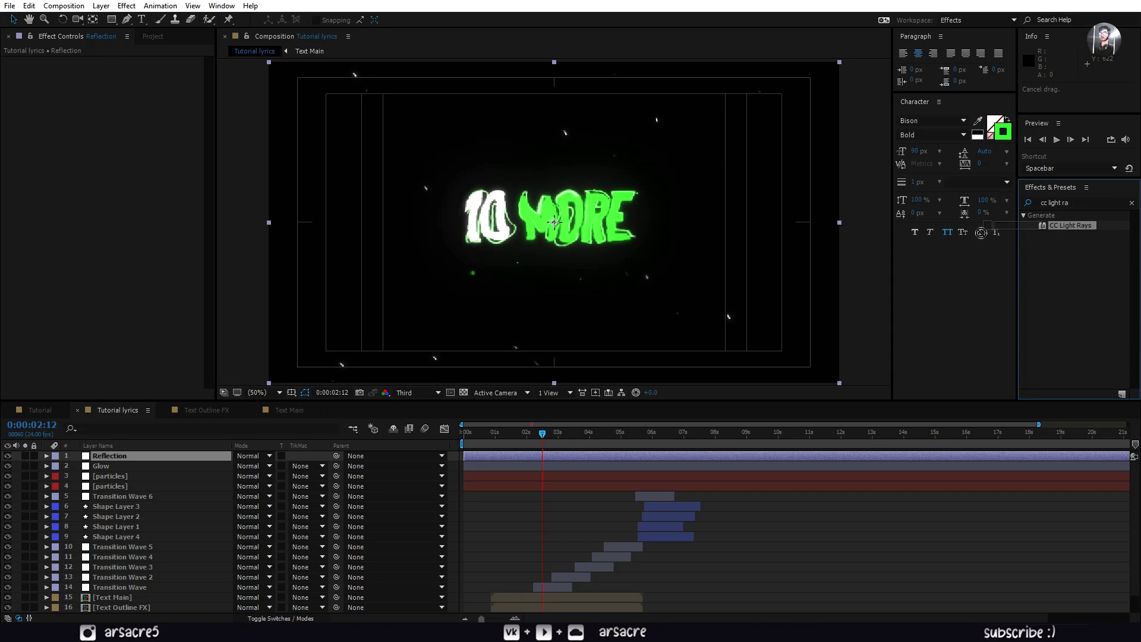
mouse_move(981, 232)
left_mouse_down()
mouse_move(138, 429)
mouse_move(114, 457)
left_mouse_up()
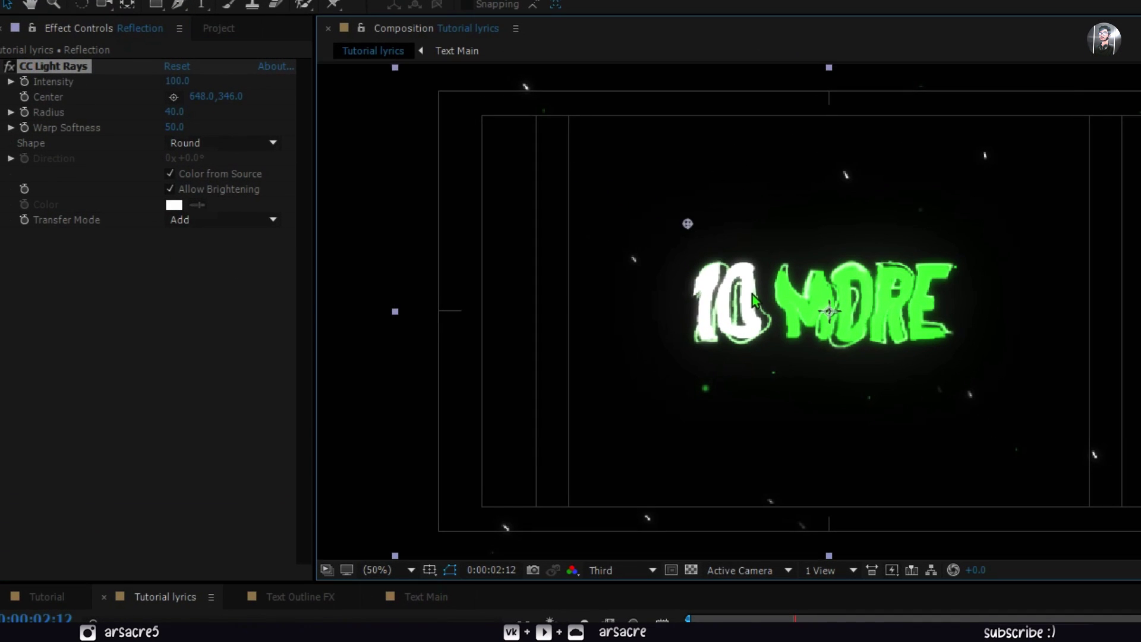
left_click_drag(753, 301, 805, 299)
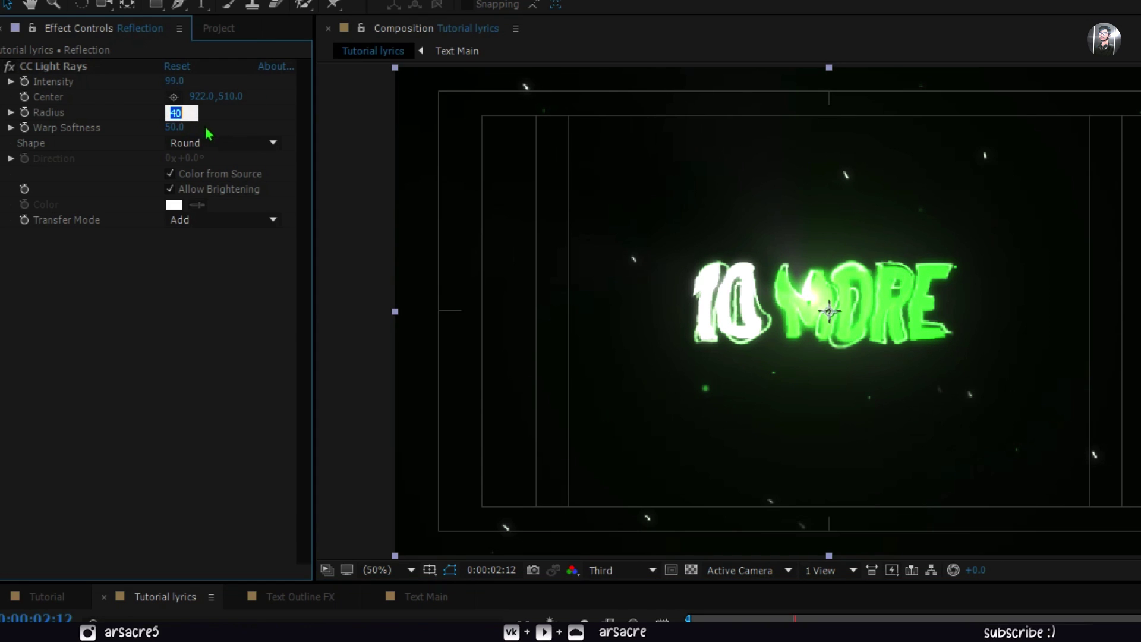
left_click(182, 113)
type("0")
- Set the CC Light Rays Radius to 436 and preview the animation
key("Tab")
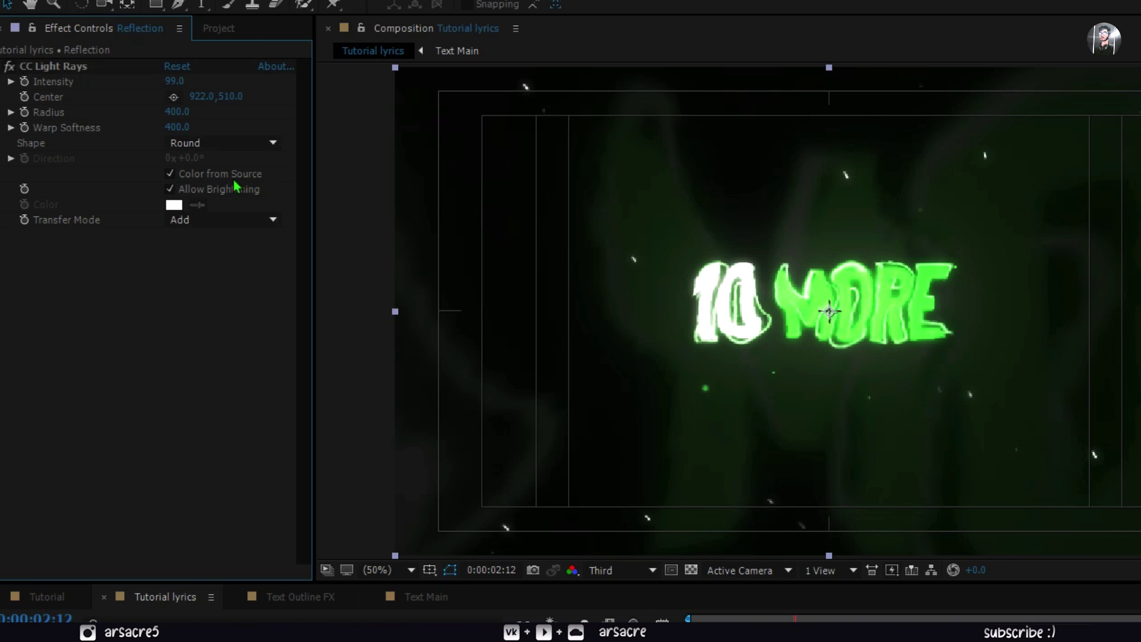
left_click_drag(157, 115, 238, 164)
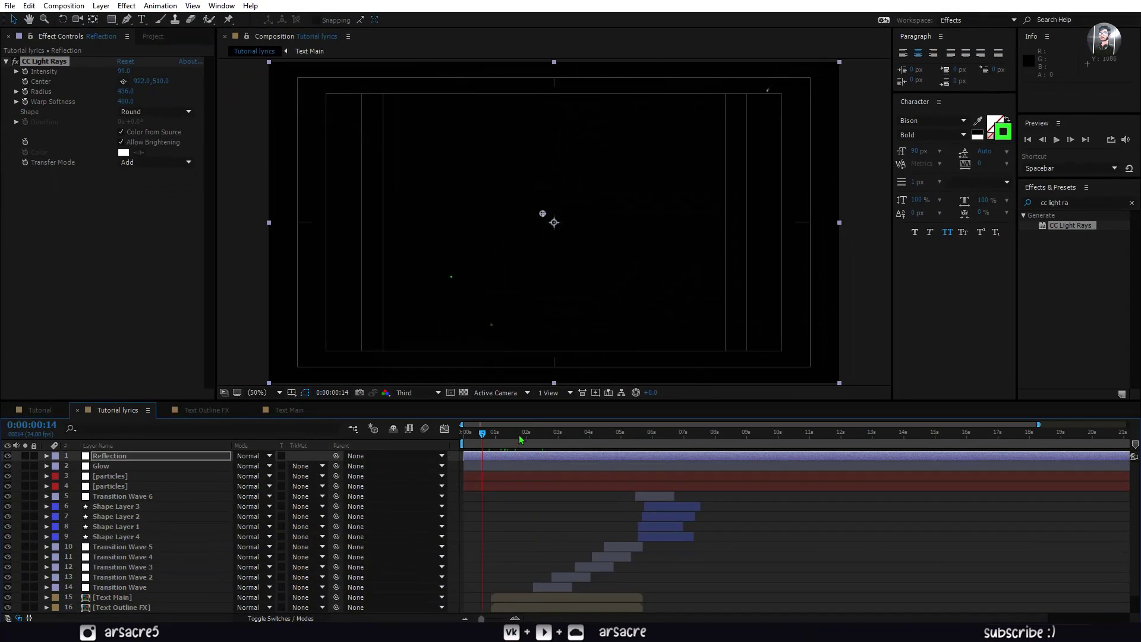
key("space")
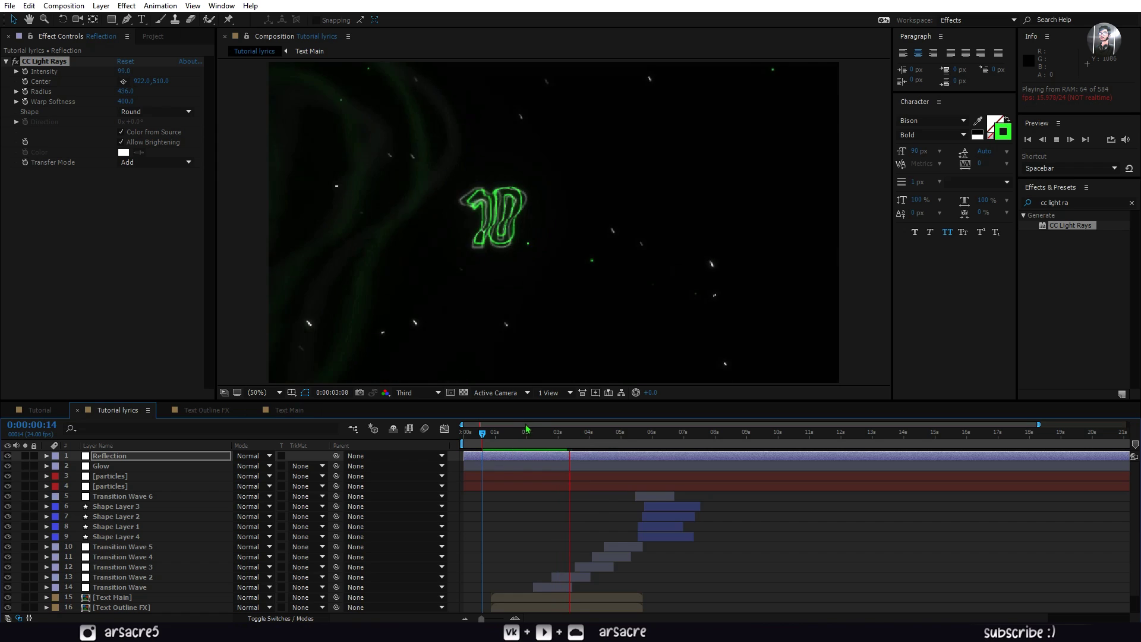
- Add a wiggle(0.3,25) expression to the Glow layer's Transform Scale and preview it
left_click(506, 434)
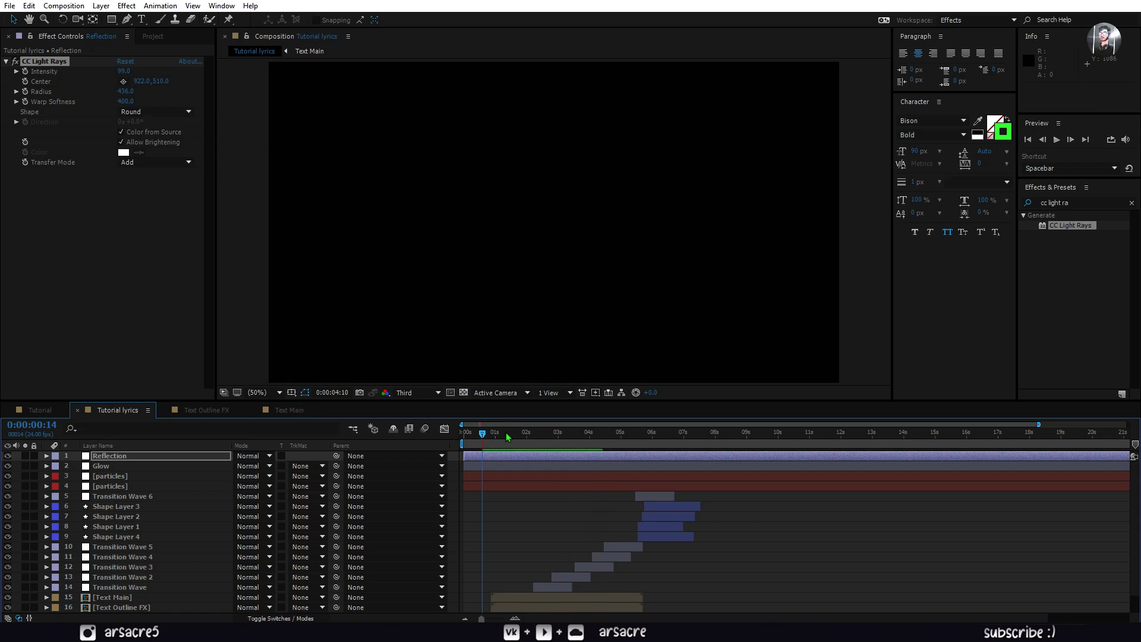
left_click(124, 466)
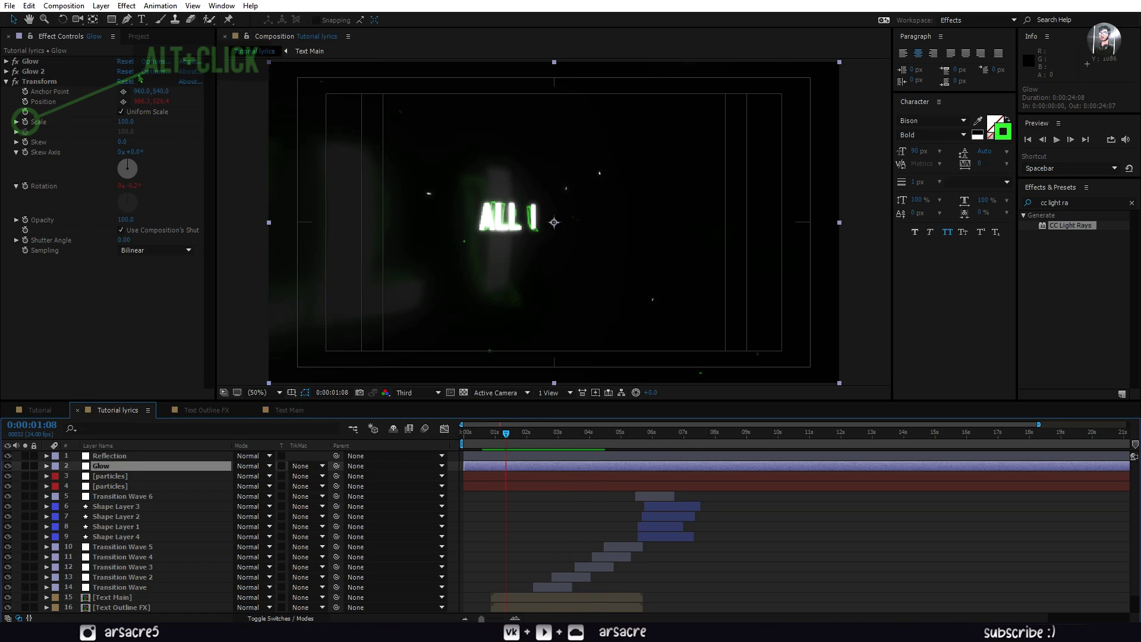
left_click(24, 122, "alt")
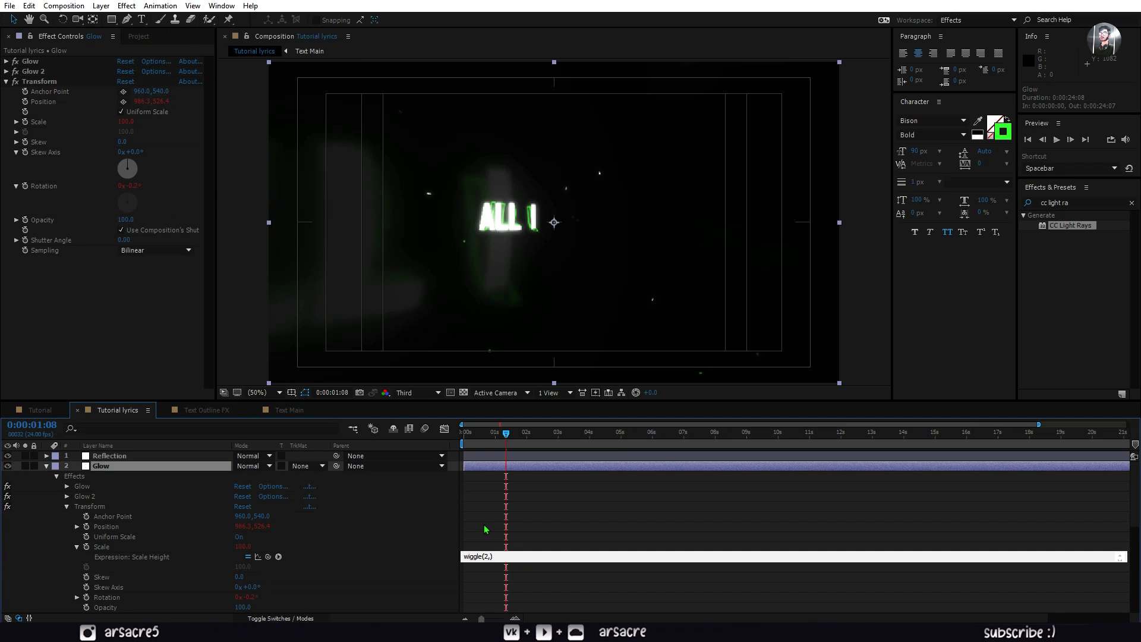
type("25")
left_click(507, 468)
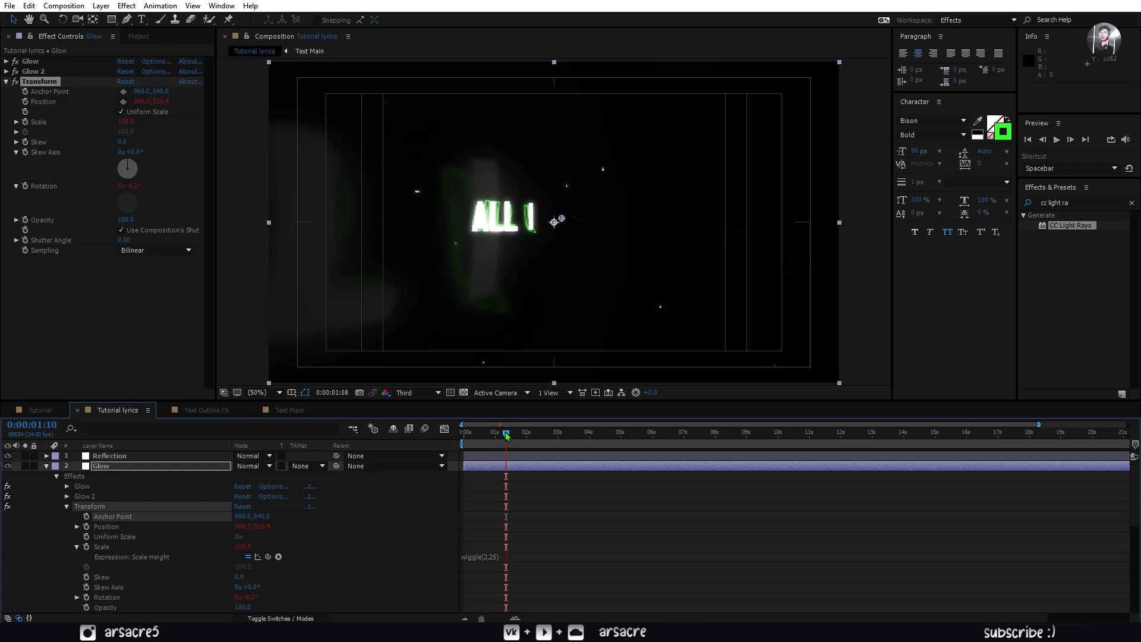
key("space")
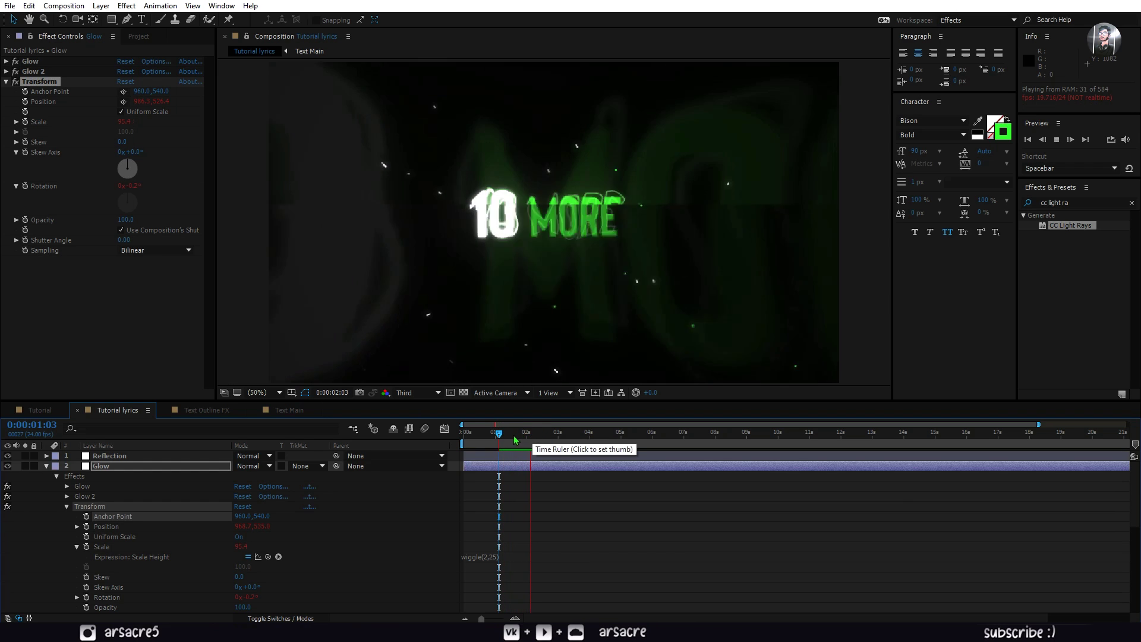
key("space")
- Revise the scale wiggle expression, preview the shake, and reveal expressions with EE
left_click(488, 557)
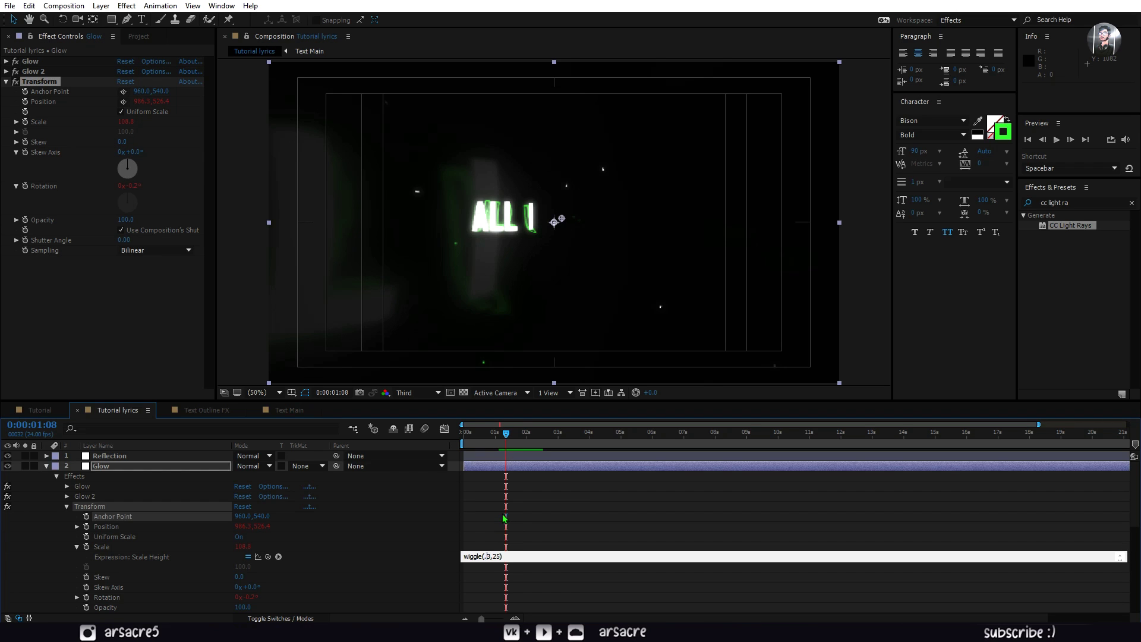
left_click(506, 517)
key("space")
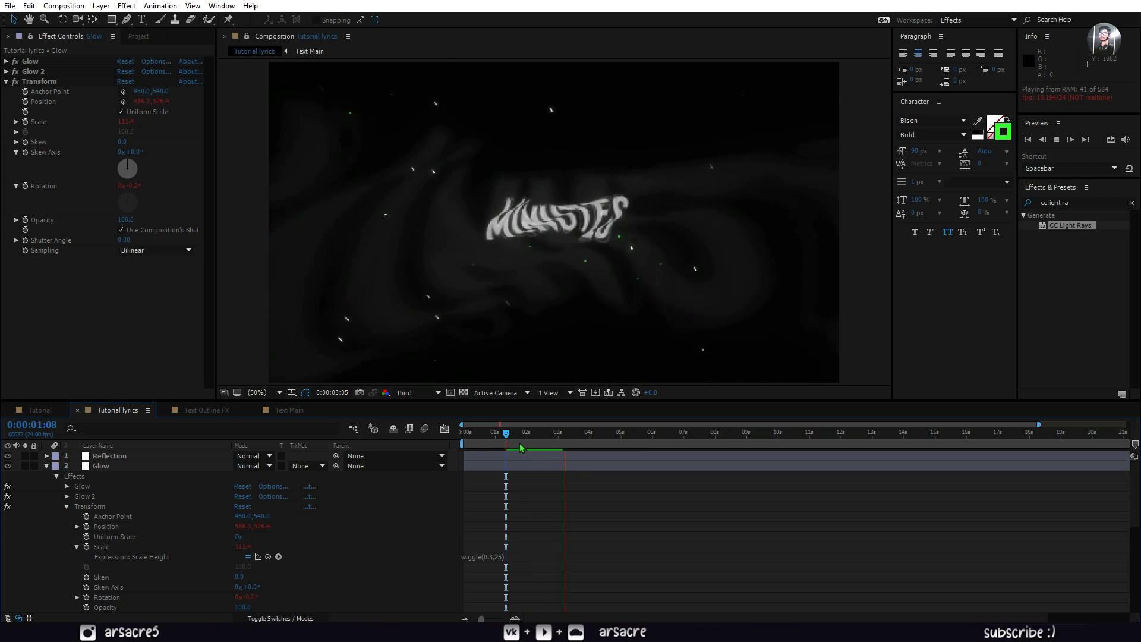
left_click(514, 433)
key("e")
key("e")
key("space")
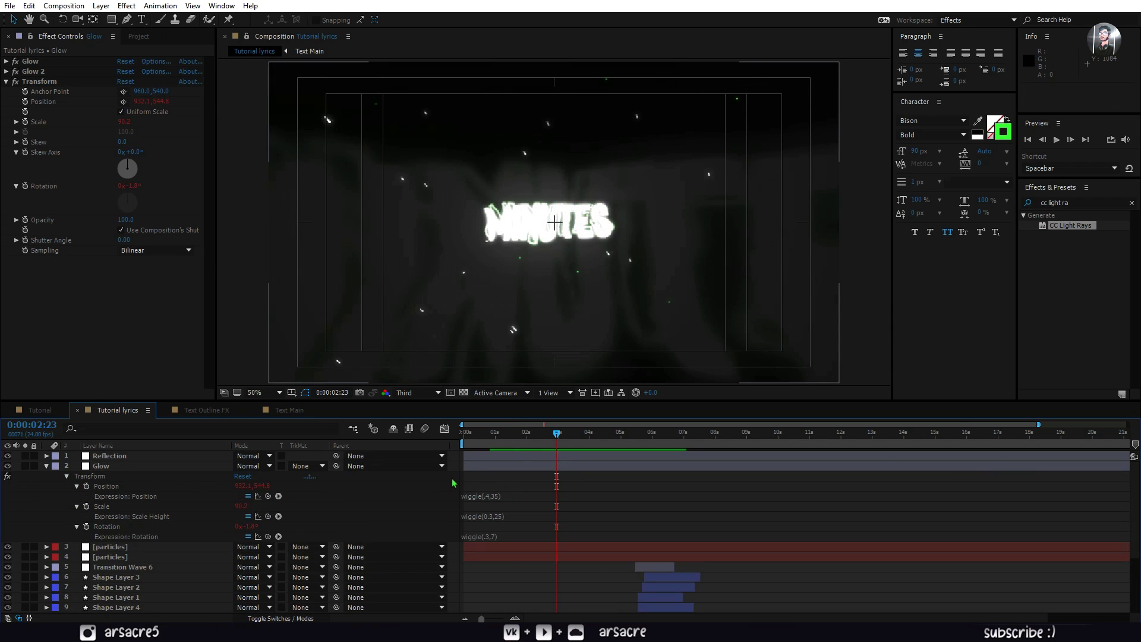
- Create a new black solid layer named Bars
right_click(457, 482)
mouse_move(526, 485)
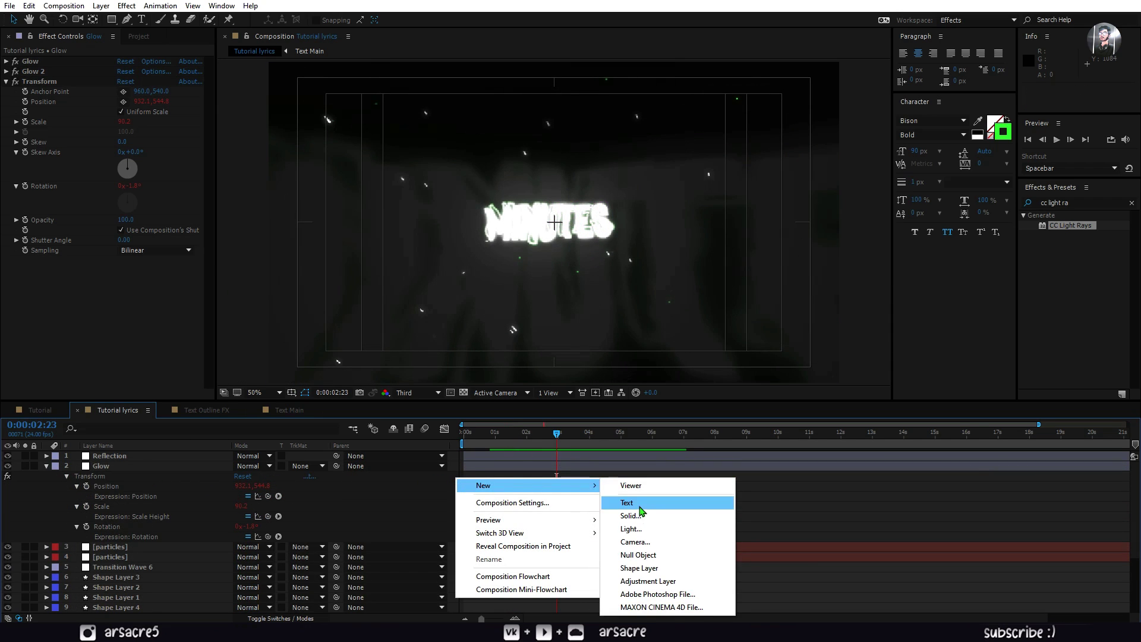
left_click(642, 518)
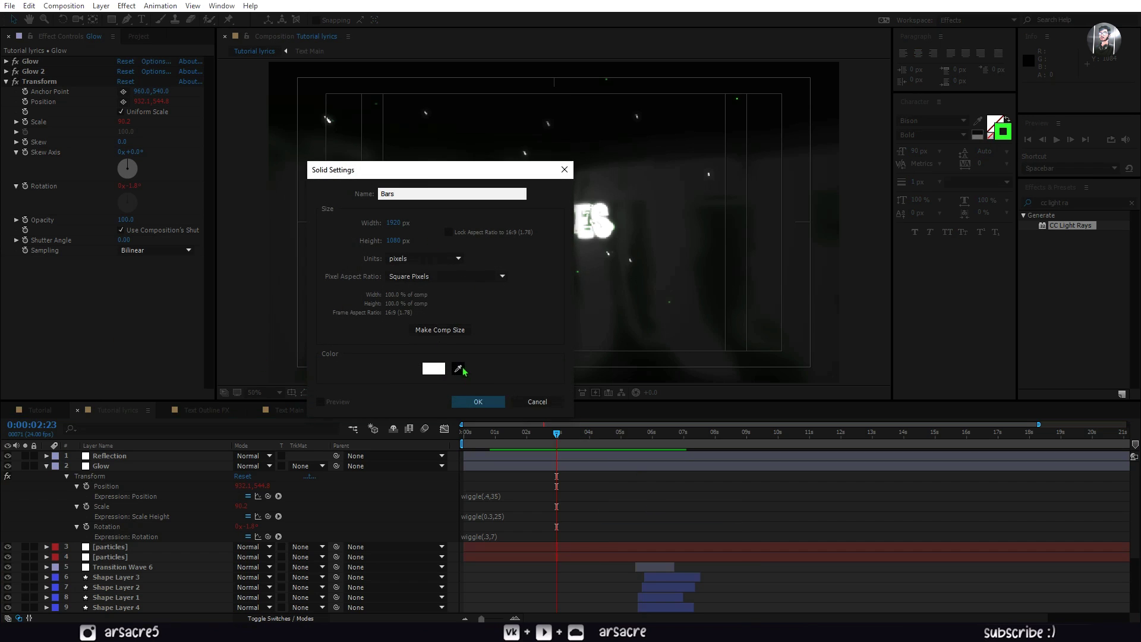
left_click(434, 373)
type("0F0F0F")
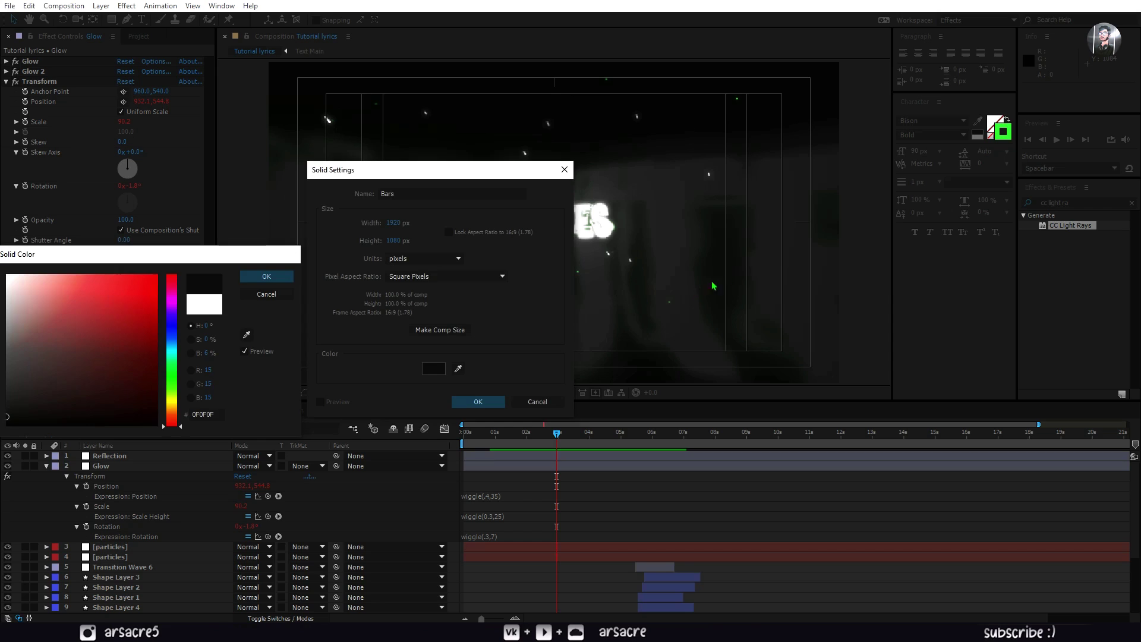
key("Return")
key("Return")
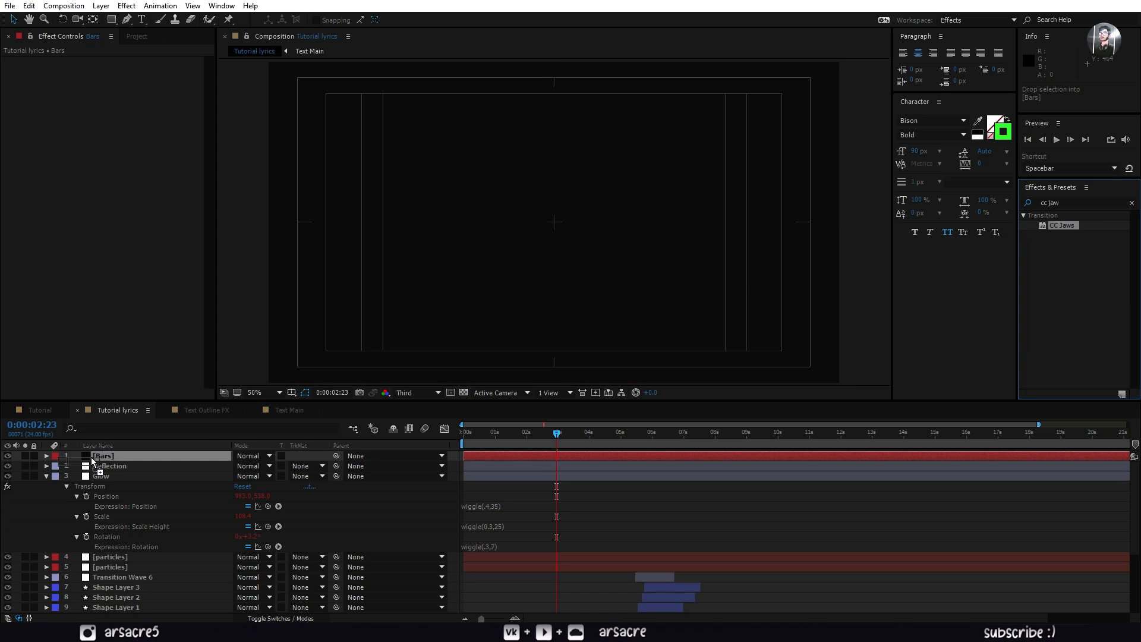
- Apply CC Jaws to Bars with Height 0% and Completion 75%
left_click_drag(92, 460, 93, 459)
type("0")
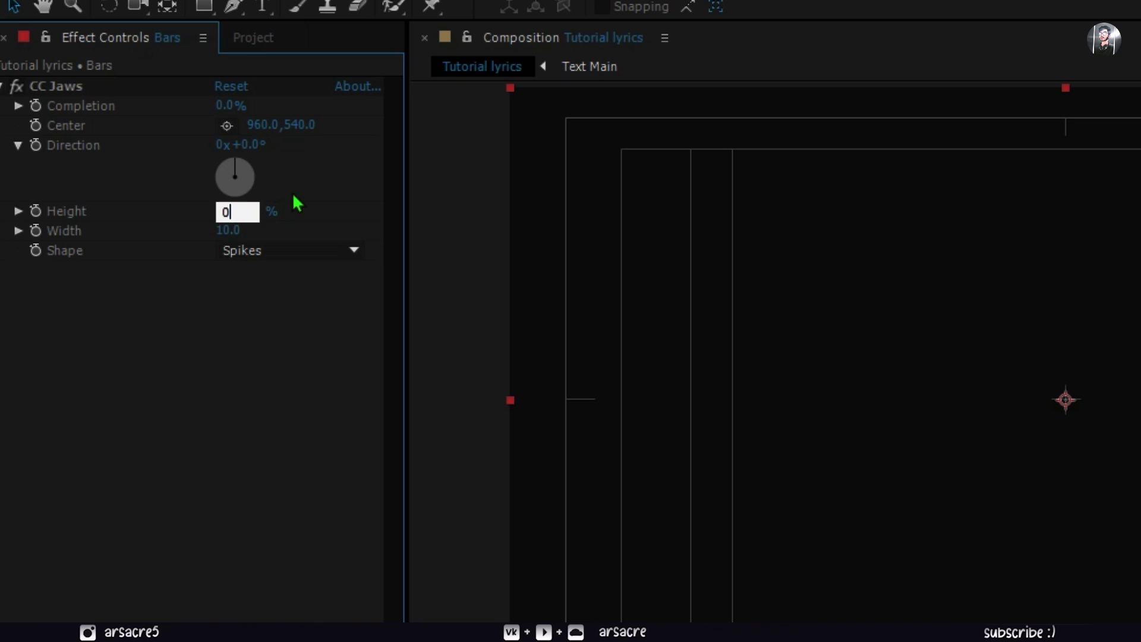
key("Return")
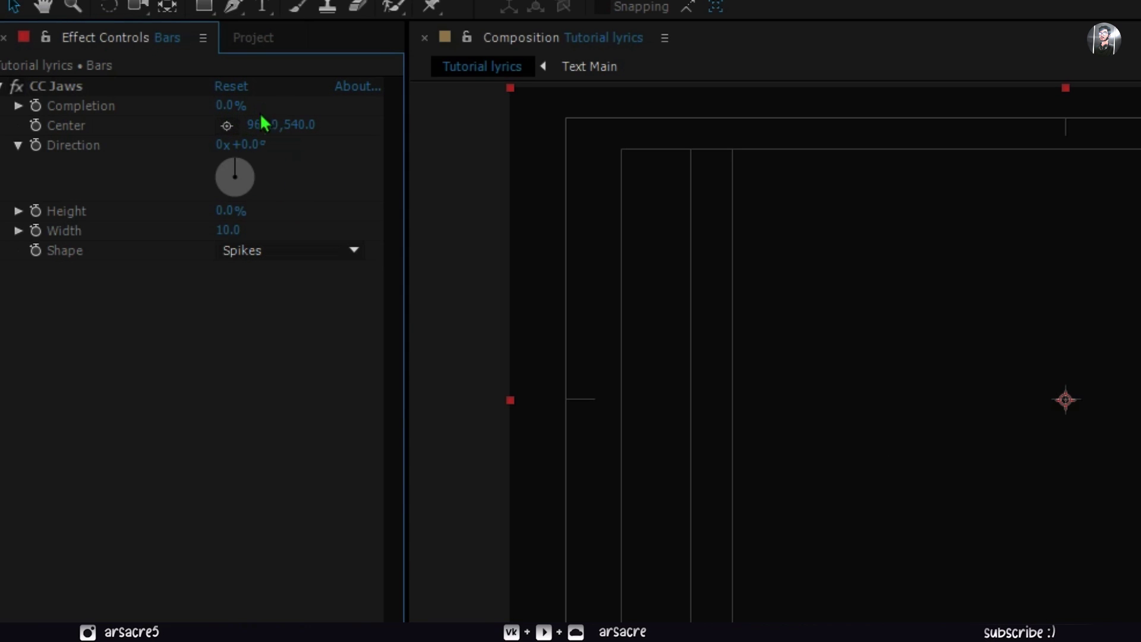
left_click(230, 105)
type("75")
key("Return")
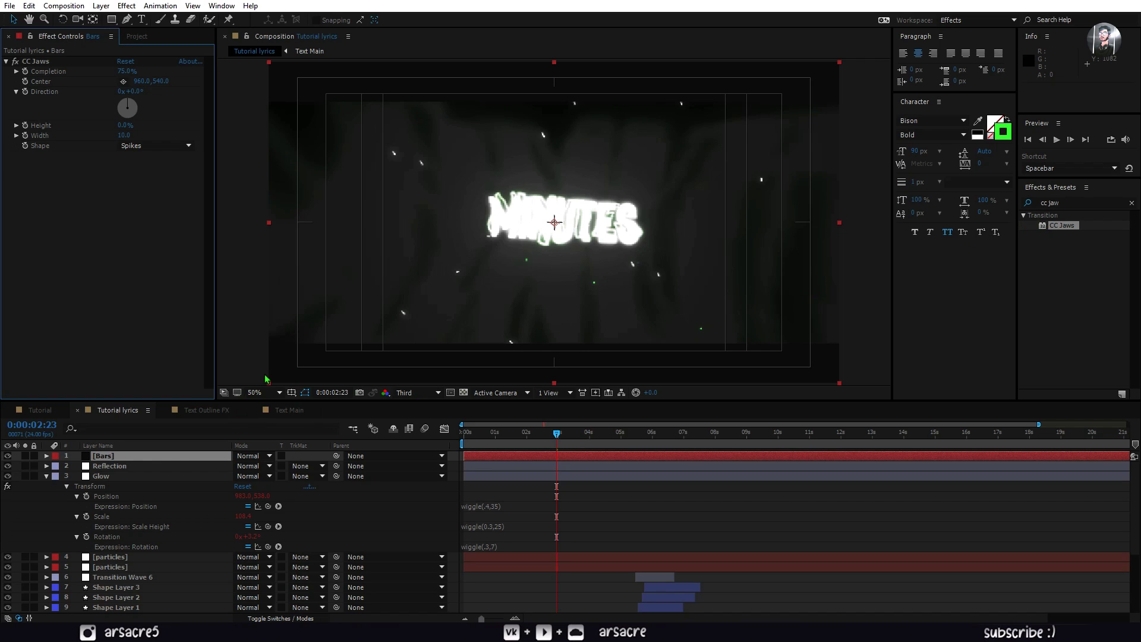
- Reconfirm the Bars solid's colour in Solid Settings and preview the composition
key("ctrl+shift+y")
left_click(173, 348)
left_click(263, 273)
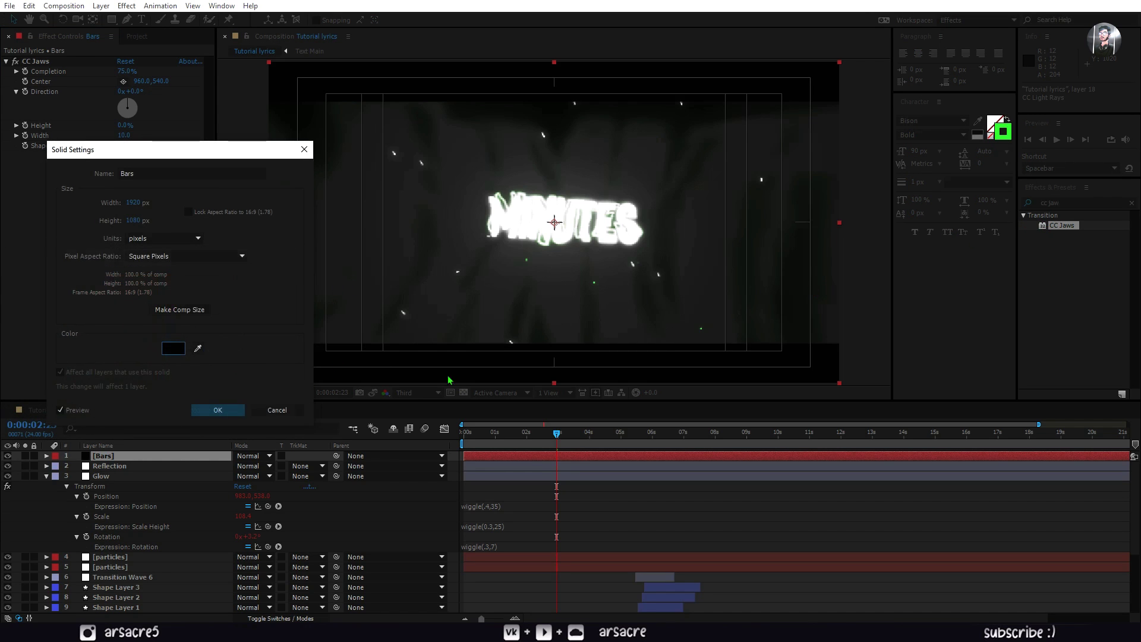
left_click(217, 410)
key("space")
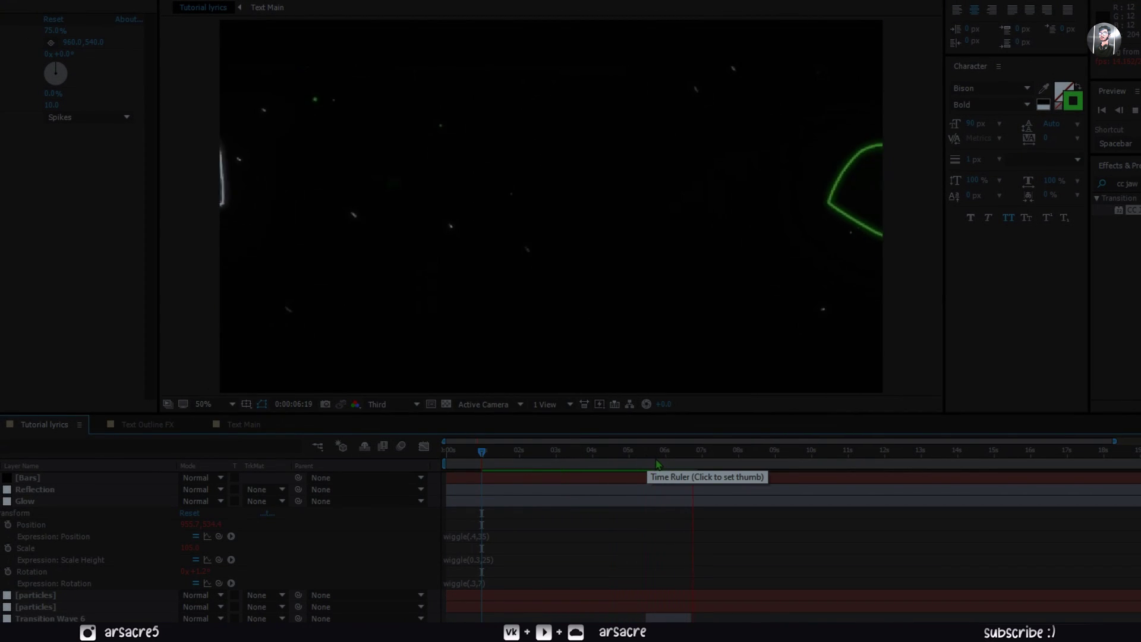
left_click(664, 465)
left_click_drag(673, 470, 642, 492)
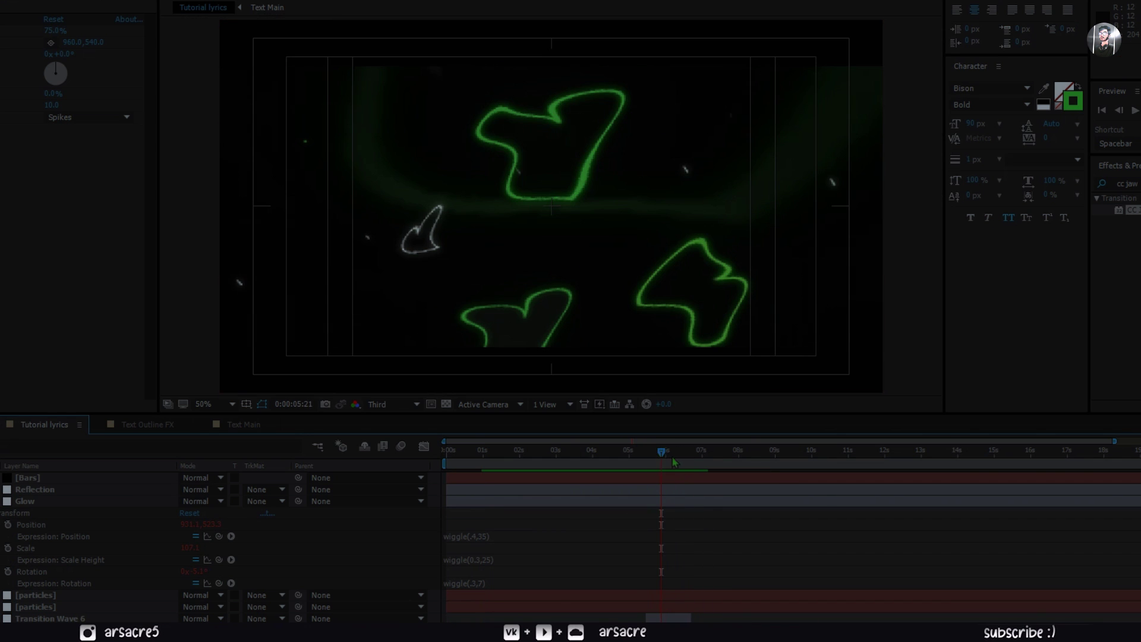